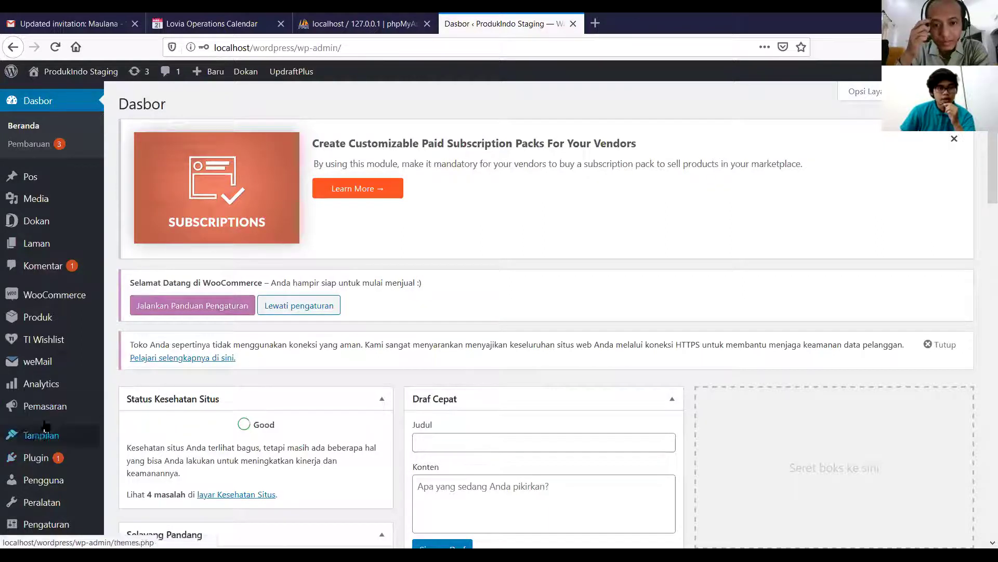
Switch from the ProdukIndo Staging admin dashboard to the Lovia Operations Calendar tab.
mouse_move(73, 309)
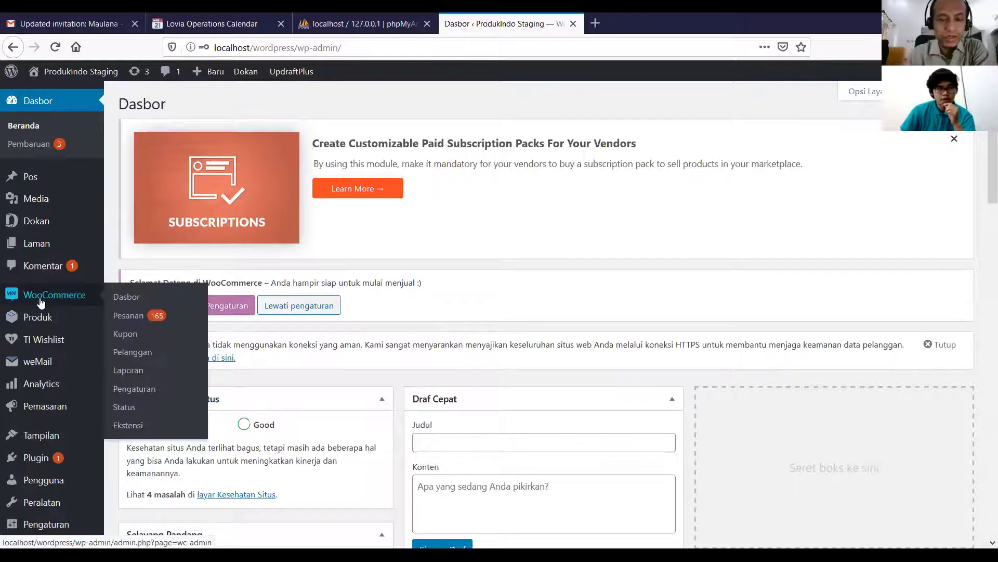
left_click(213, 21)
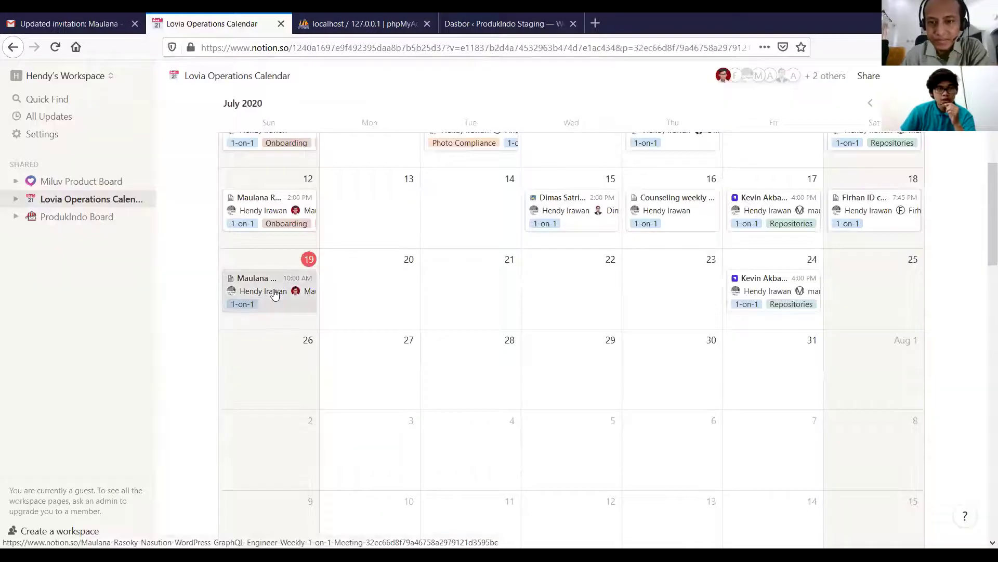
Open the July 19, 2020 Weekly 1-on-1 Meeting page and scroll to its Segue section.
left_click(271, 291)
scroll(423, 363, "down", 5)
scroll(422, 364, "down", 2)
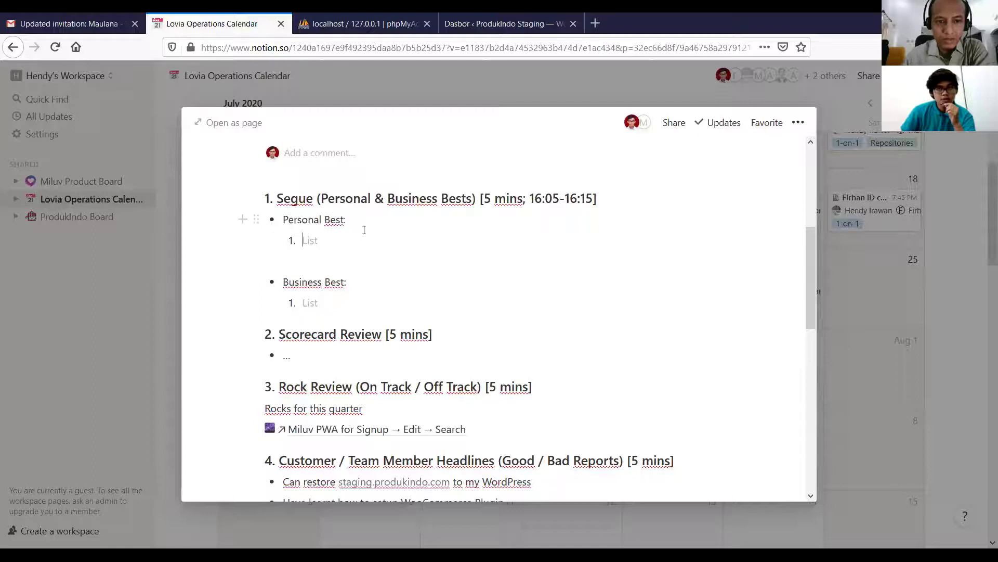
scroll(362, 265, "down", 2)
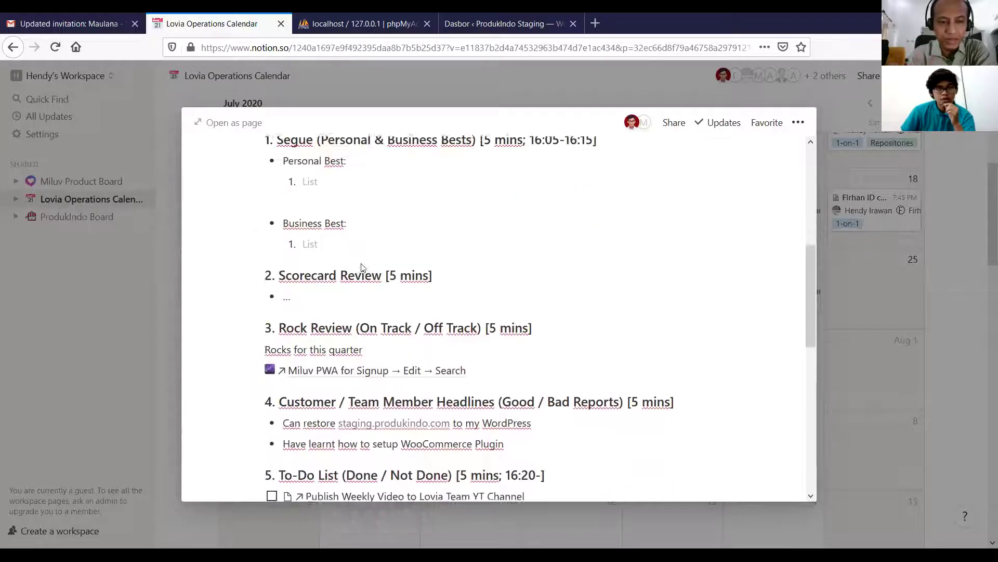
scroll(363, 266, "up", 2)
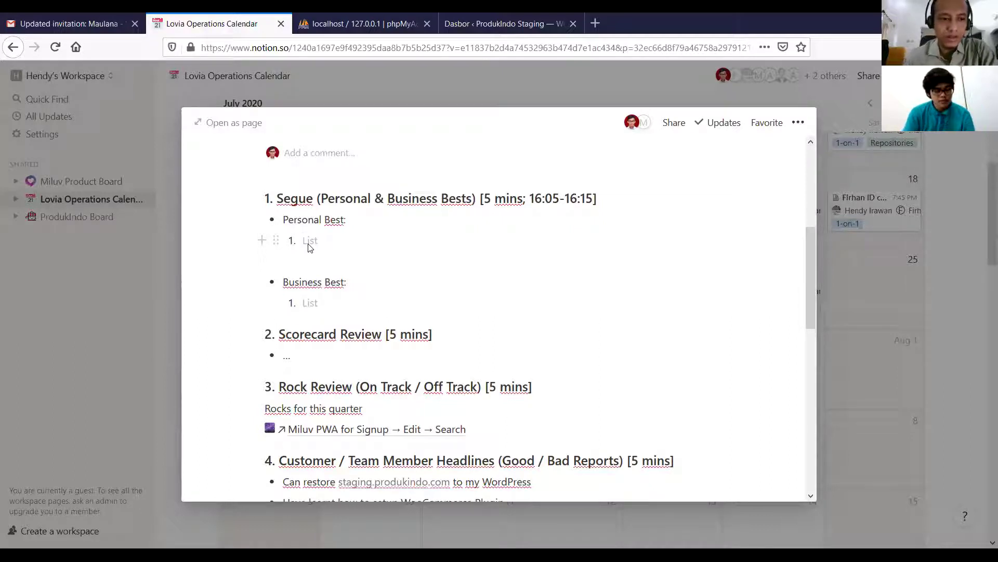
Write the Personal Best note about restoring staging.produkindo.com on WordPress.
type("I")
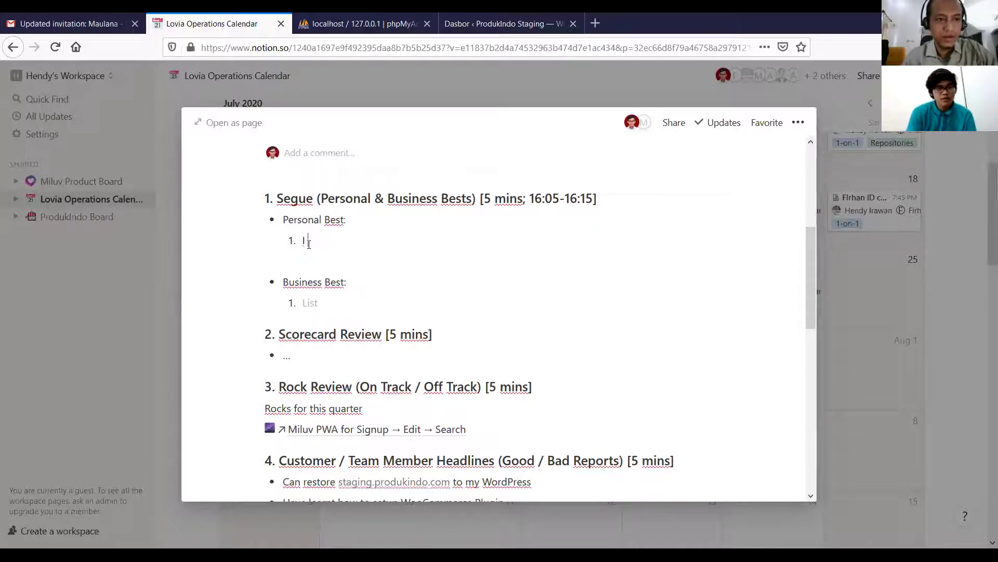
type(" hvve restore ")
type("pro")
key("BackSpace")
key("BackSpace")
key("BackSpace")
type("staging.produkindo.com")
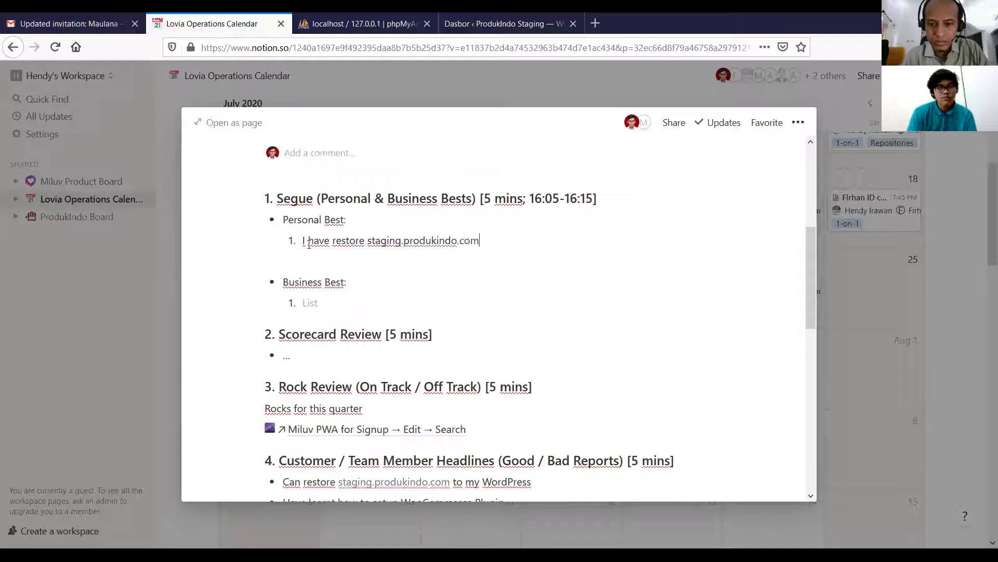
type(" on my wordpre")
key("BackSpace")
key("BackSpace")
key("BackSpace")
key("BackSpace")
key("BackSpace")
key("BackSpace")
key("BackSpace")
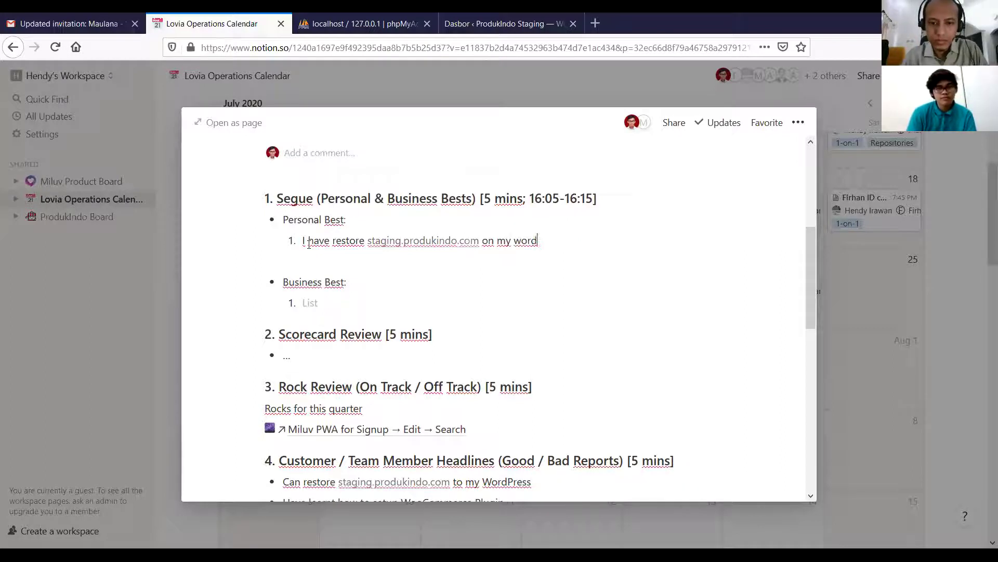
type("WordPress")
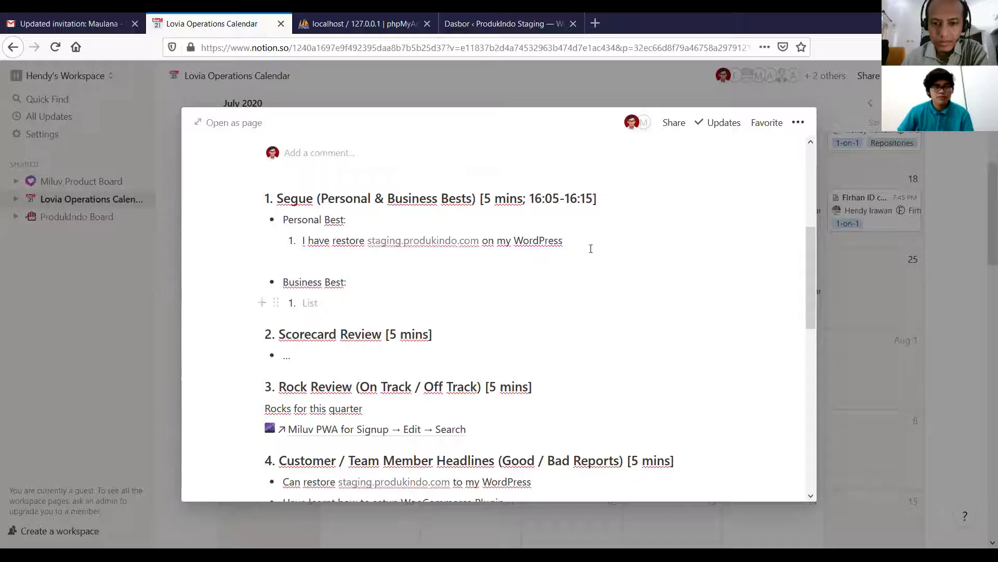
Undo and redo an accidental edit so the empty Business Best item is back.
left_click_drag(567, 243, 303, 241)
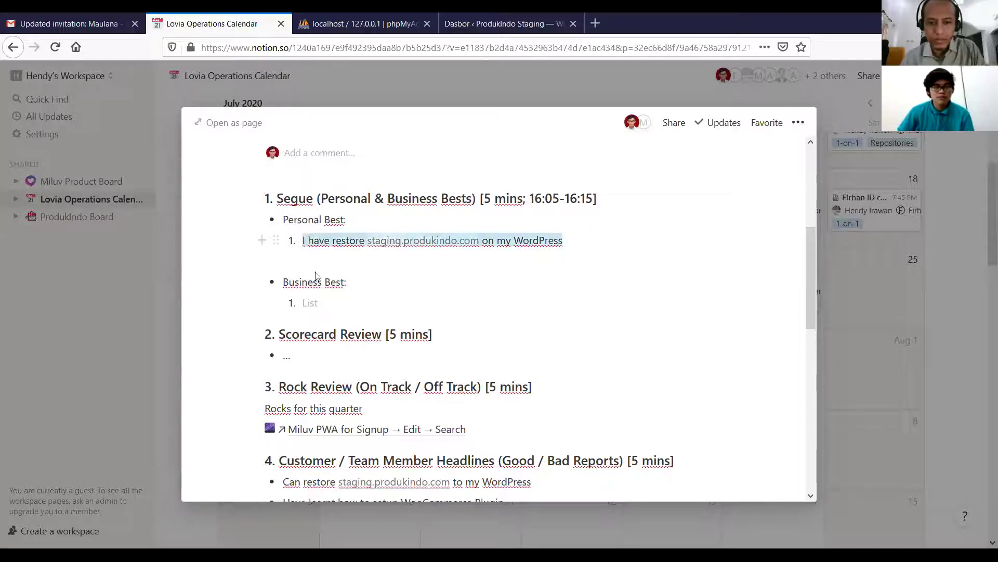
key("ctrl+z")
key("ctrl+shift+z")
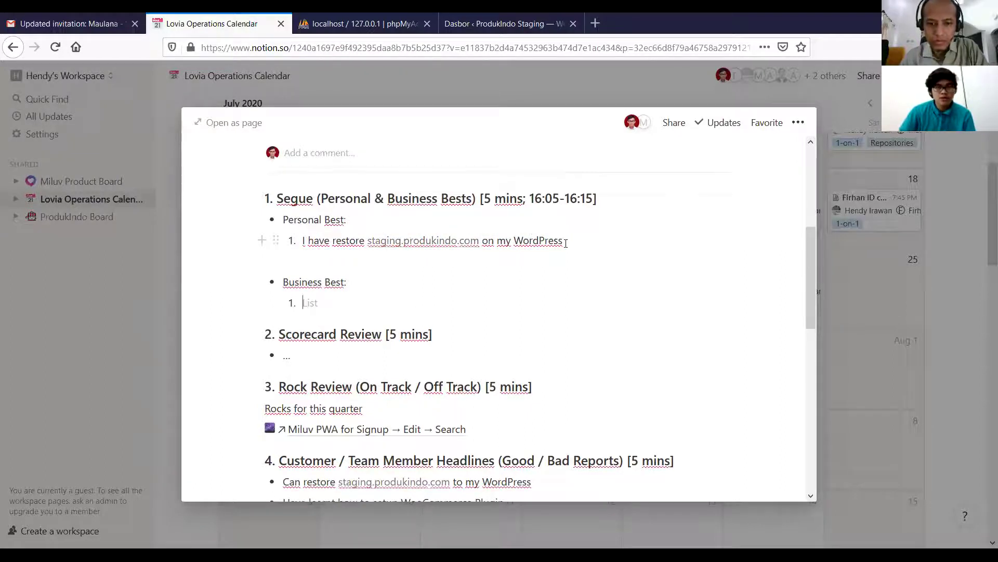
left_click_drag(539, 241, 302, 238)
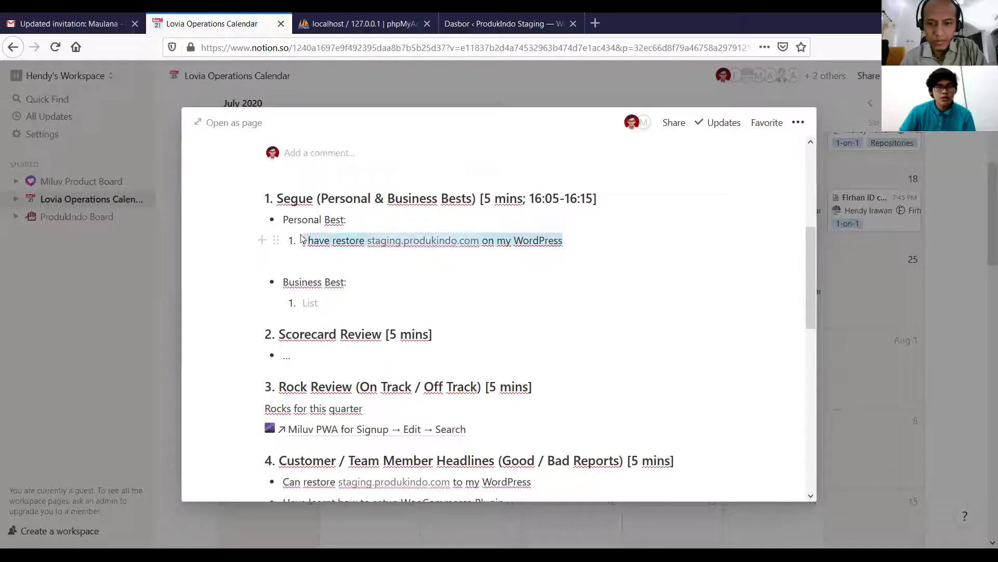
Fill the Business Best item with 'I have learn about WooCommerce Plugin'.
left_click(322, 305)
type("I have learn ")
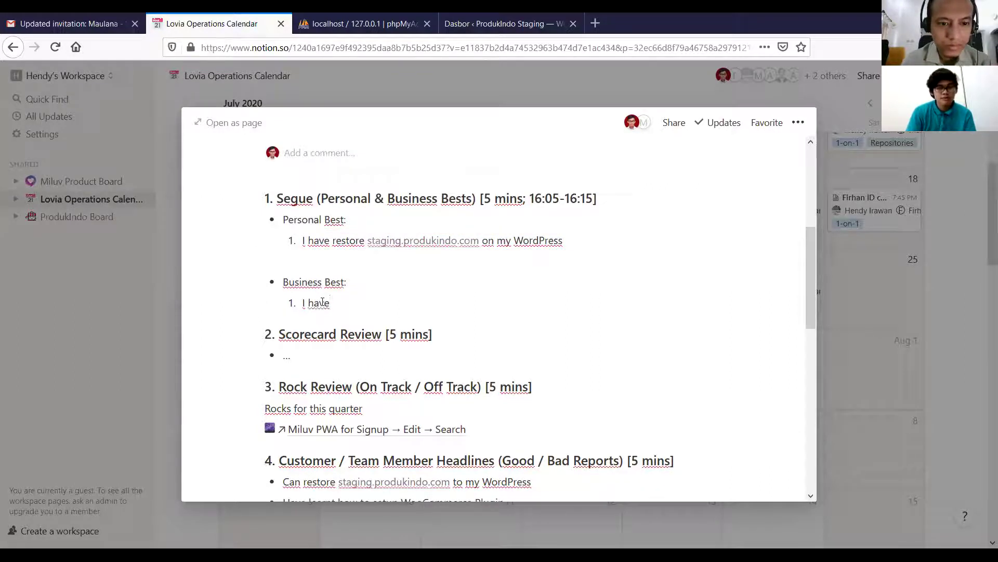
type("a")
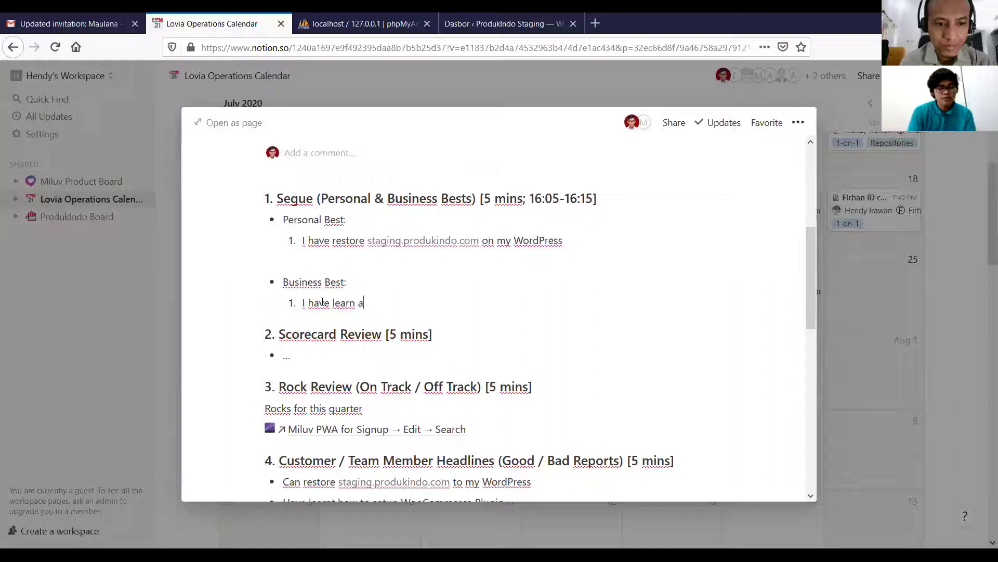
type("bout WooCommerce Plugin")
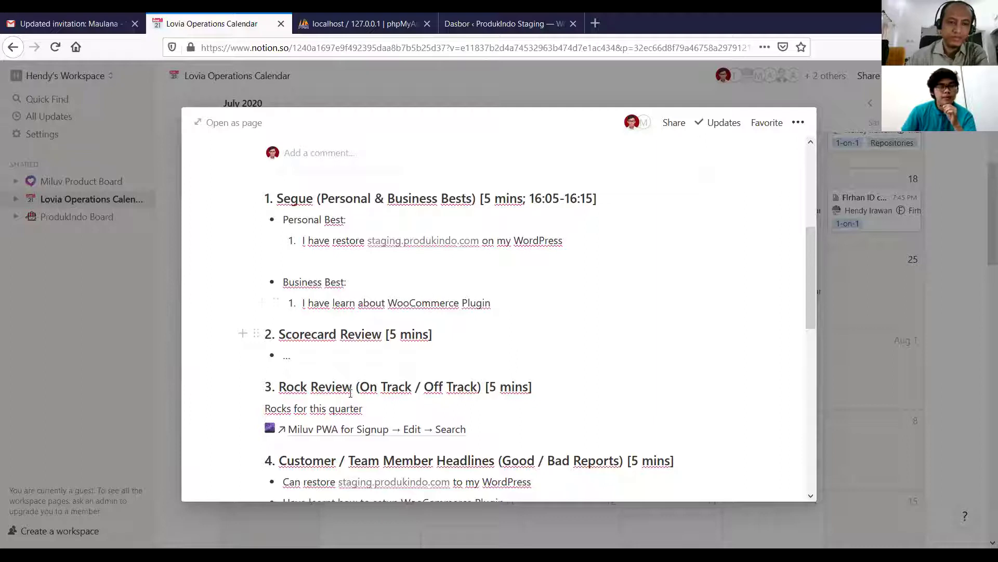
scroll(350, 392, "down", 3)
scroll(374, 343, "up", 3)
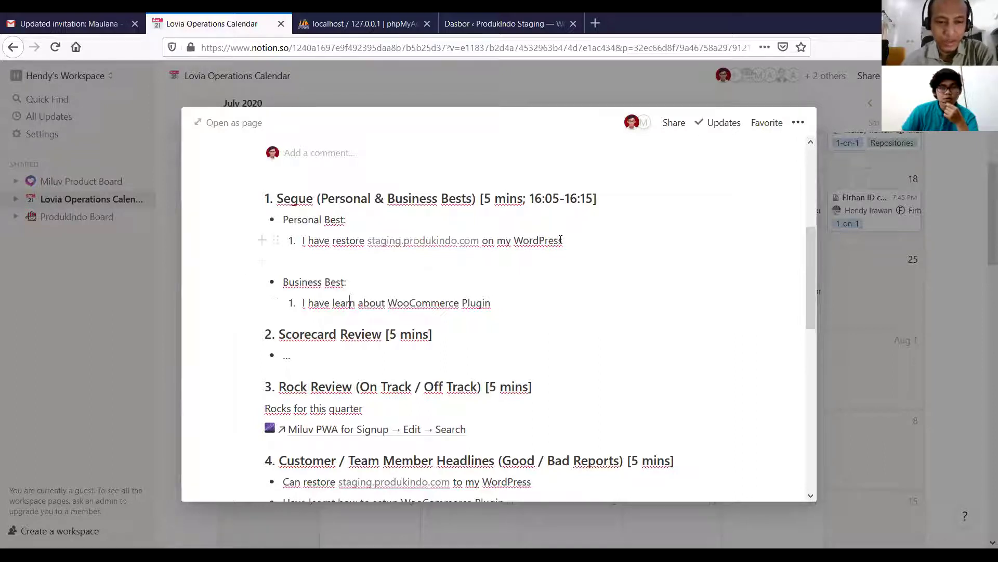
left_click_drag(560, 240, 307, 250)
key("ctrl+c")
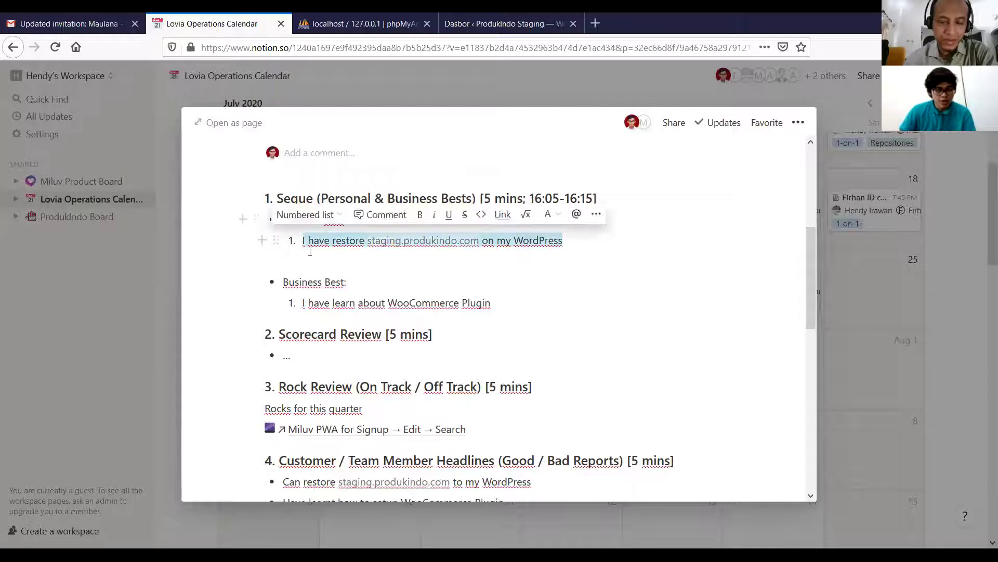
Paste the staging restore sentence as a second Business Best item.
left_click(319, 302)
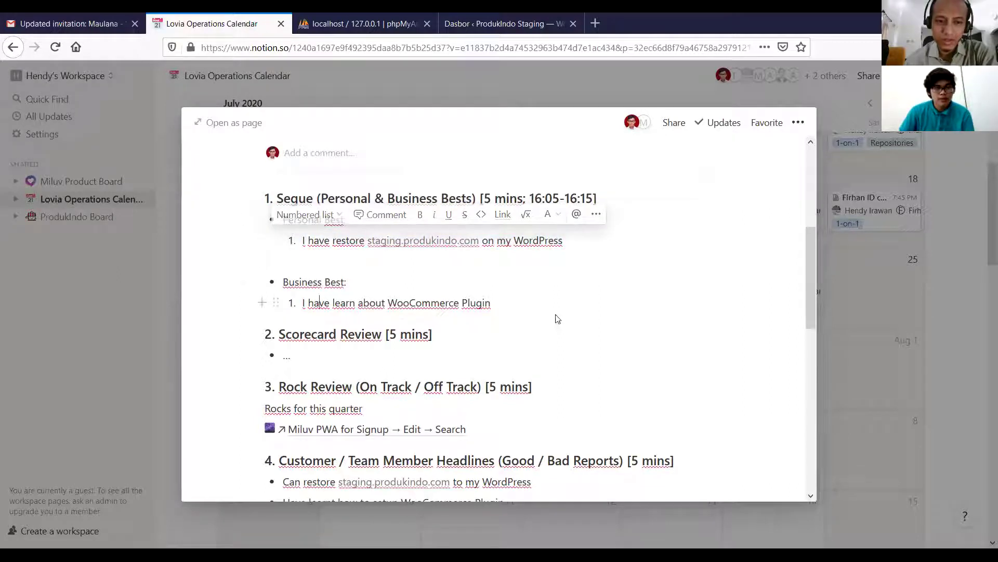
key("Return")
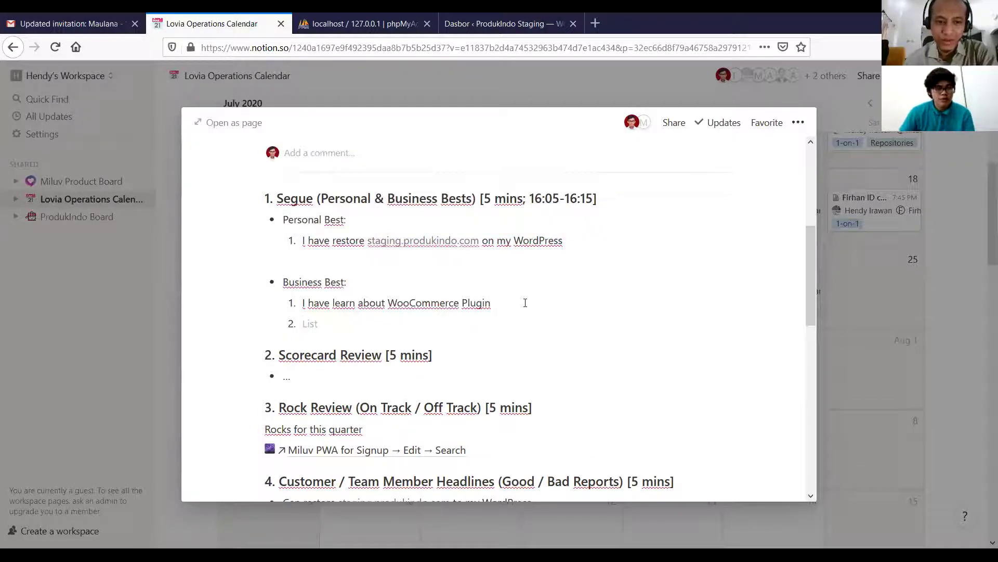
key("ctrl+v")
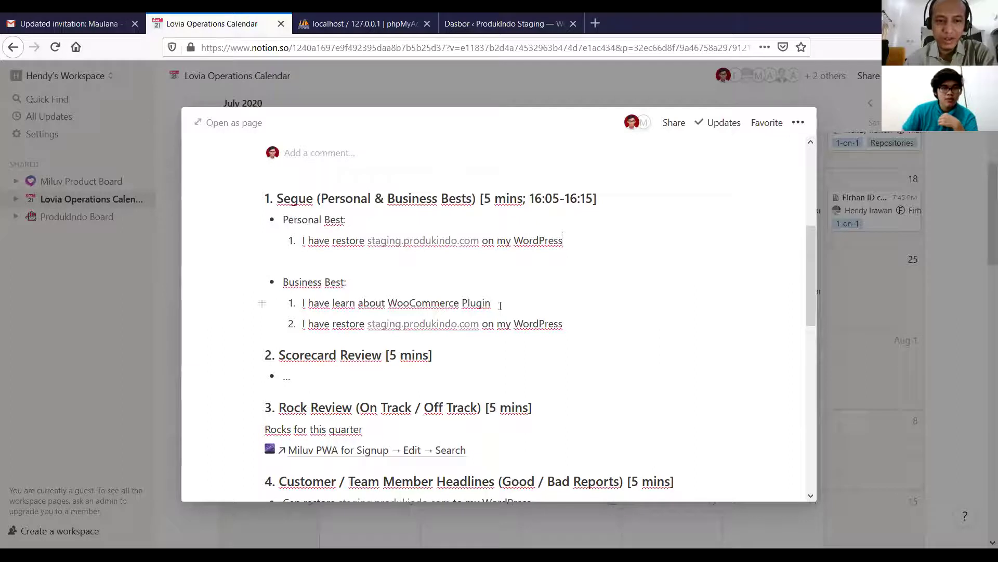
Replace the Personal Best text with 'Got sertified on my bootcamp'.
left_click_drag(565, 240, 304, 237)
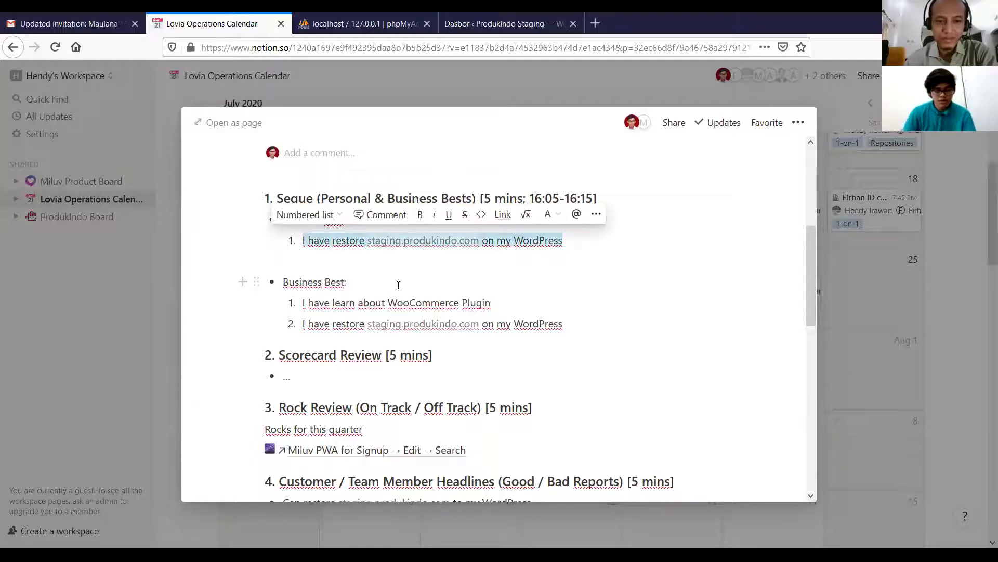
key("BackSpace")
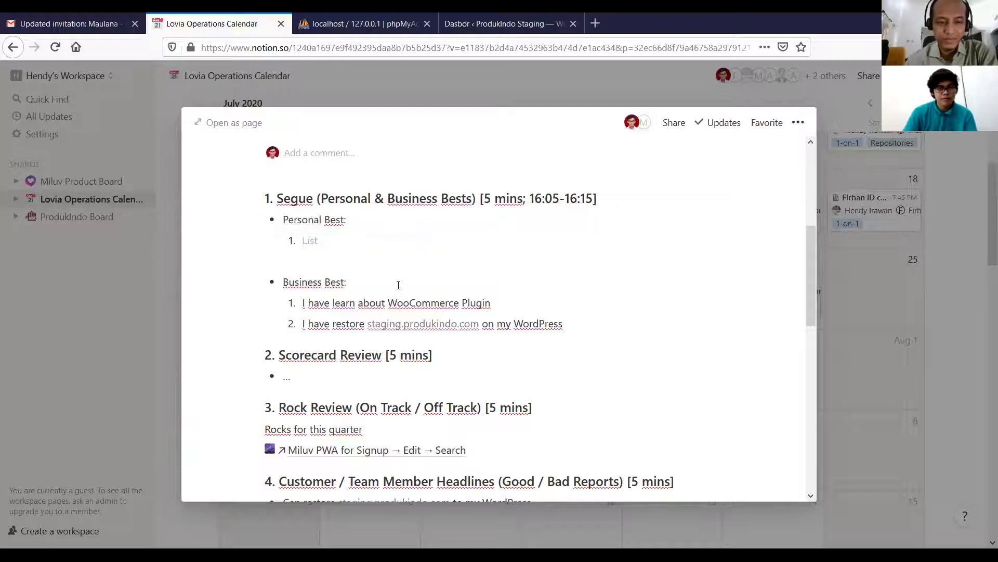
type("Got")
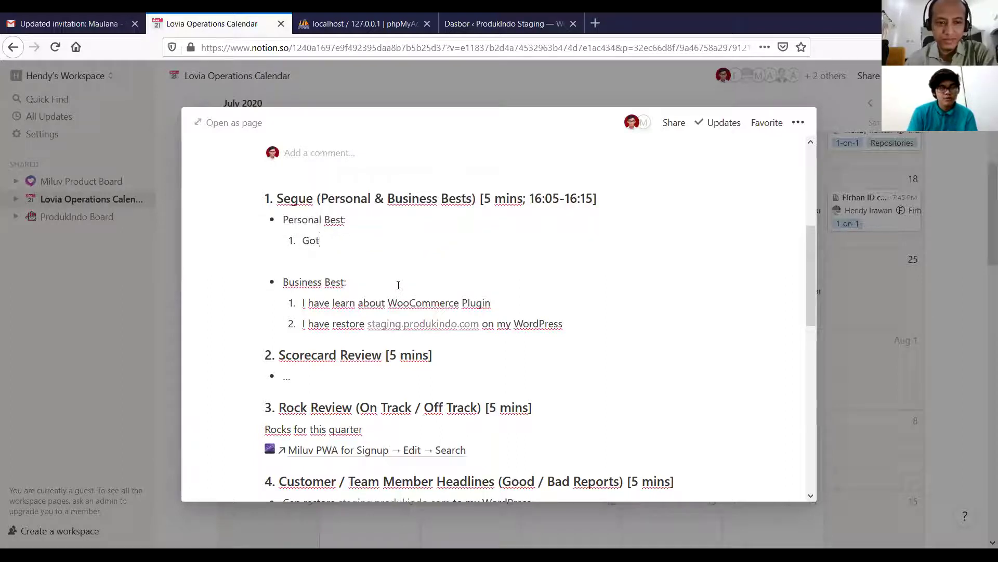
type(" sertifie")
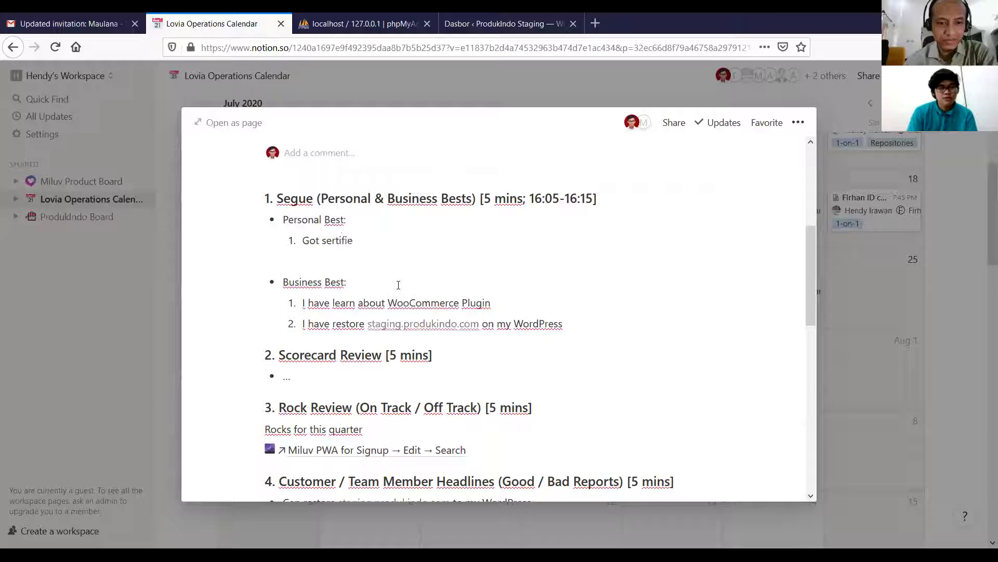
type("d on my bootcamp")
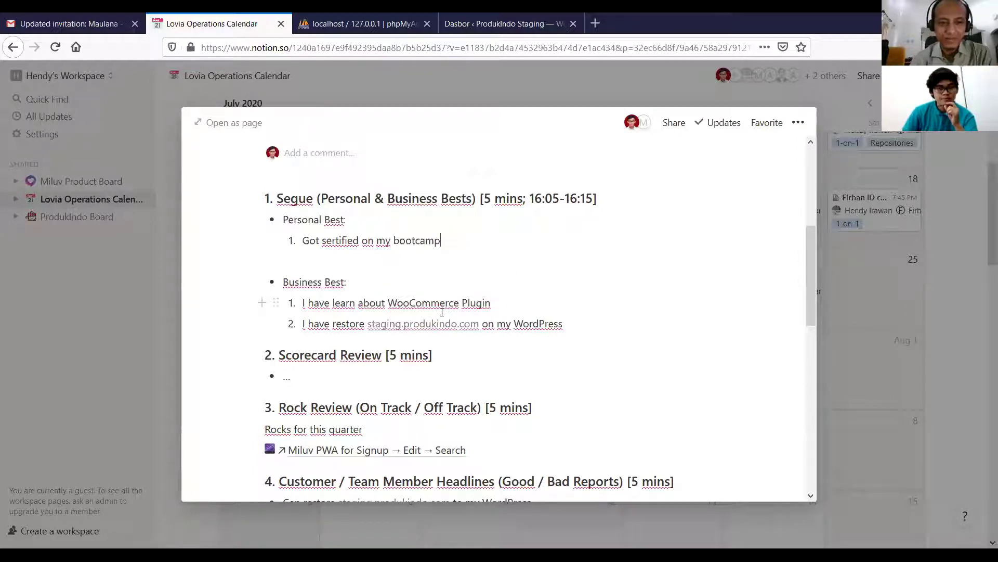
left_click(283, 283)
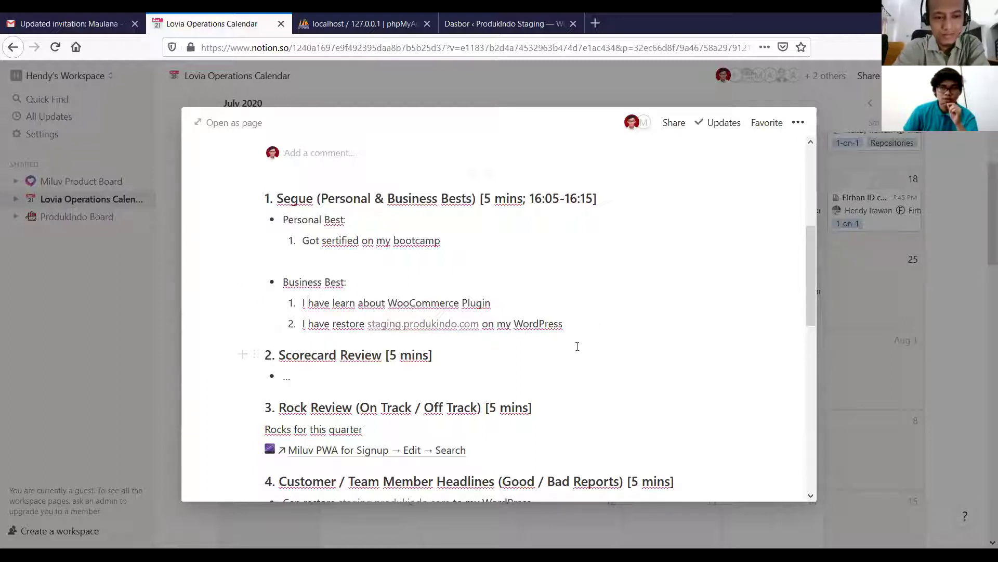
scroll(499, 367, "down", 3)
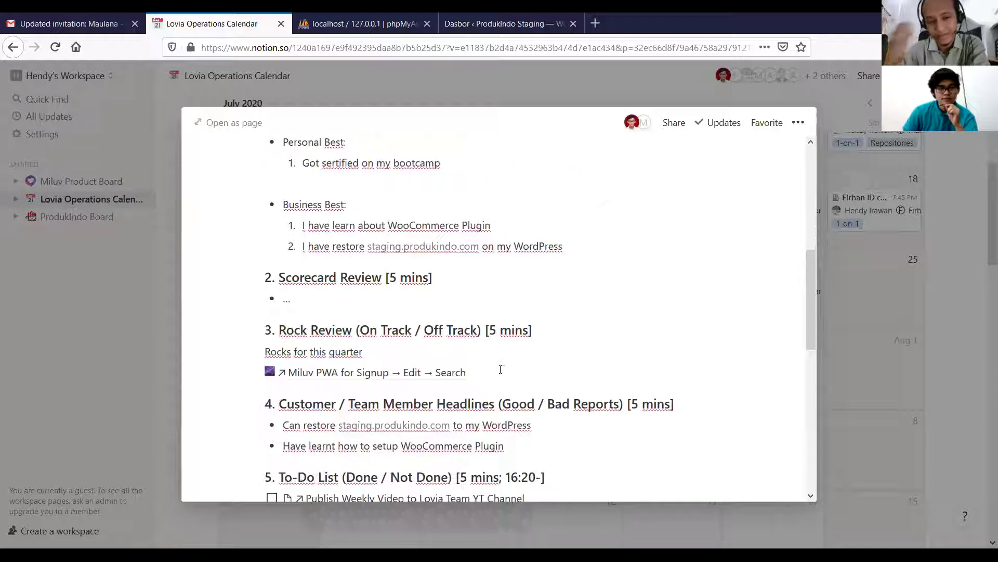
Add a bullet below the WooCommerce headline: 'Have problem load image on Home display'.
scroll(500, 369, "down", 3)
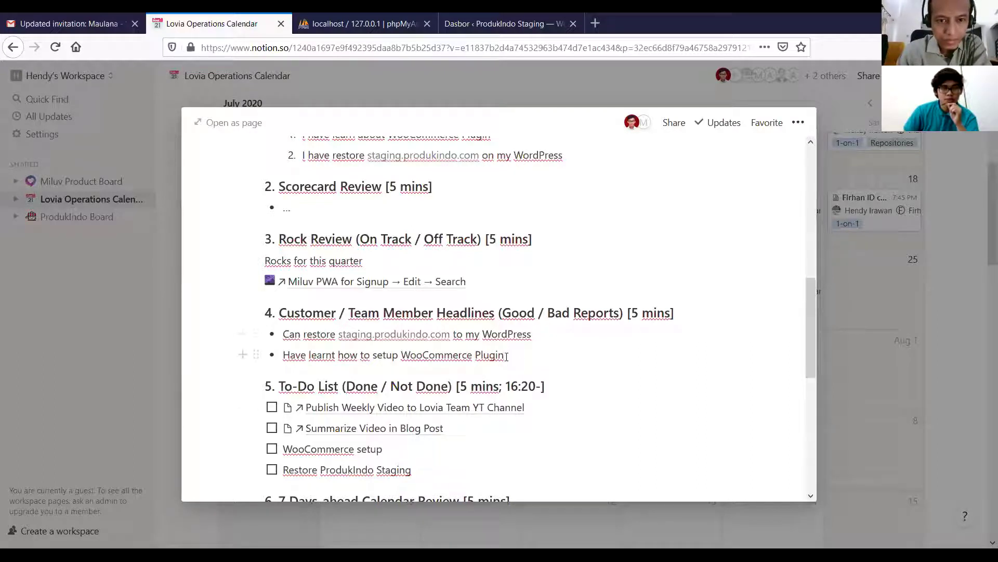
left_click(520, 356)
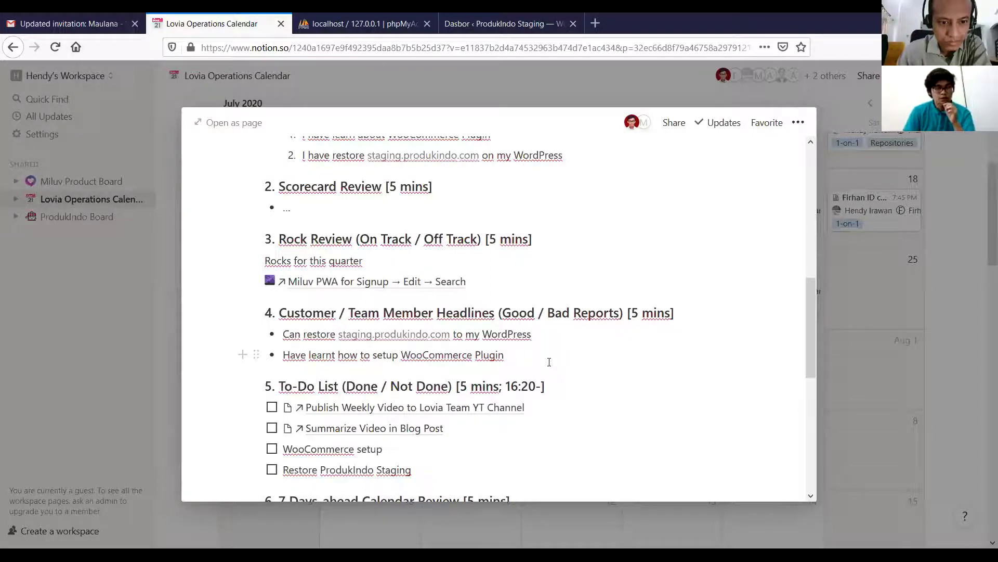
key("Return")
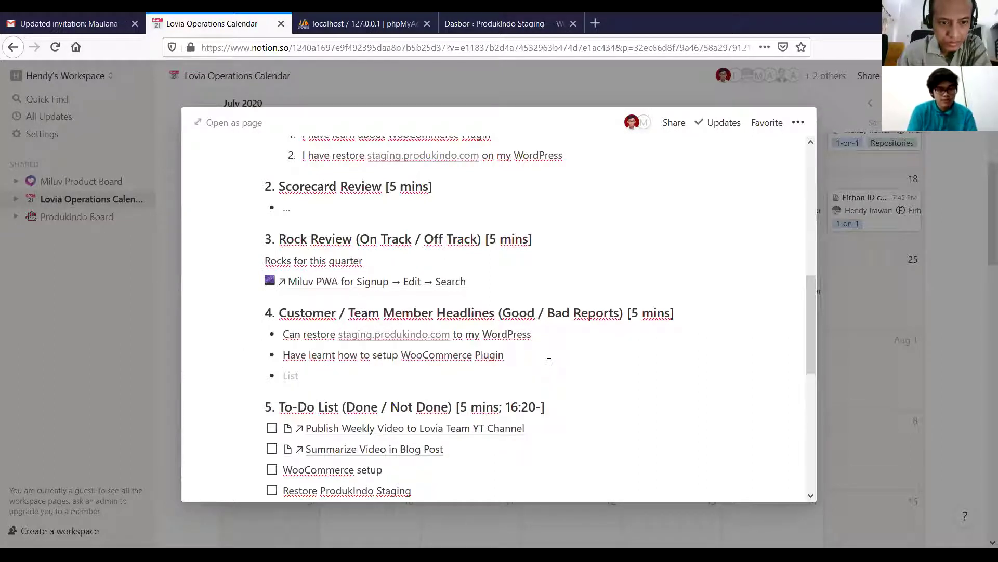
type("Hav")
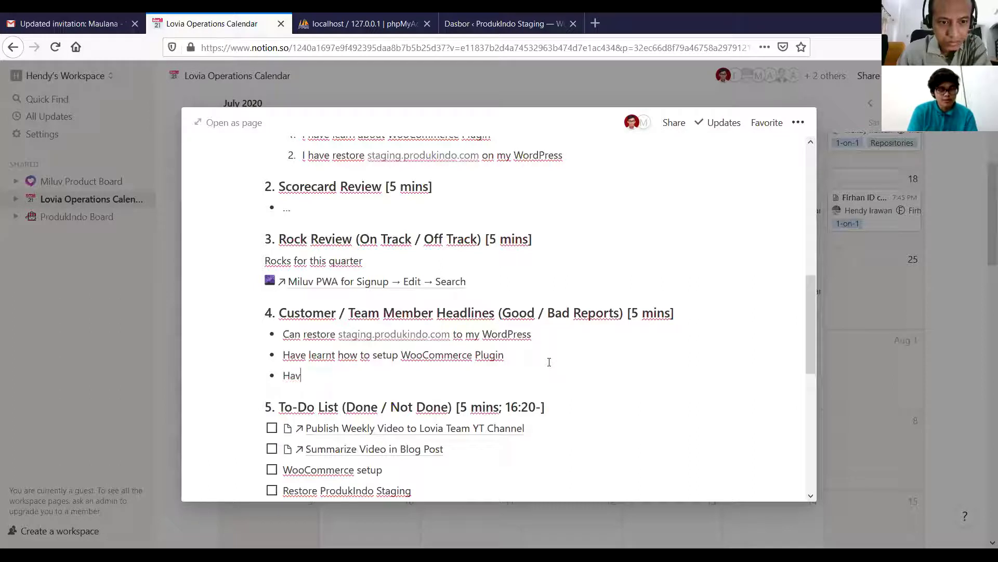
type("e problem lo")
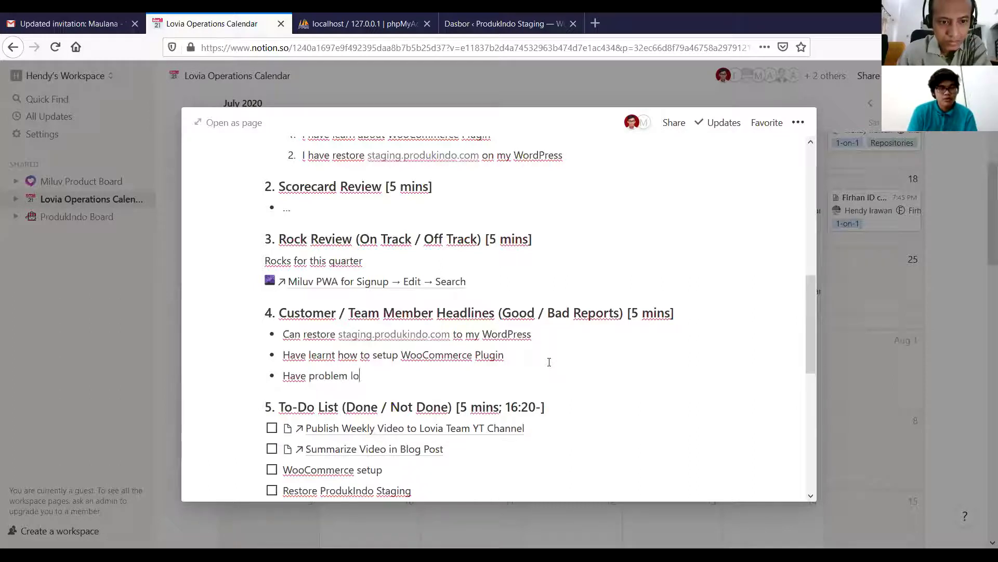
type("ad image on D")
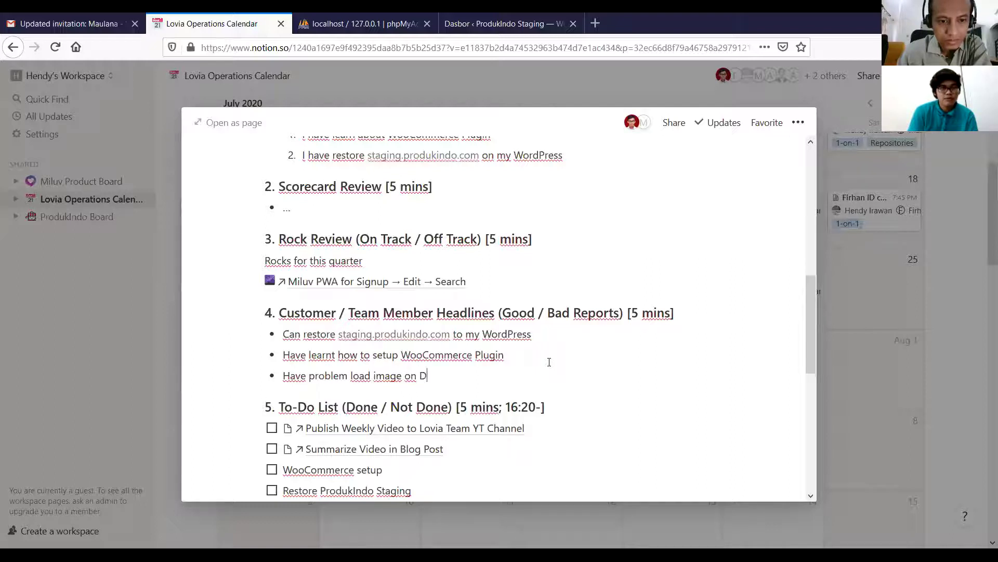
key("BackSpace")
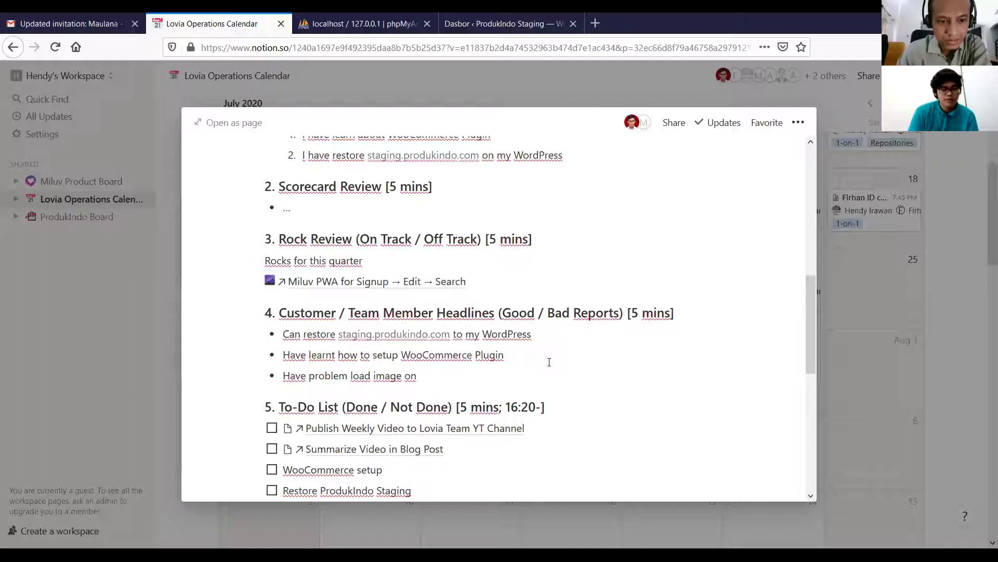
key("BackSpace")
type("me display")
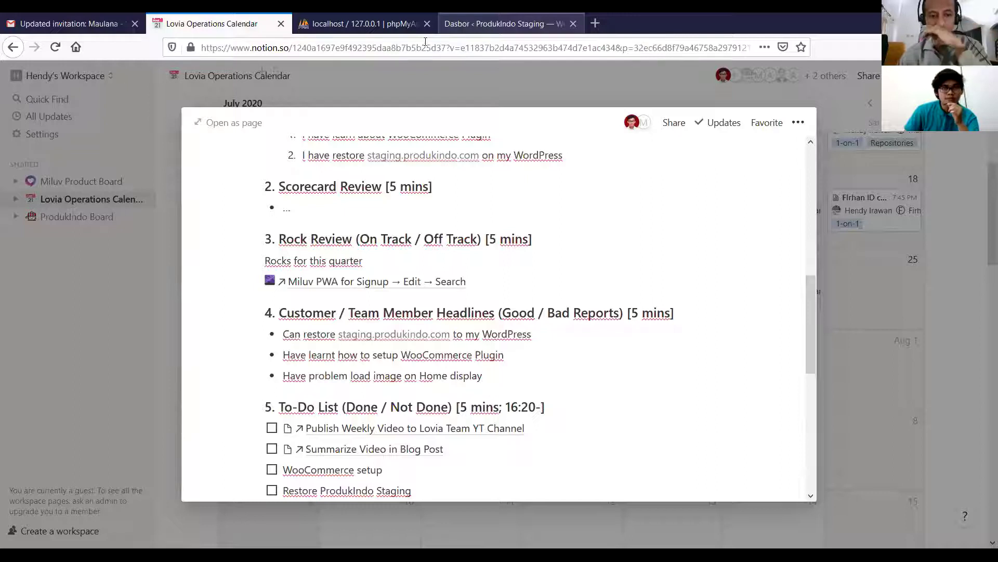
left_click(483, 376)
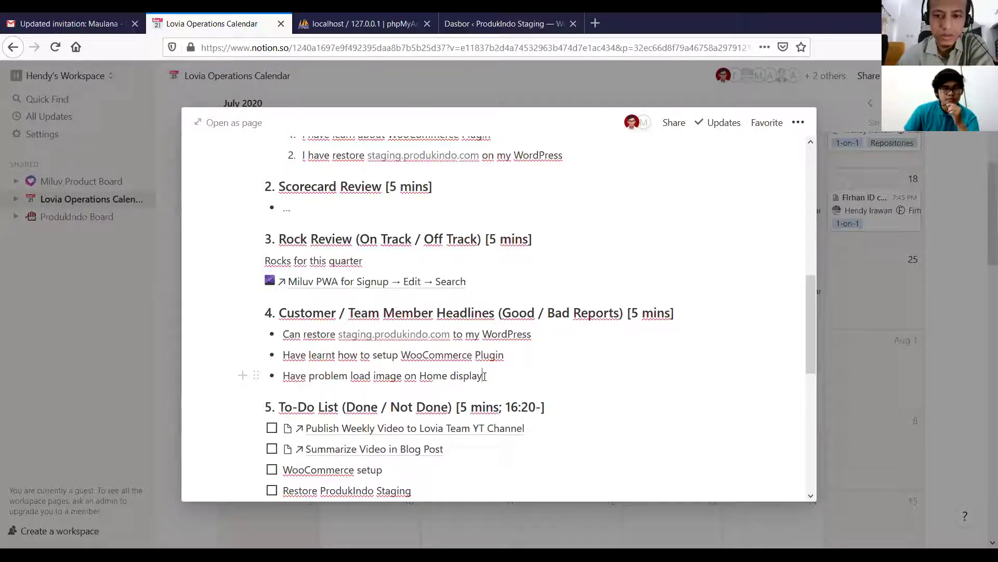
Cut the Home display image problem note out of the headlines.
left_click_drag(313, 375, 283, 376)
key("ctrl+c")
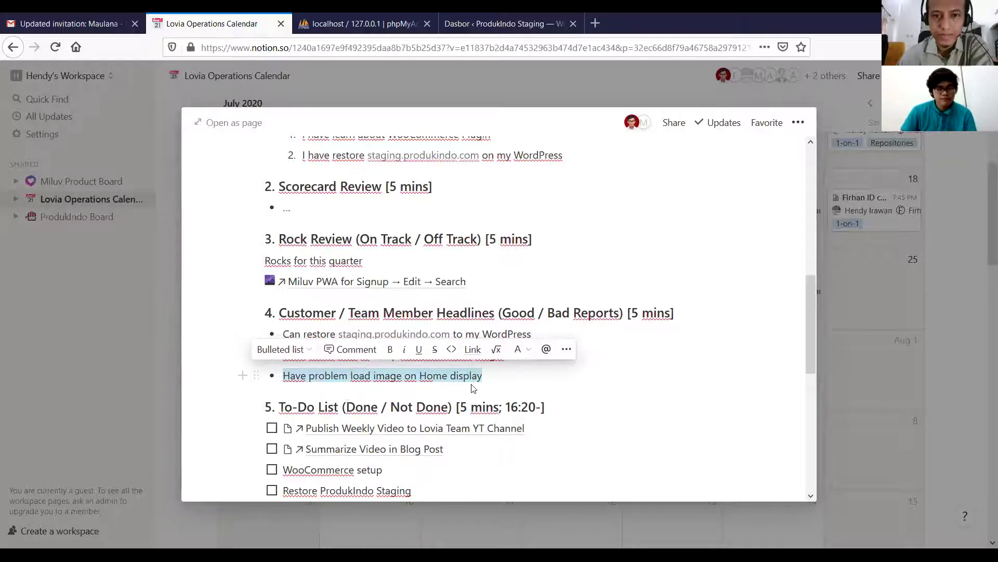
key("BackSpace")
key("BackSpace")
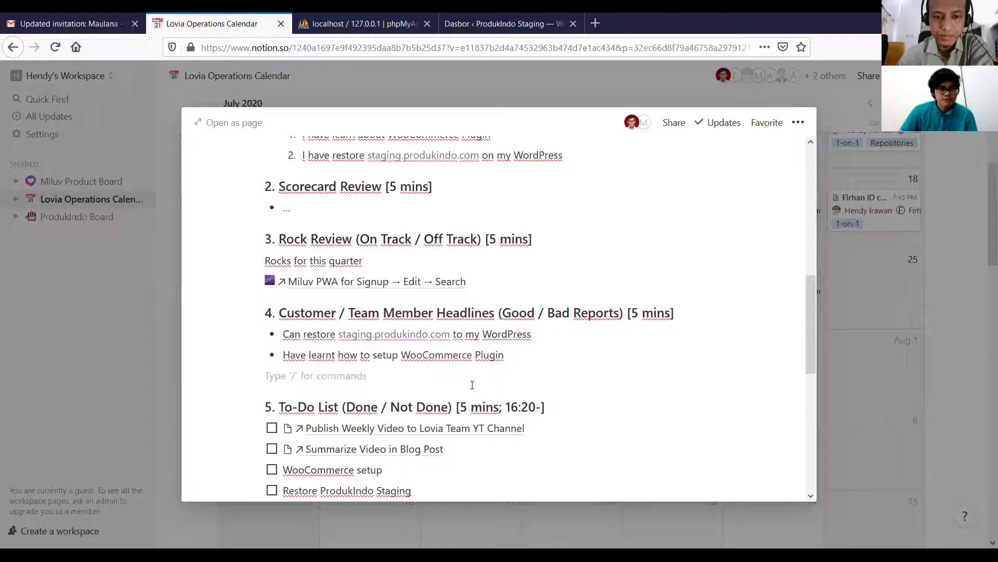
scroll(473, 388, "down", 5)
Paste the note as a numbered Issues List item and check off Publish Weekly Video.
left_click(287, 351)
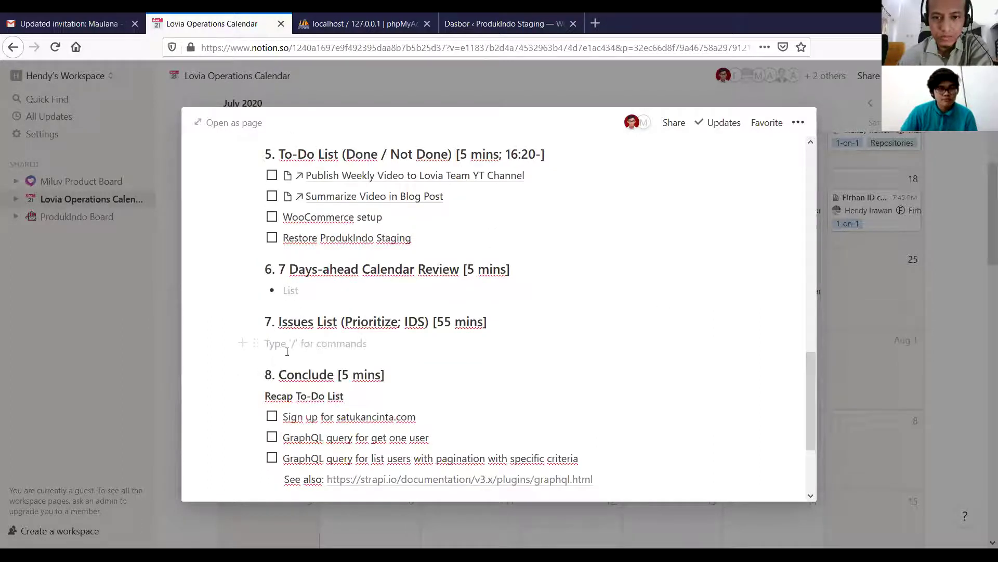
left_click(256, 343)
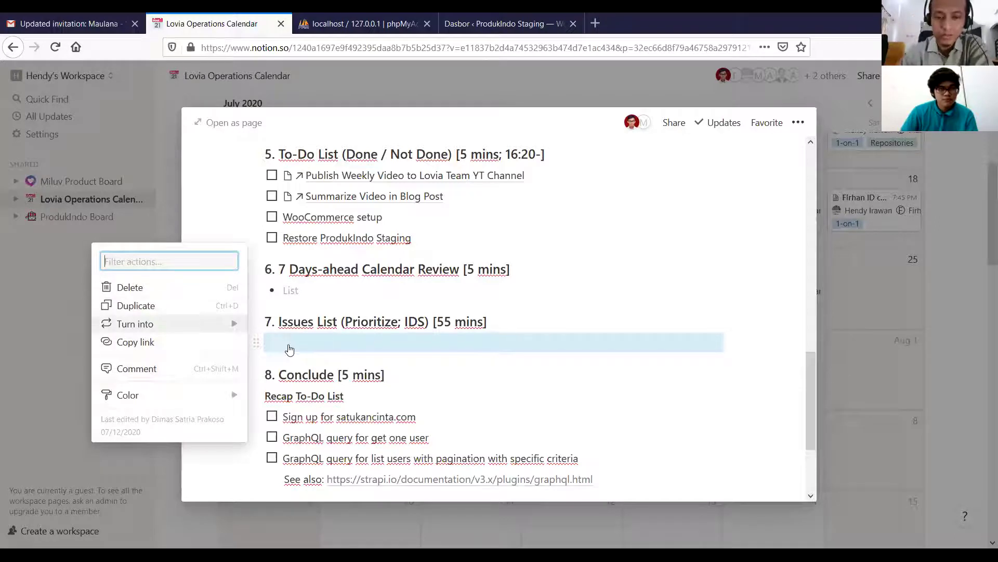
key("ctrl+shift+6")
key("Return")
key("ctrl+v")
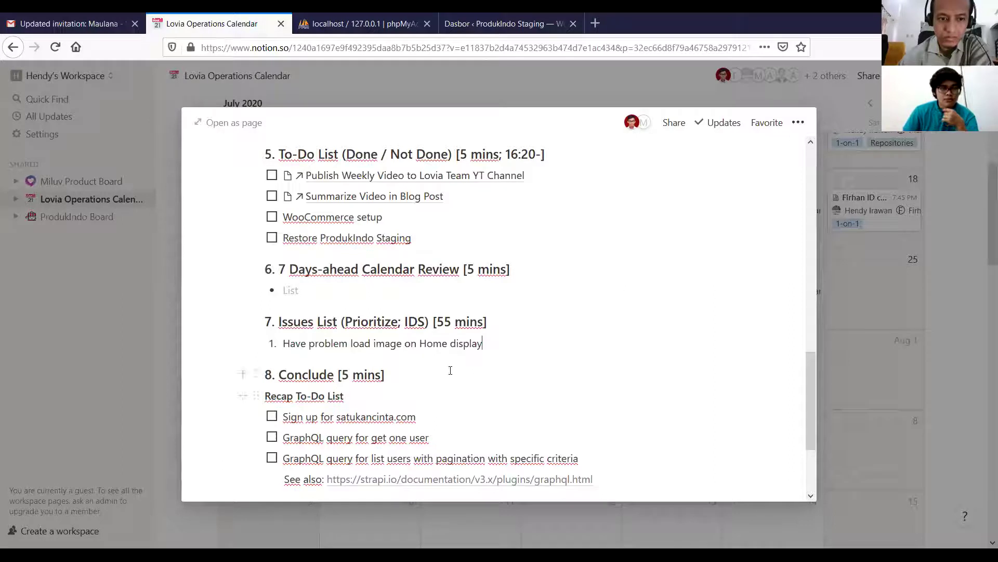
scroll(392, 283, "up", 3)
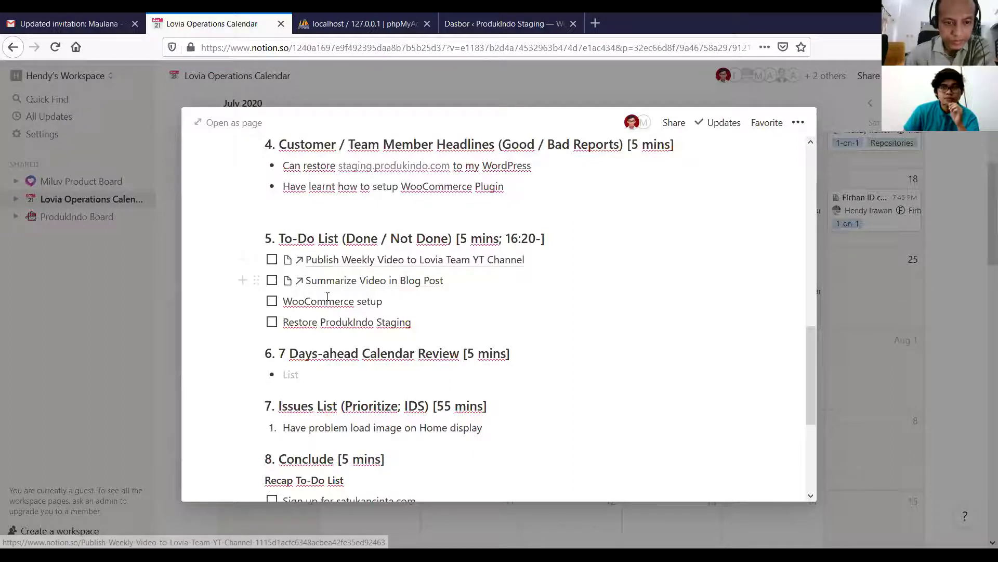
left_click(272, 260)
Check off Summarize Video in Blog Post, WooCommerce setup and Restore ProdukIndo Staging.
left_click(272, 281)
left_click(272, 301)
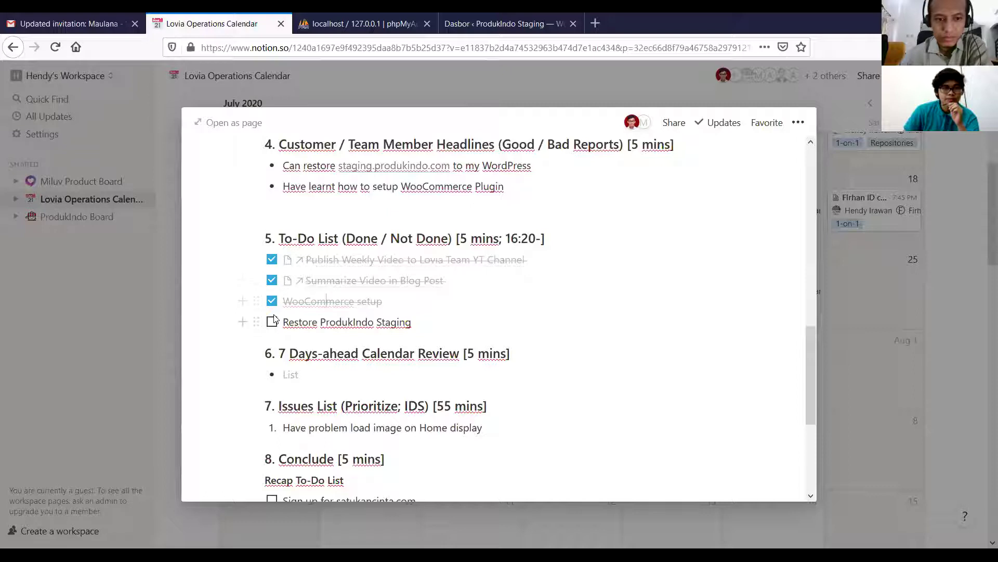
left_click(274, 322)
Review the finished notes and return to the 'Dasbor ‹ ProdukIndo Staging' tab.
scroll(473, 385, "down", 3)
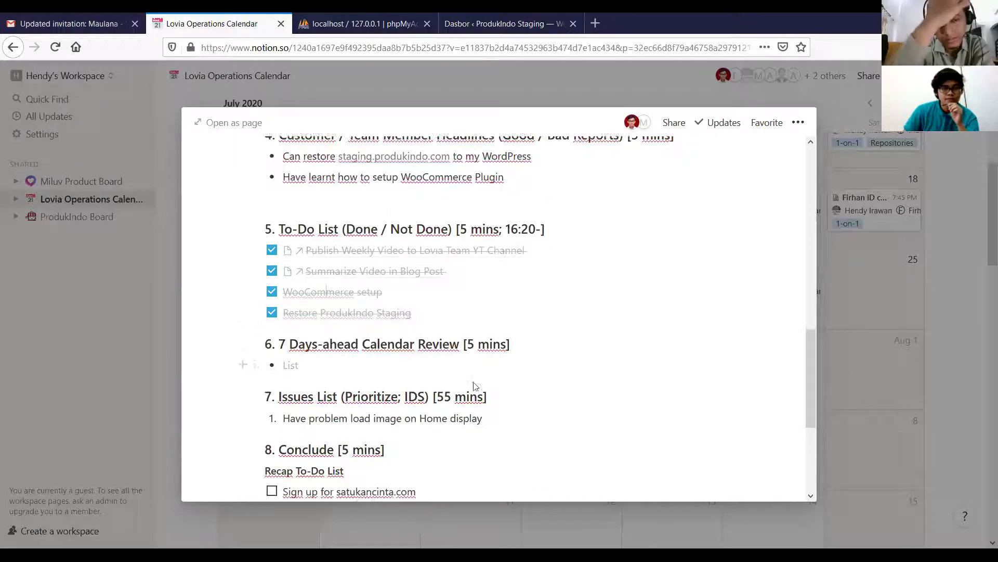
scroll(474, 382, "down", 3)
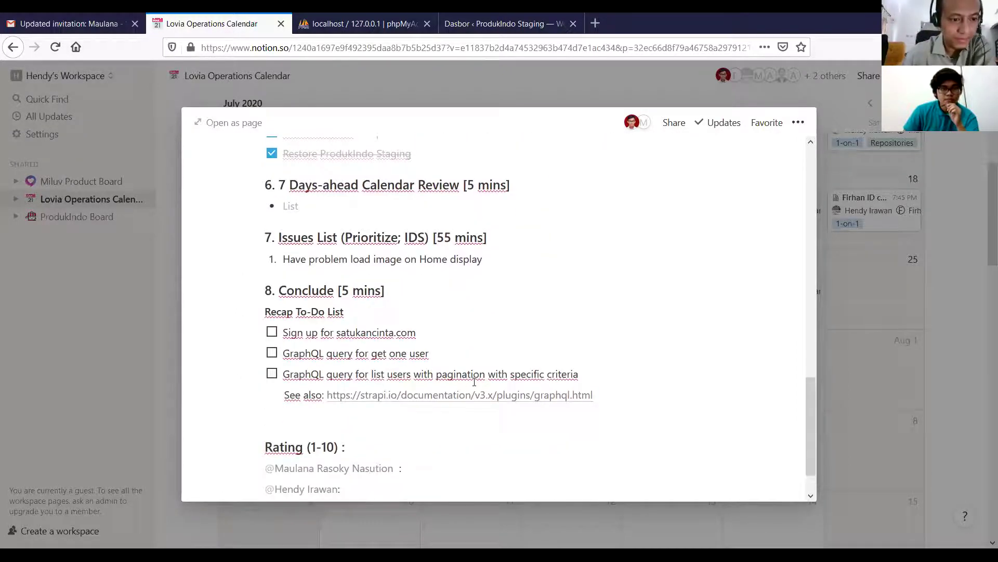
scroll(475, 382, "up", 3)
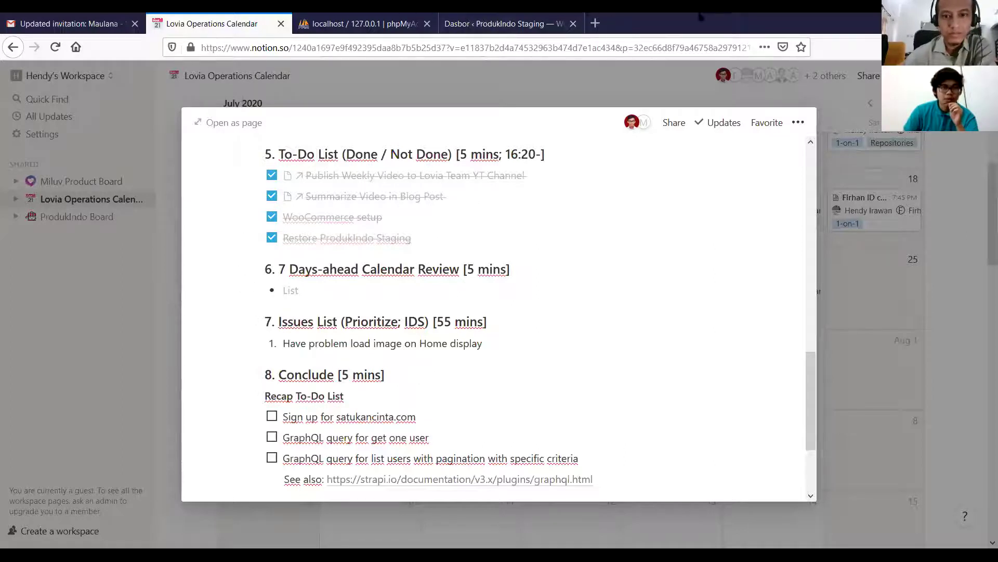
scroll(364, 250, "down", 3)
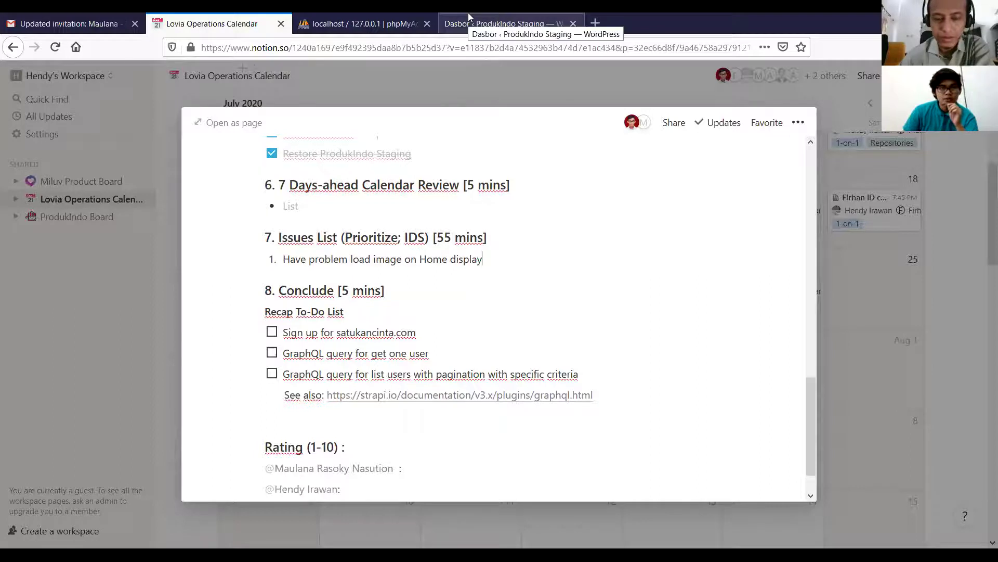
left_click(580, 24)
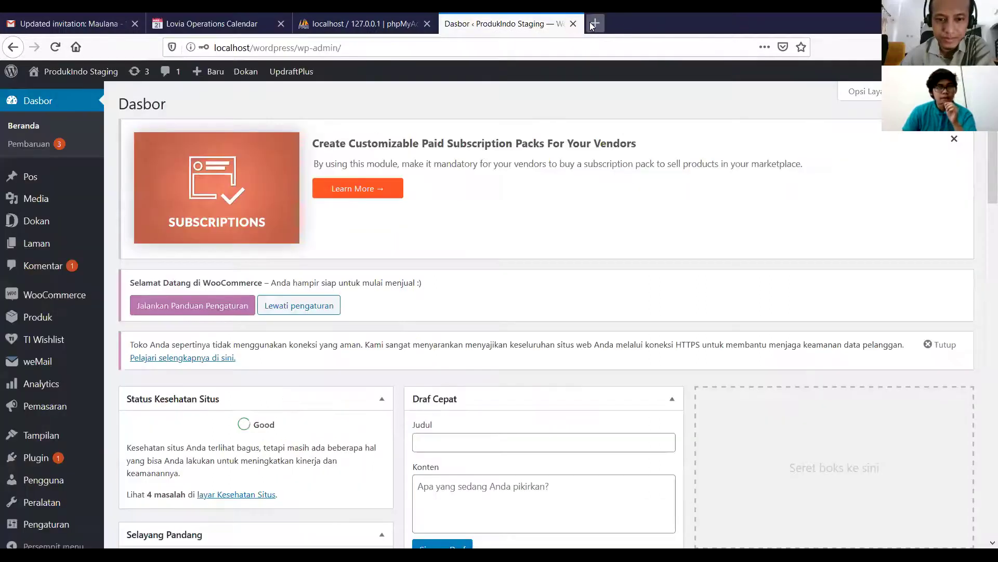
Load localhost/wordpress/ in a new tab, browse the shop, and open DevTools with F12.
left_click(594, 24)
type("l")
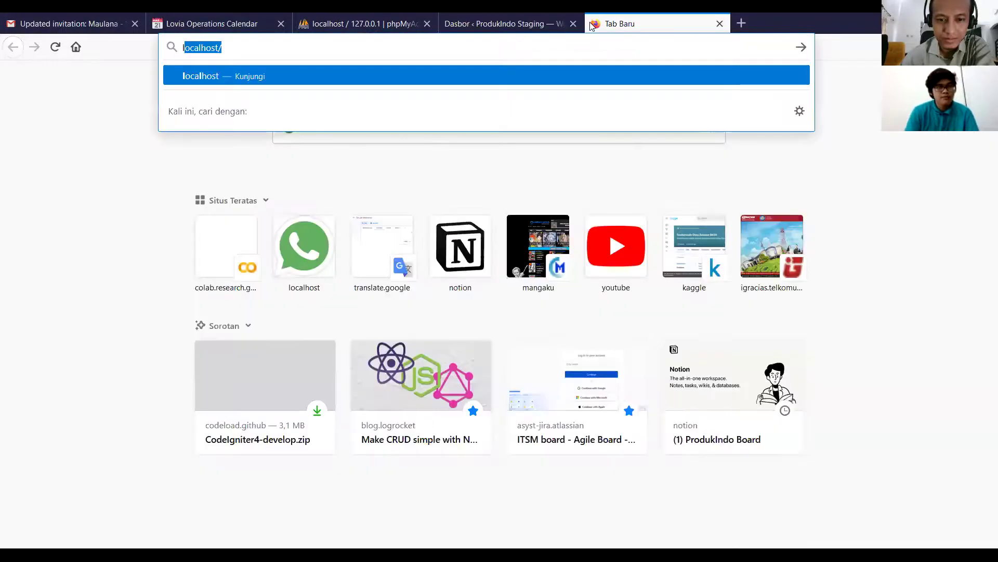
type("ocalhost/wor")
key("Return")
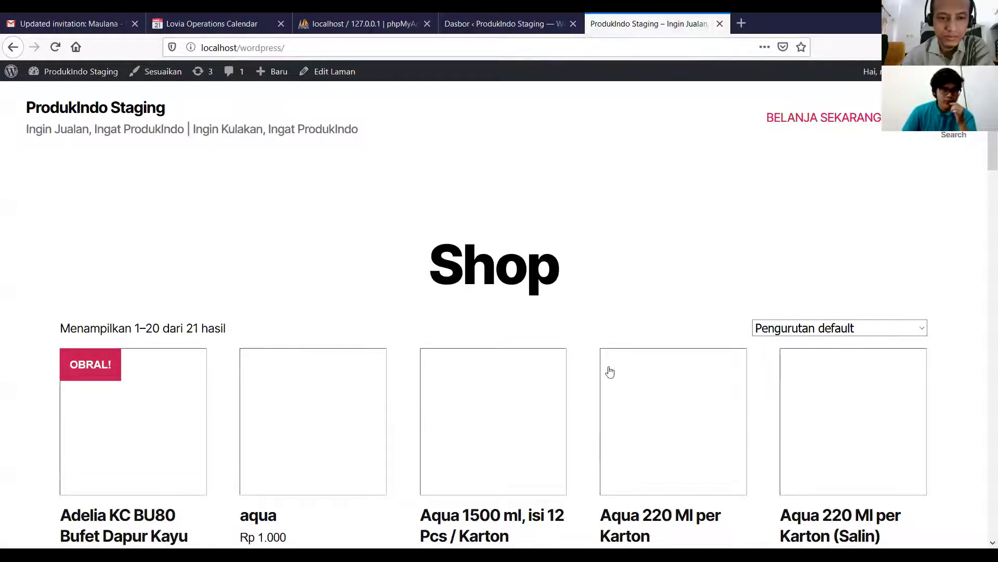
scroll(92, 255, "down", 2)
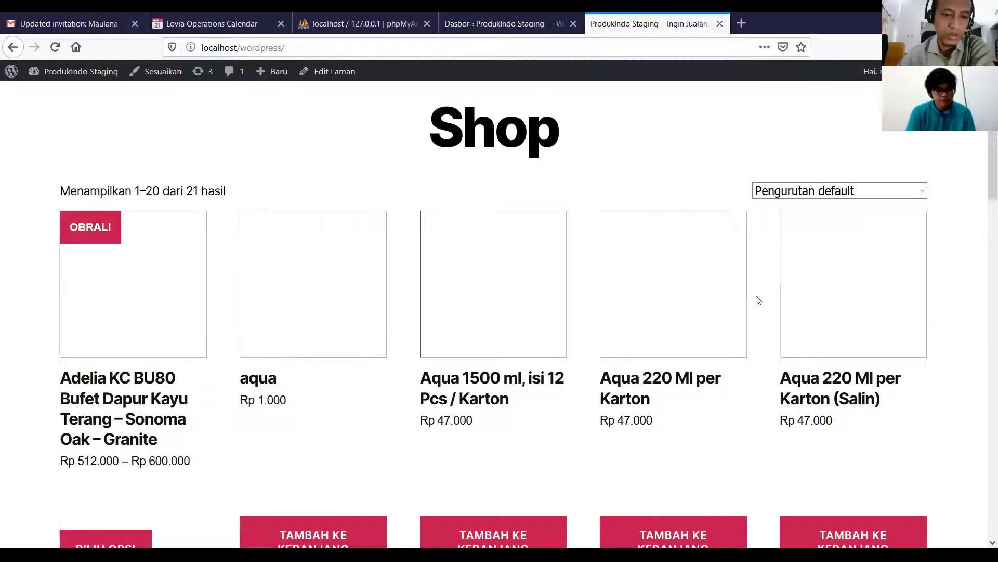
key("F12")
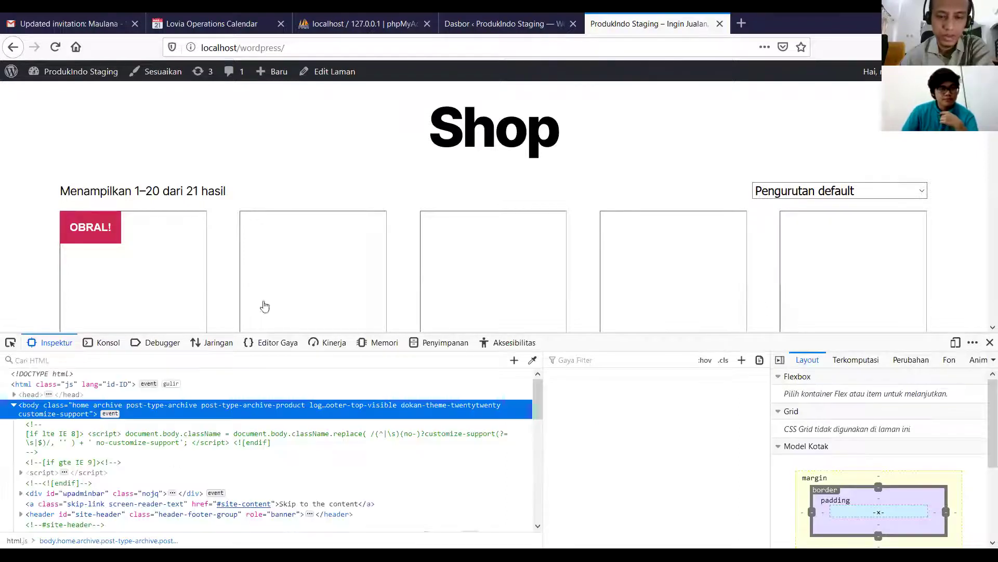
Check the Konsol output and open the first product in new tabs, closing the XAMPP welcome tabs.
left_click(106, 341)
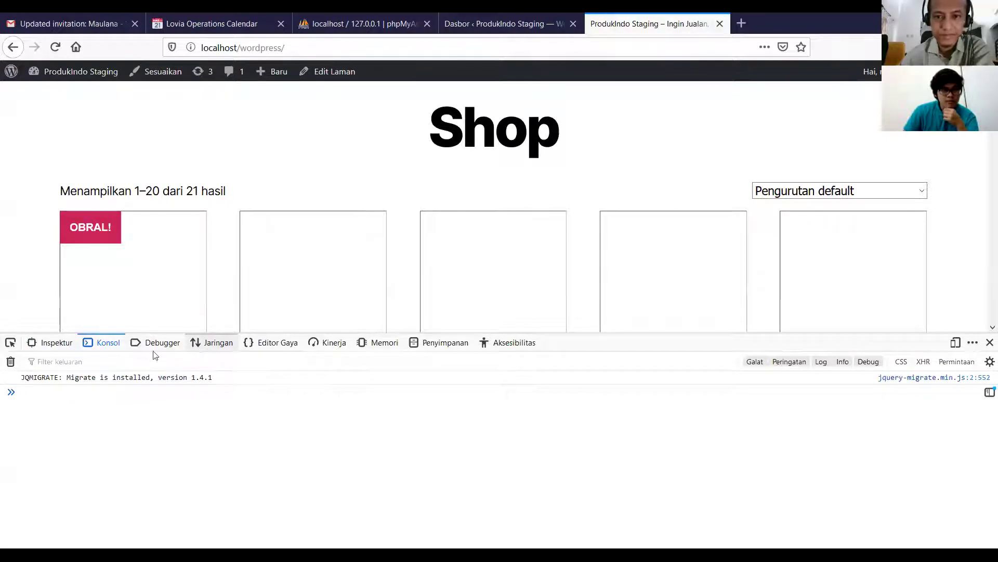
right_click(161, 254)
left_click(178, 258)
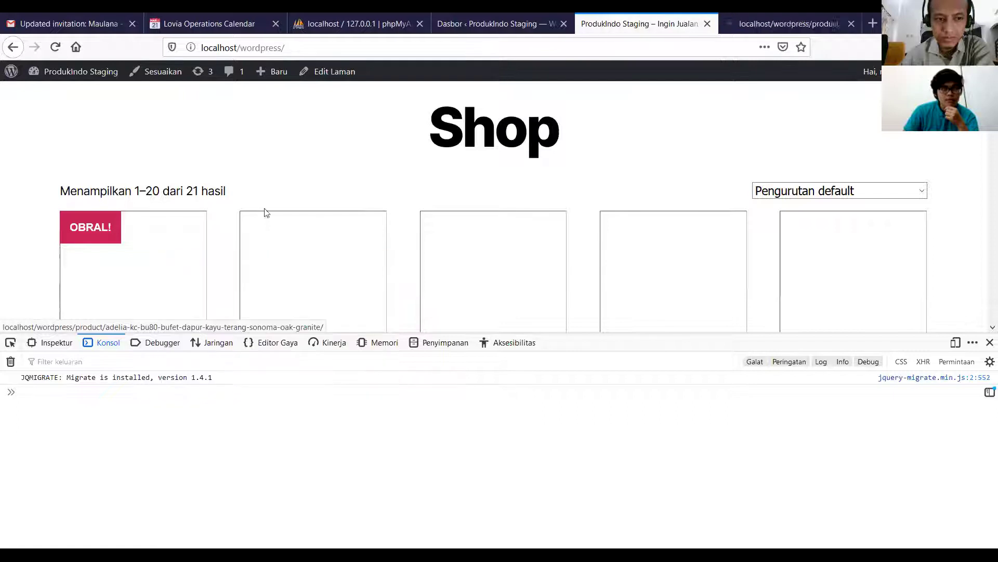
left_click(857, 29)
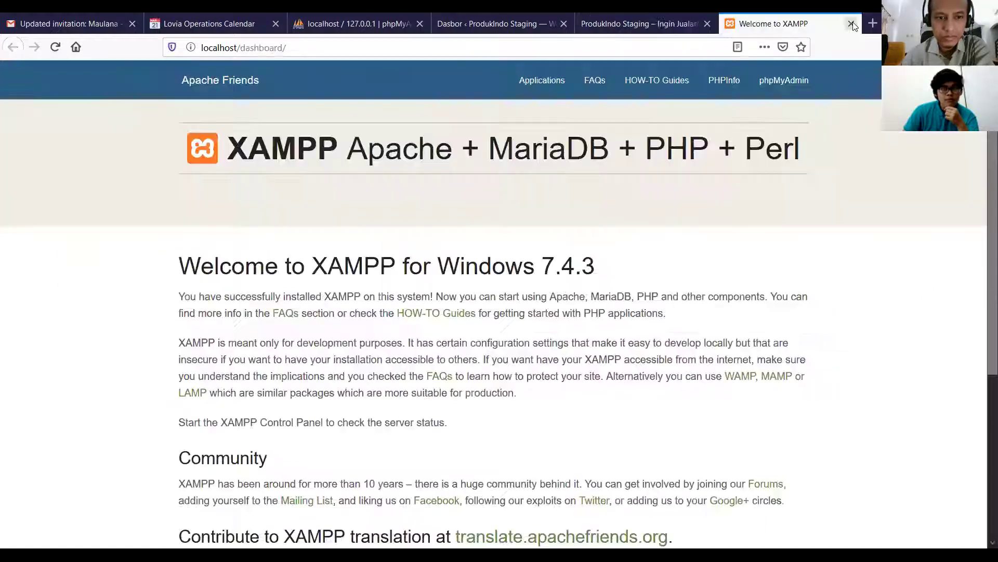
left_click(851, 23)
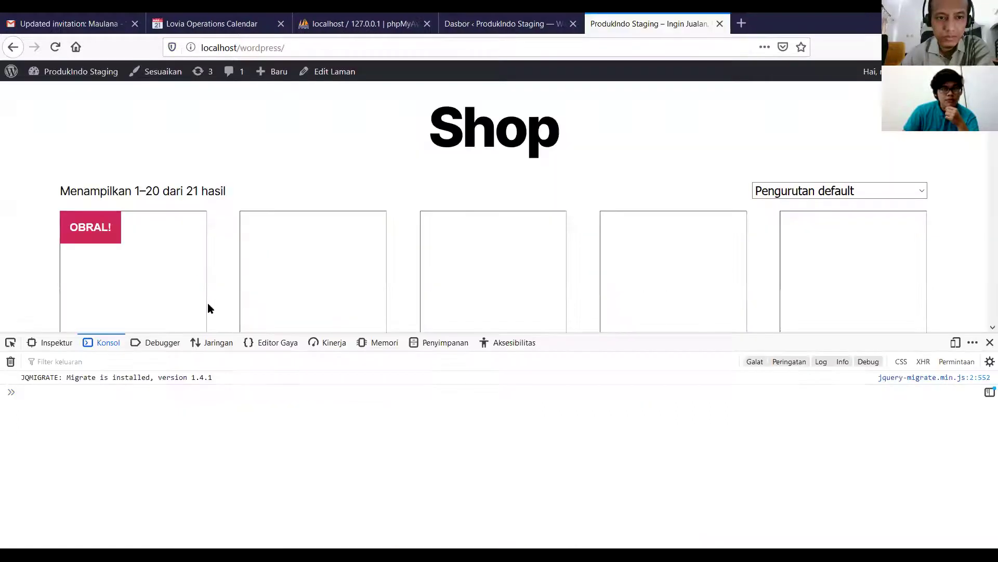
scroll(151, 209, "down", 2)
right_click(152, 208)
left_click(185, 214)
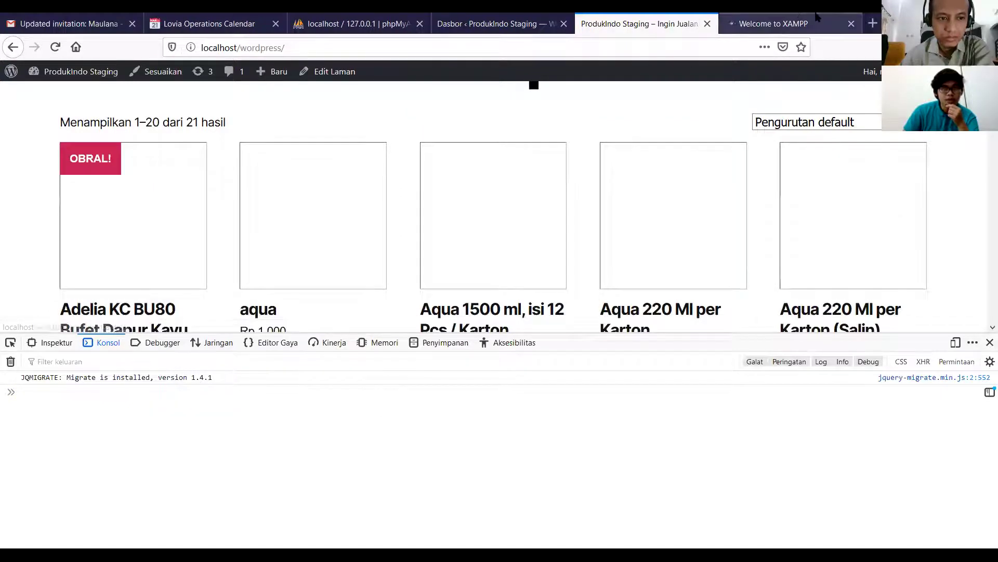
left_click(851, 24)
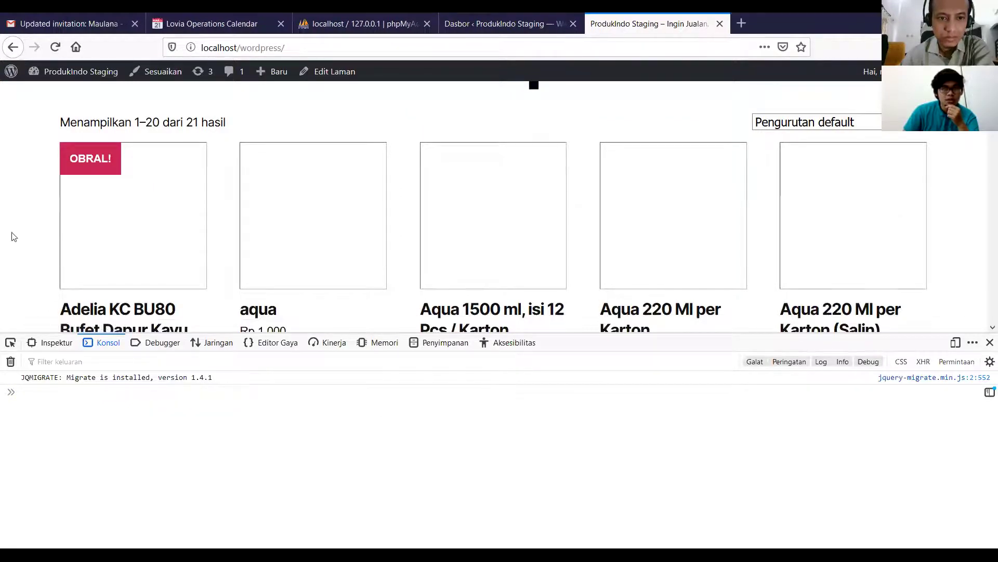
Go back to the Inspektur and bring up the first product image's context menu.
right_click(135, 190)
left_click(229, 154)
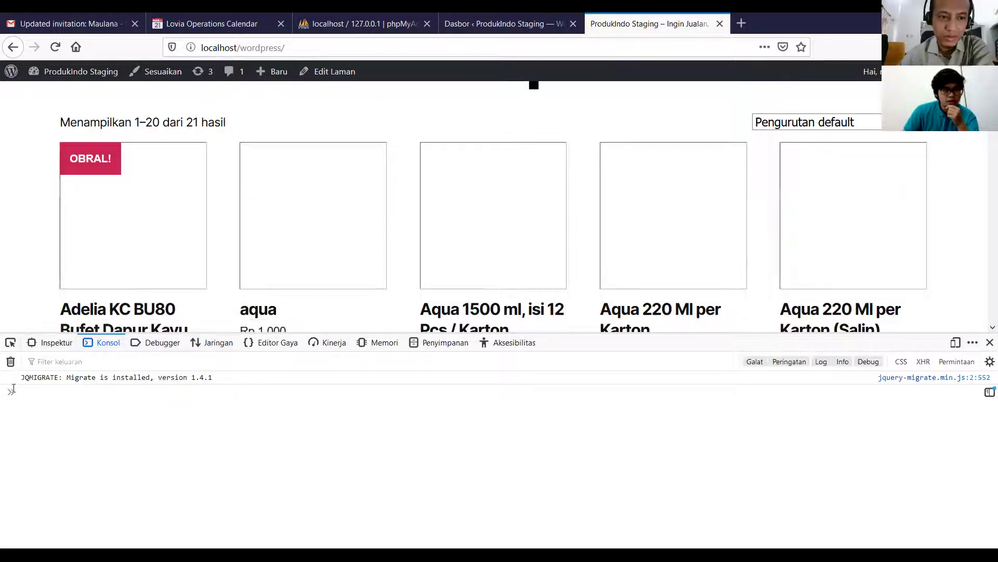
left_click(60, 387)
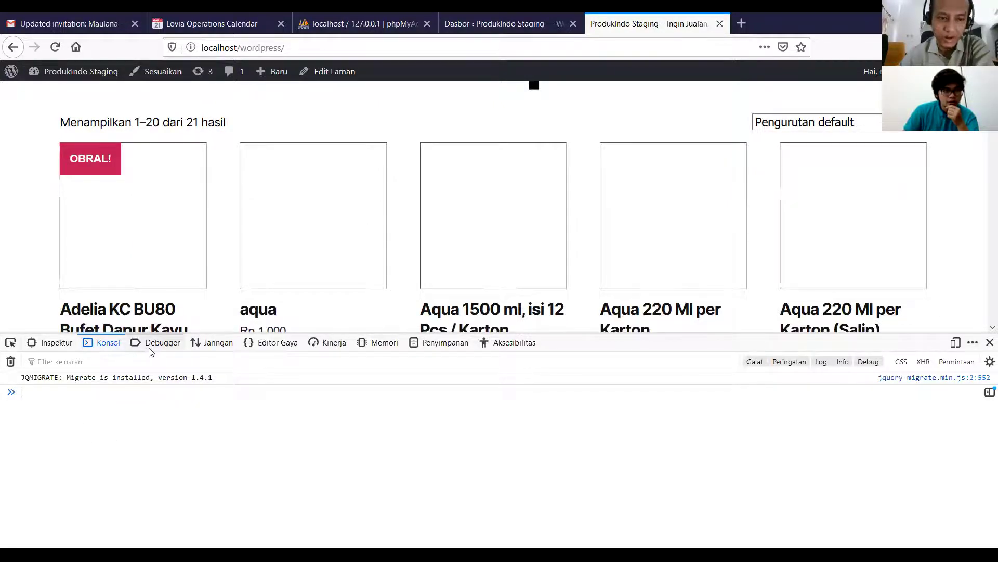
left_click(52, 342)
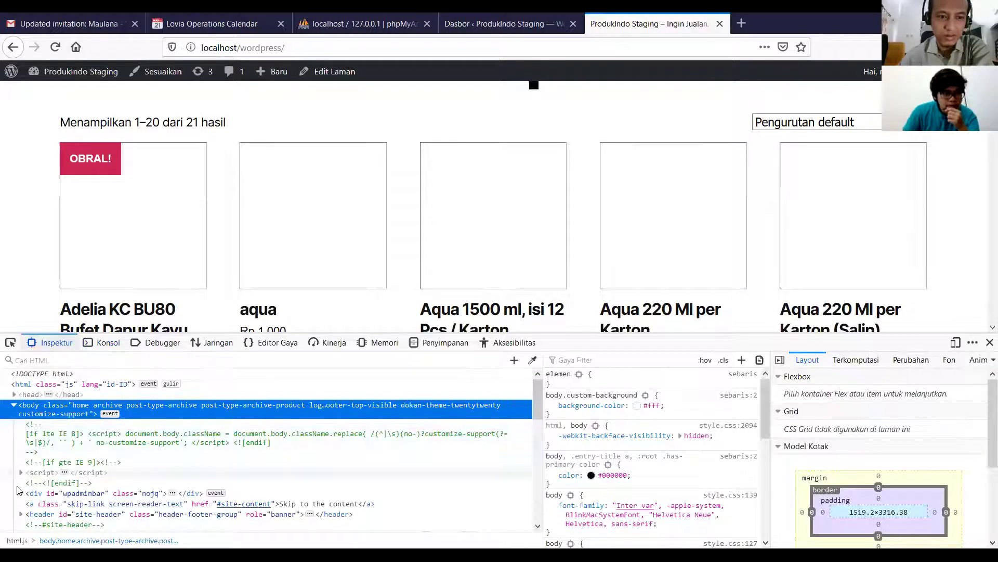
right_click(198, 222)
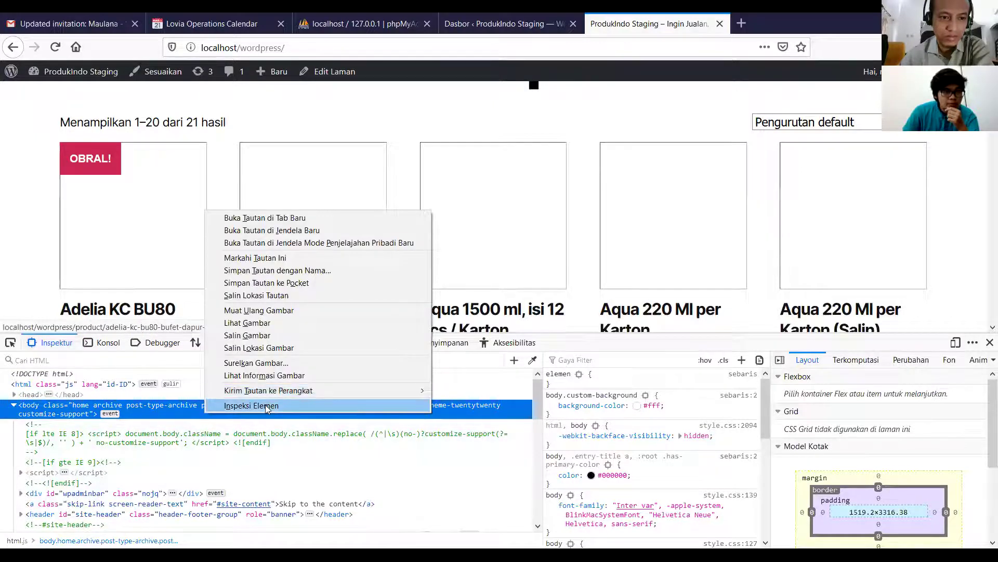
Inspect the first product image, open its src link in a new tab, and read its srcset.
left_click(267, 405)
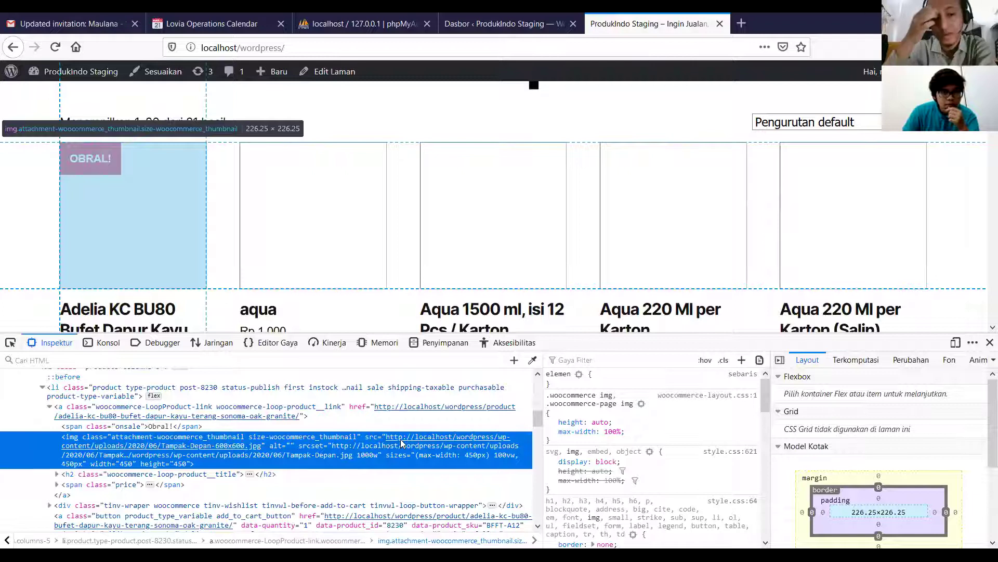
mouse_move(402, 443)
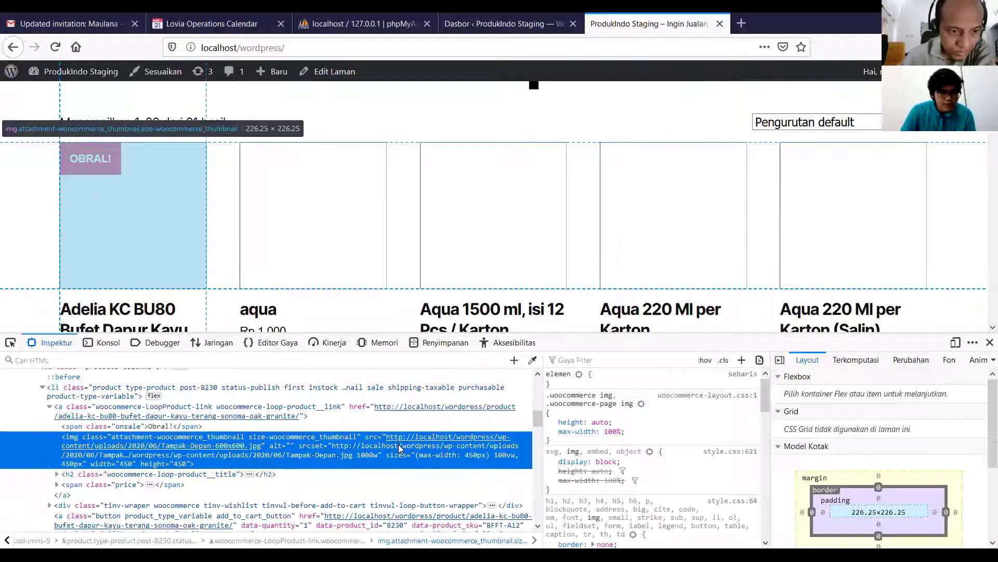
left_click(399, 445, "ctrl")
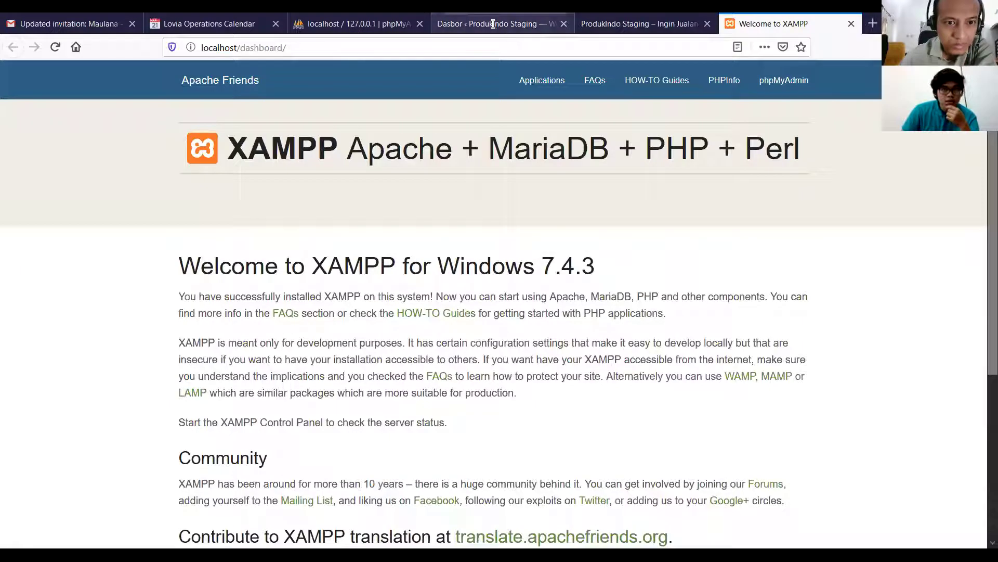
key("ctrl+shift+Tab")
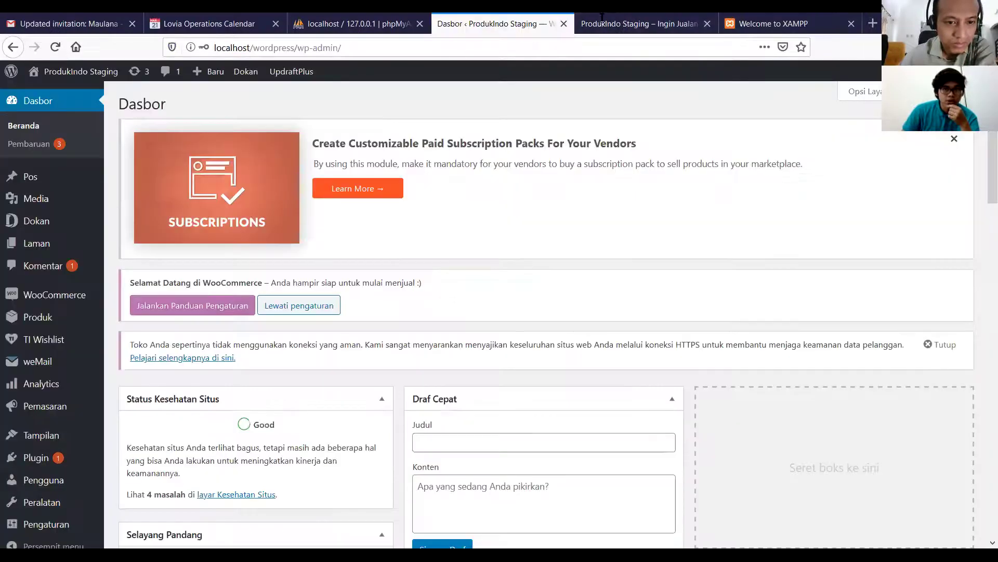
key("ctrl+shift+Tab")
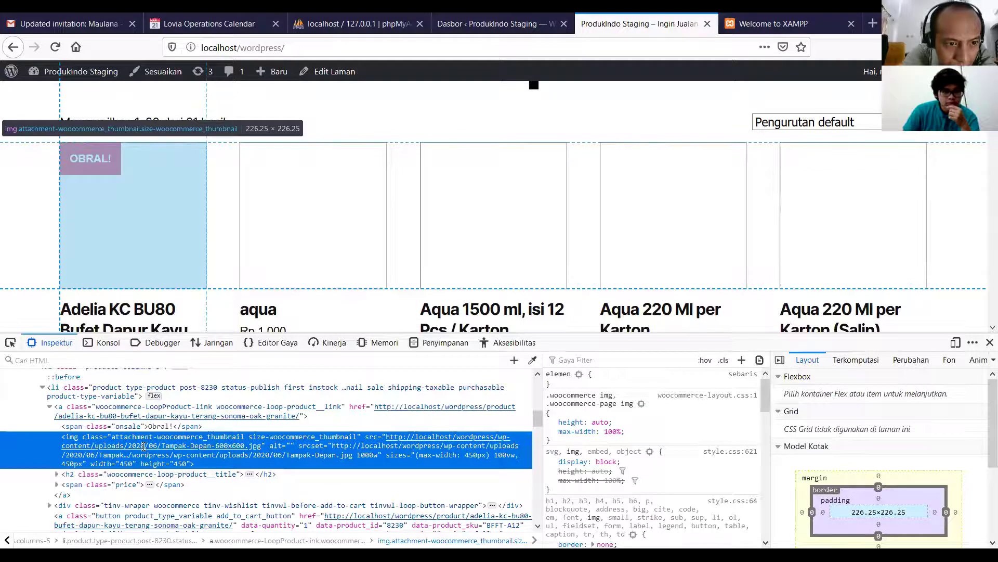
double_click(289, 451)
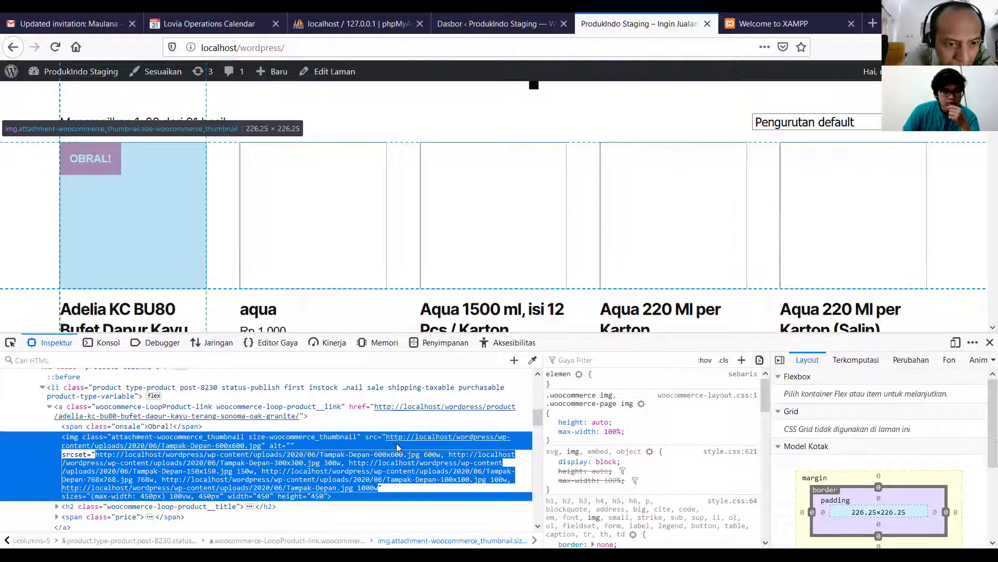
left_click(397, 445)
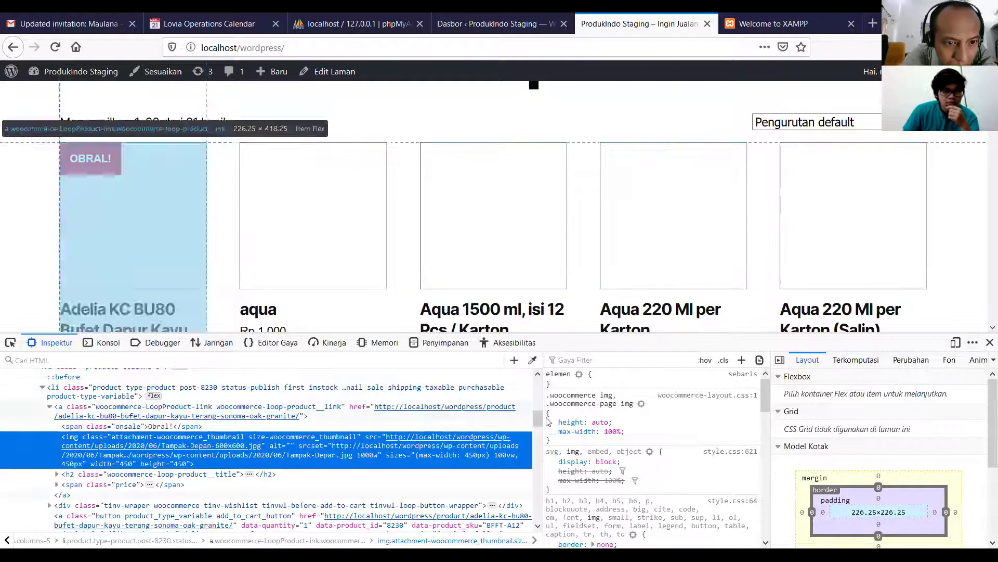
Widen the markup pane, make DevTools taller, zoom its text twice, and open Network.
left_click_drag(541, 425, 614, 428)
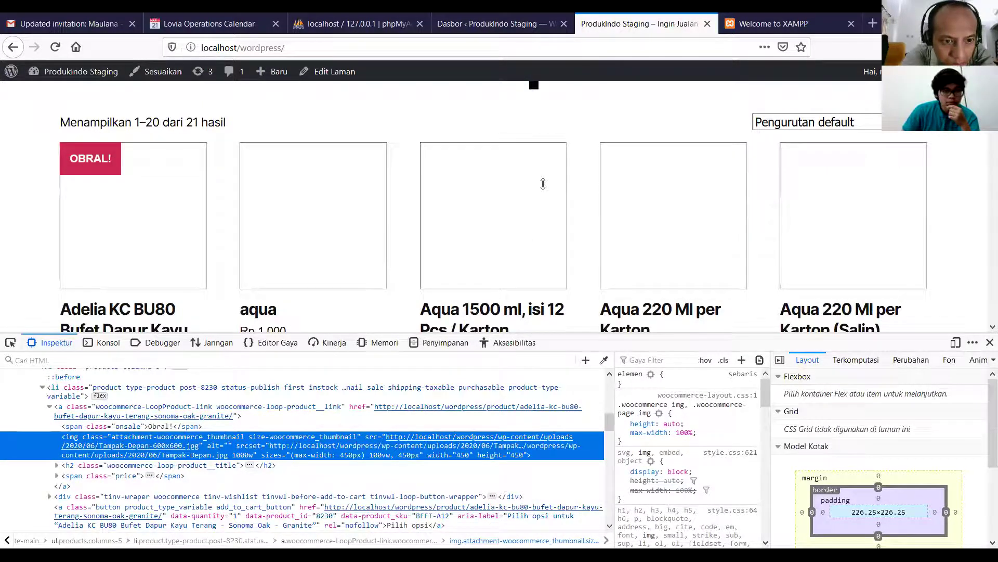
left_click_drag(543, 184, 541, 274)
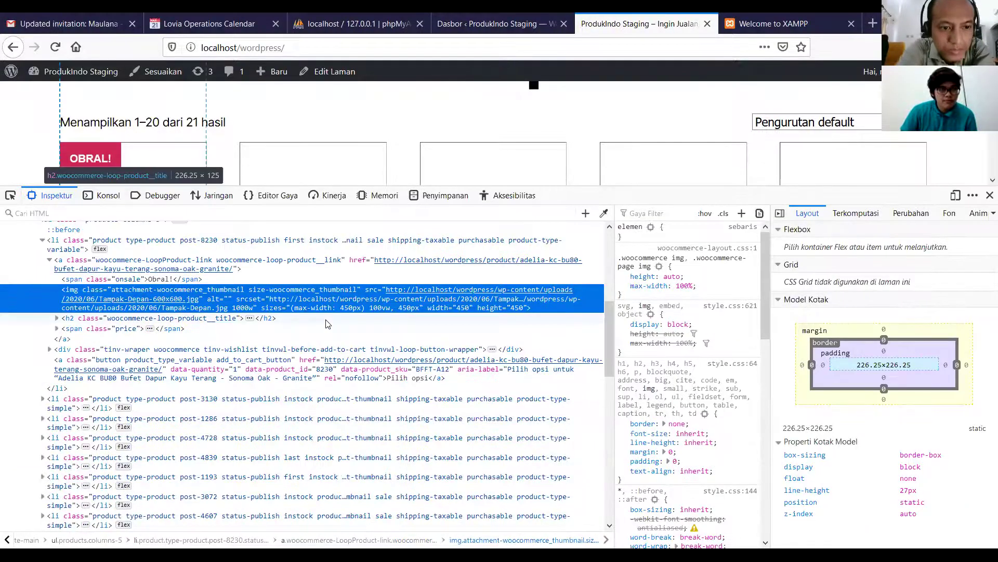
key("ctrl+plus")
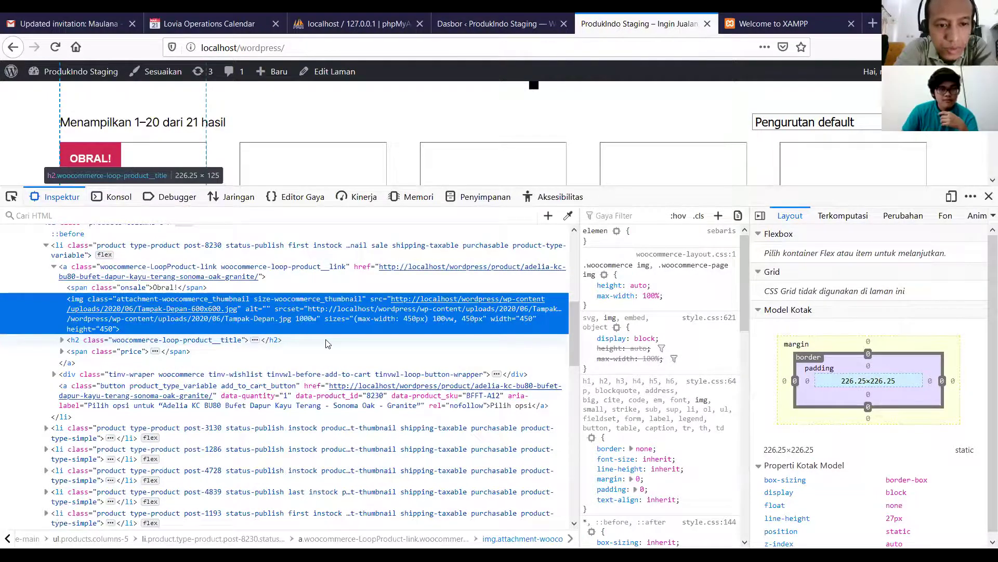
key("ctrl+plus")
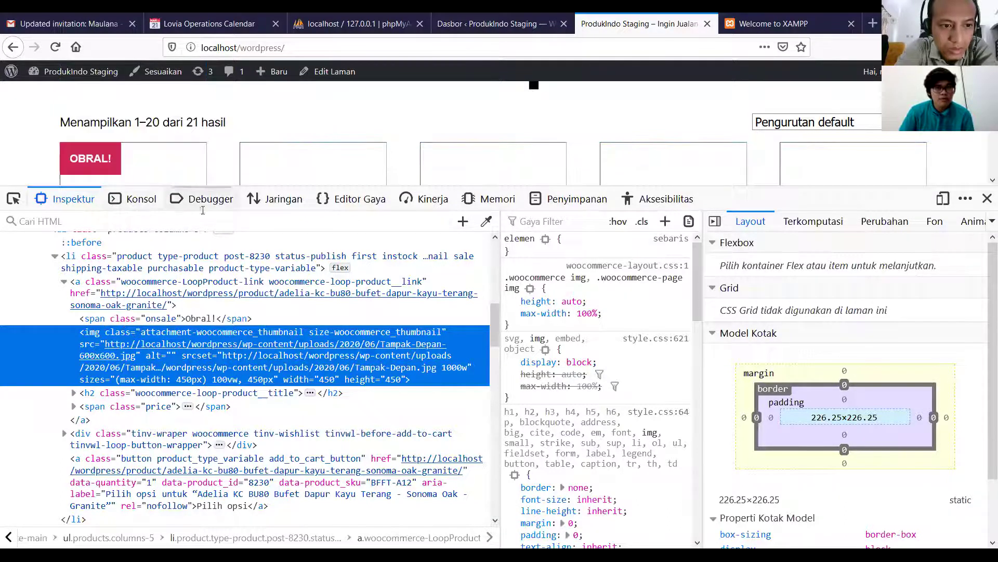
left_click(283, 199)
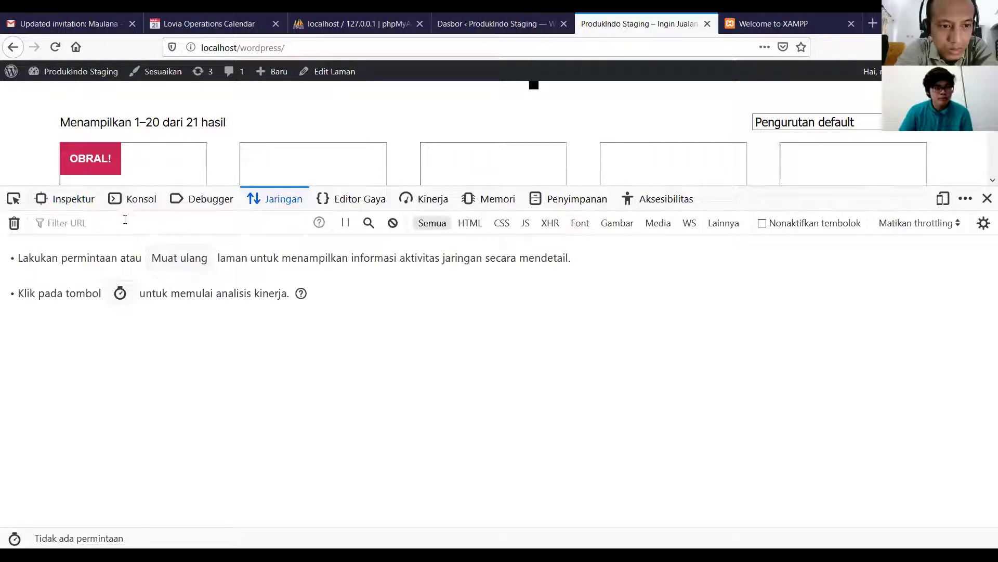
Reload the storefront to capture its requests, return to Inspector, and close the duplicate XAMPP tab.
key("F5")
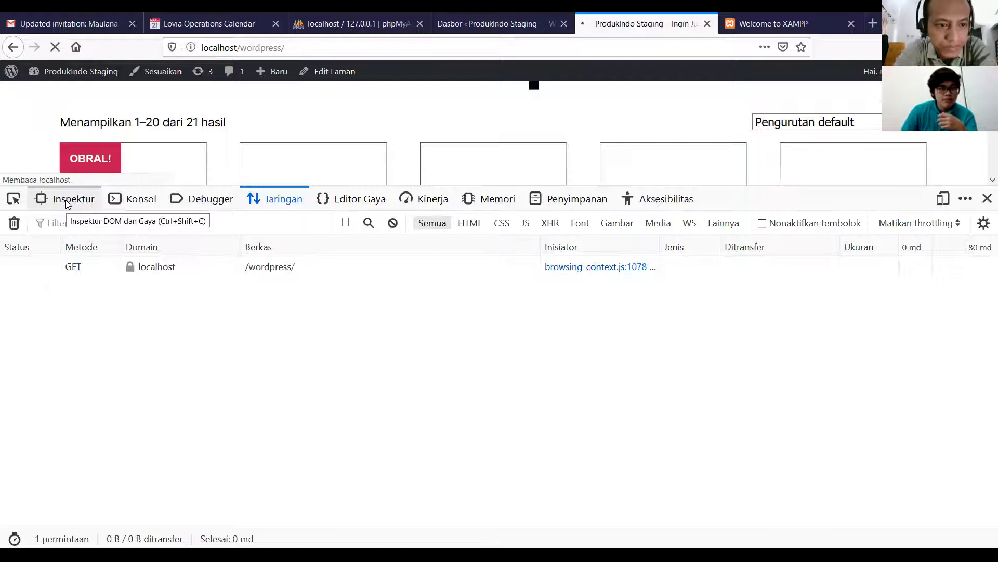
left_click(66, 199)
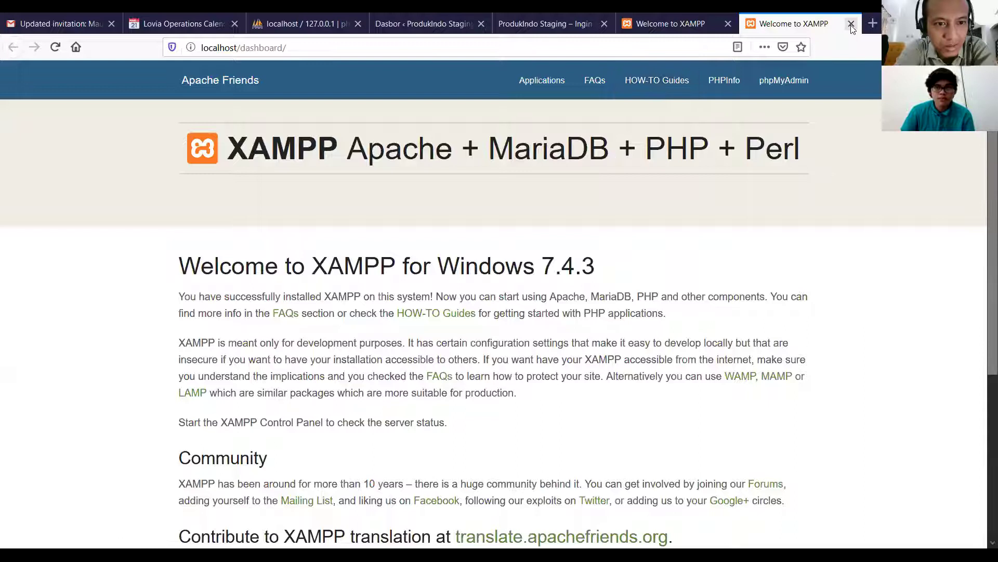
left_click(851, 23)
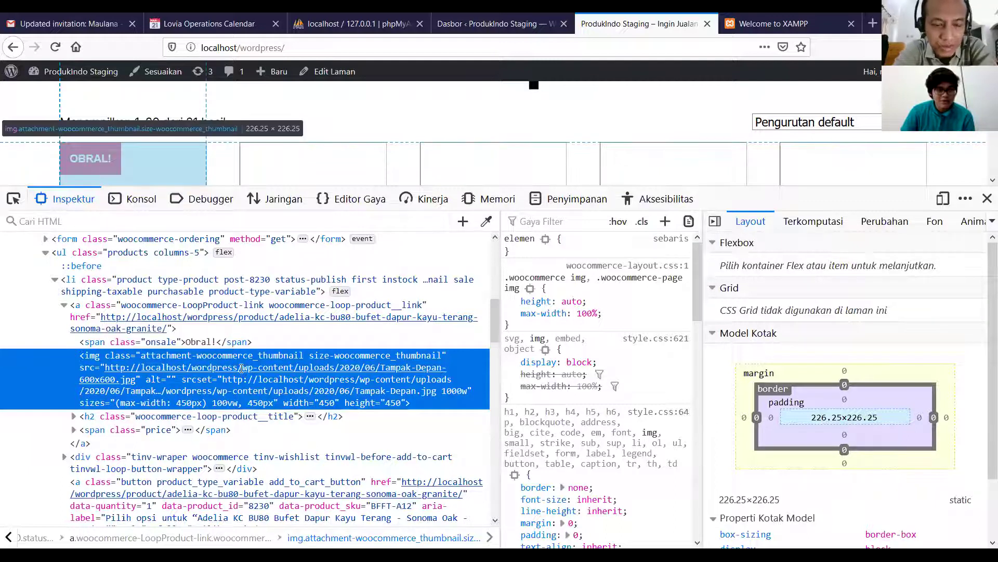
Inspect the image's src URL without changing it, then bring up the Welcome to XAMPP tab.
double_click(111, 369)
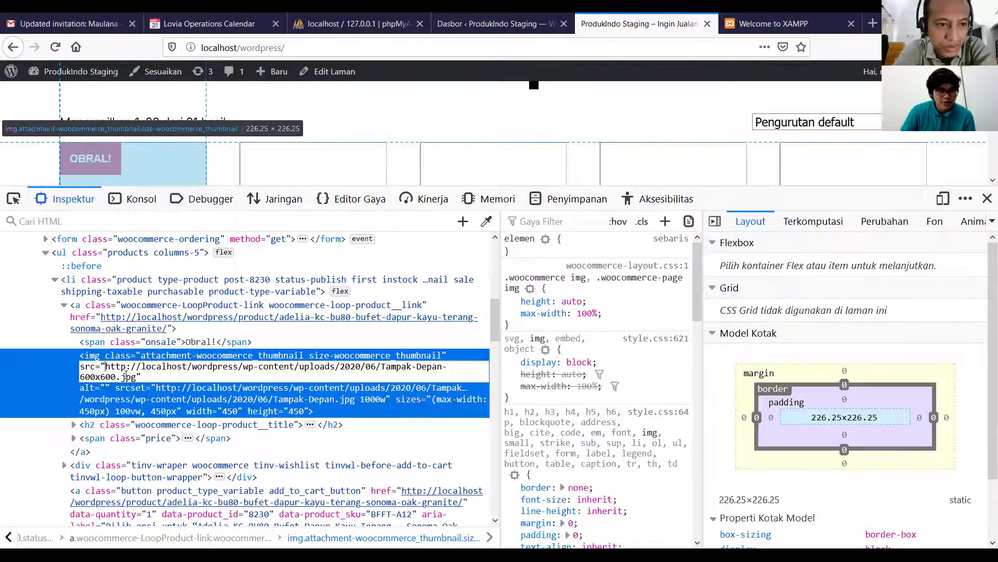
left_click(138, 377, "shift")
key("ctrl+c")
left_click(238, 355)
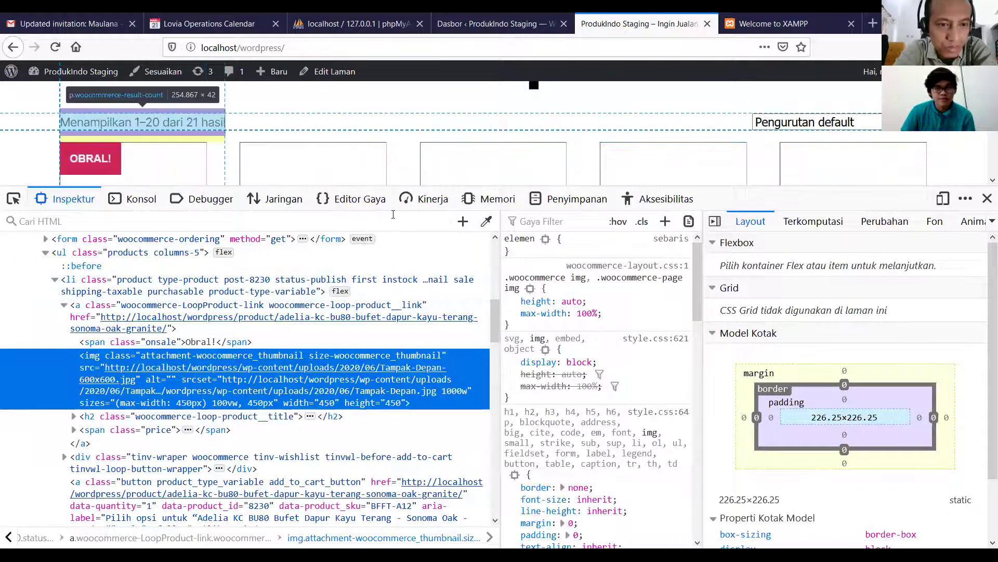
left_click(790, 23)
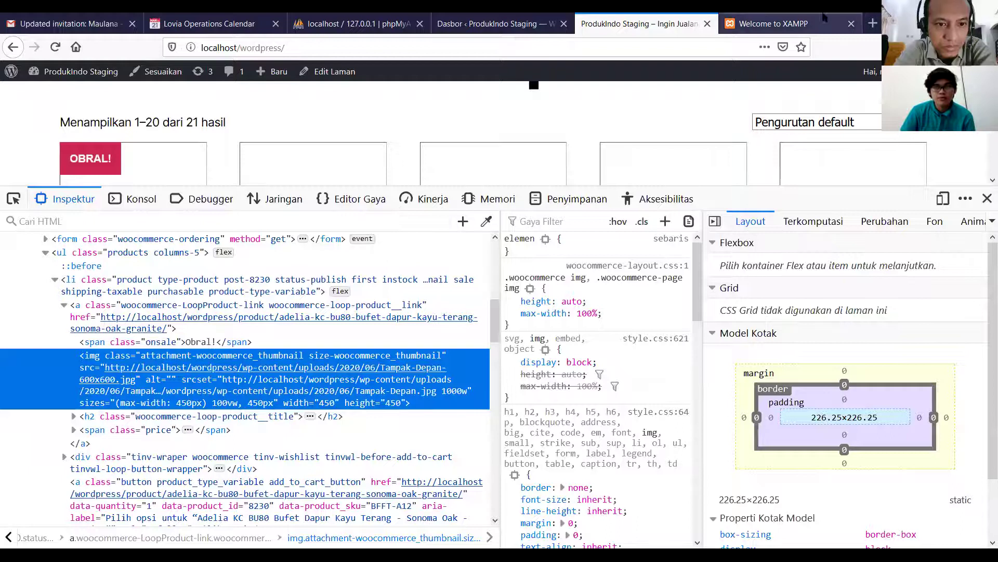
left_click(633, 52)
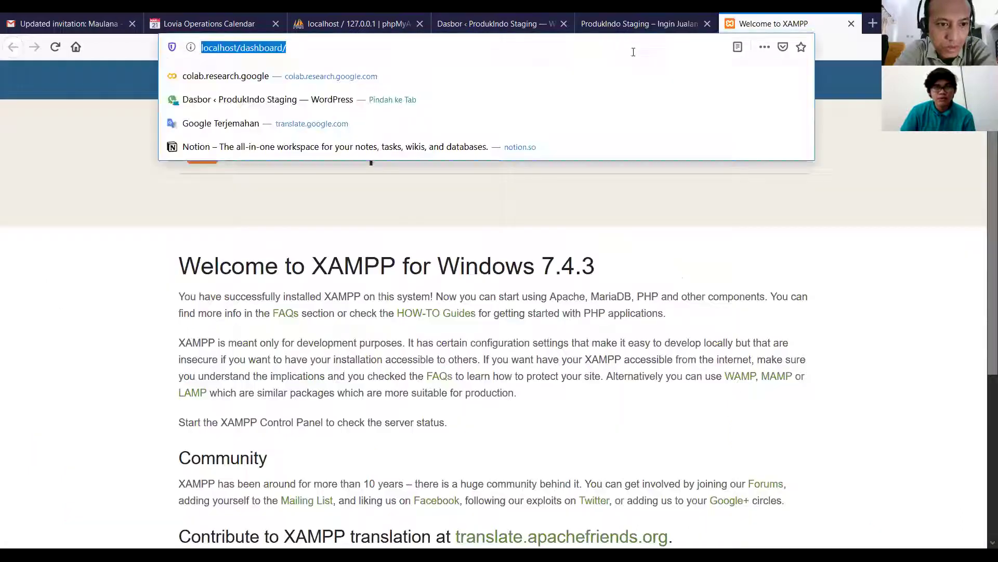
Open DevTools on the XAMPP dashboard, capture its requests in Jaringan on reload, and enlarge the panel.
key("BackSpace")
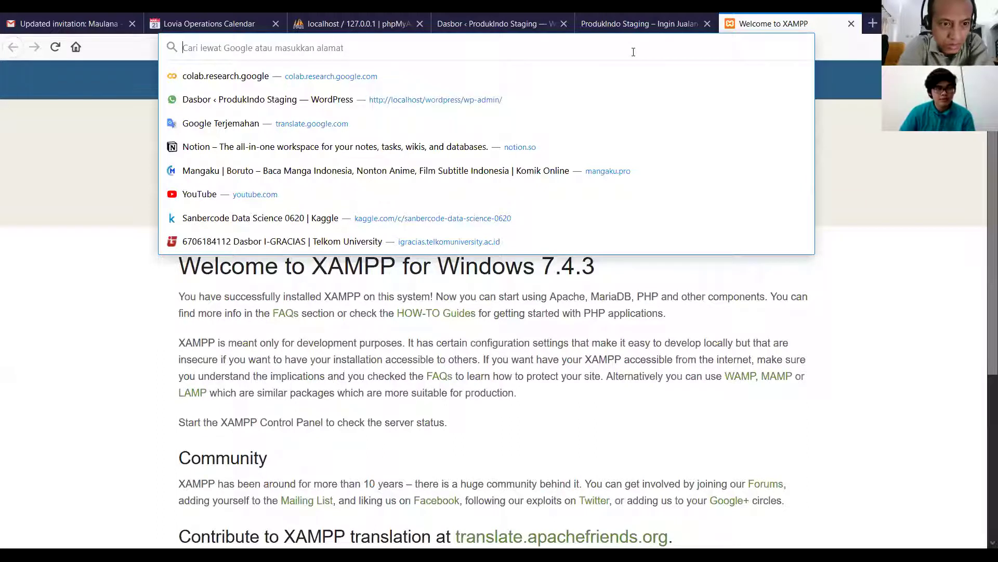
key("ctrl+shift+i")
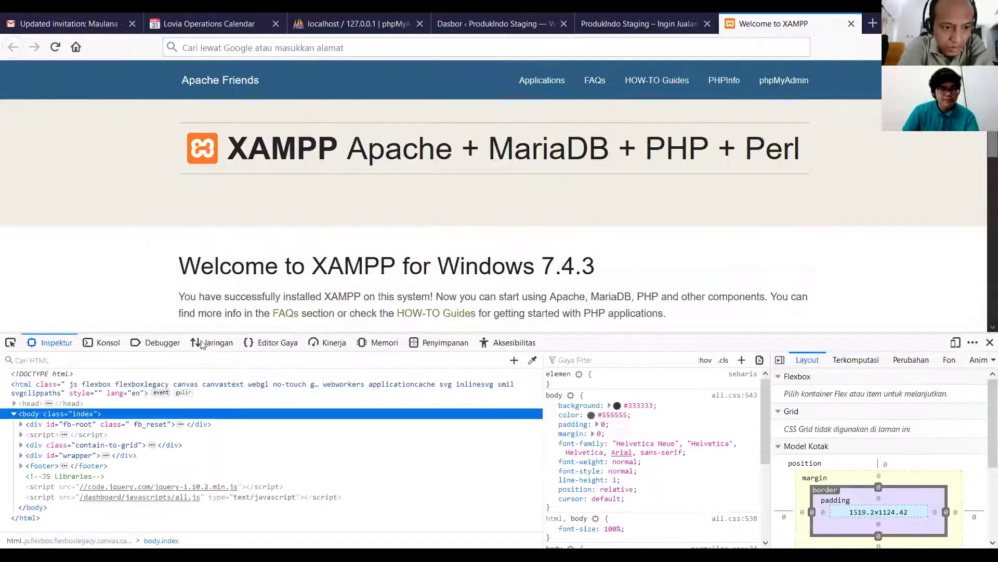
left_click(214, 343)
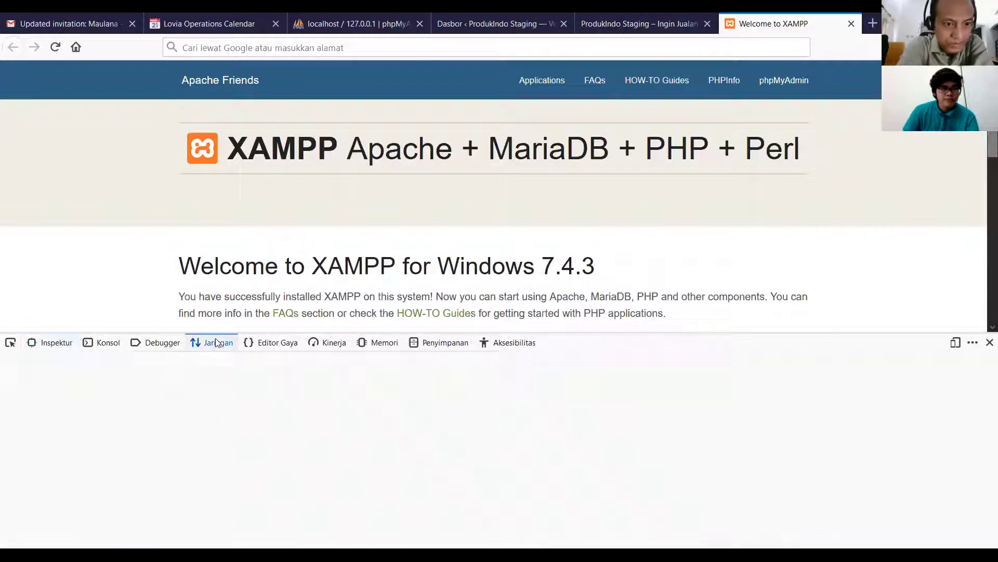
key("F5")
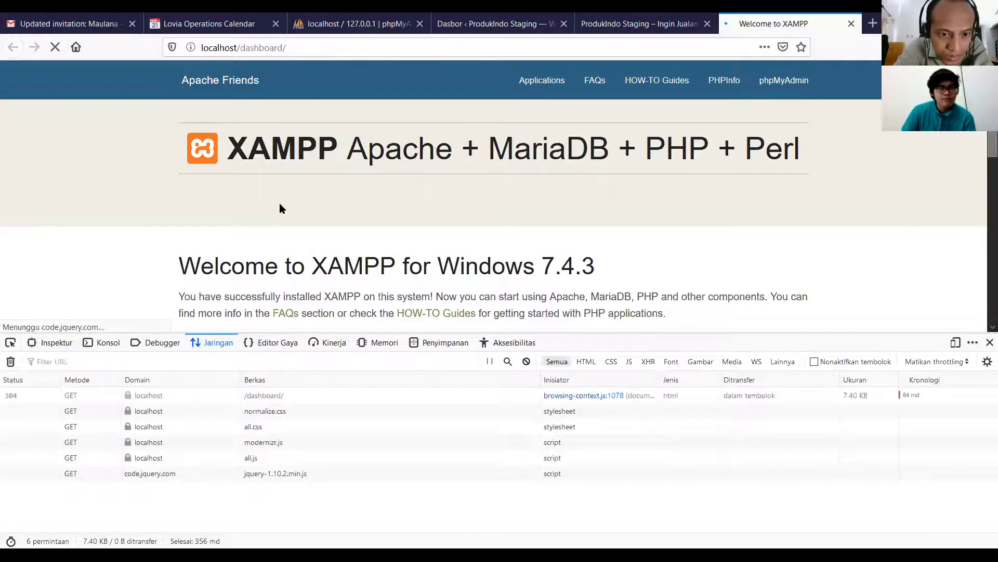
key("ctrl+l")
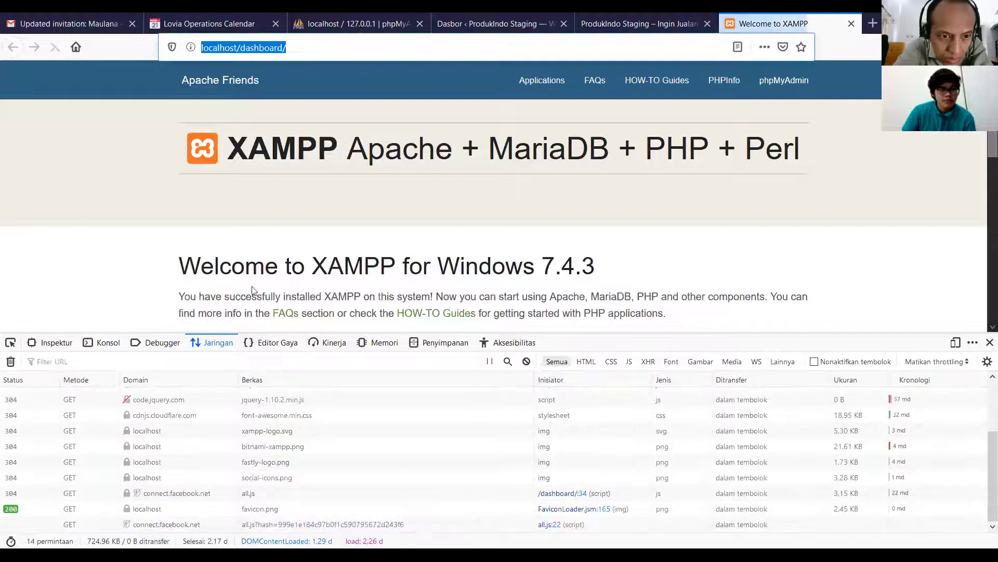
left_click(175, 363)
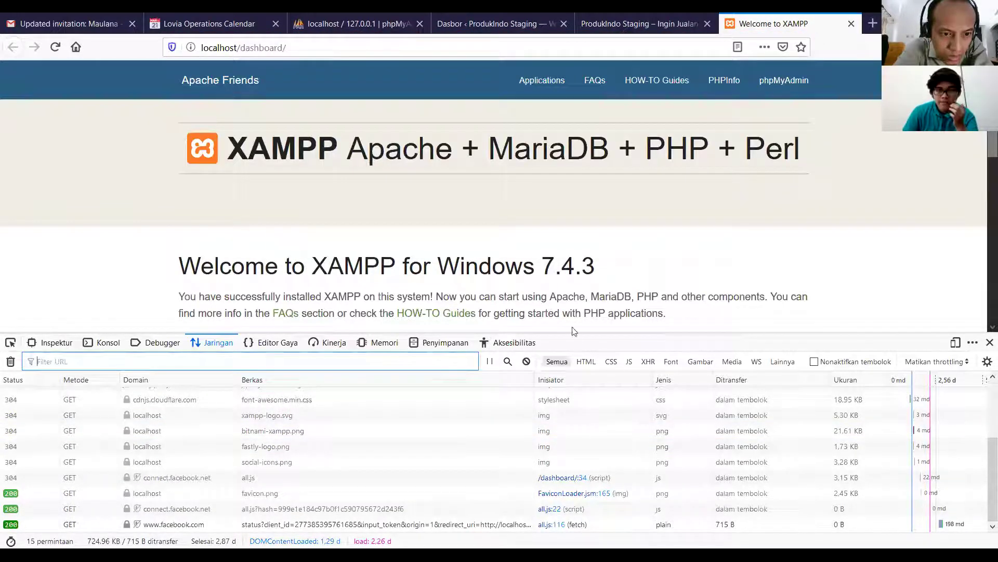
left_click_drag(580, 266, 593, 151)
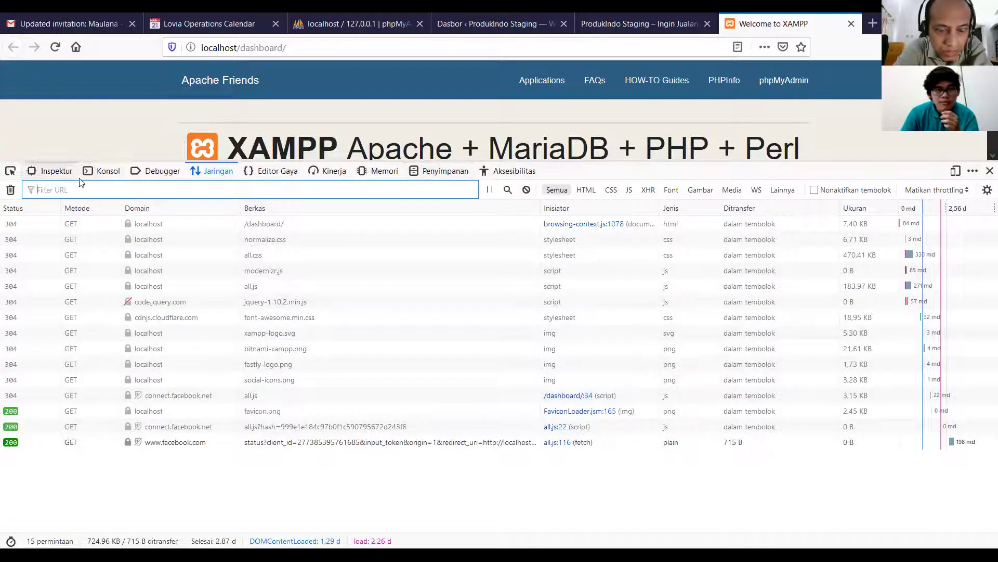
Review the Konsol warnings and the Network save/HAR options, then clear the request list.
left_click(104, 171)
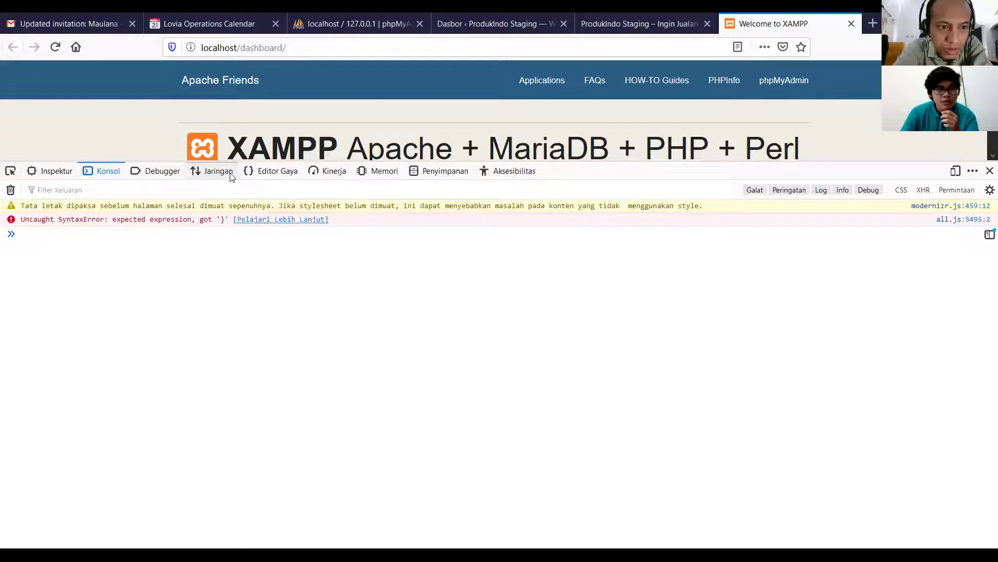
key("ctrl+shift+e")
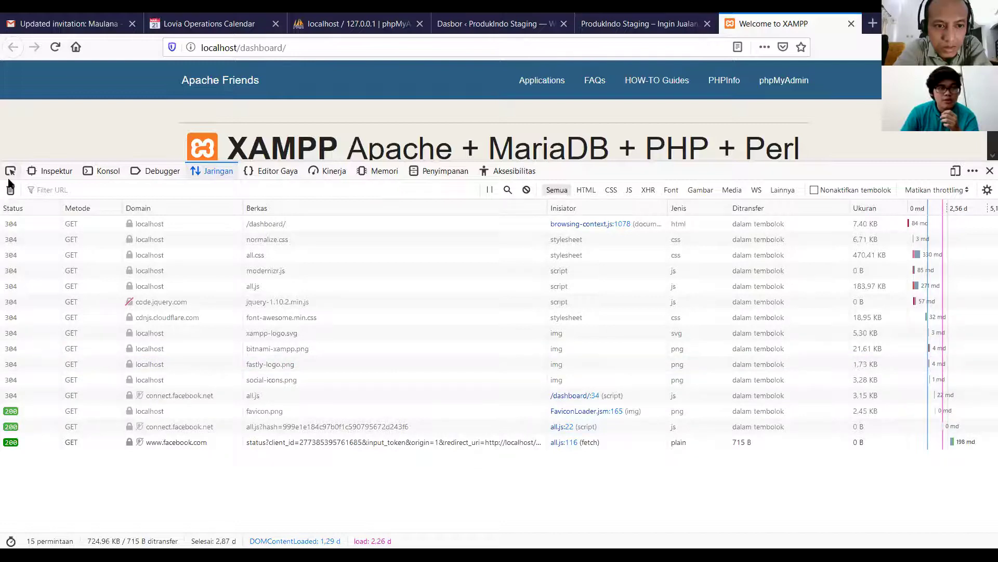
left_click(985, 191)
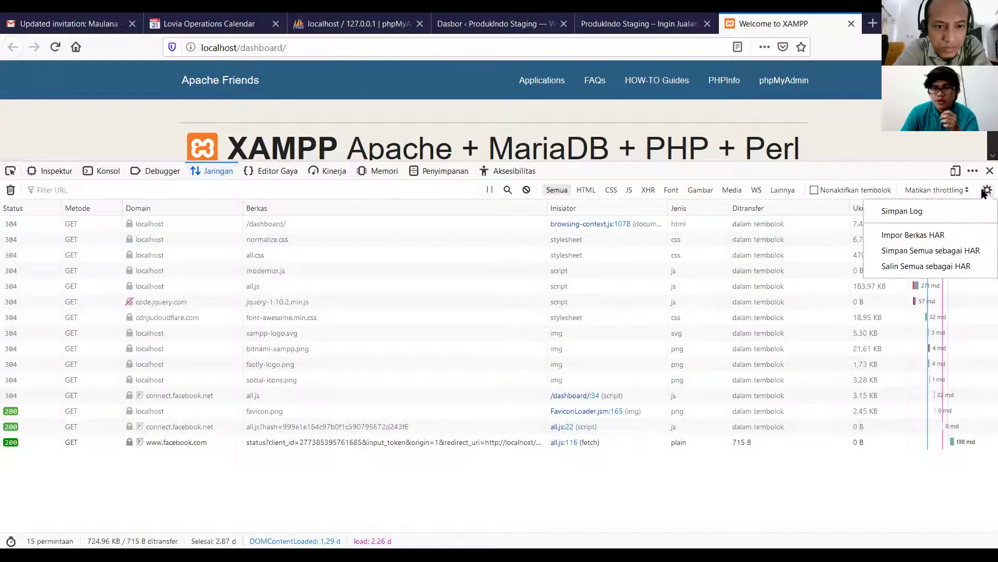
left_click(903, 212)
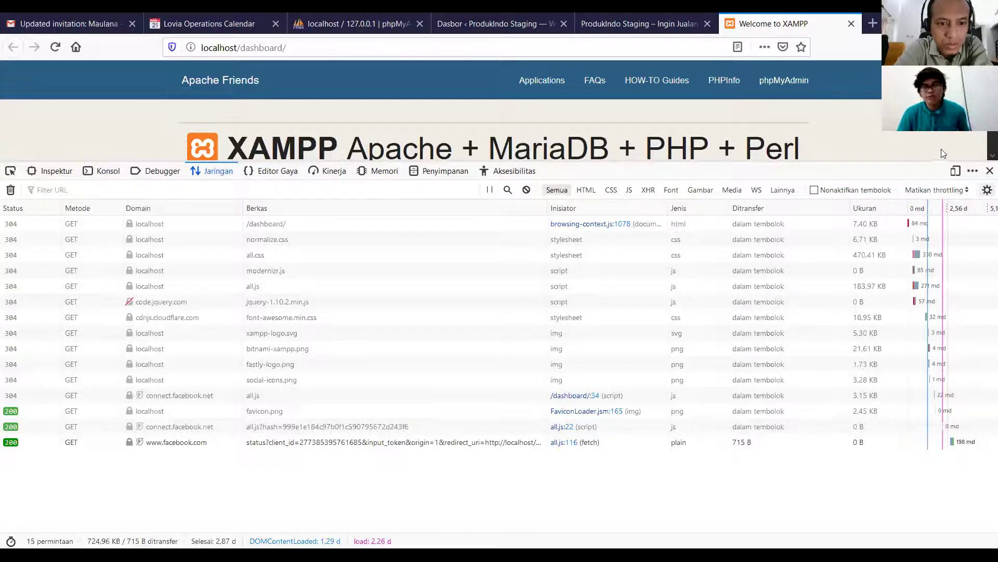
left_click(630, 40)
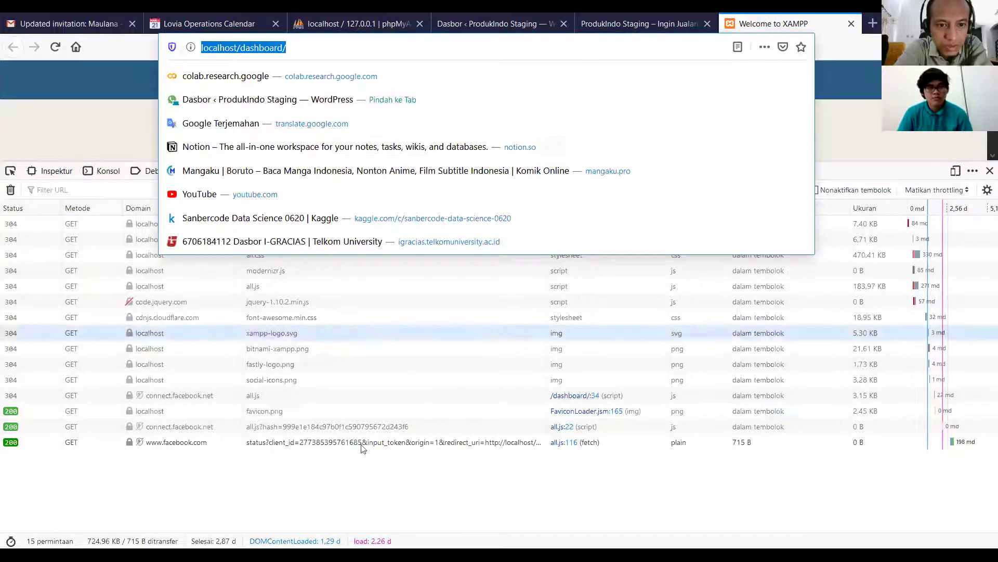
left_click(379, 491)
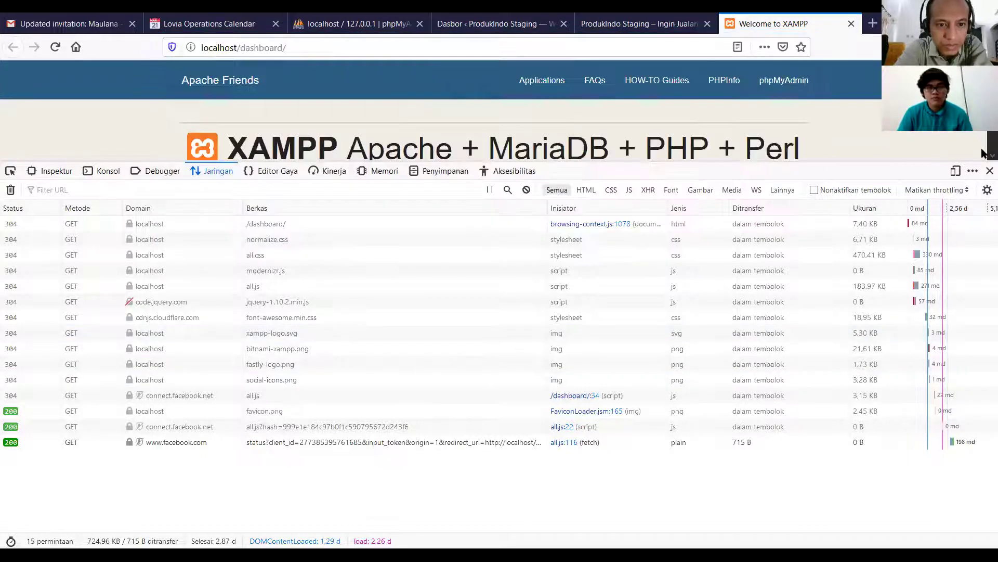
left_click(986, 191)
left_click(408, 528)
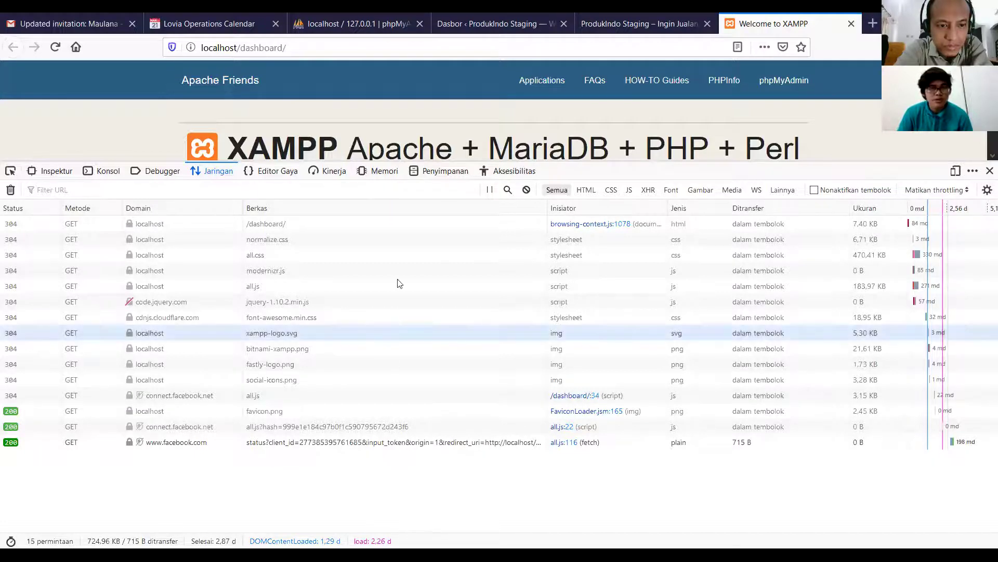
left_click(10, 190)
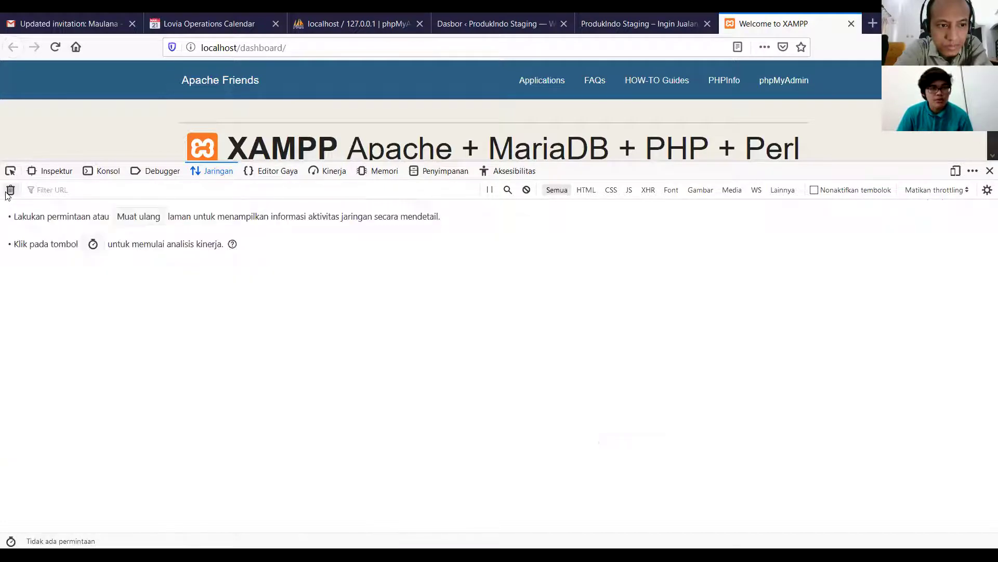
Load the pasted Tampak-Depan-600x600.jpg URL and view the headers of its 302 Found request.
left_click(421, 54)
key("ctrl+v")
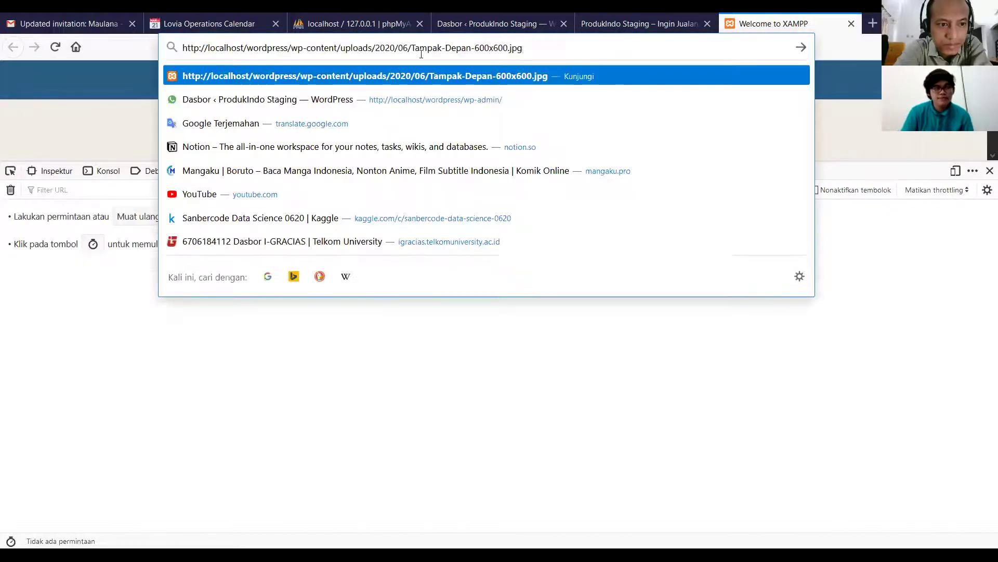
key("Return")
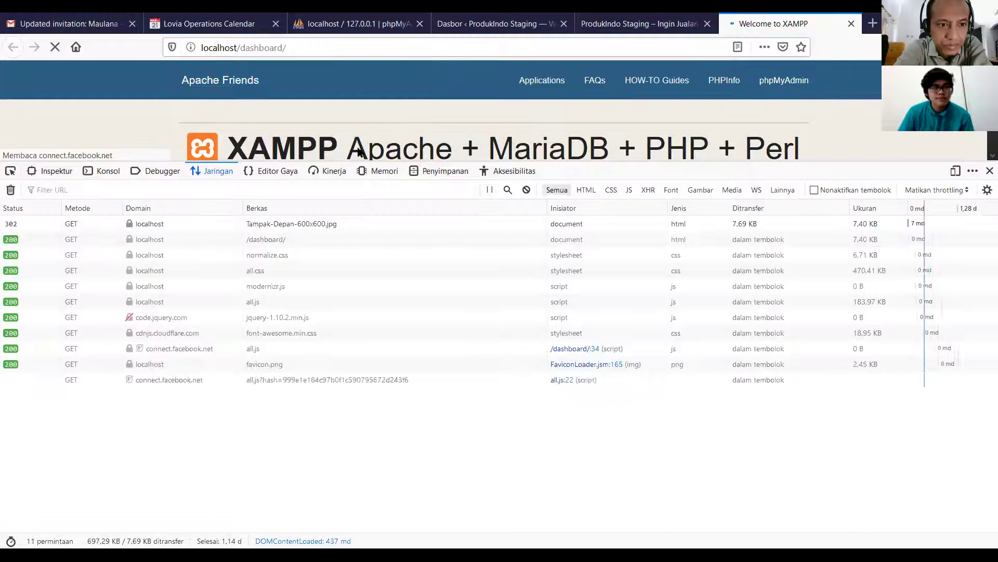
left_click(311, 225)
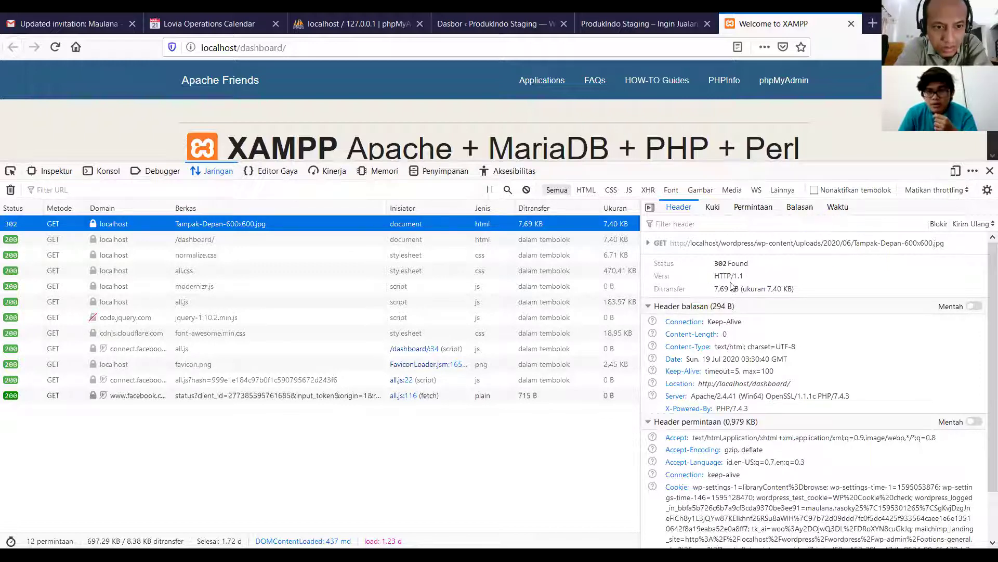
scroll(726, 349, "down", 1)
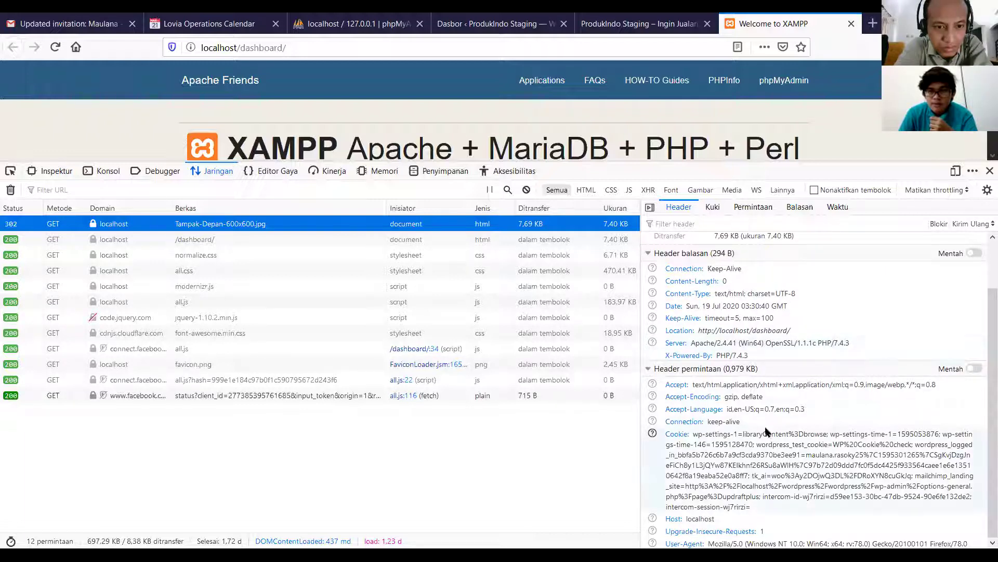
scroll(789, 404, "up", 2)
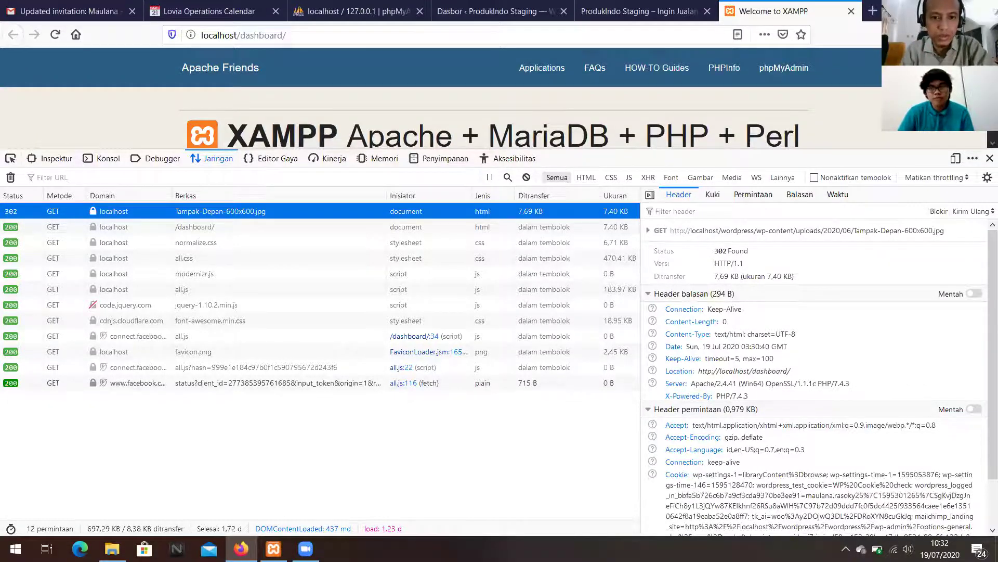
left_click(649, 230)
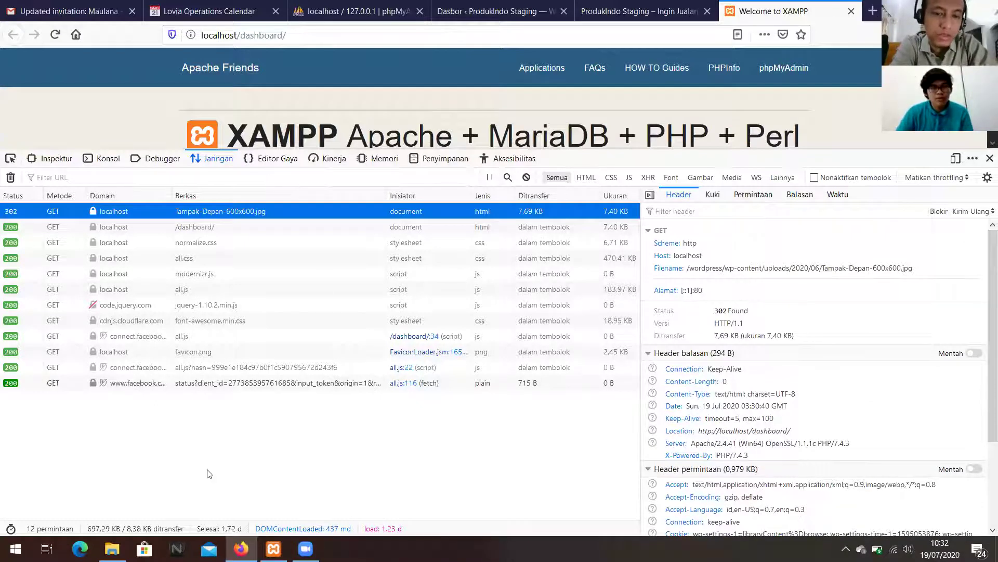
Snap Firefox right and File Explorer left, then go up to uploads\2020 and select 07.
key("super+Right")
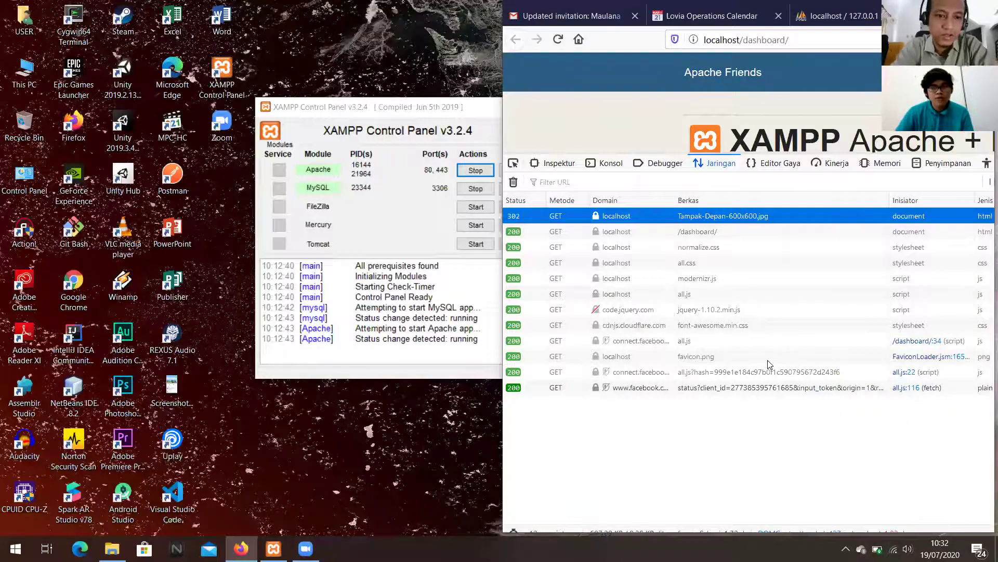
key("alt+Tab")
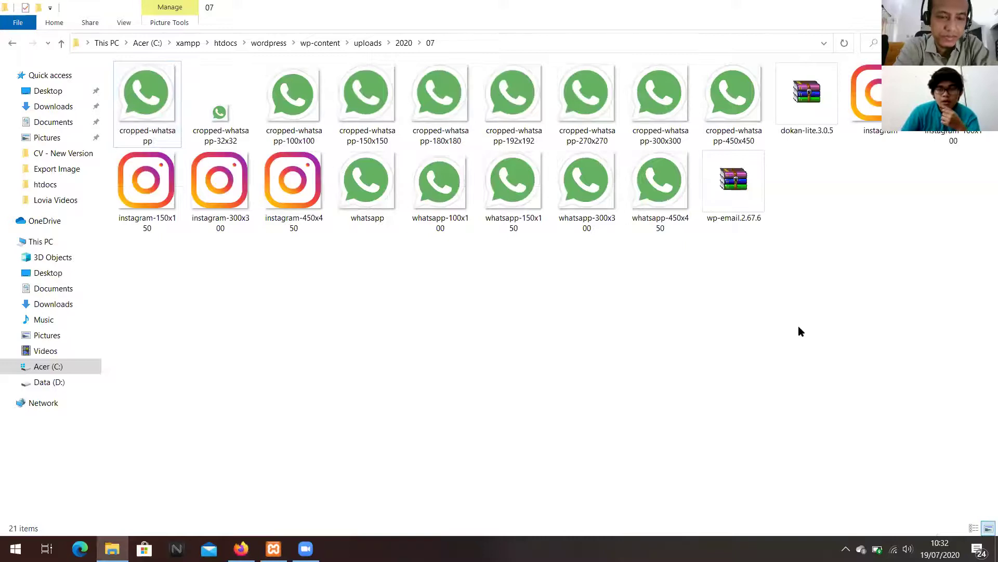
key("super+Left")
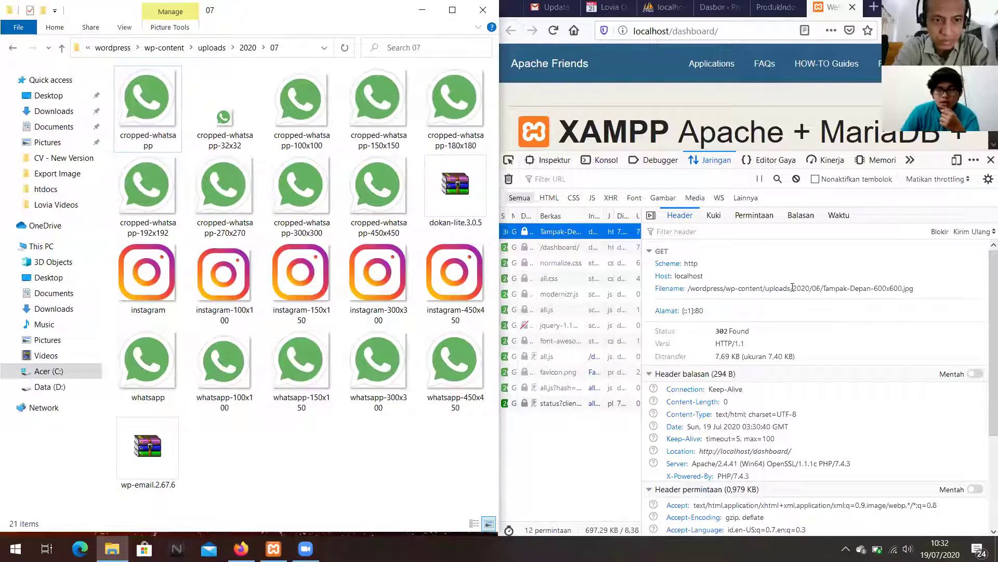
left_click(793, 287)
left_click(248, 48)
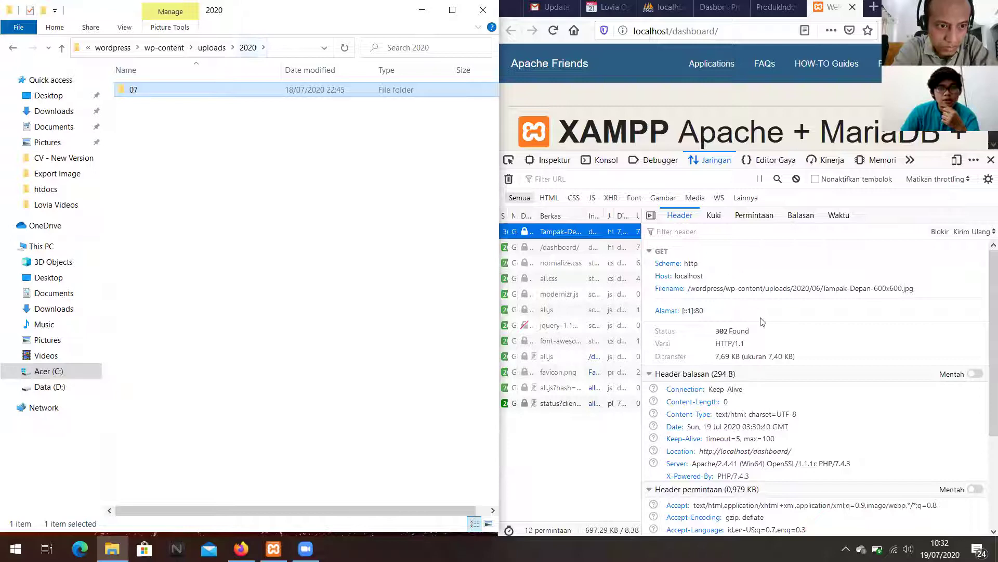
left_click(838, 301)
left_click(144, 94)
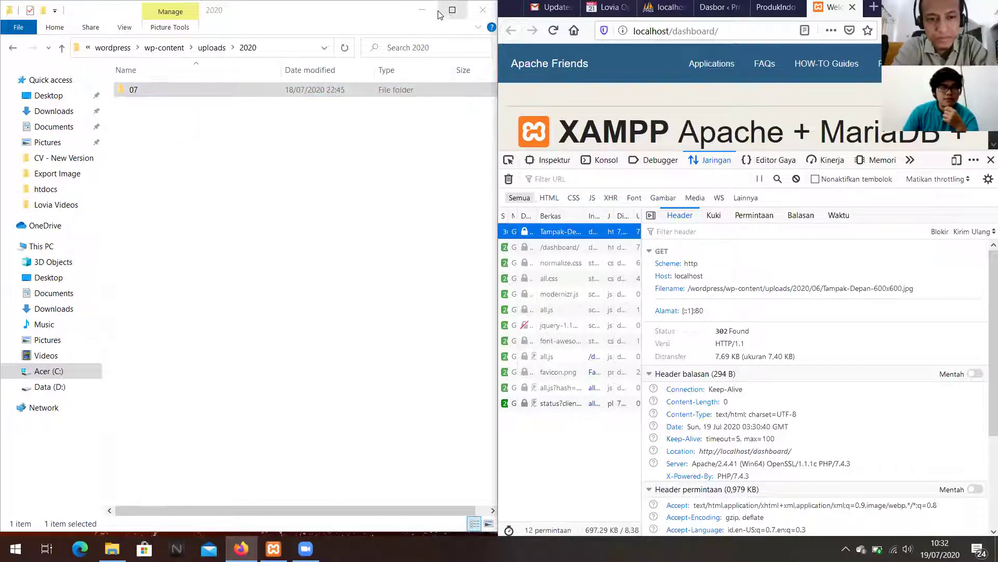
Load staging.produkindo.com in a new tab and maximize Firefox to full screen.
left_click(874, 6)
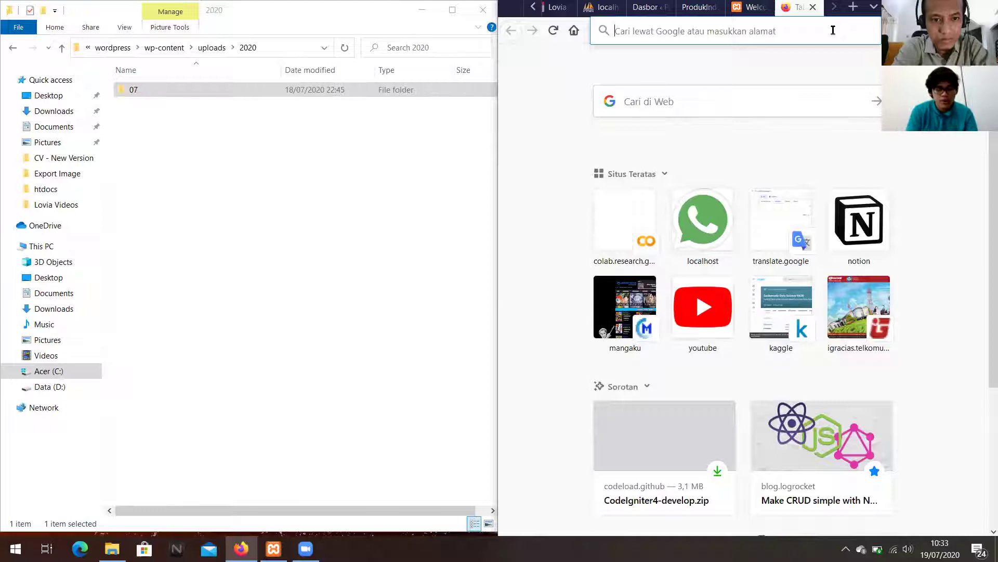
type("s://staging.produkindo.com")
key("Return")
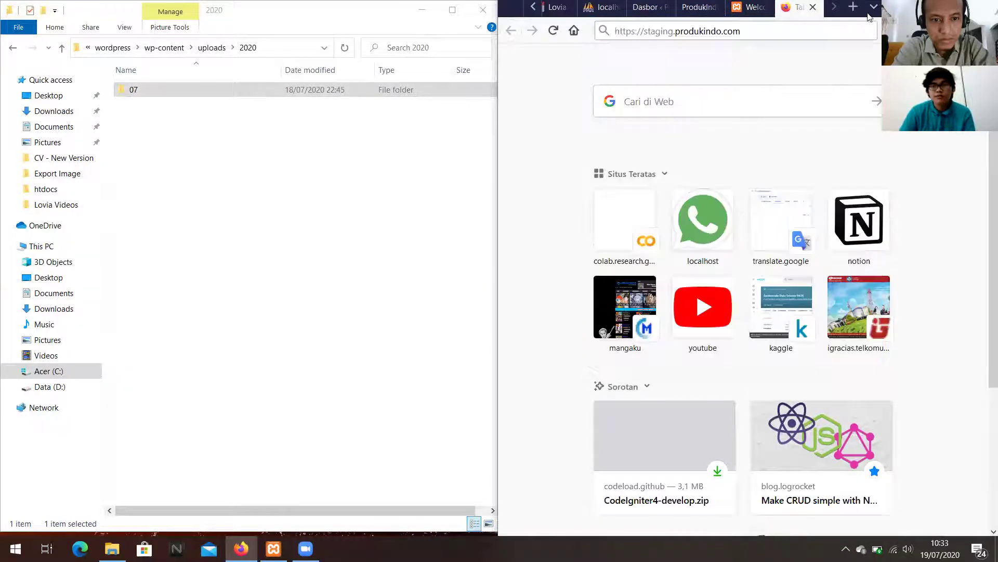
key("super+Left")
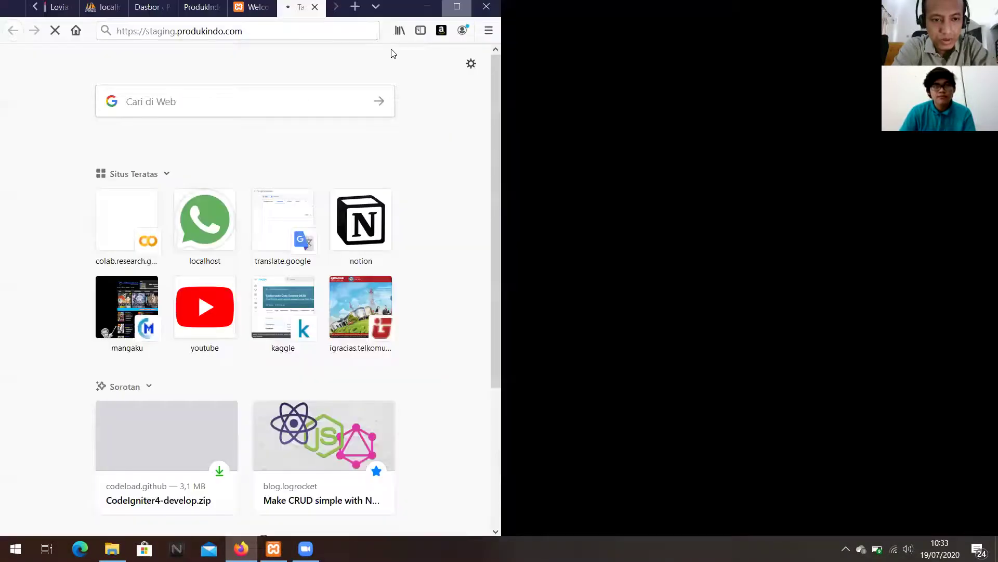
key("super+Up")
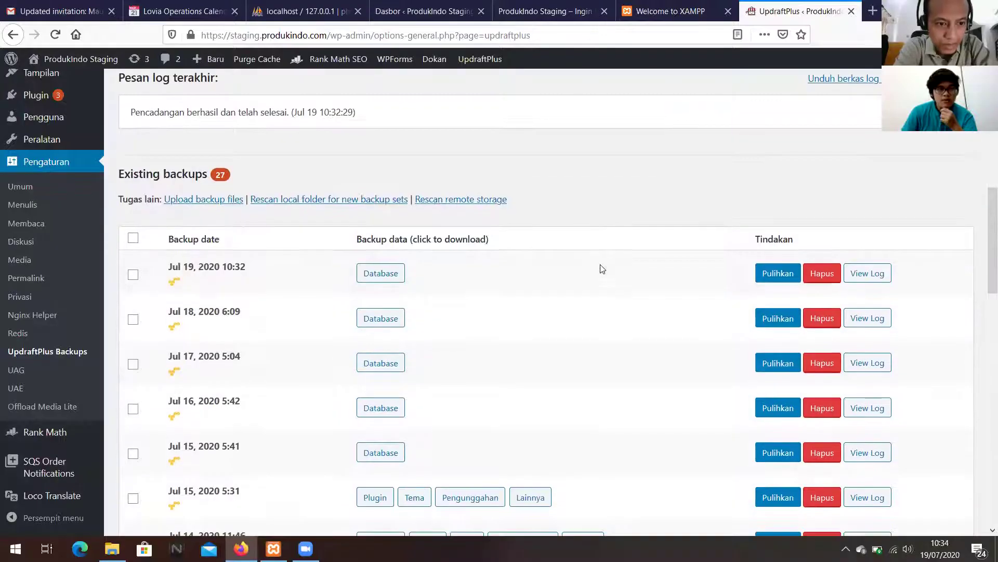
scroll(600, 266, "up", 2)
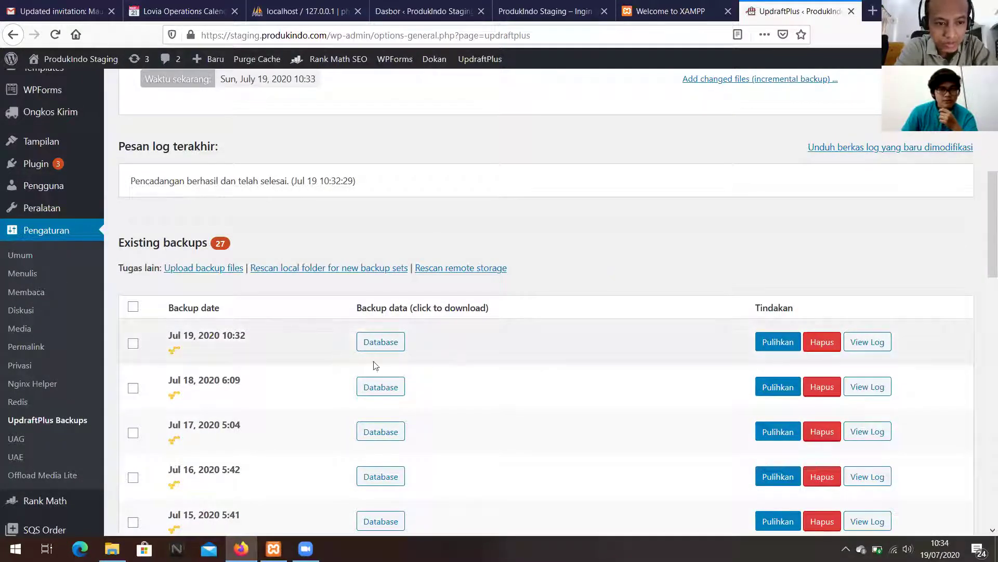
left_click(372, 391)
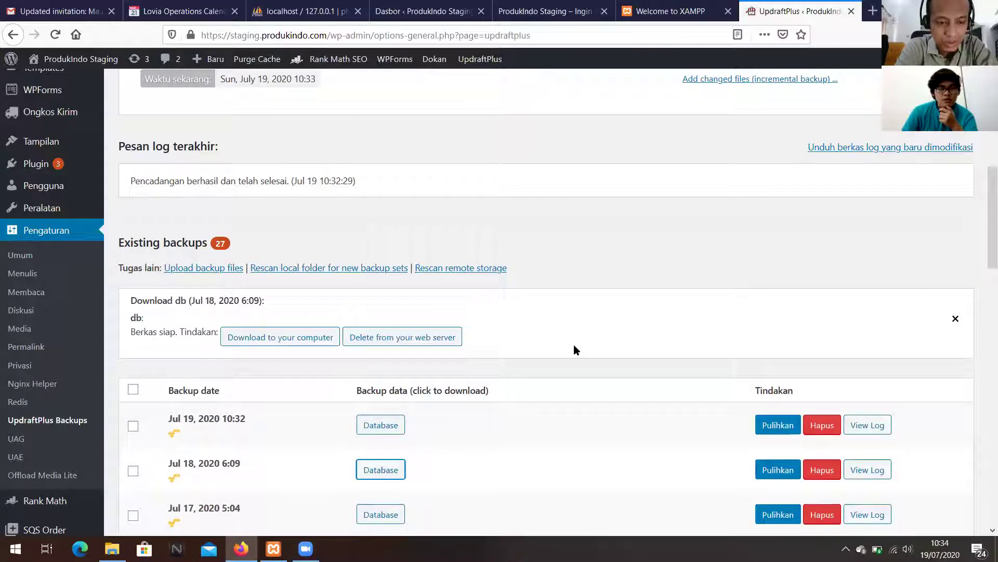
left_click(954, 320)
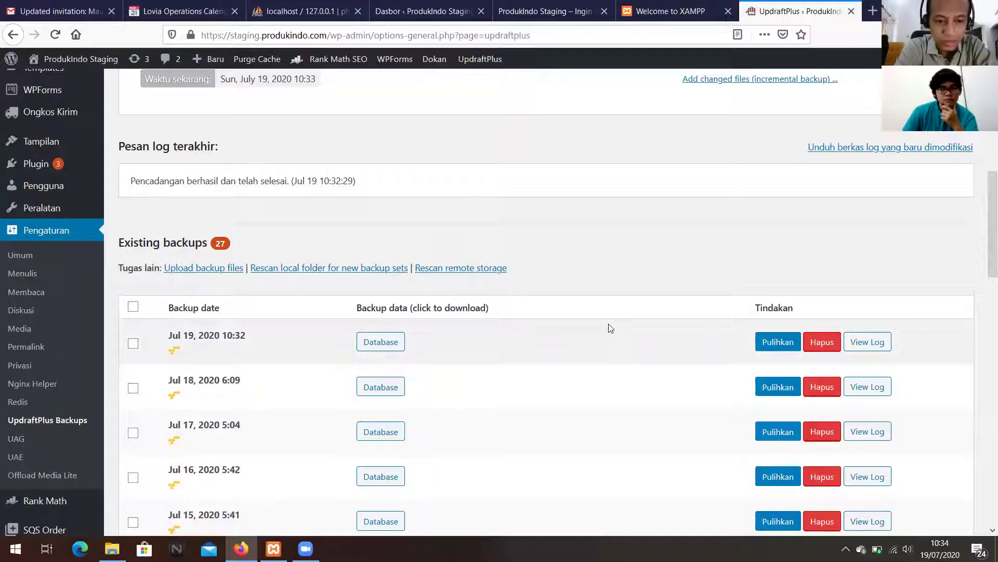
scroll(610, 327, "up", 1)
scroll(610, 328, "up", 5)
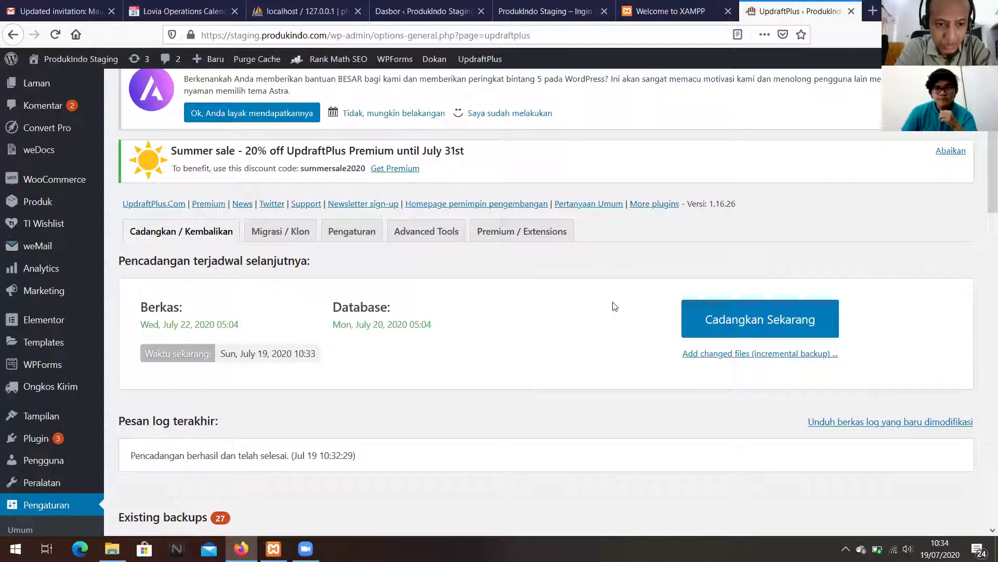
scroll(561, 307, "down", 11)
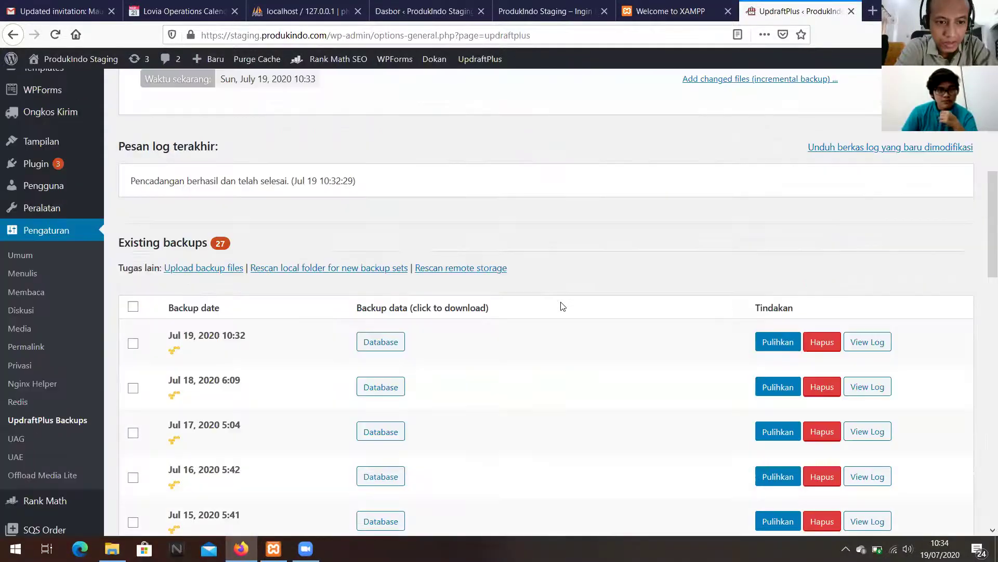
scroll(561, 307, "down", 9)
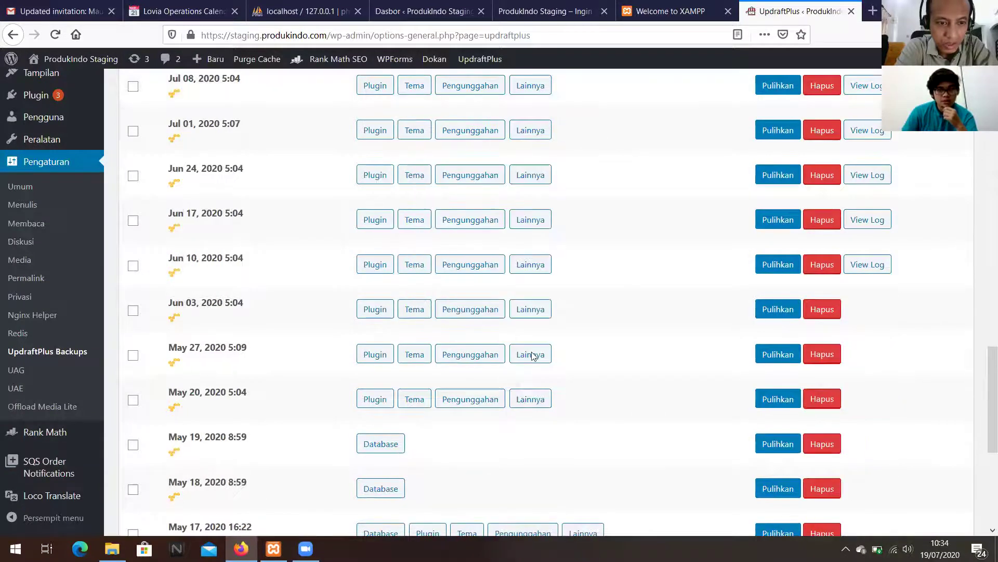
scroll(532, 356, "down", 6)
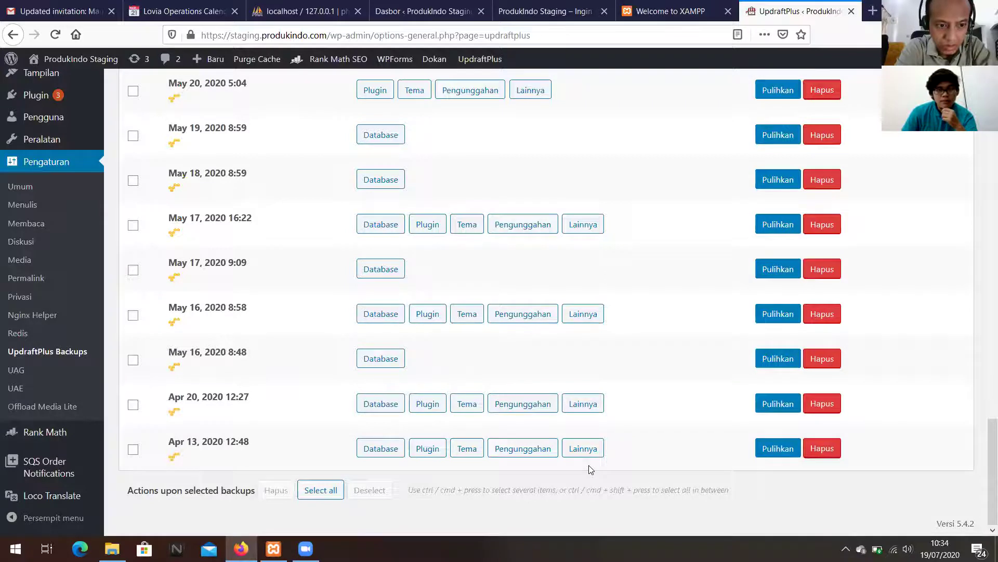
scroll(590, 470, "up", 4)
scroll(591, 470, "up", 12)
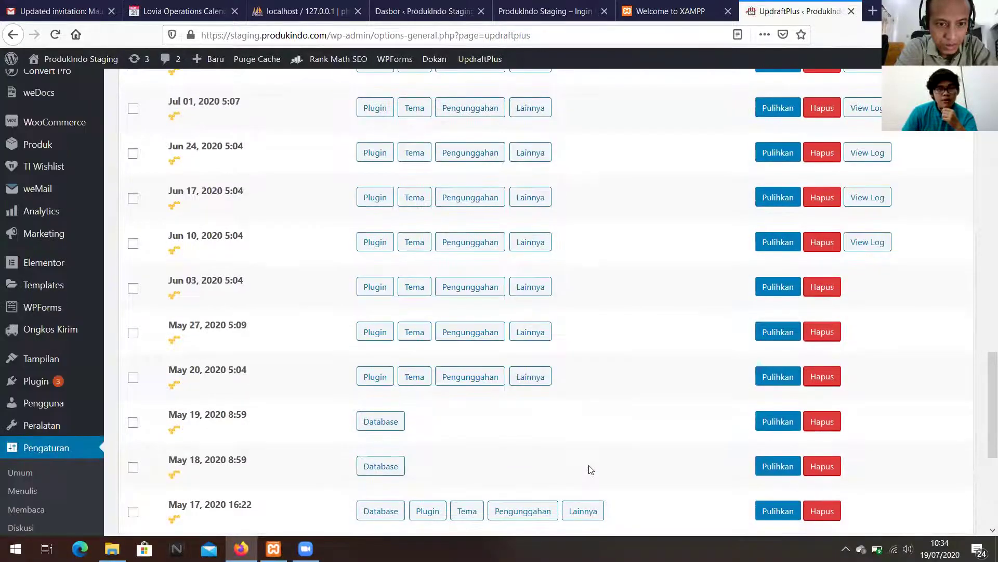
scroll(591, 470, "up", 3)
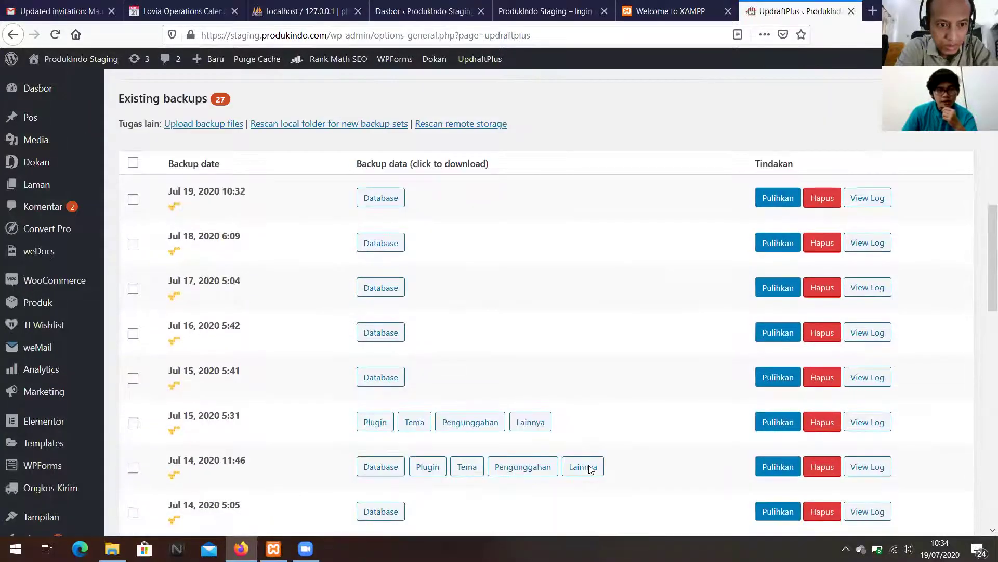
scroll(591, 470, "up", 2)
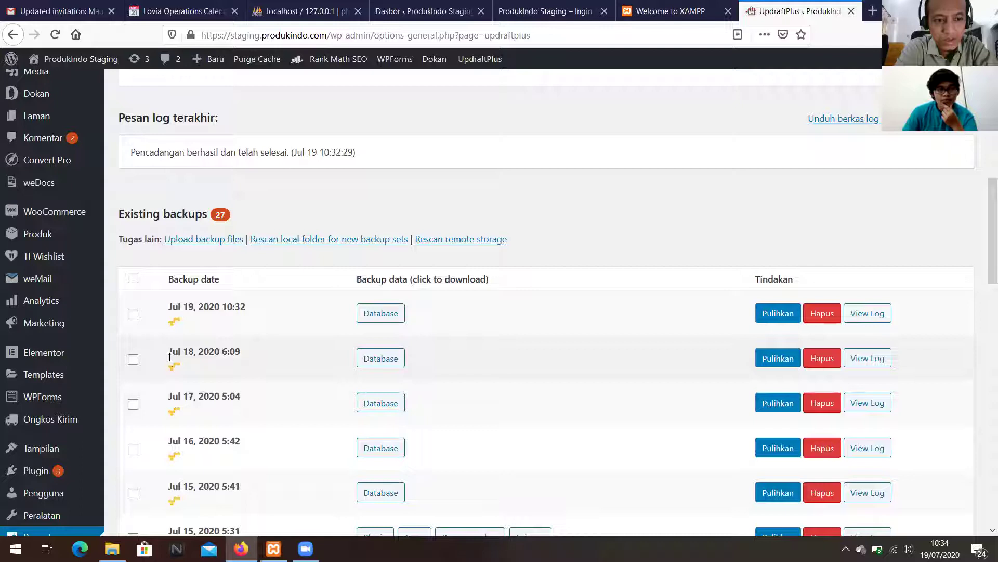
left_click(133, 360)
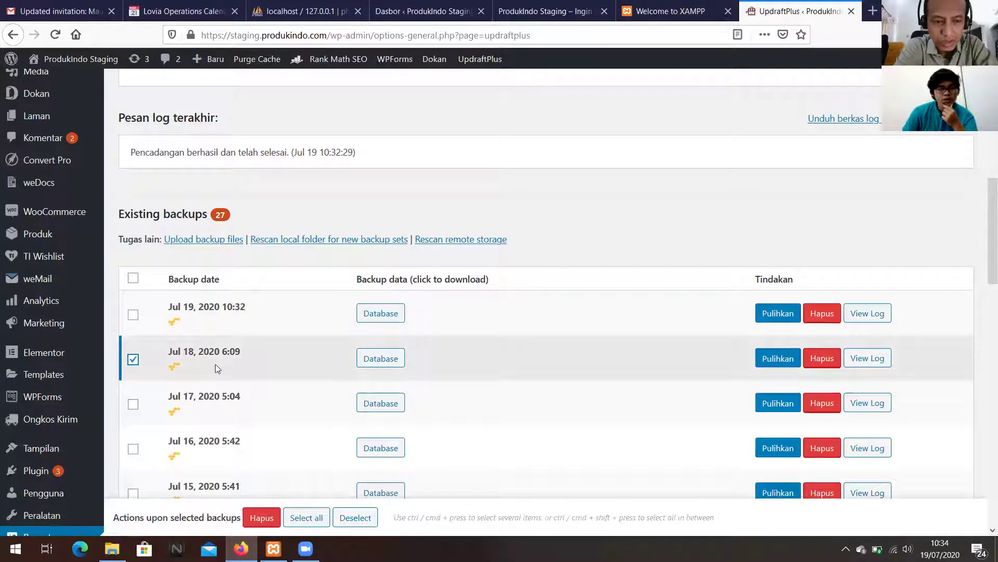
left_click(134, 359)
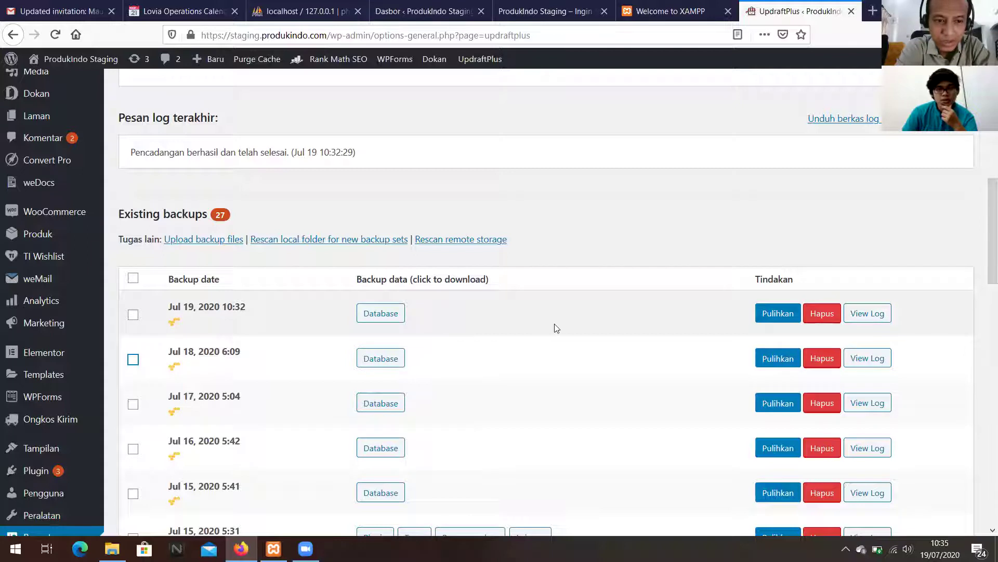
scroll(357, 329, "down", 2)
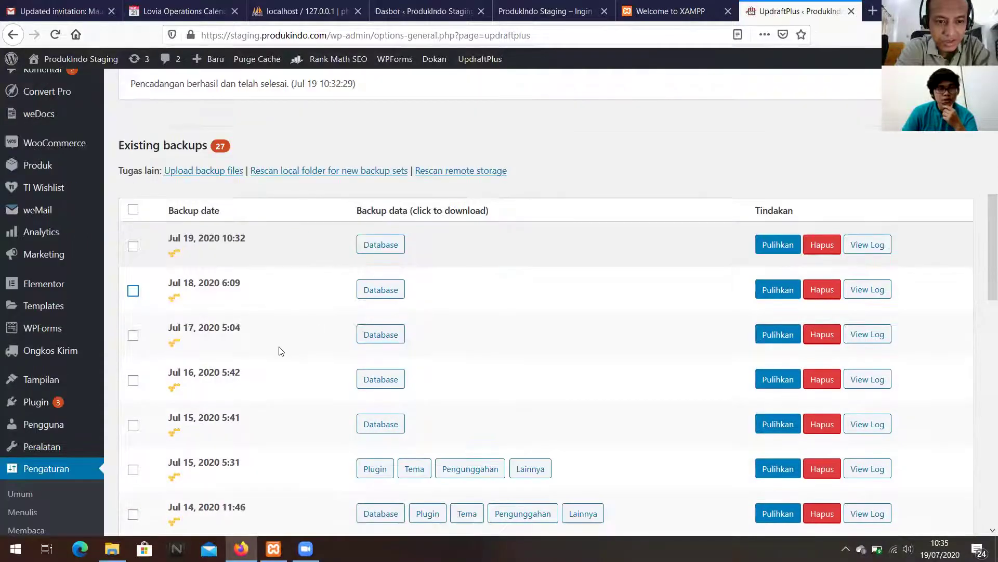
scroll(282, 351, "down", 2)
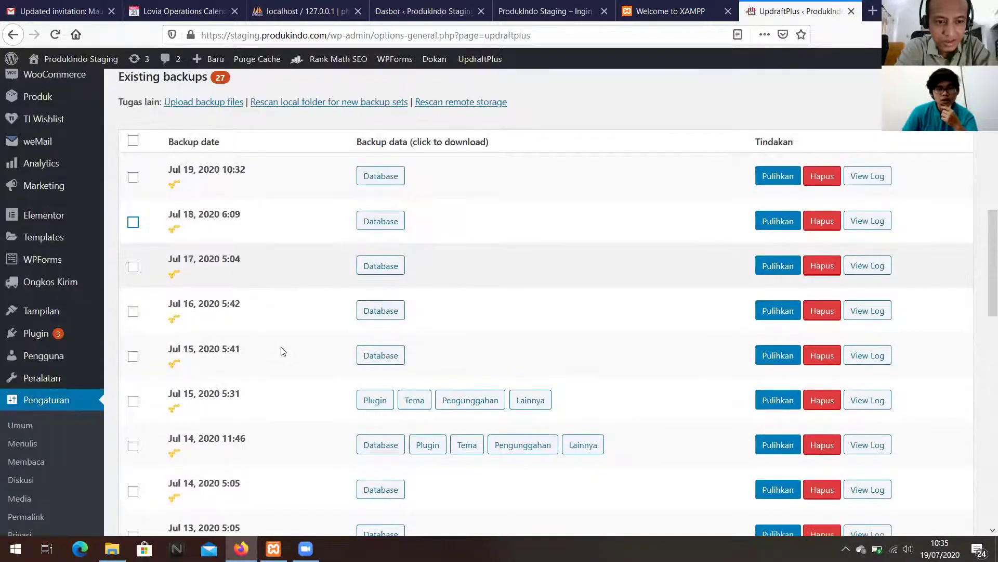
scroll(281, 351, "down", 4)
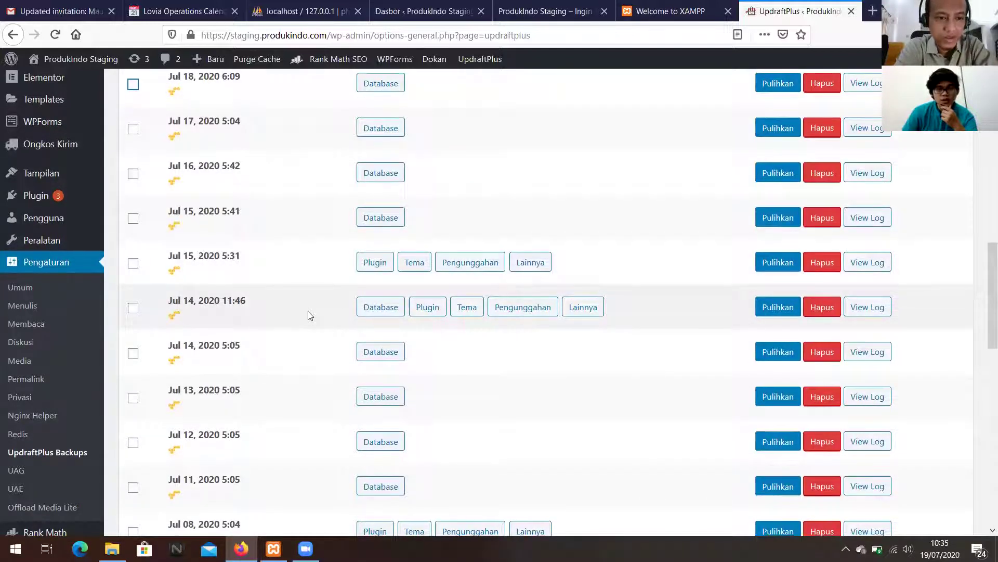
scroll(308, 312, "down", 4)
scroll(291, 255, "up", 2)
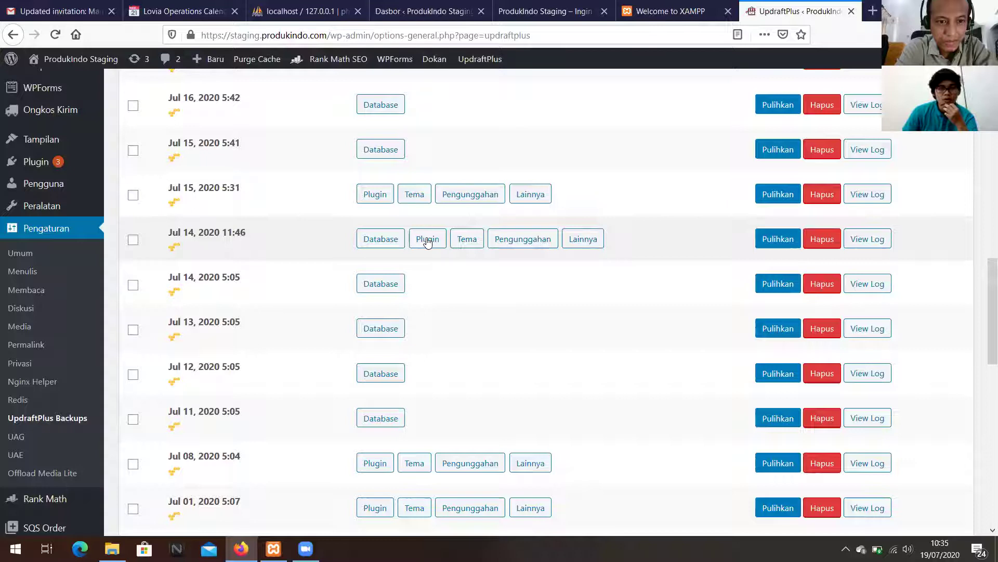
scroll(383, 277, "down", 1)
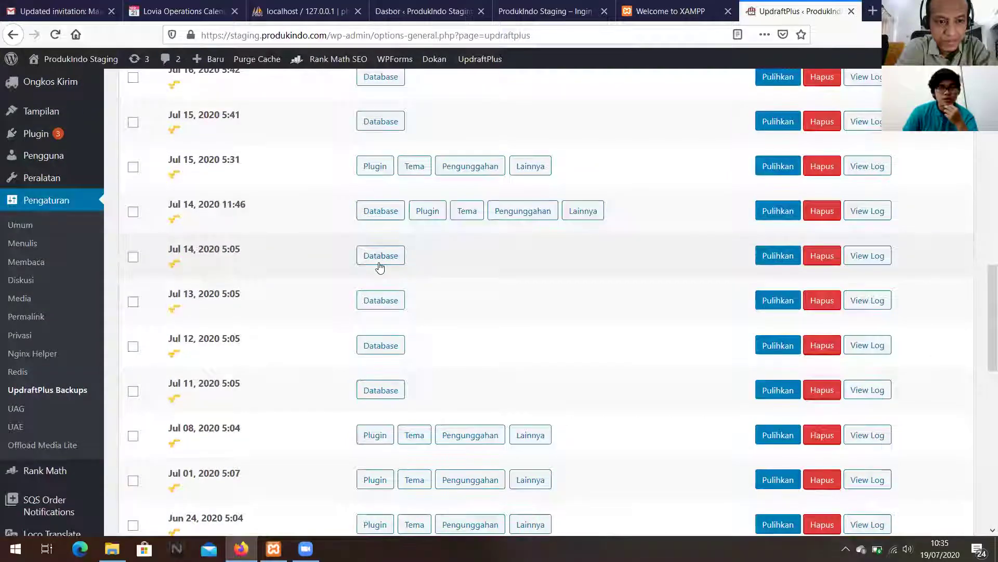
scroll(379, 267, "down", 1)
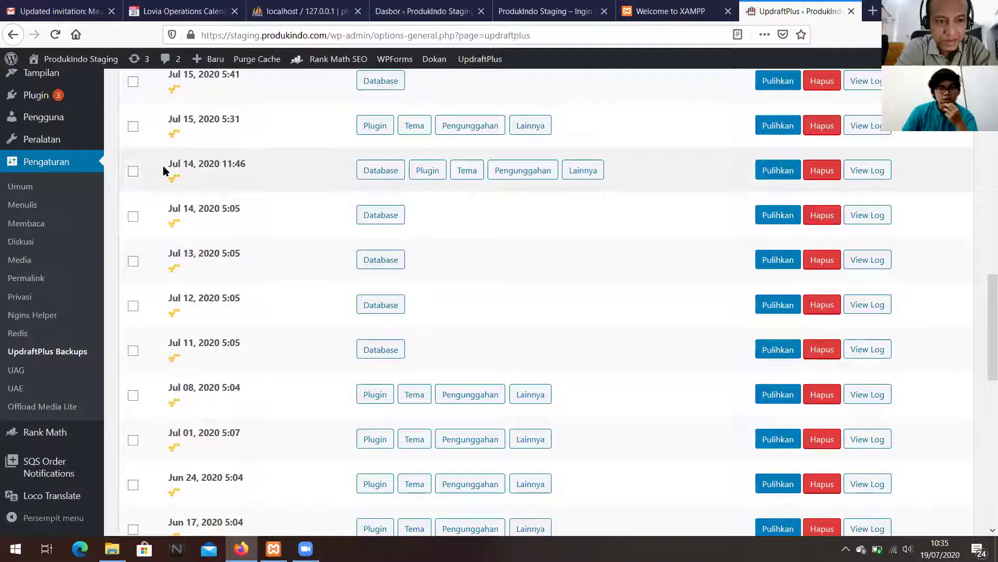
scroll(553, 195, "down", 2)
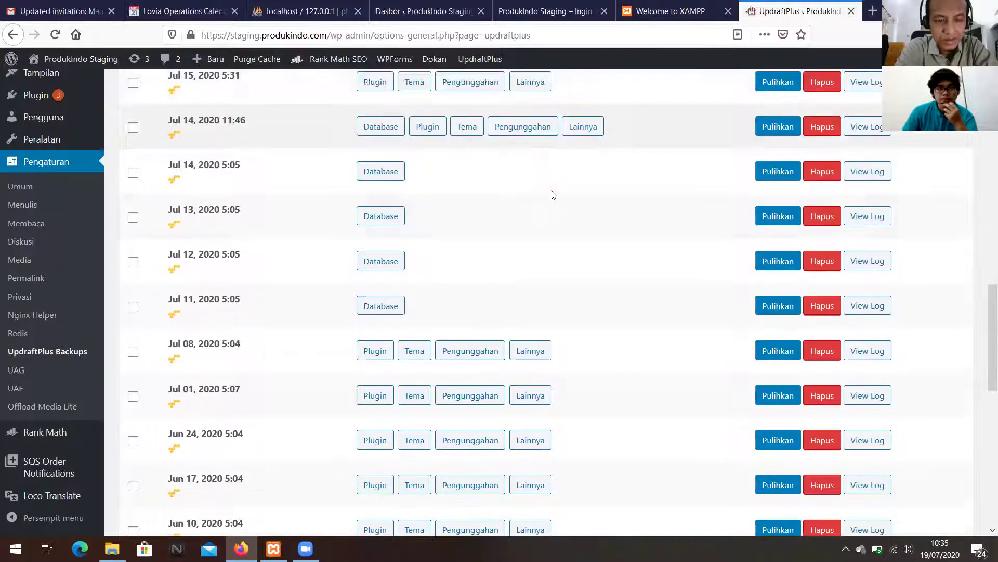
scroll(493, 195, "up", 2)
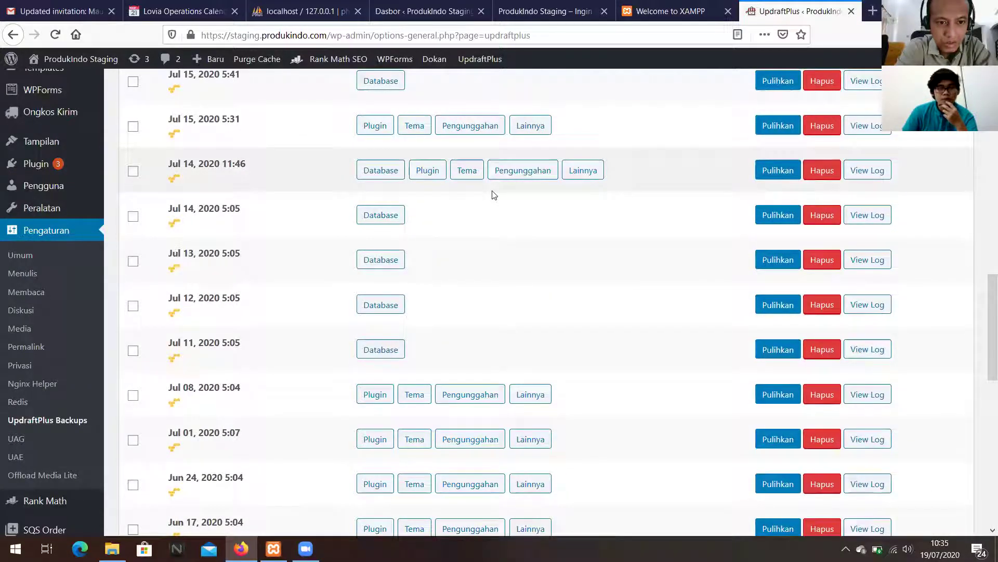
scroll(493, 194, "down", 2)
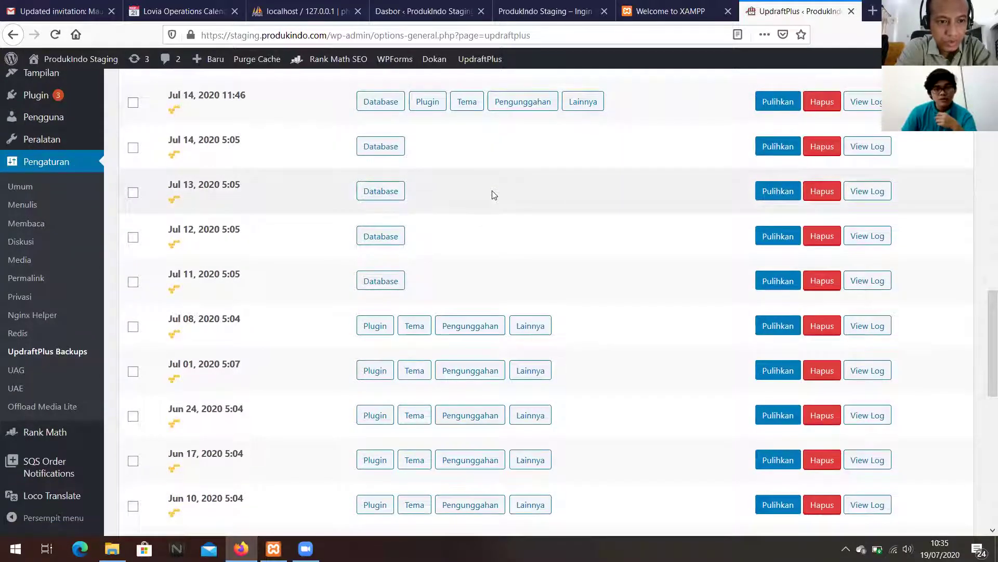
scroll(159, 173, "up", 2)
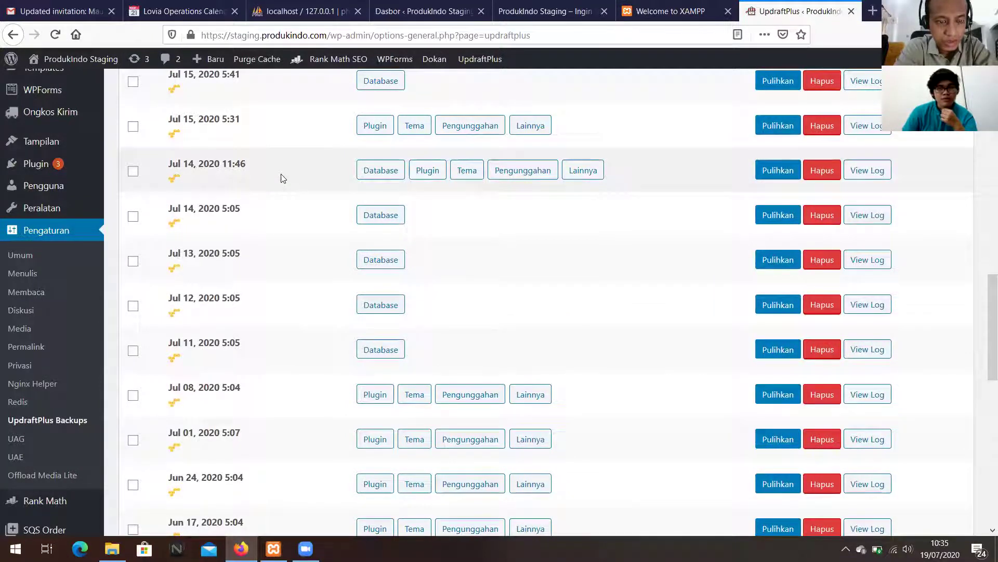
scroll(280, 178, "up", 2)
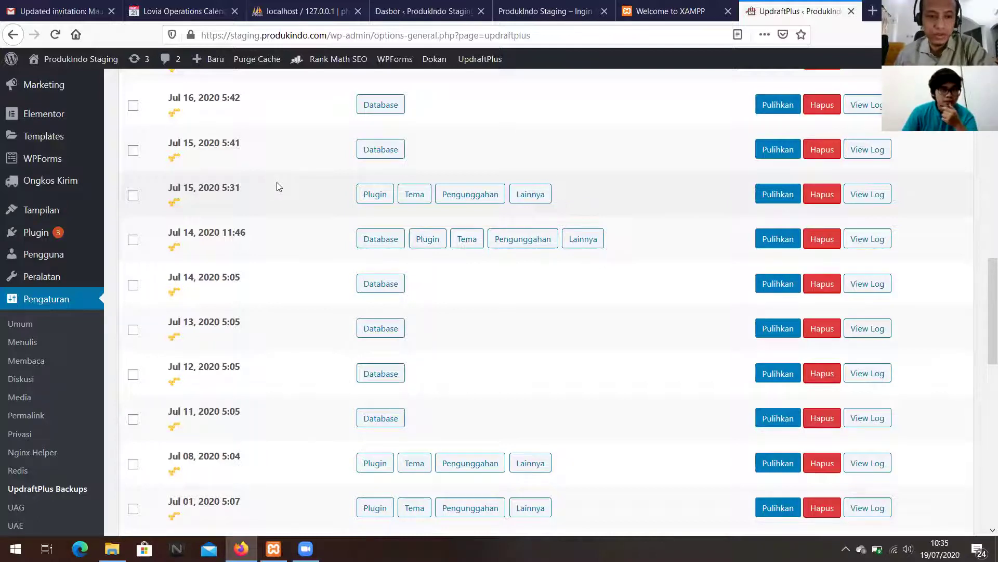
scroll(277, 186, "up", 3)
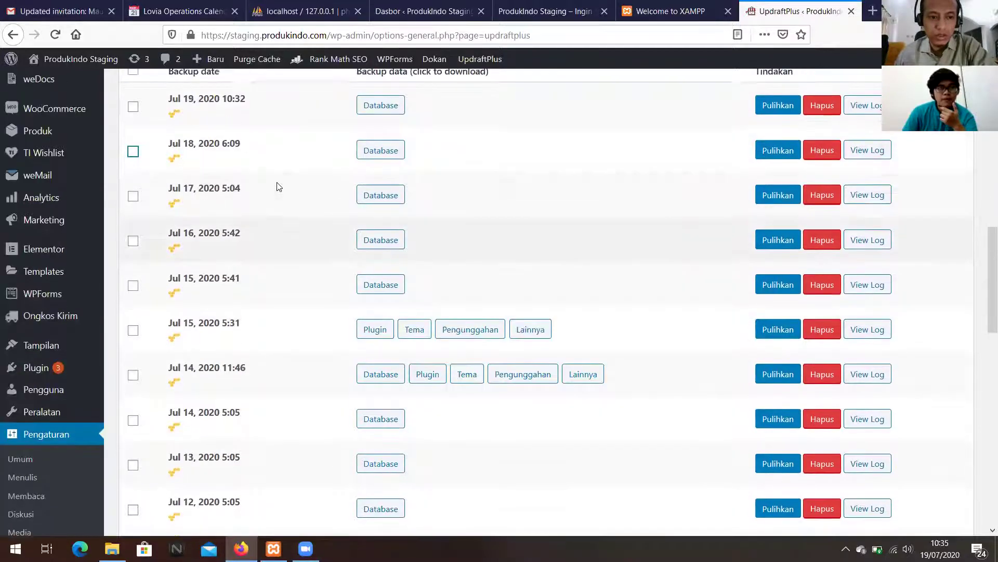
scroll(279, 185, "up", 2)
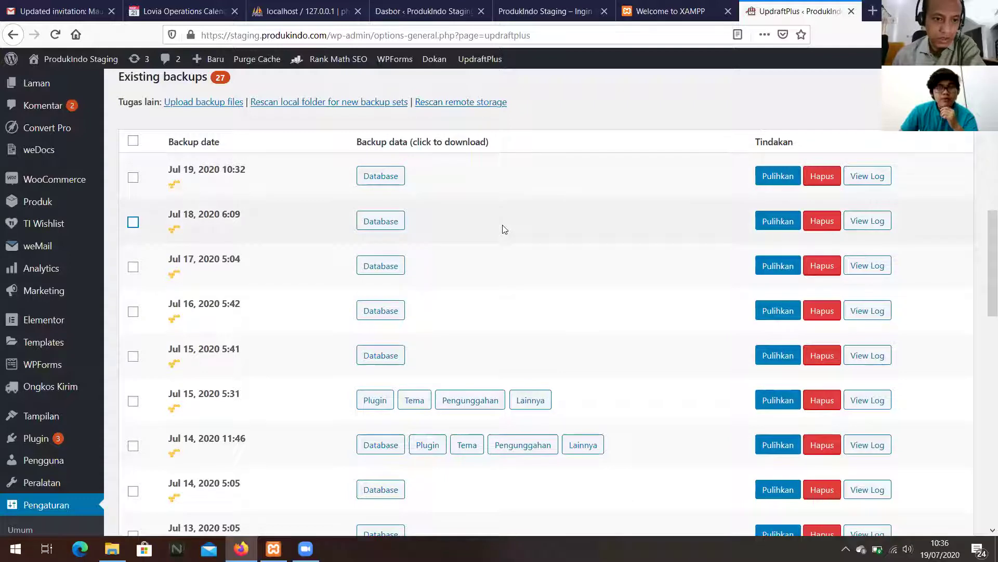
scroll(584, 263, "up", 1)
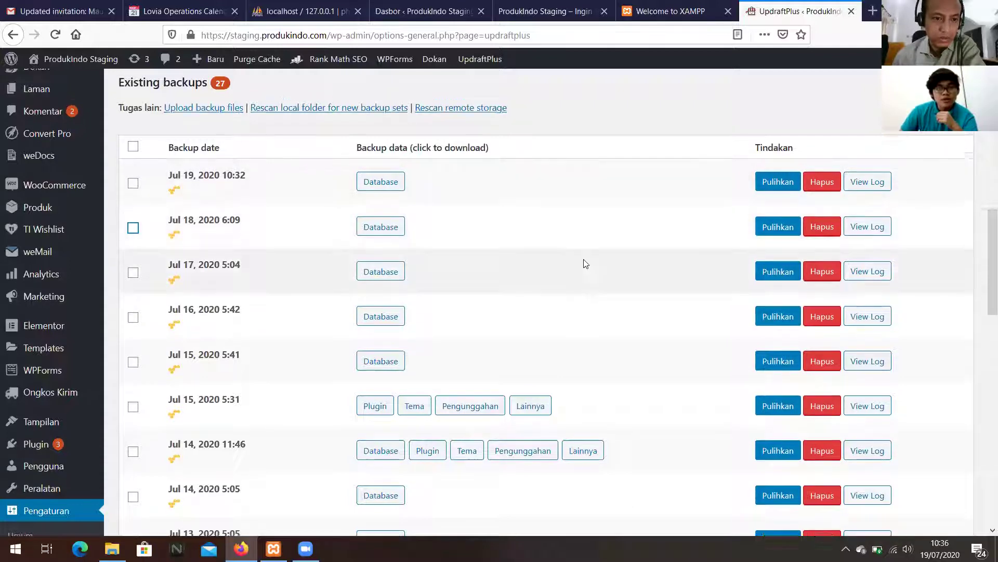
scroll(302, 245, "up", 1)
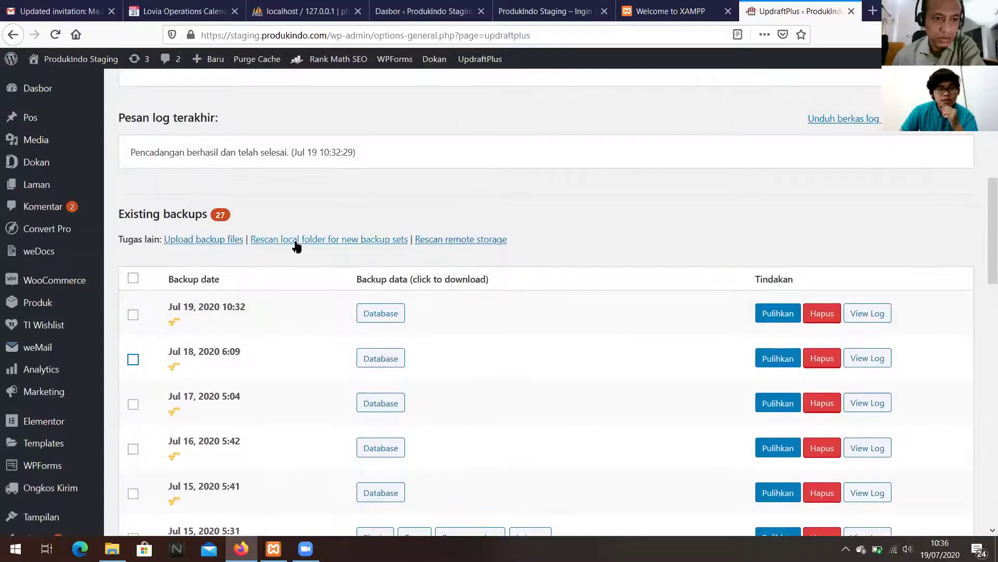
scroll(295, 241, "up", 3)
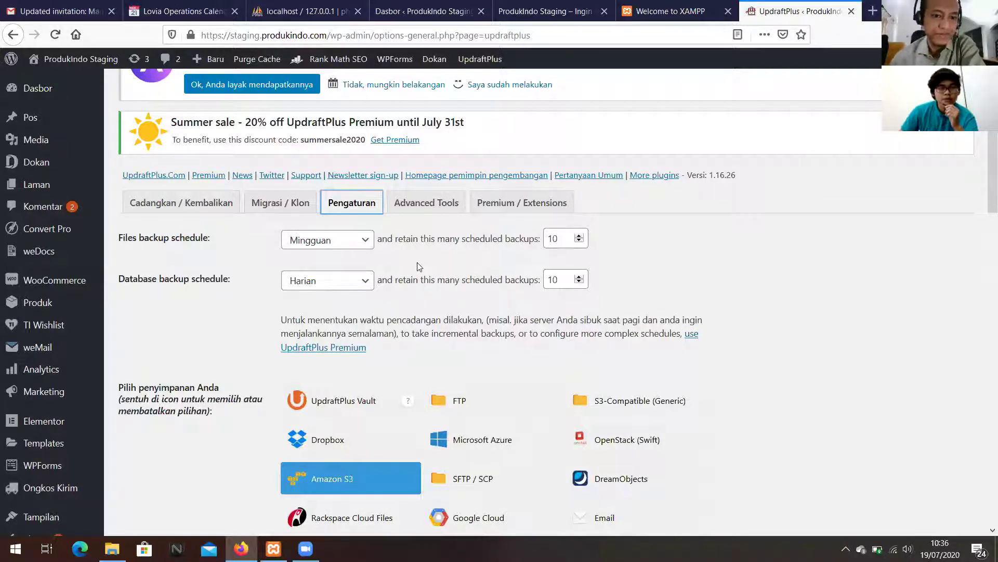
Leave the files backup schedule on Mingguan (weekly) and return to the Notion page.
left_click(332, 240)
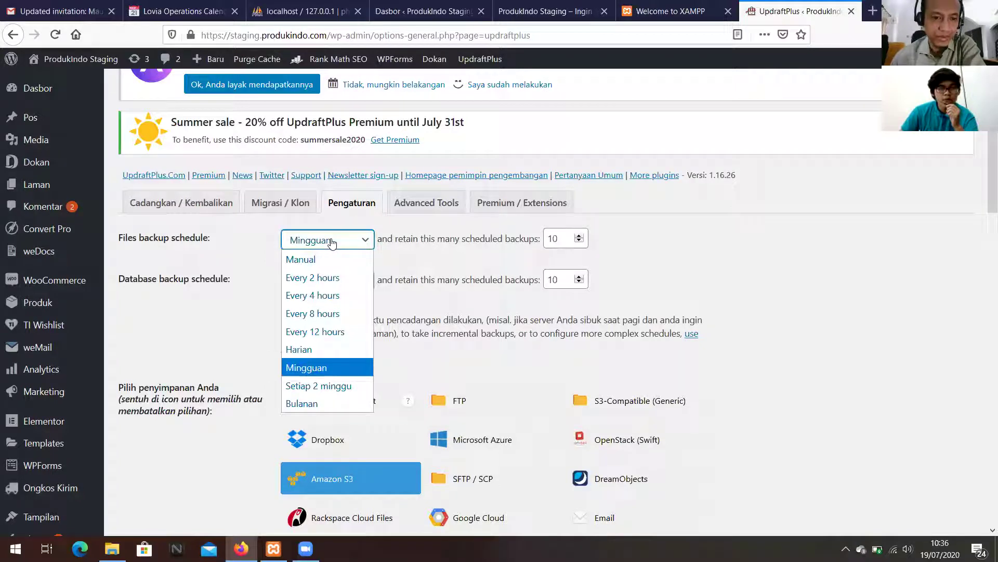
left_click(331, 240)
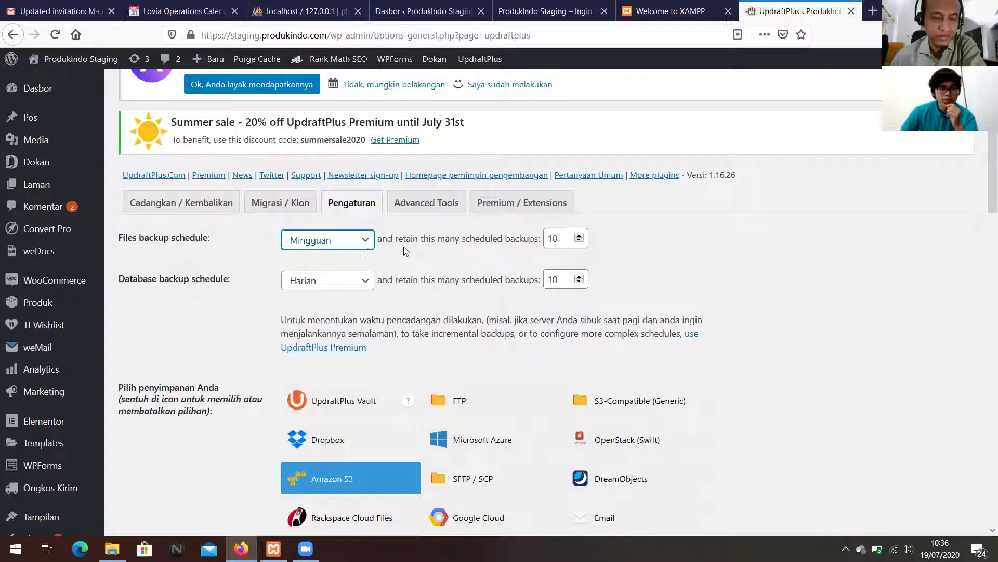
left_click(442, 265)
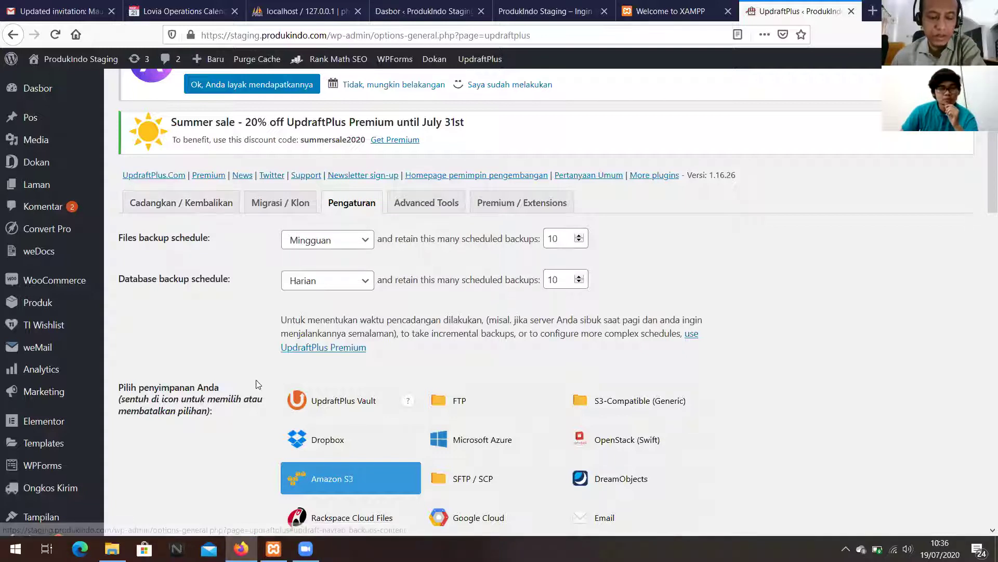
scroll(257, 384, "down", 3)
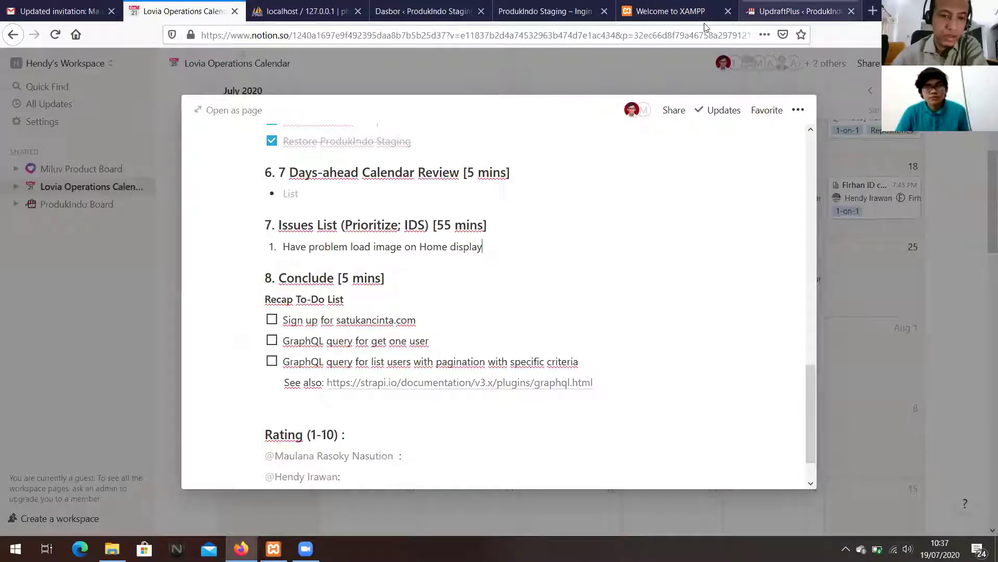
key("ctrl+9")
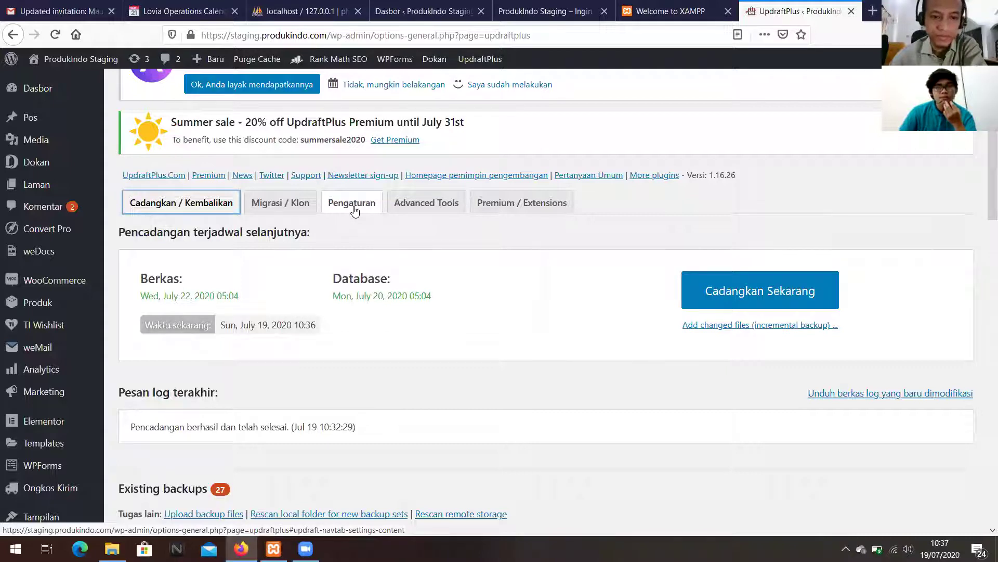
scroll(403, 302, "down", 1)
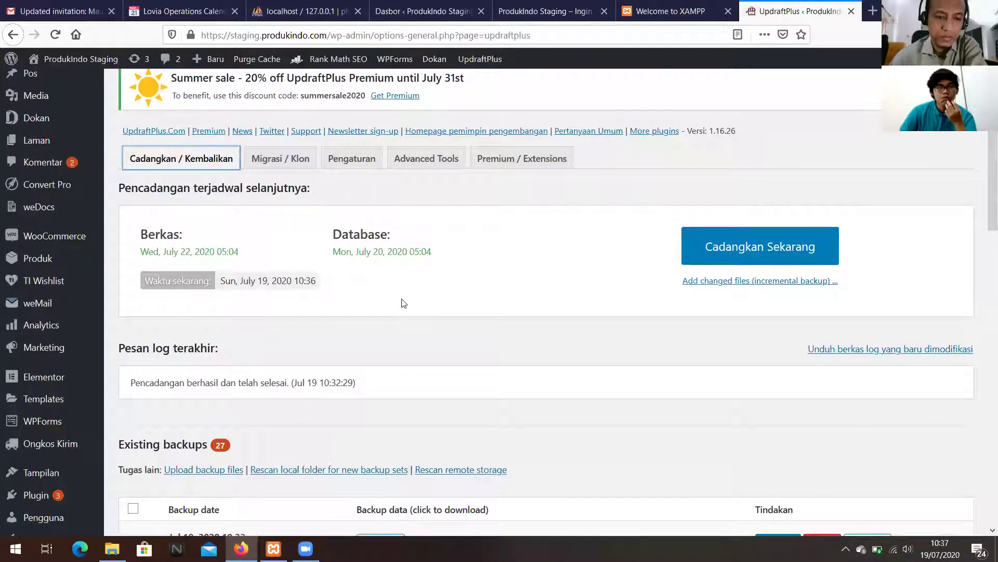
scroll(403, 304, "down", 1)
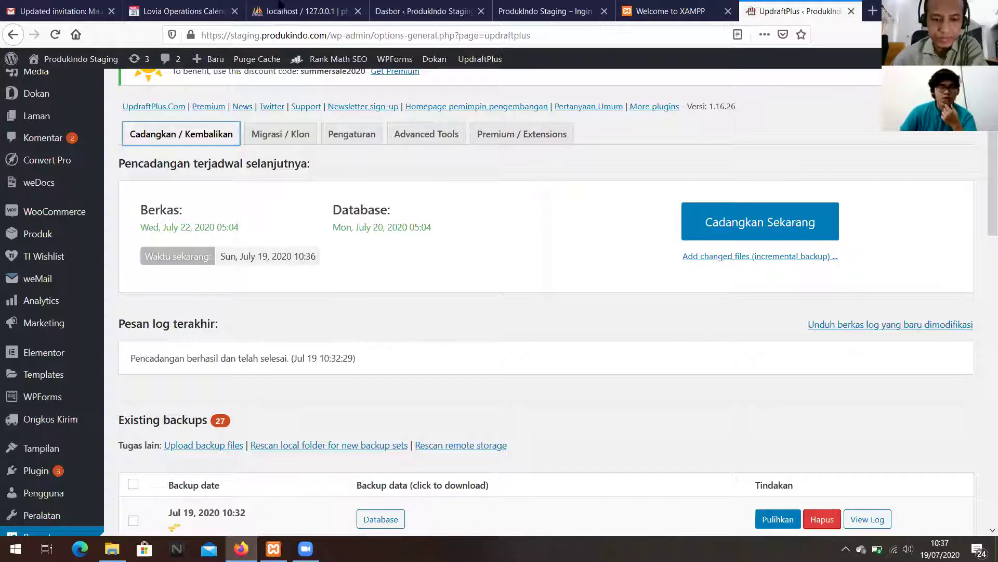
key("ctrl+2")
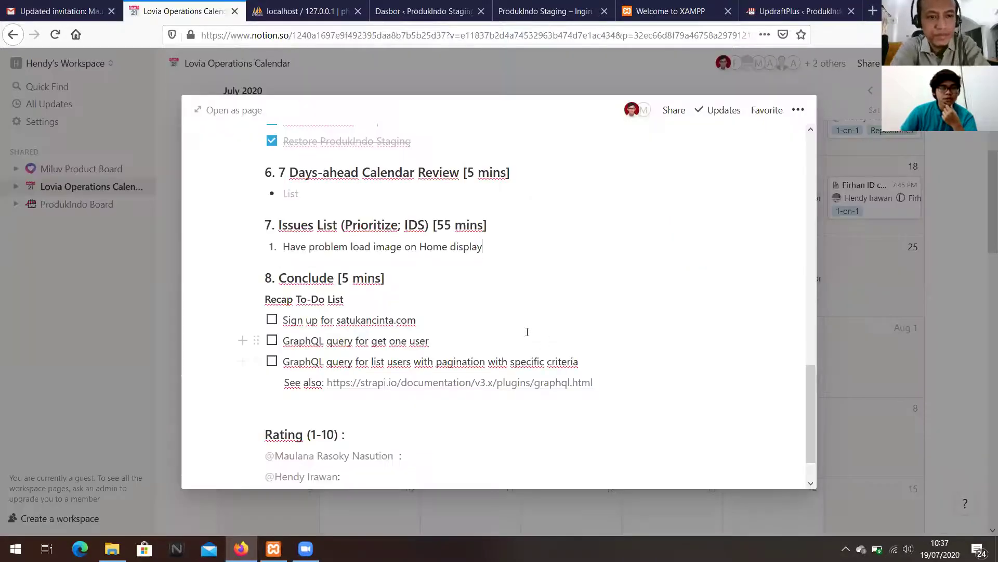
Select and delete the 'Have problem load image on Home display' text under Issues List.
scroll(417, 225, "down", 1)
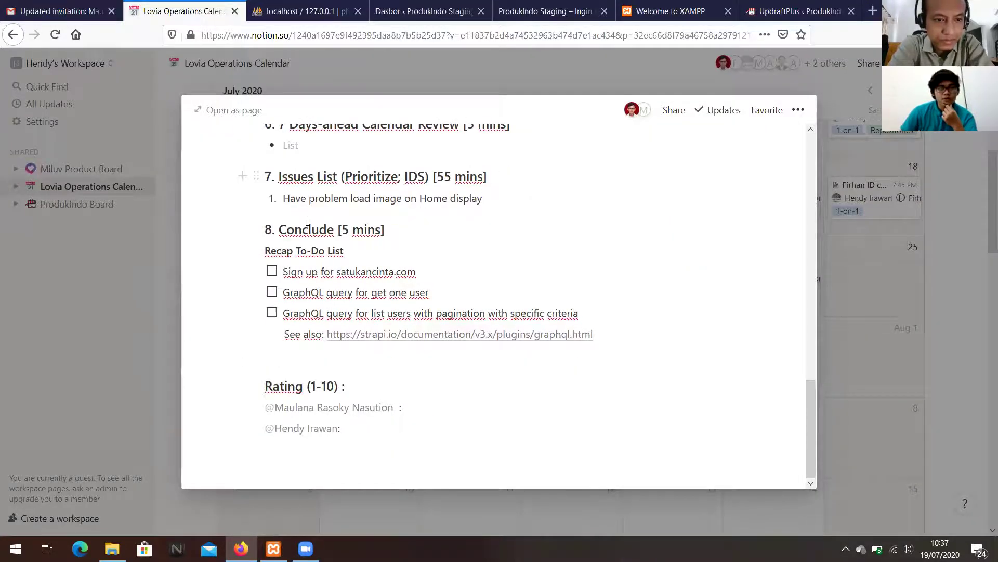
scroll(308, 208, "up", 4)
scroll(308, 222, "down", 3)
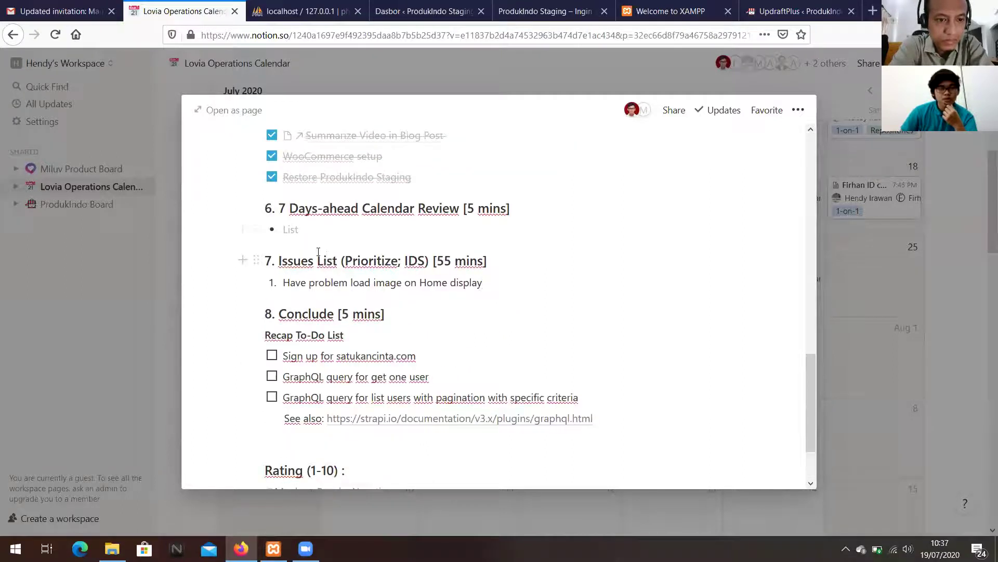
scroll(344, 314, "down", 2)
left_click(357, 253)
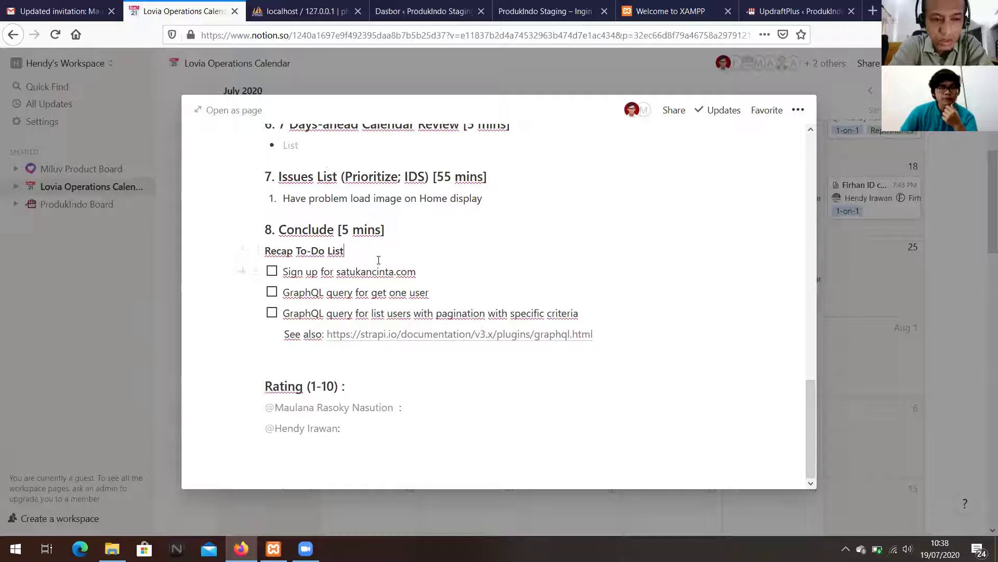
left_click(397, 198)
left_click(489, 198)
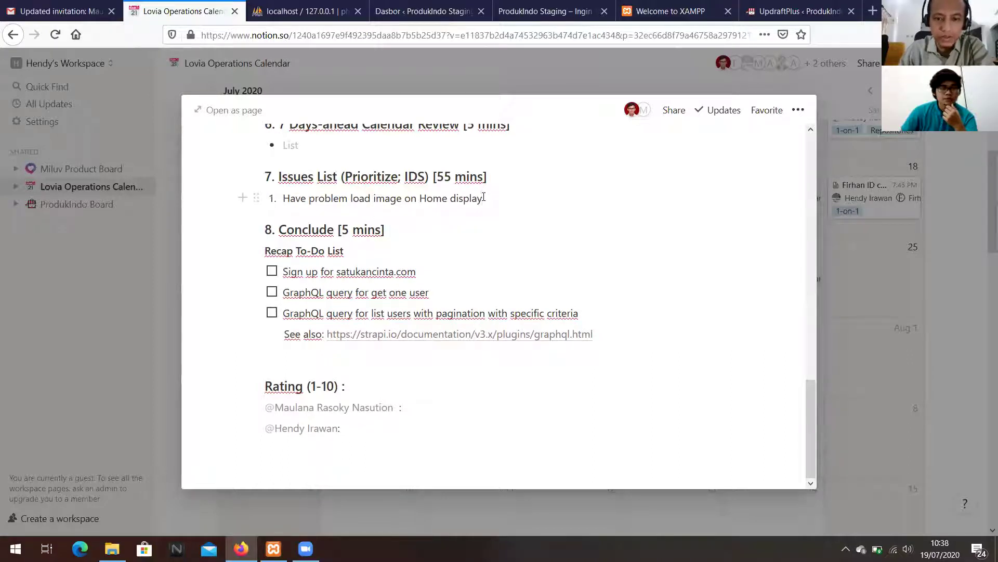
left_click_drag(477, 199, 285, 199)
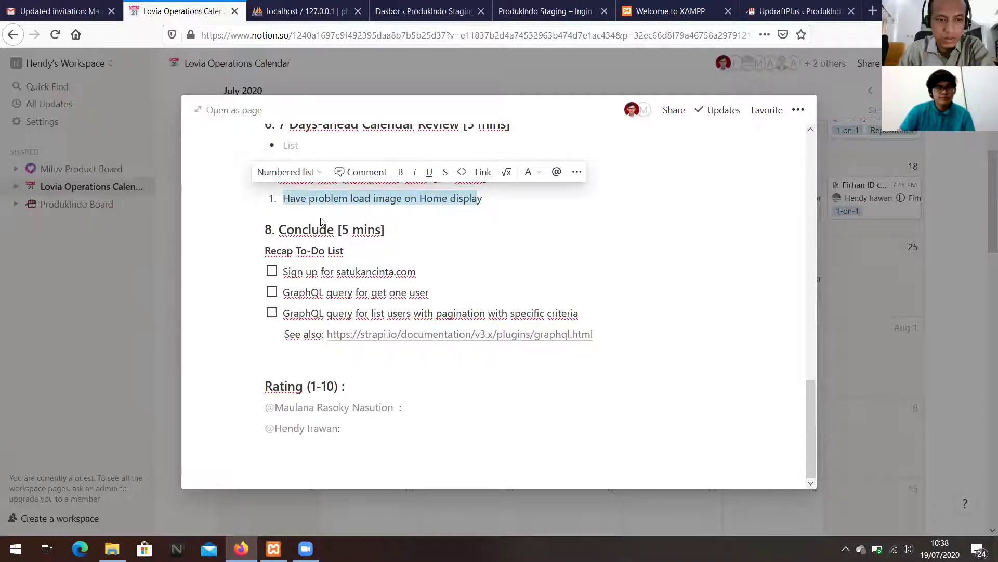
key("BackSpace")
key("BackSpace")
key("BackSpace")
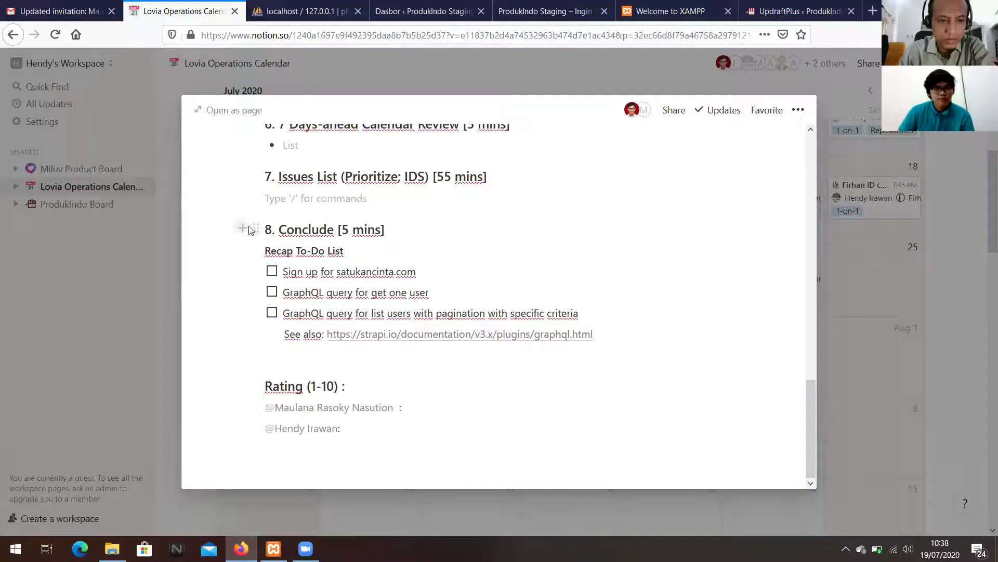
Restore the image-loading issue item under Issues List on a numbered line.
left_click(248, 229)
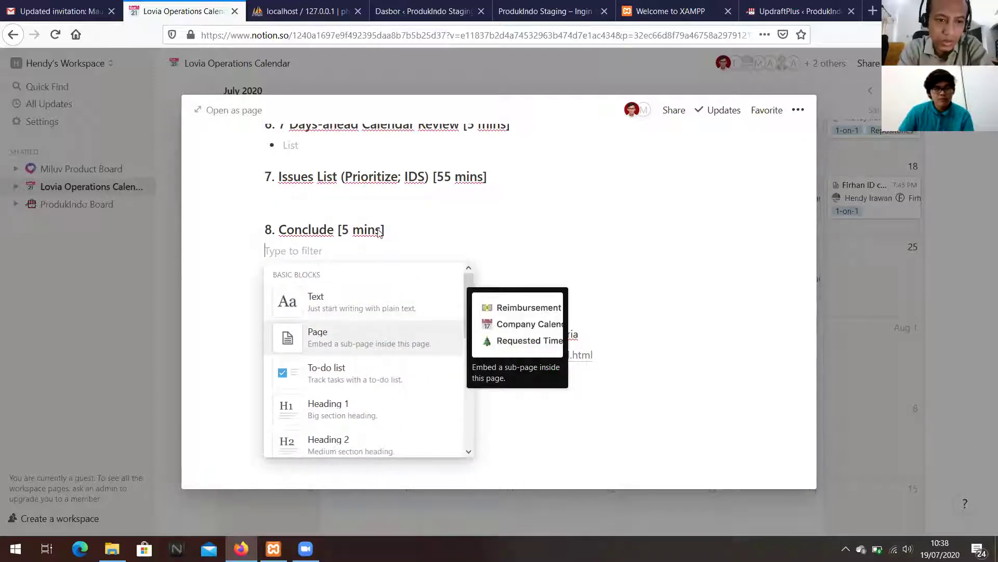
left_click(376, 178)
left_click(362, 196)
type("1. y")
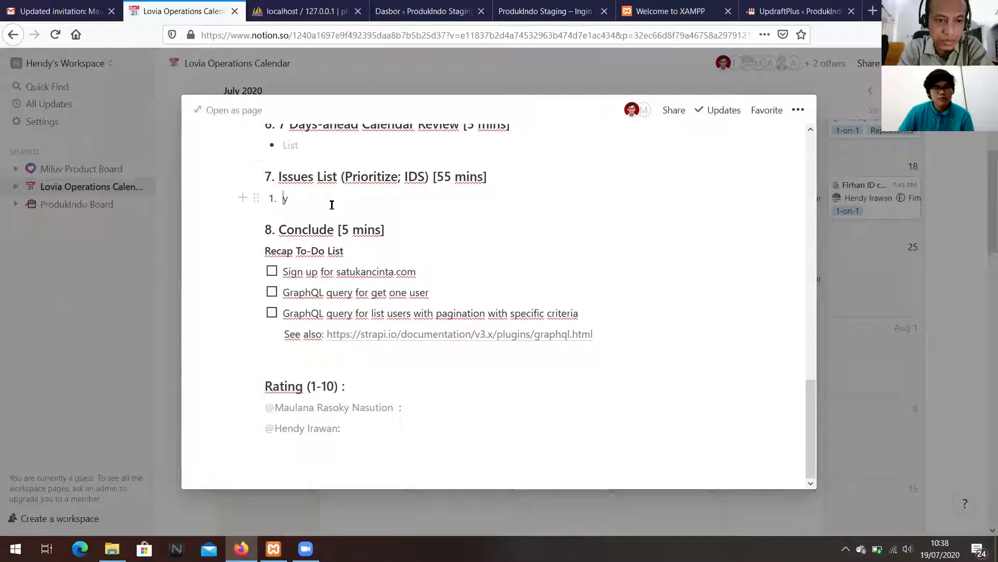
type("Have problem load image on Home display")
left_click_drag(256, 197, 267, 353)
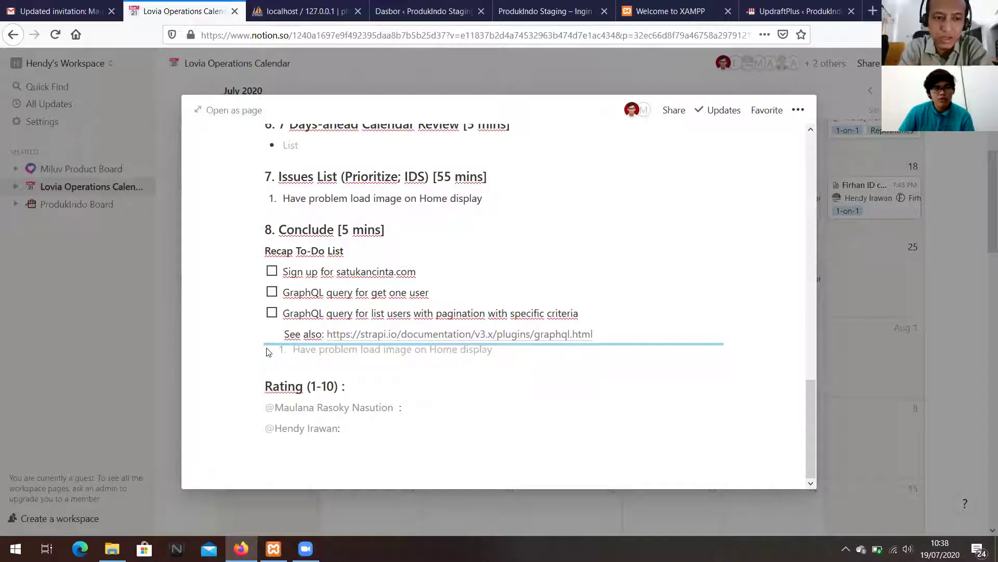
left_click_drag(269, 352, 290, 193)
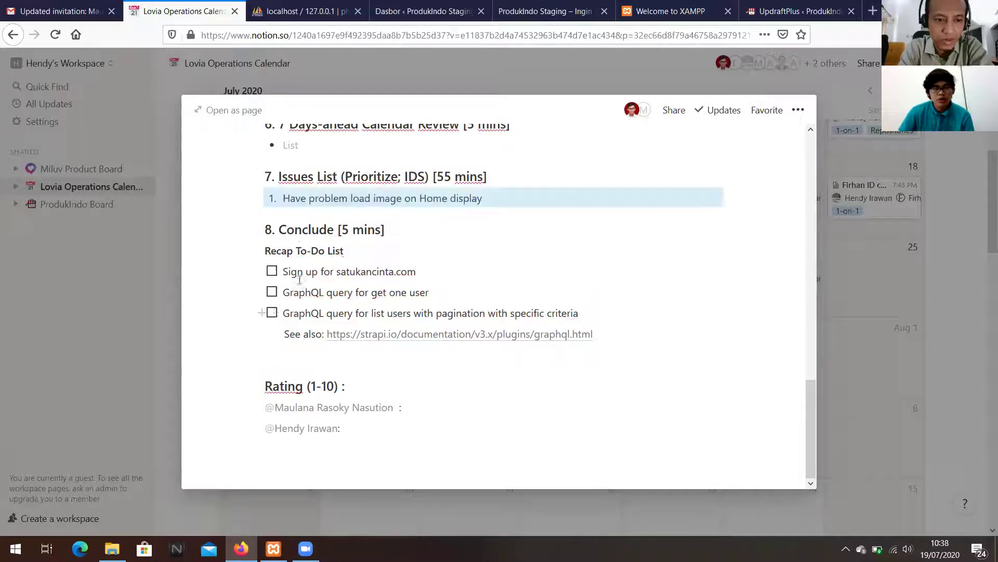
left_click(290, 192)
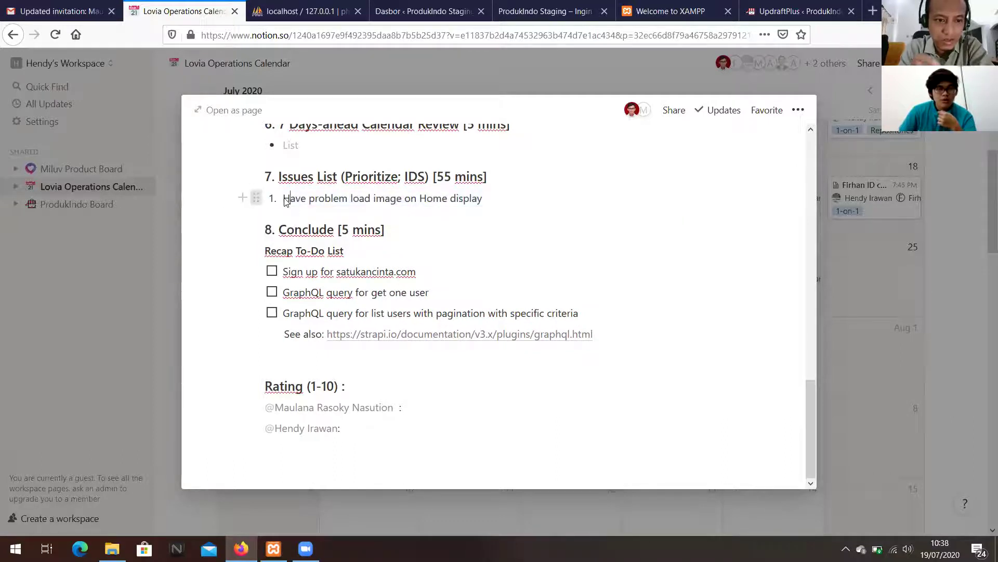
Convert the issue item into a to-do and check it off as done.
left_click(255, 197)
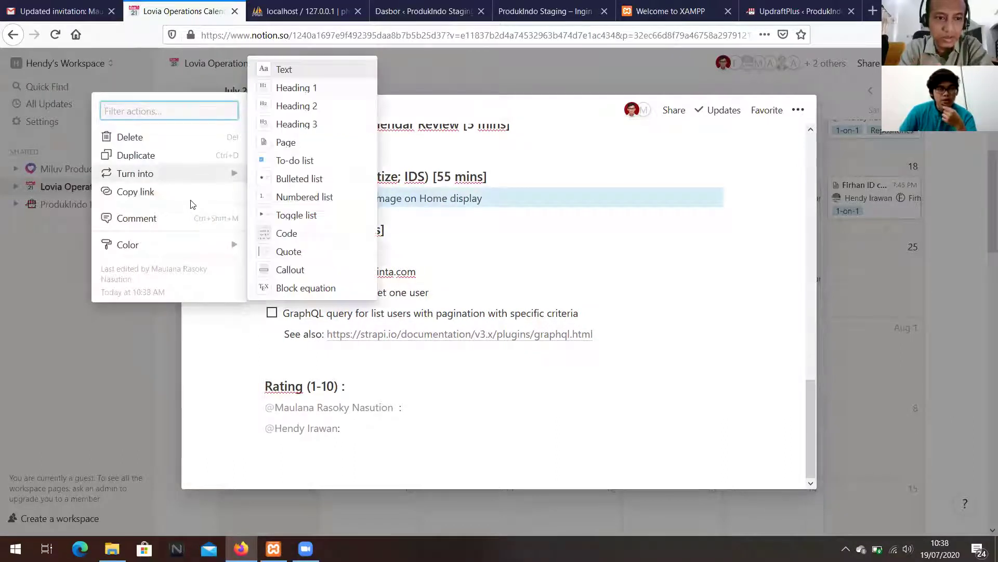
mouse_move(253, 180)
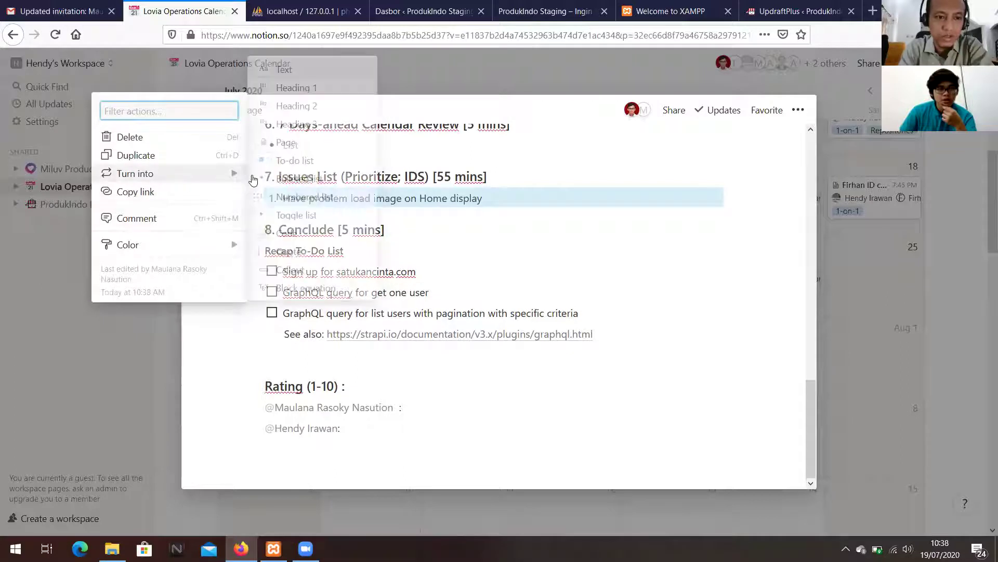
left_click(289, 161)
left_click(271, 200)
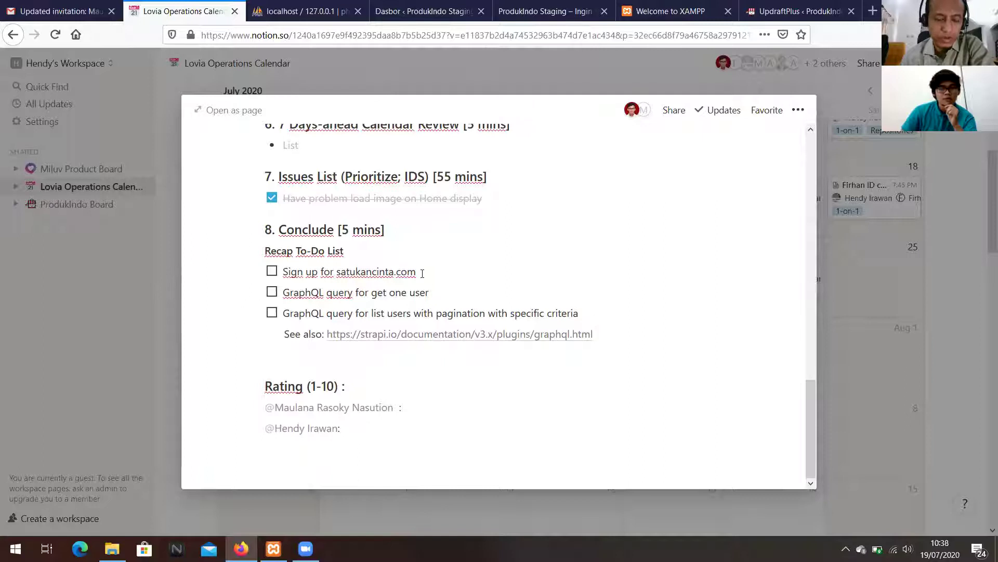
Rename the first to-do to 'Restoring data with full backup'.
left_click_drag(316, 276, 285, 278)
key("BackSpace")
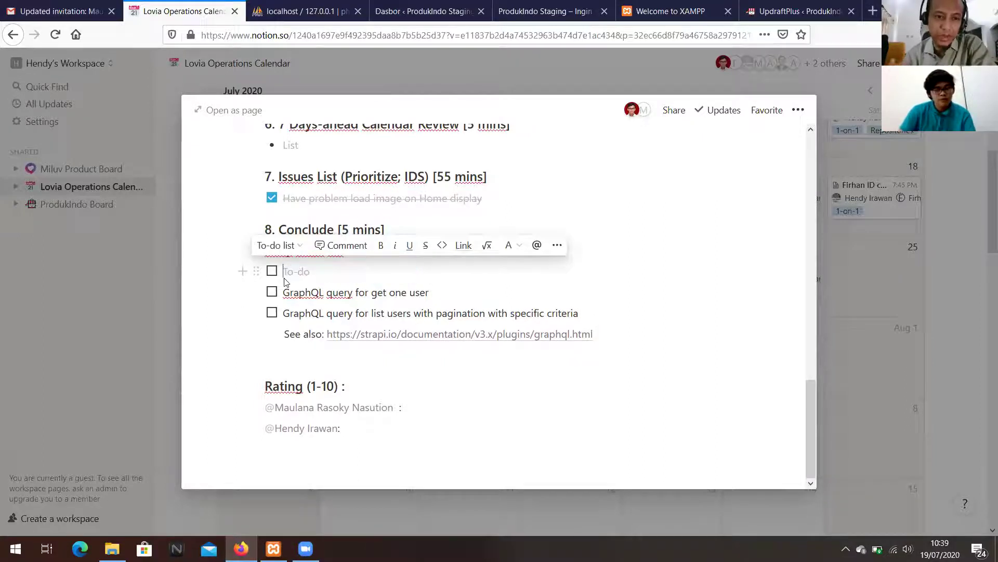
type("Restoring ")
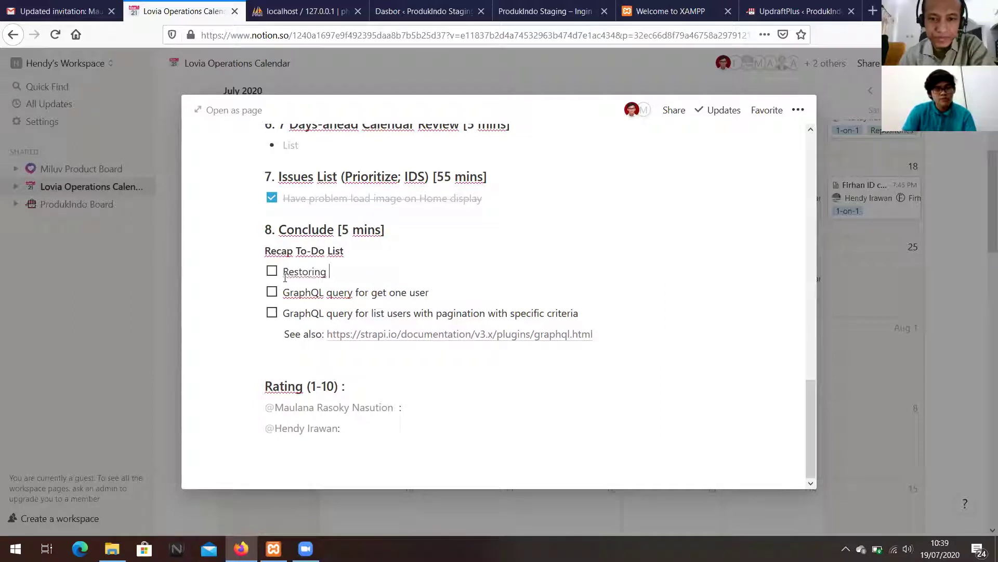
type("data fi")
key("BackSpace")
type("with f")
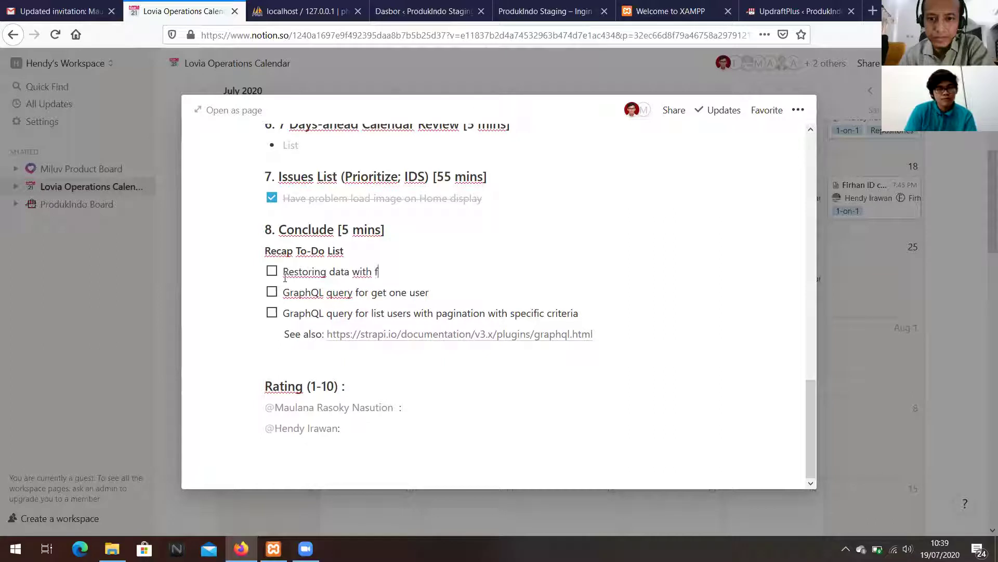
type("ull va")
key("BackSpace")
key("BackSpace")
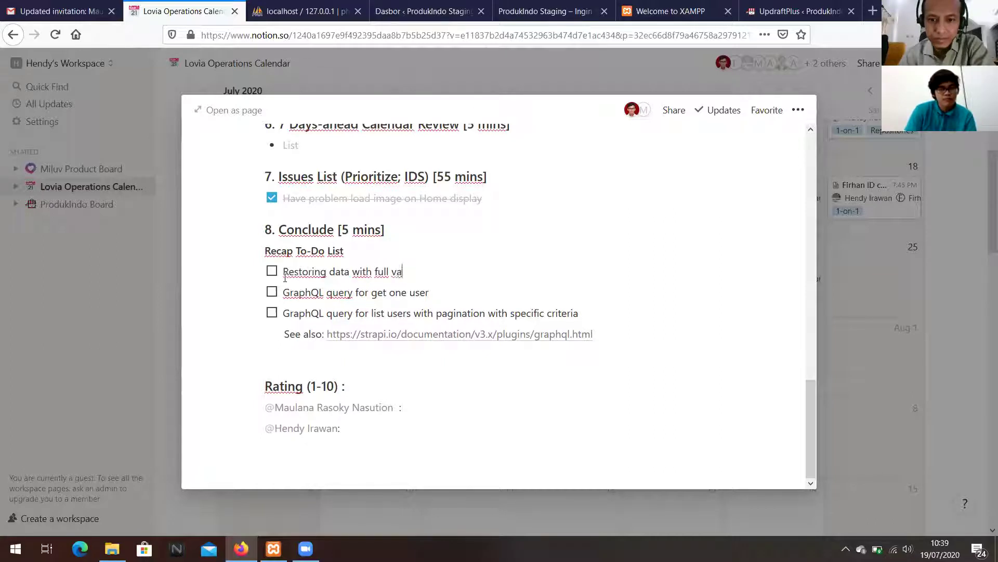
type("backup")
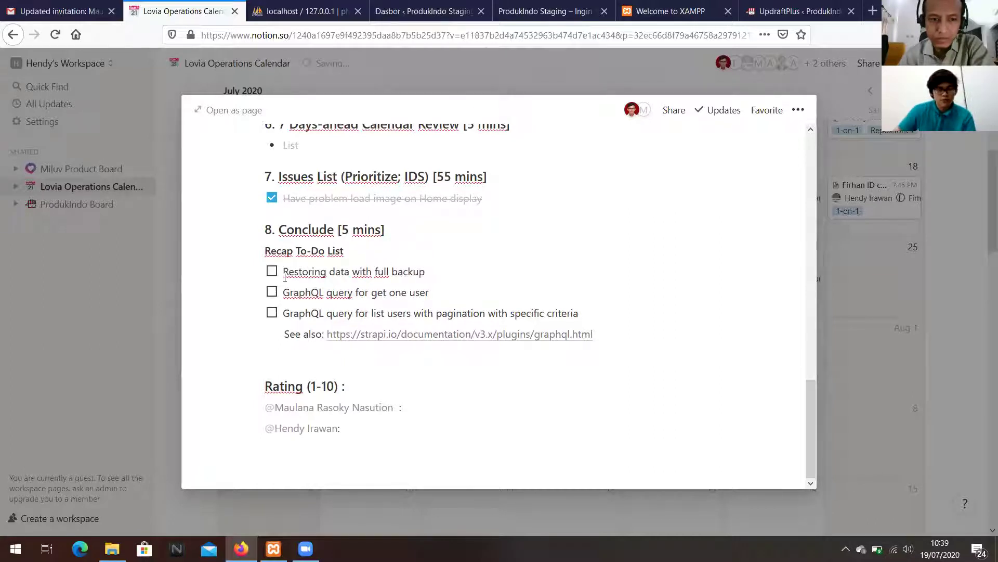
Delete the 'GraphQL query for get one user' to-do.
left_click_drag(429, 292, 285, 292)
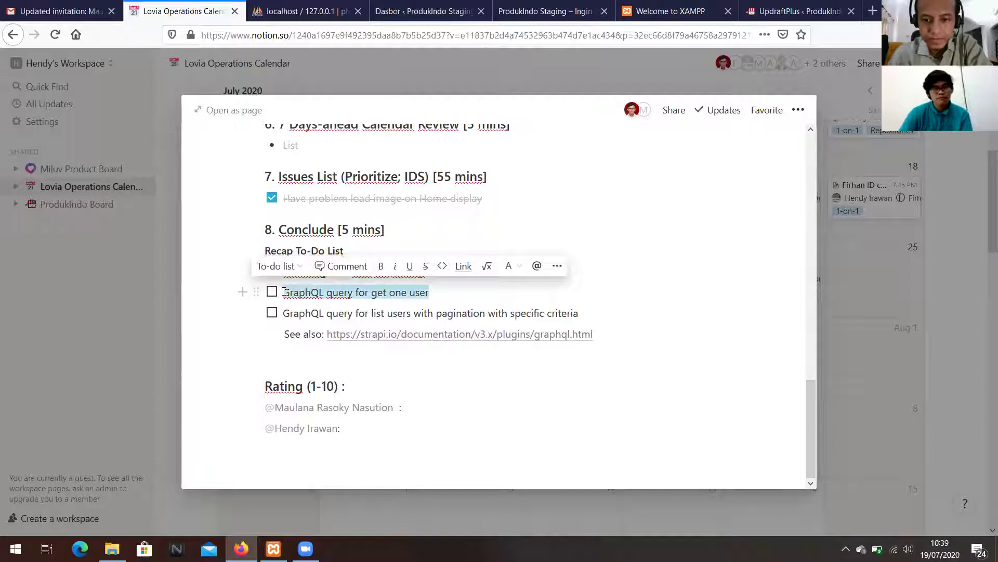
left_click(429, 308)
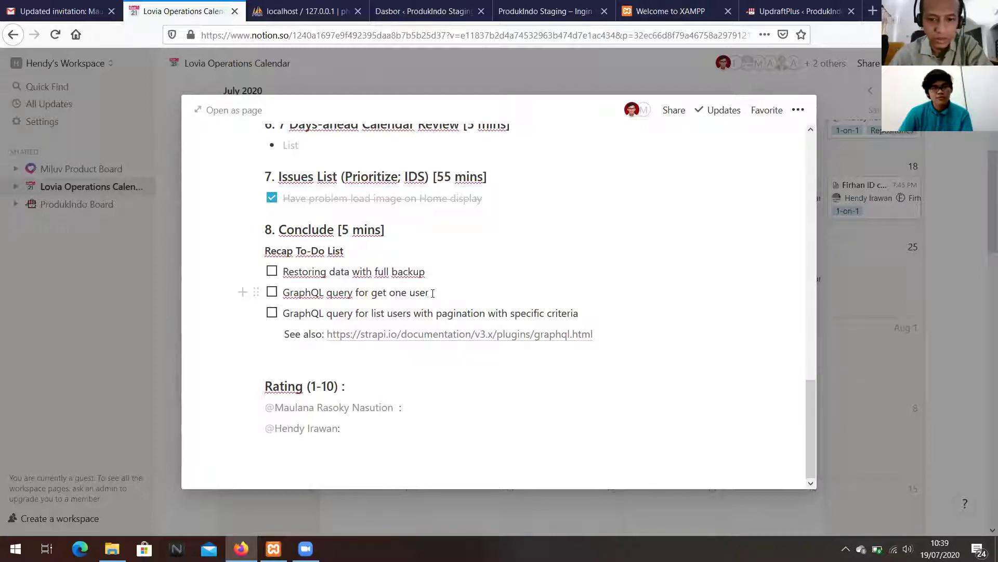
left_click_drag(429, 293, 286, 296)
key("BackSpace")
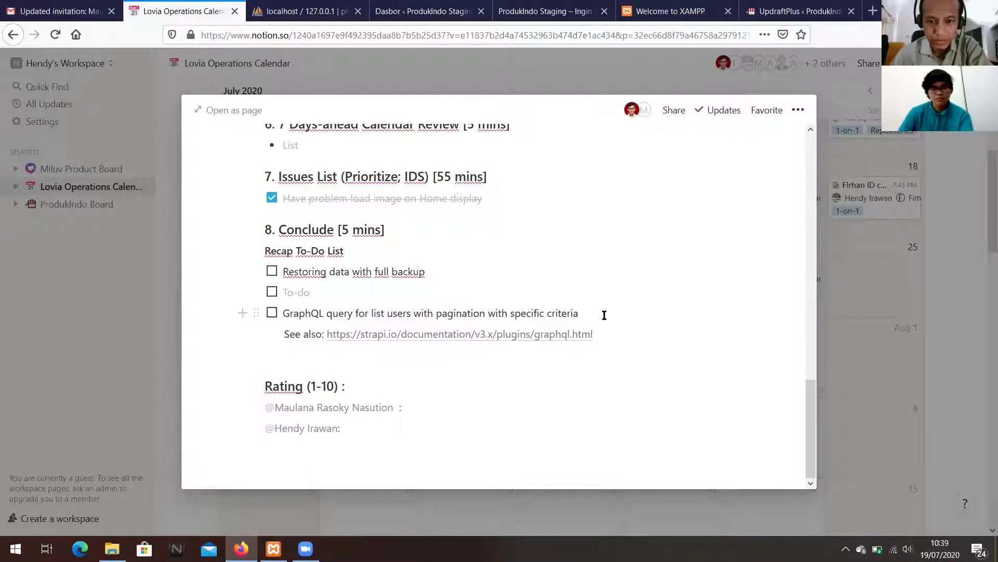
left_click(601, 331)
left_click_drag(601, 332, 286, 330)
key("Up")
key("BackSpace")
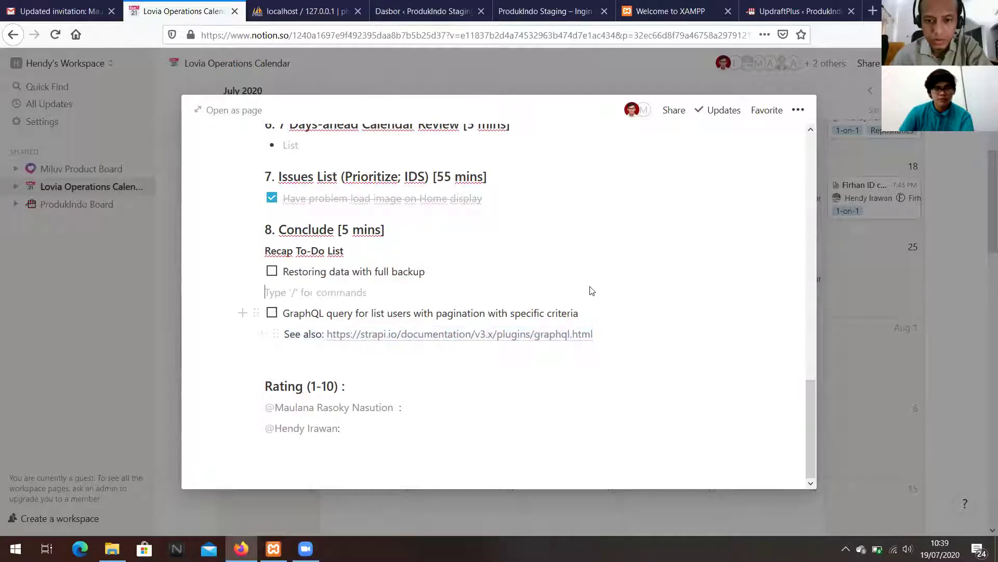
Delete the See also Strapi link and the GraphQL list users to-do.
left_click_drag(580, 319, 288, 322)
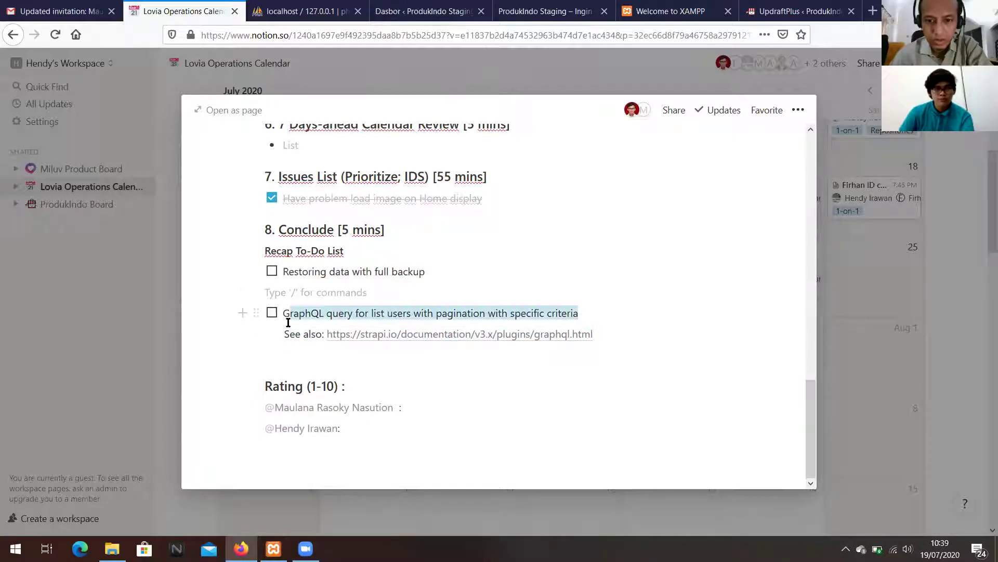
key("BackSpace")
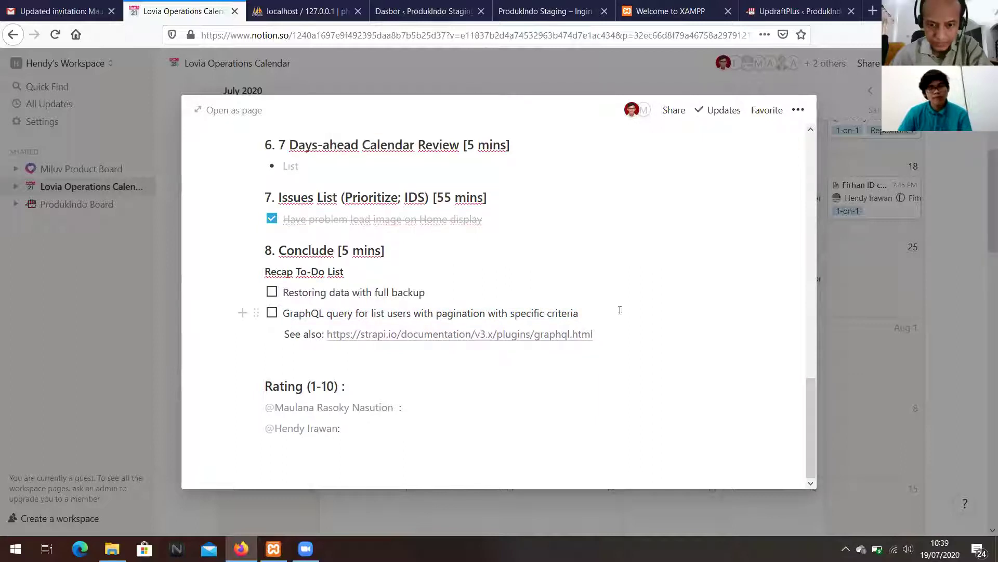
key("BackSpace")
key("BackSpace")
key("BackSpace")
key("BackSpace")
key("BackSpace")
key("BackSpace")
key("BackSpace")
key("BackSpace")
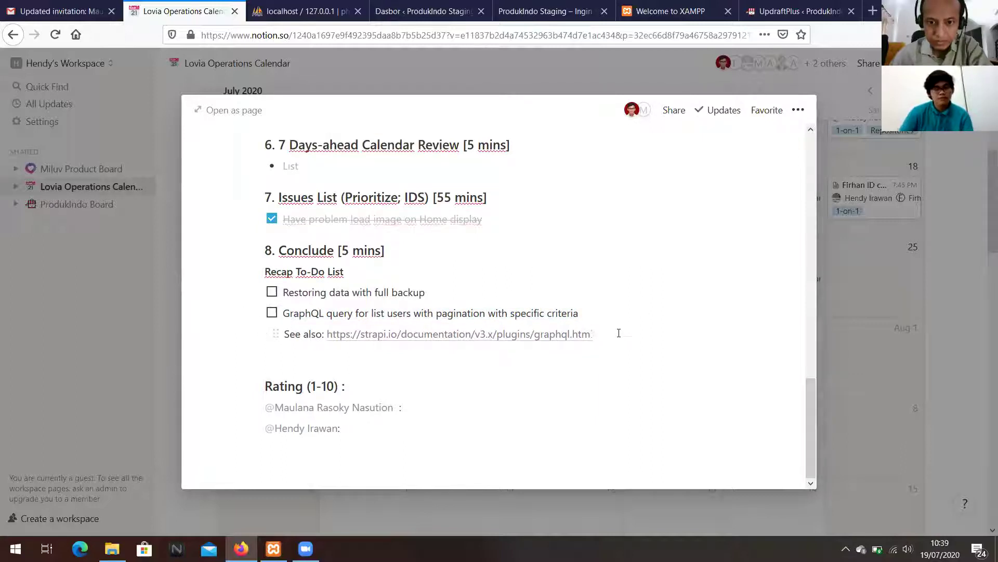
key("BackSpace")
key("BackSpace")
key("BackSpace")
key("BackSpace")
key("BackSpace")
key("BackSpace")
key("BackSpace")
key("BackSpace")
key("BackSpace")
key("BackSpace")
key("BackSpace")
key("BackSpace")
key("BackSpace")
key("BackSpace")
key("BackSpace")
key("BackSpace")
key("BackSpace")
key("BackSpace")
key("BackSpace")
key("BackSpace")
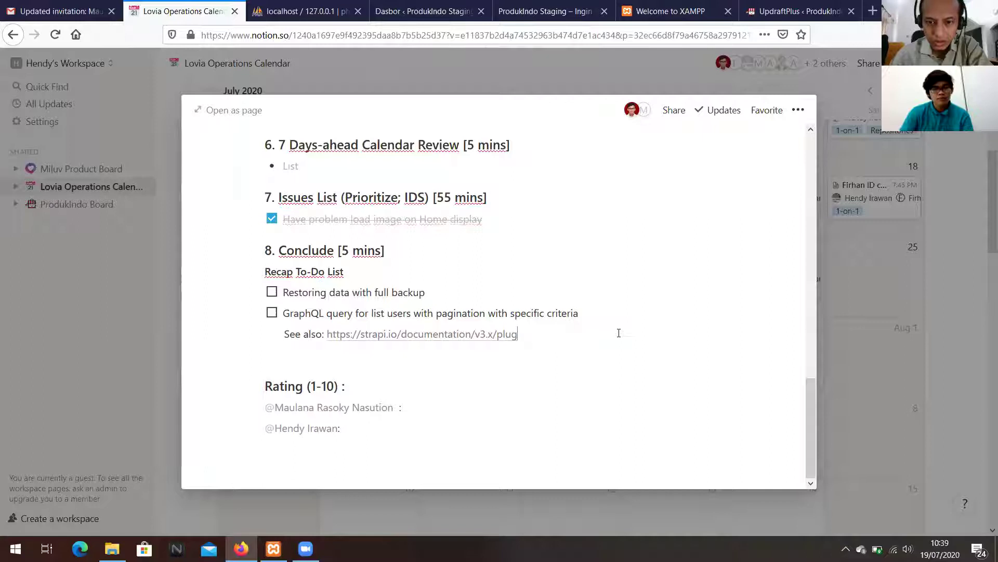
key("BackSpace")
key("BackSpace")
key("BackSpace")
key("BackSpace")
key("BackSpace")
key("BackSpace")
key("BackSpace")
key("BackSpace")
key("BackSpace")
key("BackSpace")
key("BackSpace")
key("BackSpace")
key("BackSpace")
key("BackSpace")
key("BackSpace")
key("BackSpace")
key("BackSpace")
key("BackSpace")
key("BackSpace")
key("BackSpace")
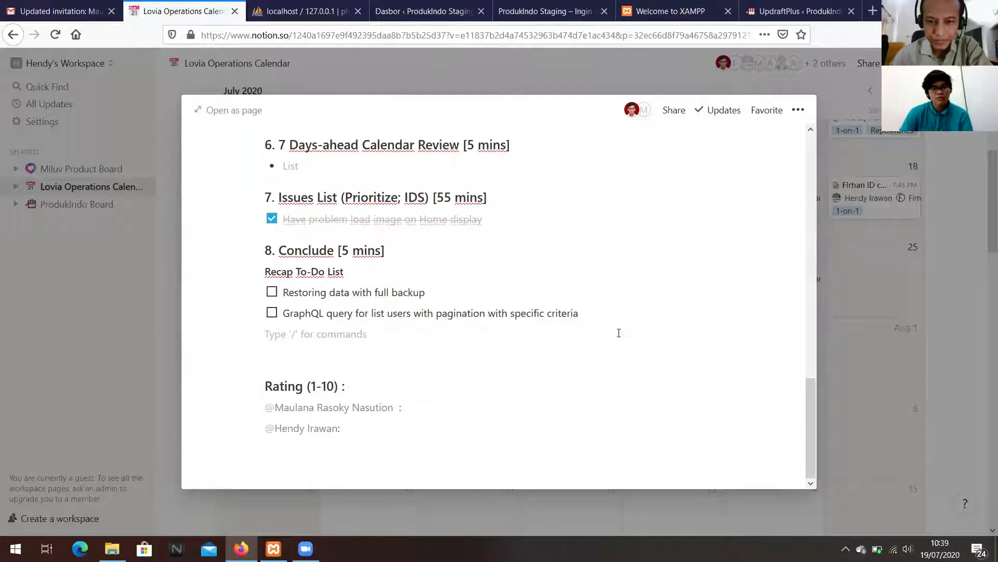
key("BackSpace")
key("BackSpace")
key("BackSpace")
key("BackSpace")
key("BackSpace")
key("BackSpace")
key("BackSpace")
key("BackSpace")
key("BackSpace")
key("BackSpace")
key("BackSpace")
key("BackSpace")
key("BackSpace")
key("BackSpace")
key("BackSpace")
key("BackSpace")
key("BackSpace")
key("BackSpace")
key("BackSpace")
key("BackSpace")
key("BackSpace")
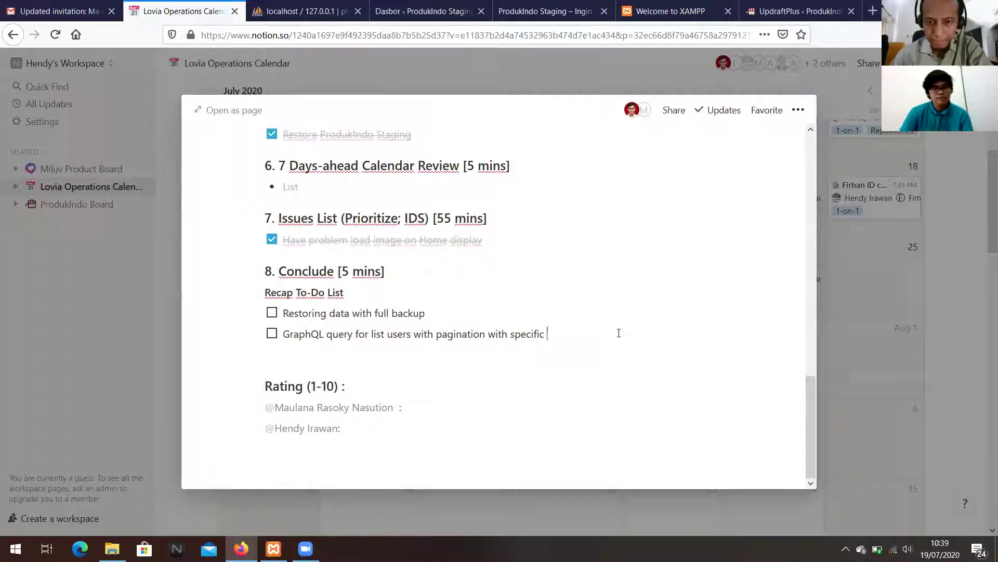
key("BackSpace")
key("BackSpace")
key("BackSpace")
key("BackSpace")
key("BackSpace")
key("BackSpace")
key("BackSpace")
key("BackSpace")
key("BackSpace")
key("BackSpace")
key("BackSpace")
key("BackSpace")
key("BackSpace")
key("BackSpace")
key("BackSpace")
key("BackSpace")
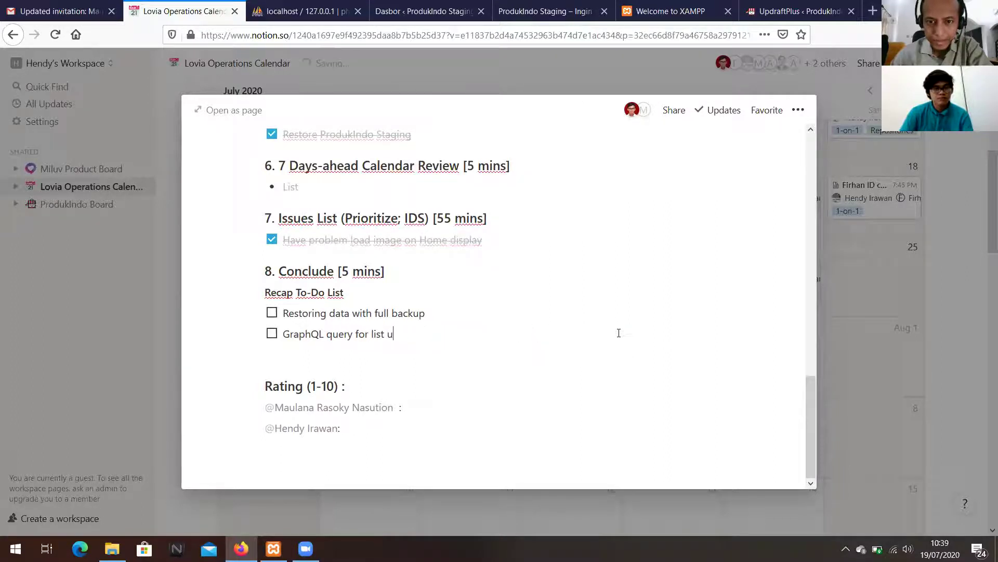
key("BackSpace")
key("BackSpace")
key("BackSpace")
key("BackSpace")
key("BackSpace")
key("BackSpace")
key("BackSpace")
key("BackSpace")
key("BackSpace")
key("BackSpace")
key("BackSpace")
key("BackSpace")
key("BackSpace")
key("BackSpace")
key("BackSpace")
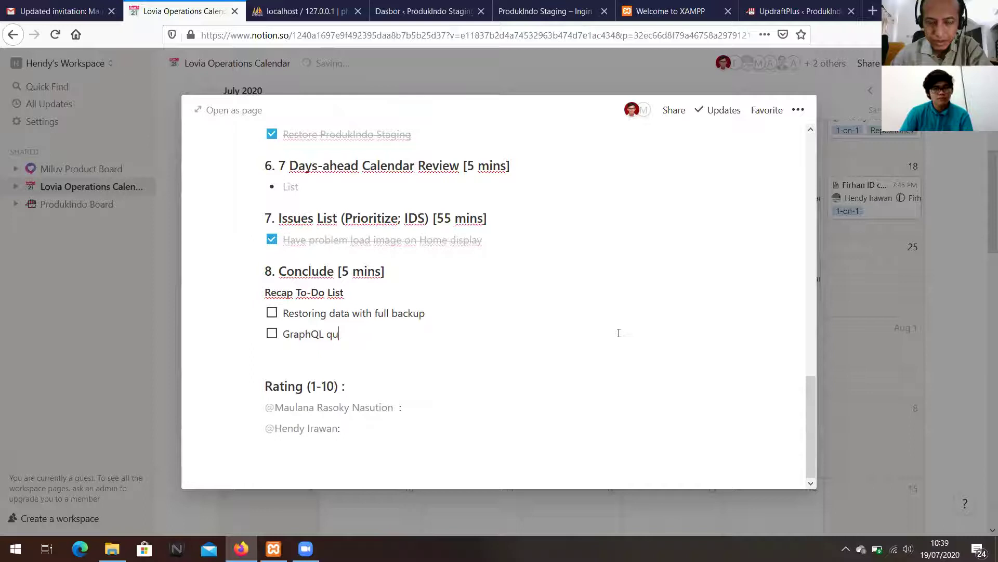
key("BackSpace")
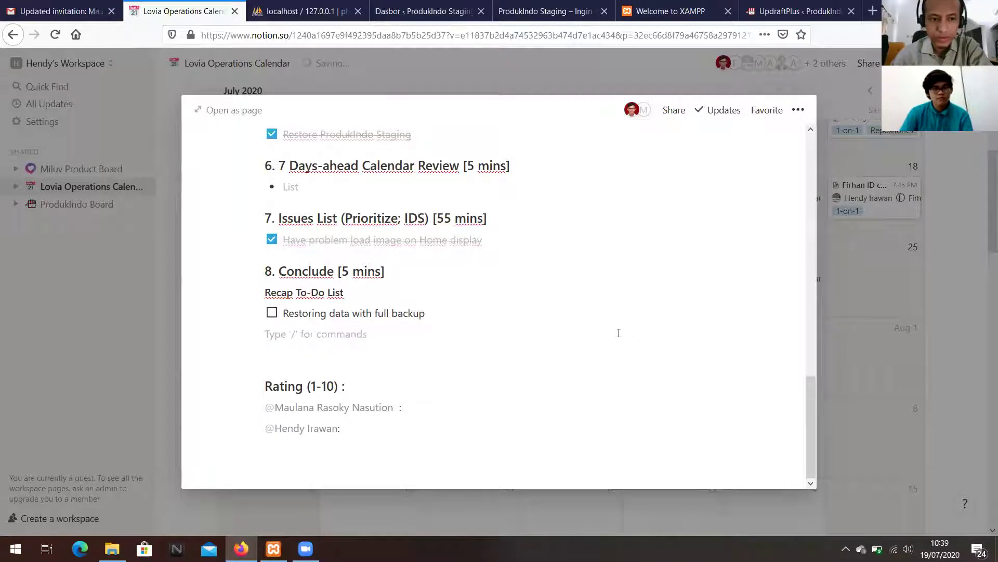
key("BackSpace")
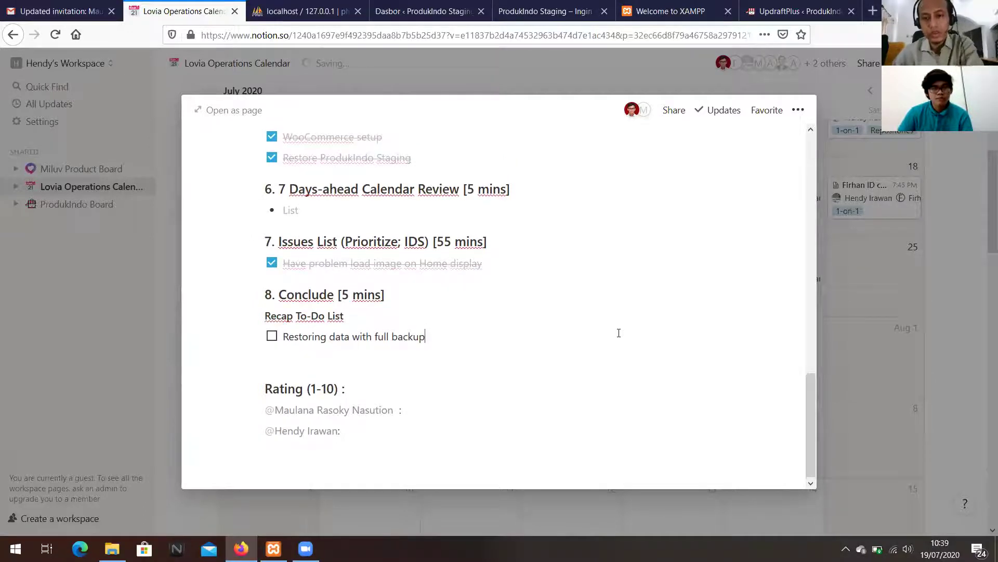
Delete the 'Miluv PWA for Signup → Edit → Search' link line under Rocks for this quarter.
scroll(619, 333, "up", 15)
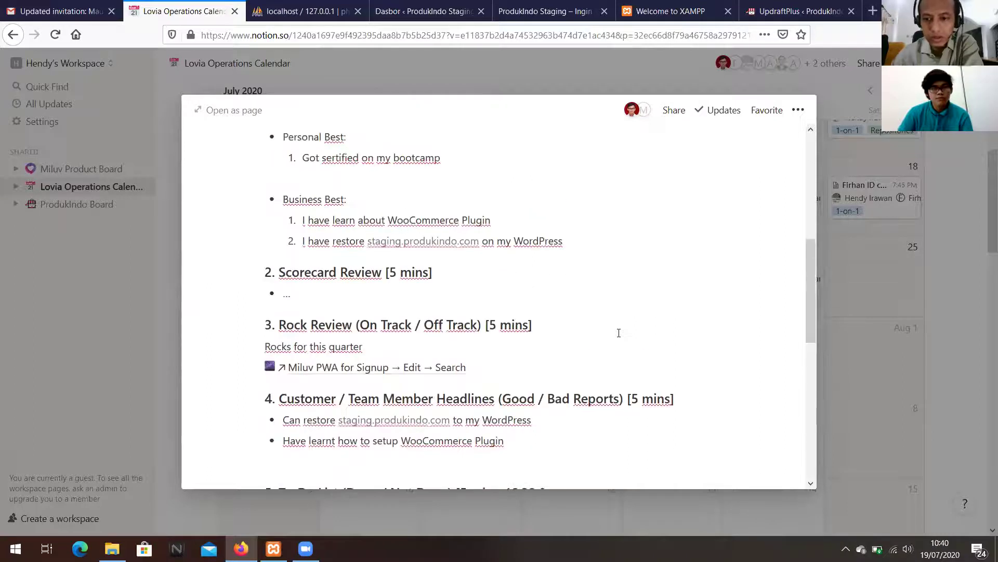
scroll(619, 332, "up", 3)
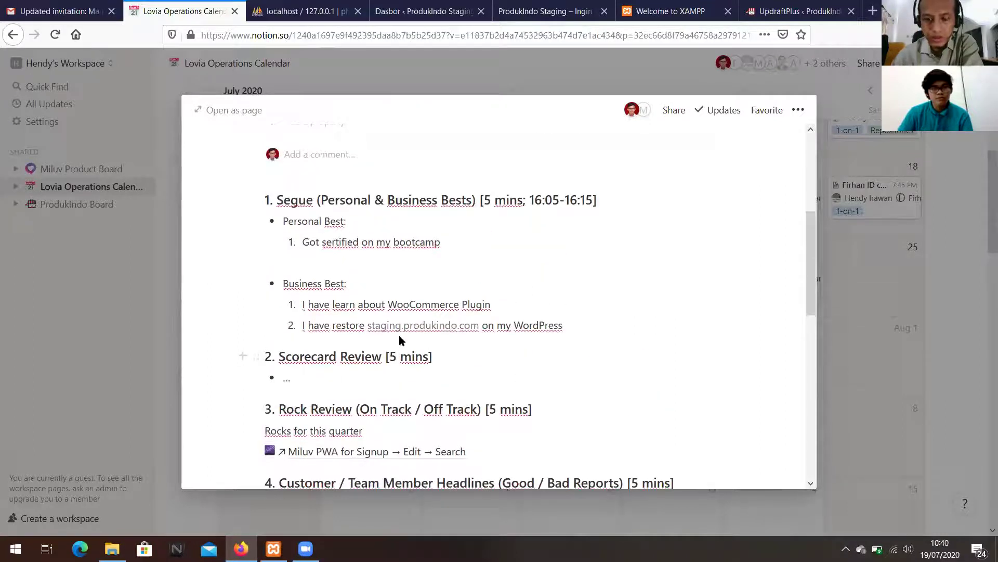
scroll(391, 349, "down", 3)
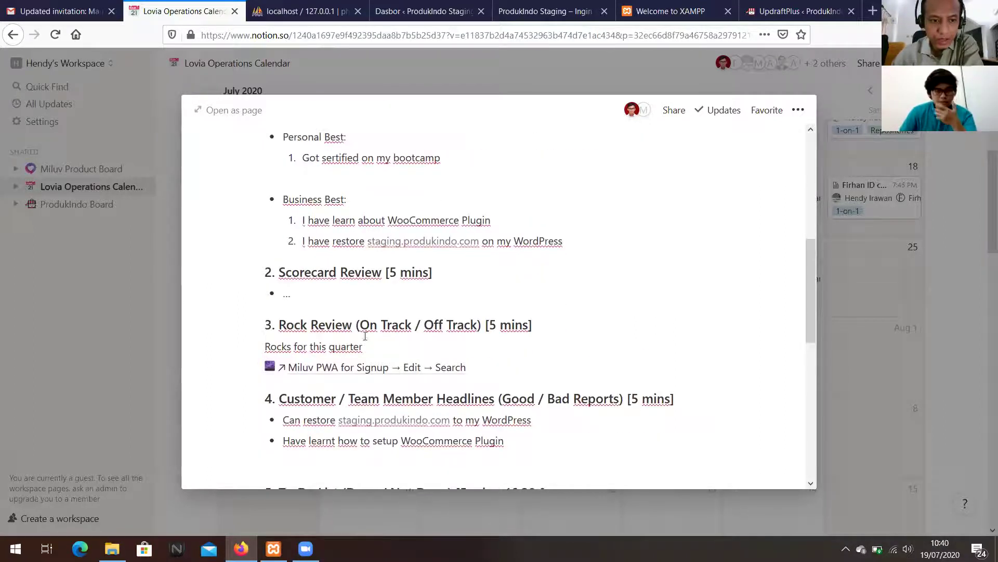
left_click(482, 369)
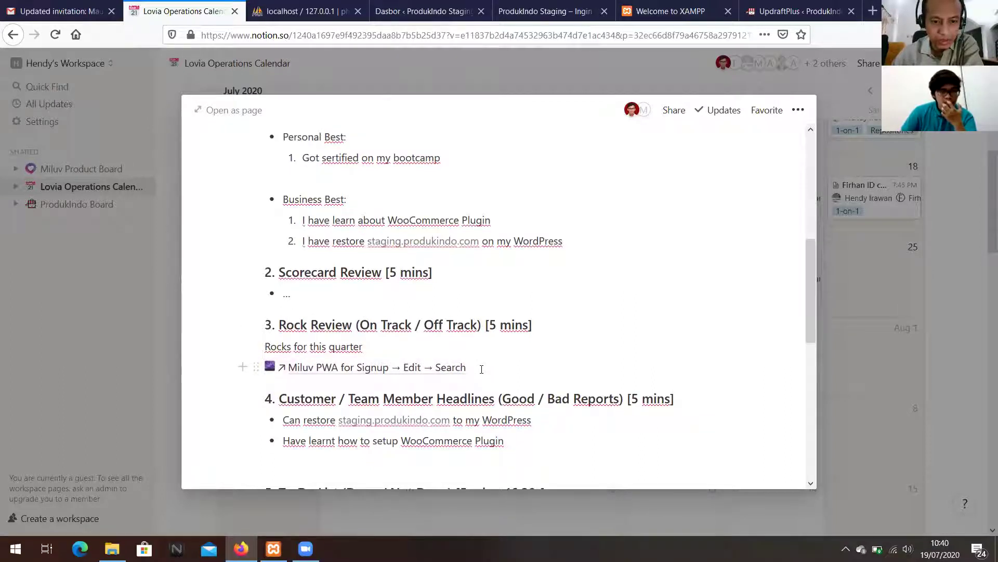
key("BackSpace")
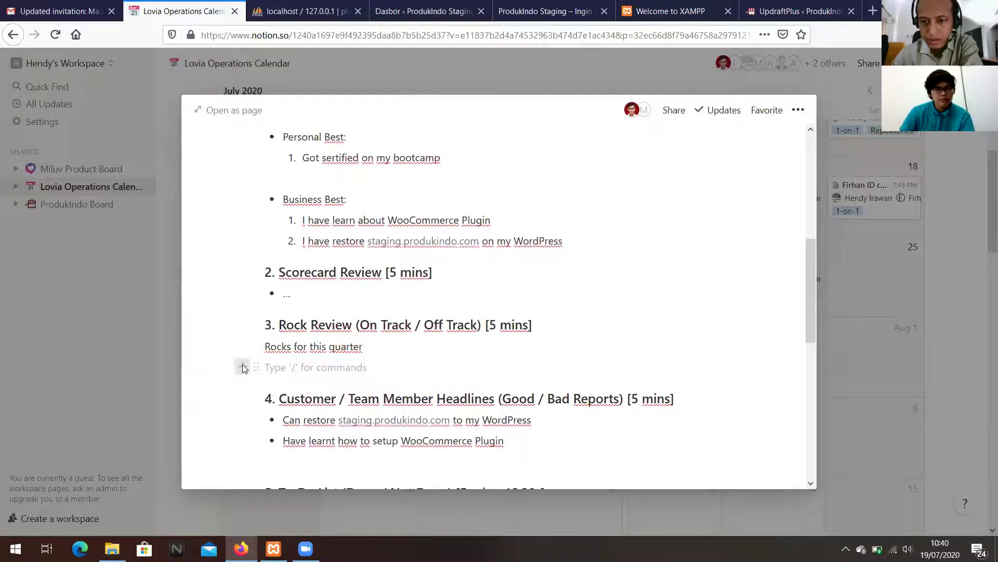
Add an Untitled sub-page on the empty line under Rocks for this quarter, then return to the notes.
left_click(242, 367)
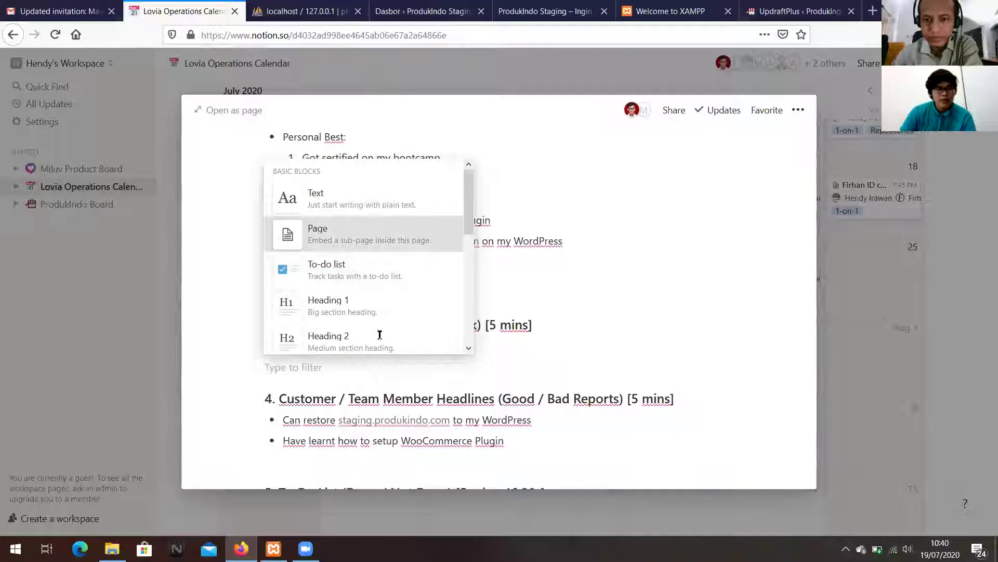
key("Return")
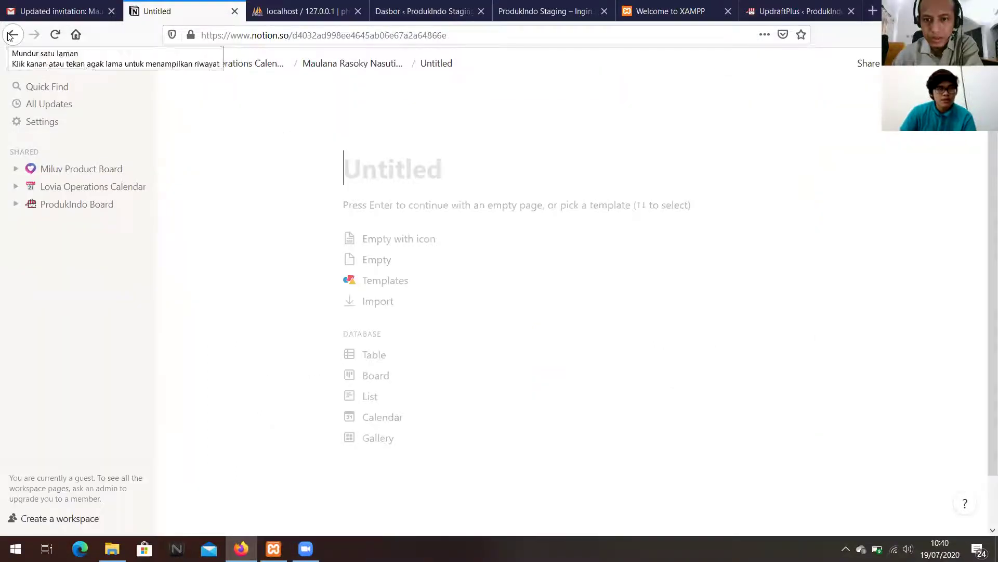
left_click(11, 34)
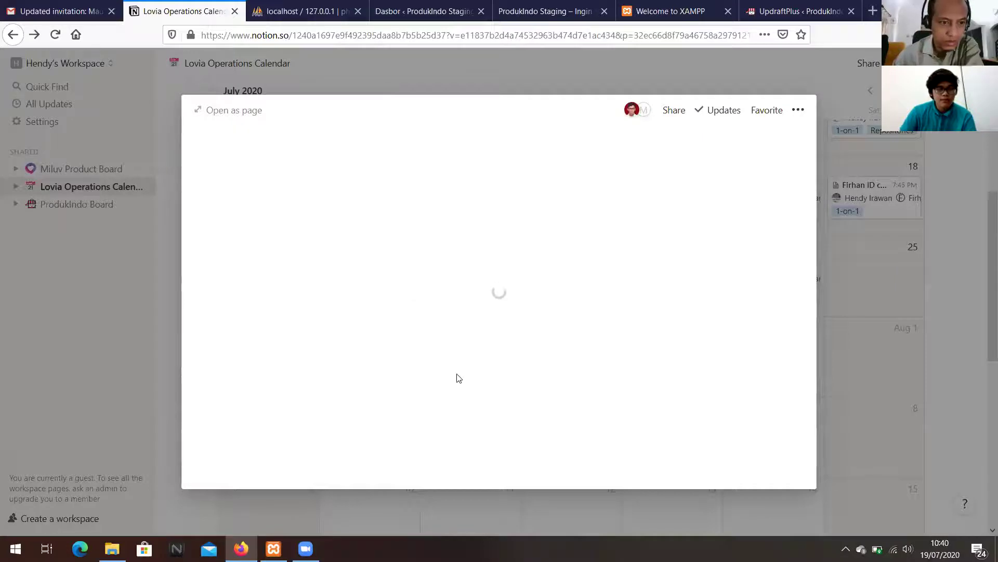
scroll(456, 381, "down", 2)
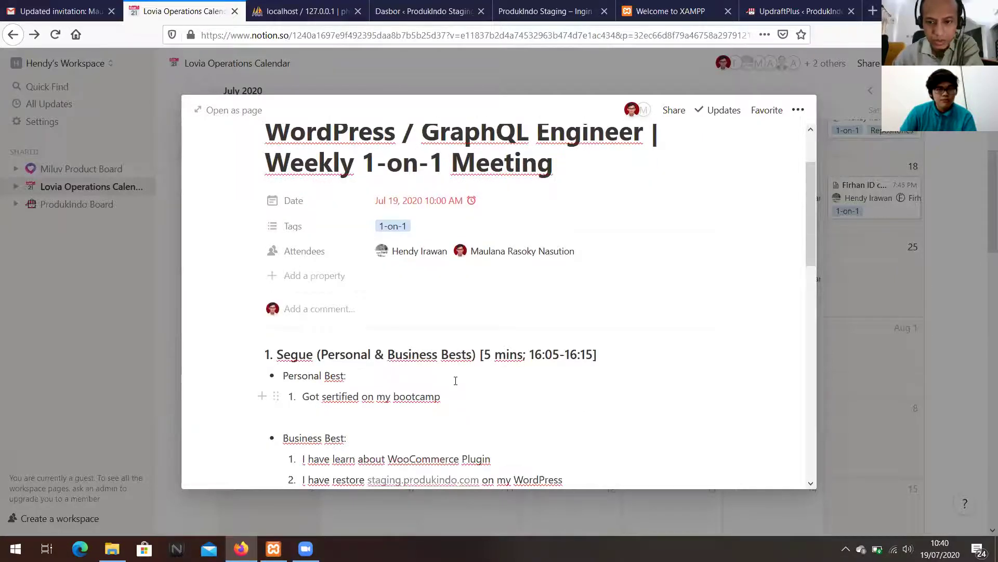
scroll(456, 381, "down", 6)
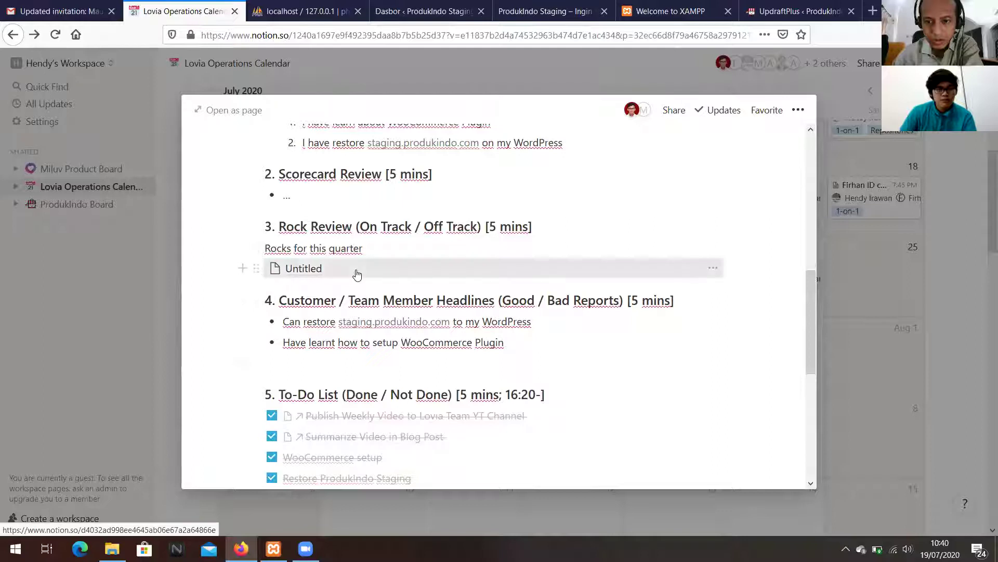
left_click(342, 270)
left_click(14, 34)
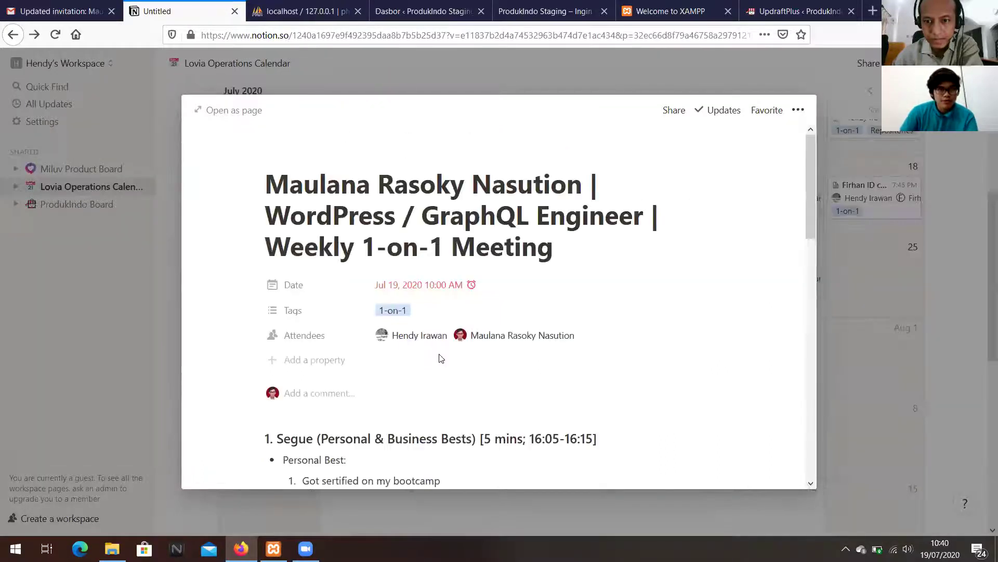
scroll(440, 359, "down", 6)
scroll(440, 359, "down", 2)
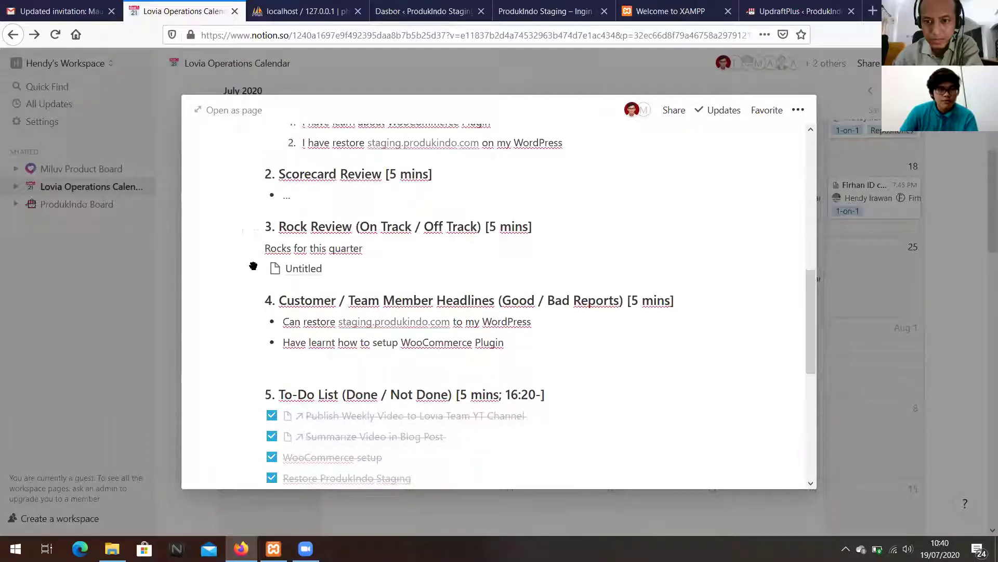
Delete the Untitled block, add an empty '1.' item under 'Rocks for this quarter', and close the meeting page.
left_click(256, 269)
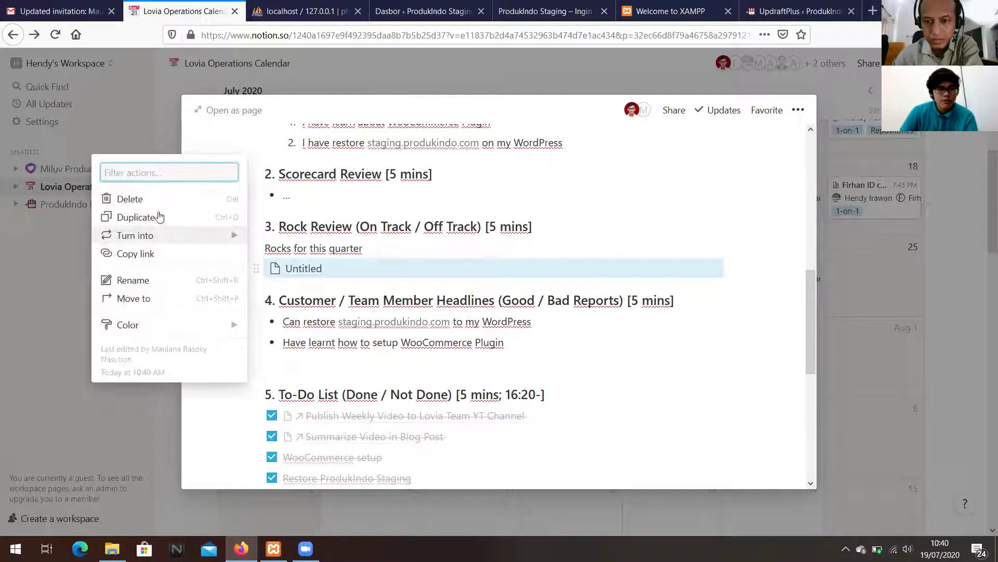
key("Delete")
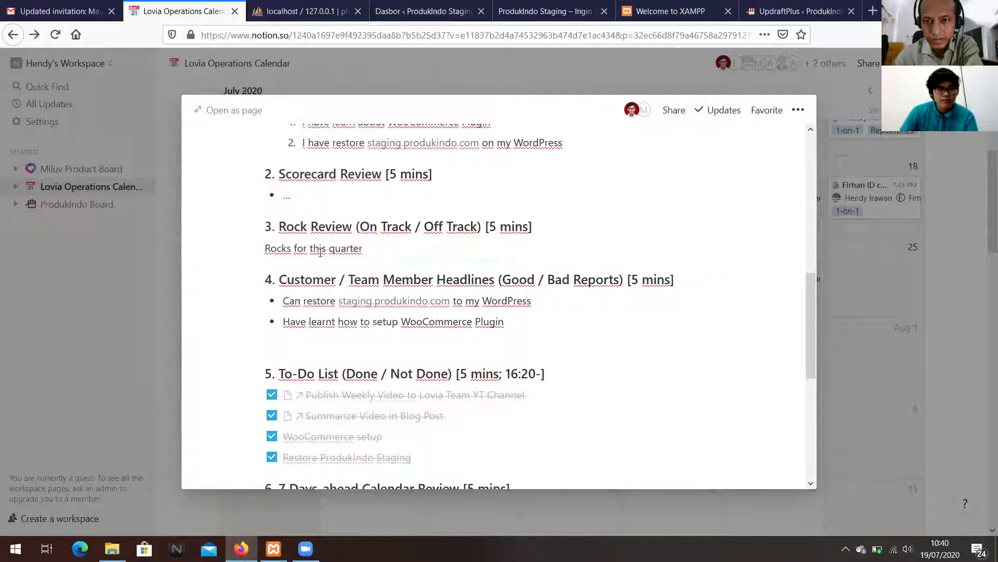
left_click(359, 256)
key("Return")
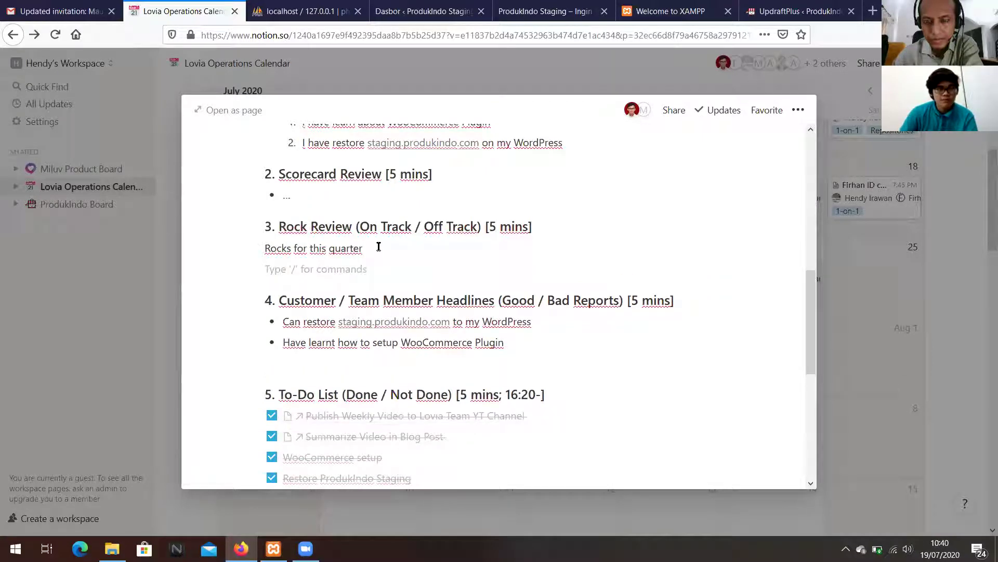
type("1.")
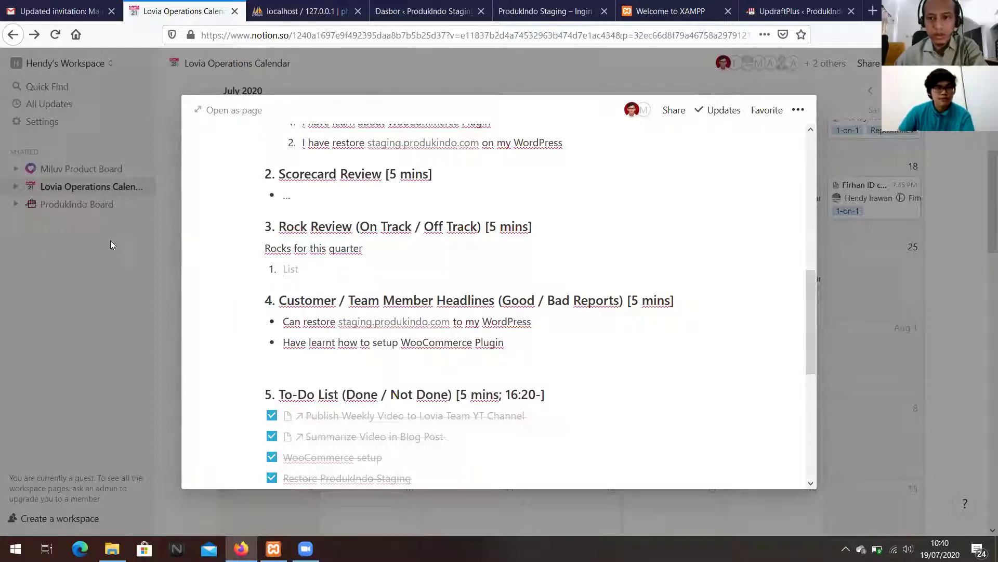
left_click(107, 171)
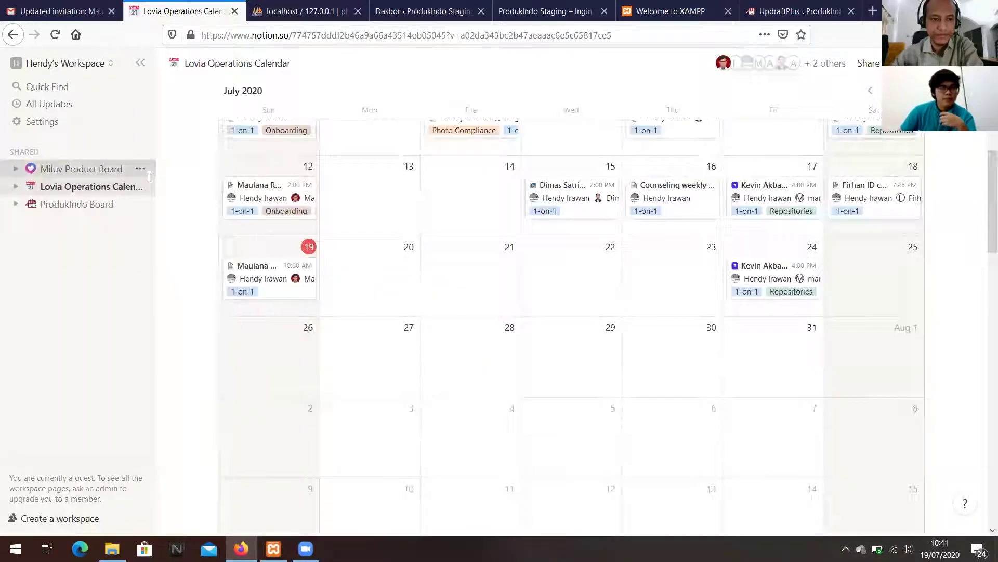
On the Miluv Product Board, add a fifth card at the bottom of the Rocks column.
left_click(149, 175)
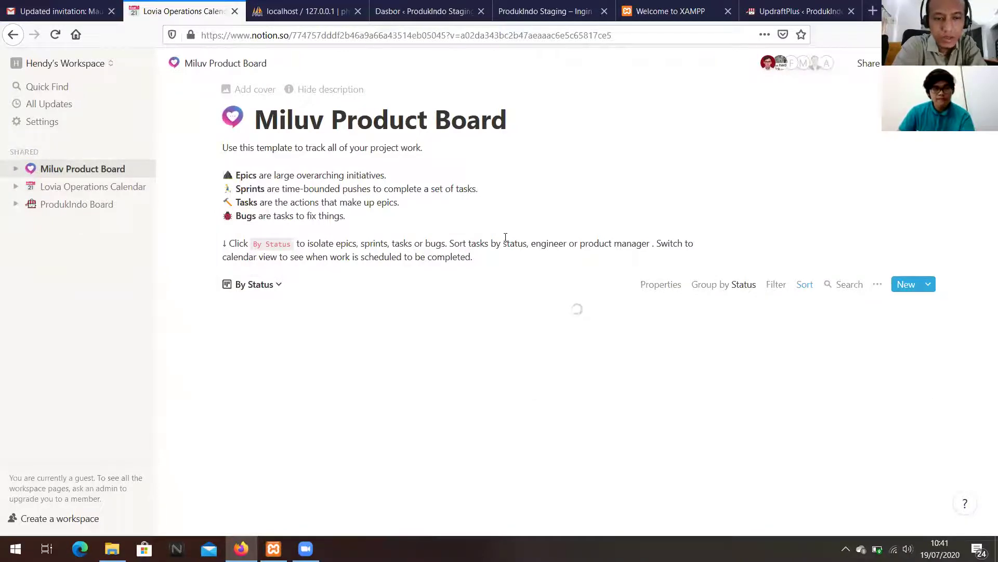
scroll(501, 239, "down", 3)
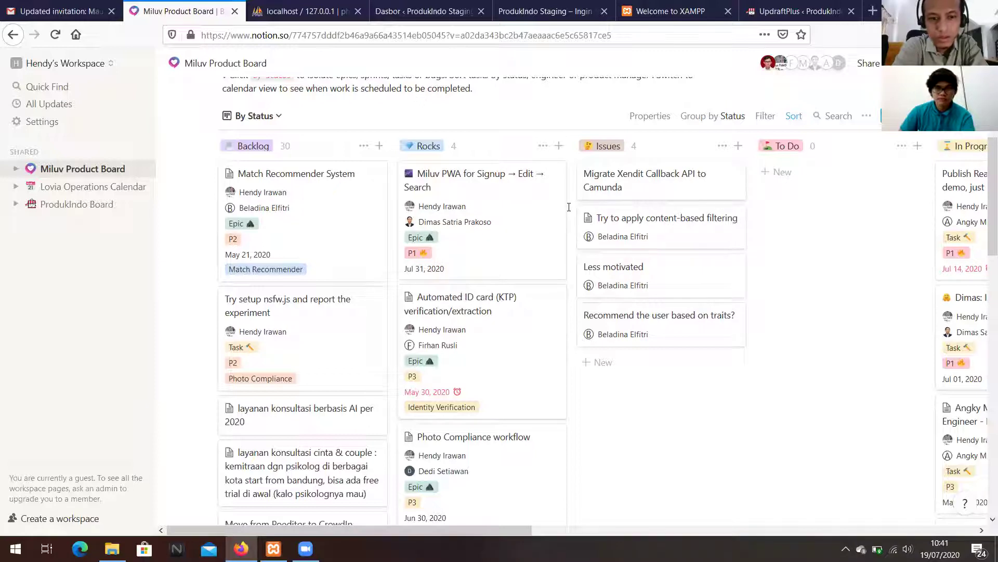
scroll(569, 207, "down", 1)
scroll(568, 205, "up", 1)
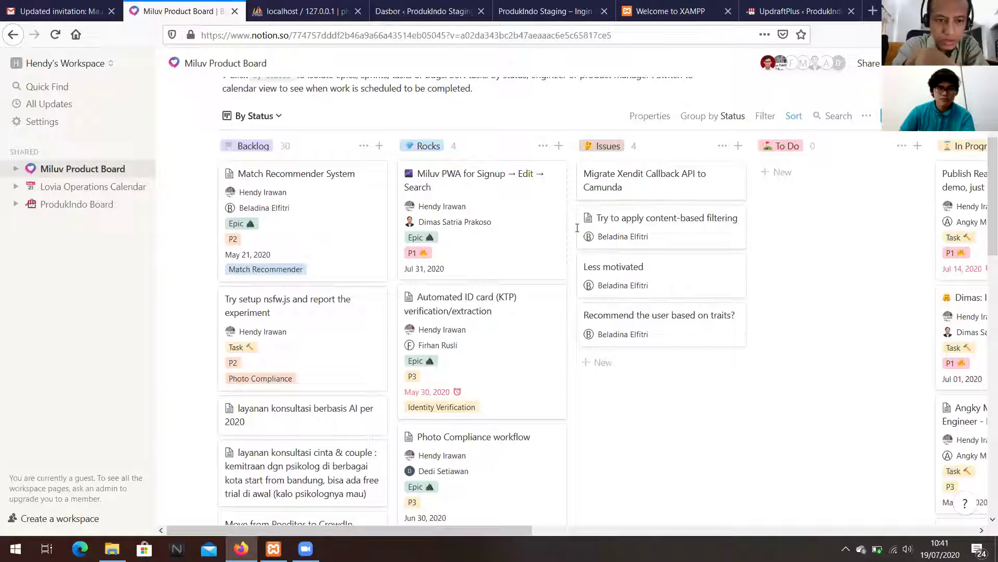
scroll(577, 227, "down", 3)
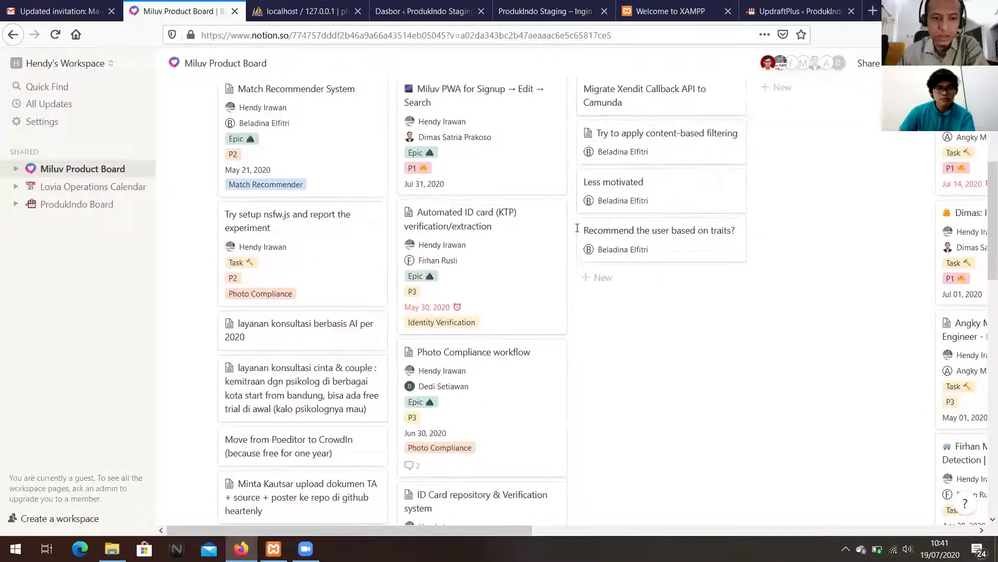
scroll(577, 228, "down", 15)
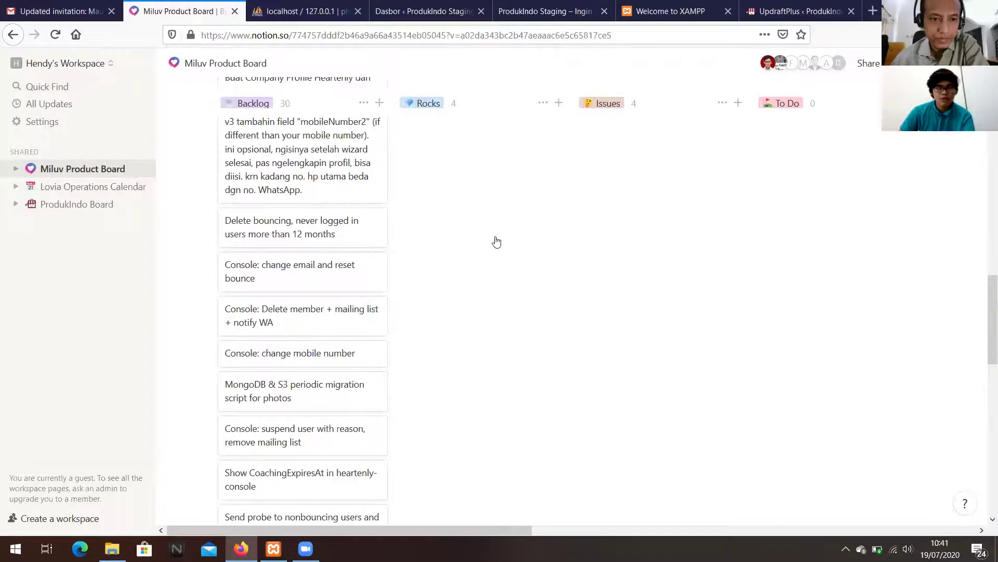
scroll(497, 242, "up", 7)
left_click(425, 242)
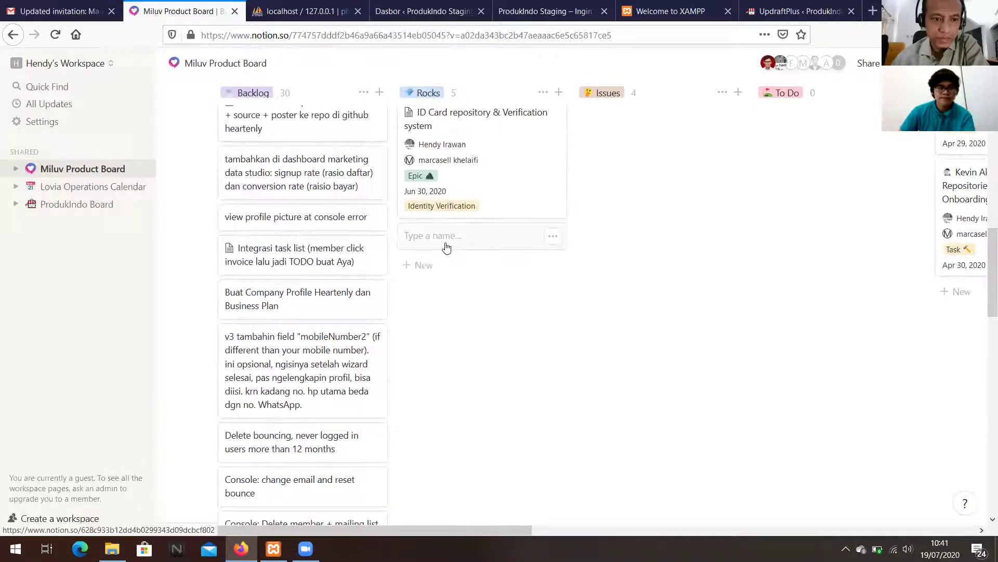
left_click(436, 282)
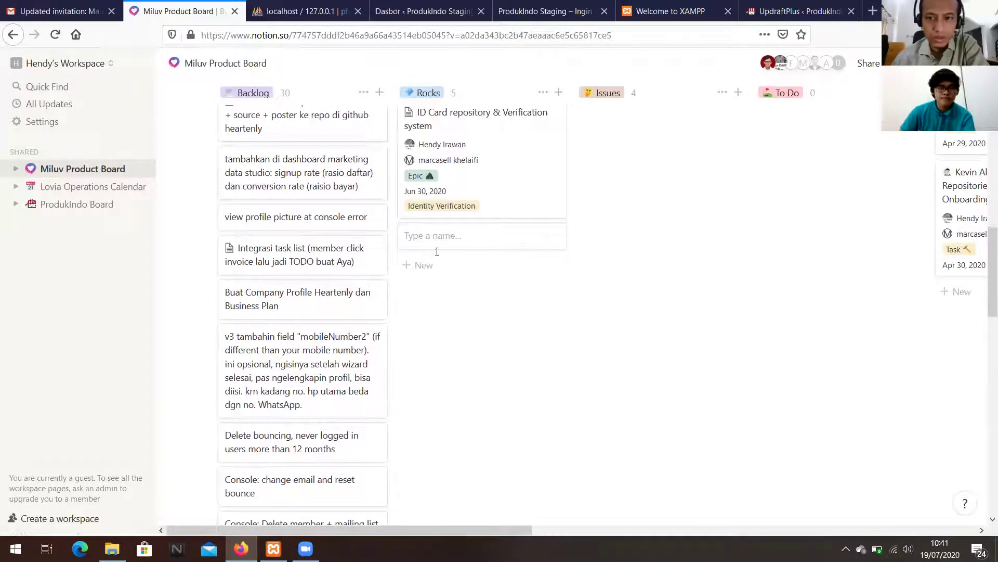
scroll(452, 268, "up", 3)
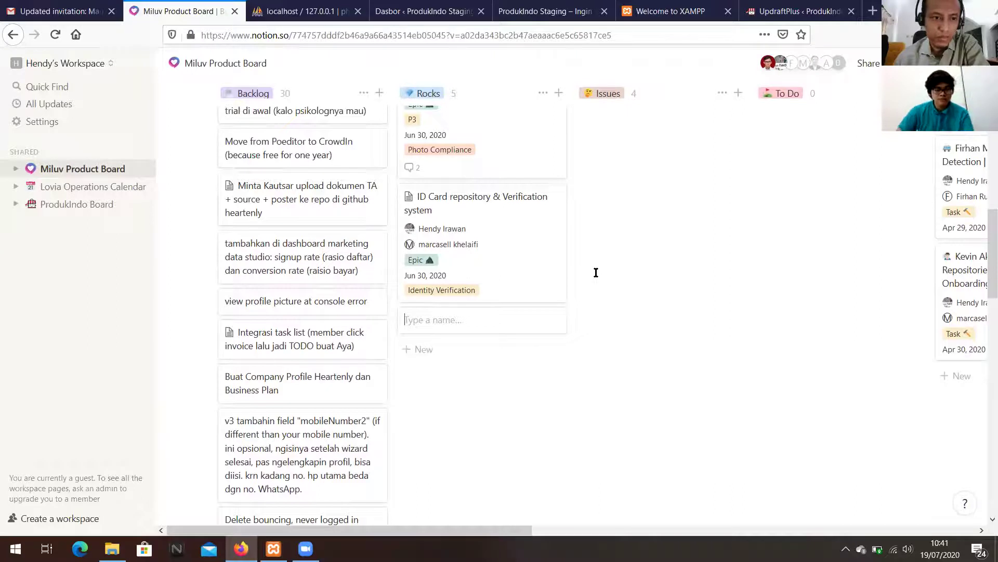
Title the new Rocks card with the team member's first name and open its page.
type("Maulana")
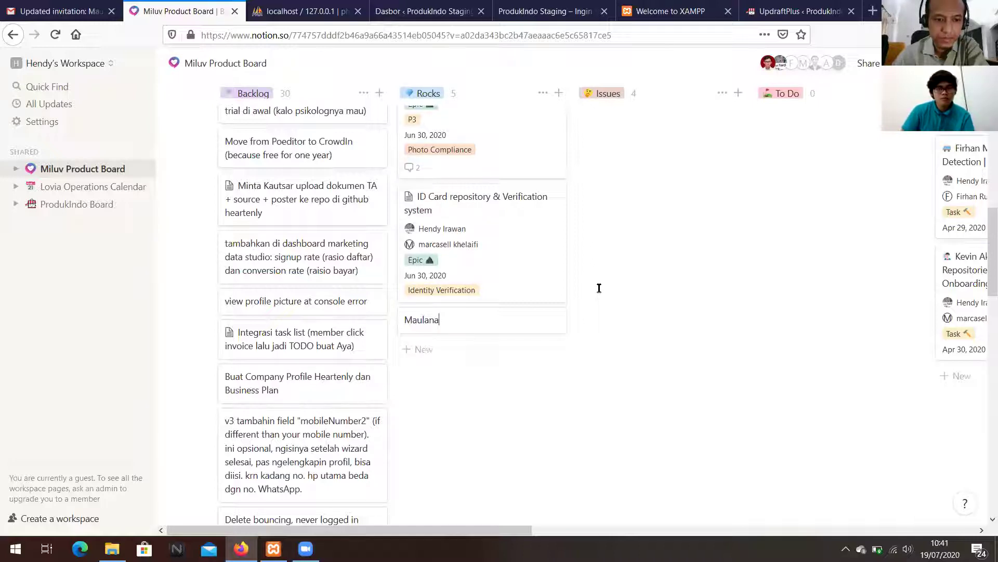
left_click(452, 329)
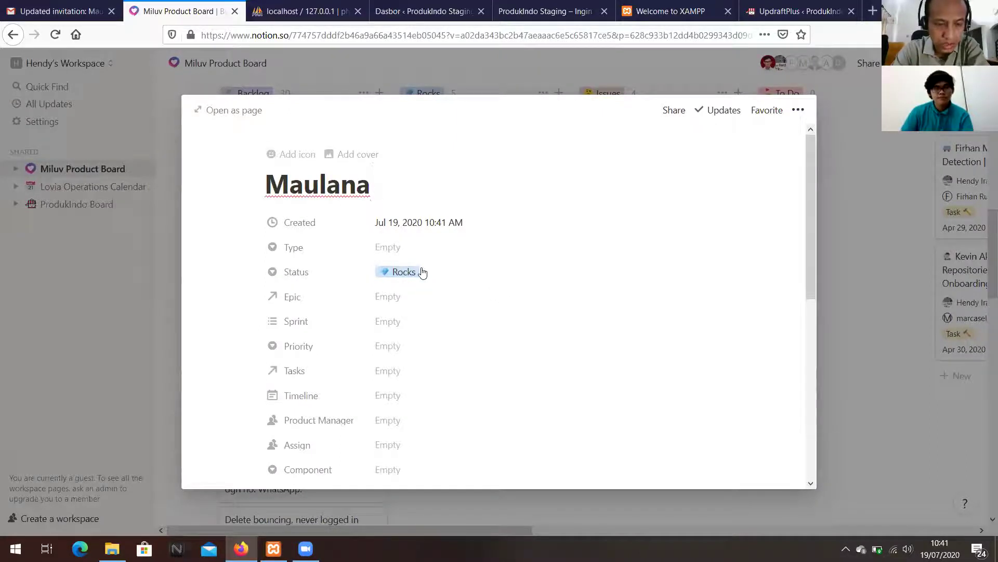
Set the card's Type to Epic and Priority to P3.
scroll(422, 270, "down", 2)
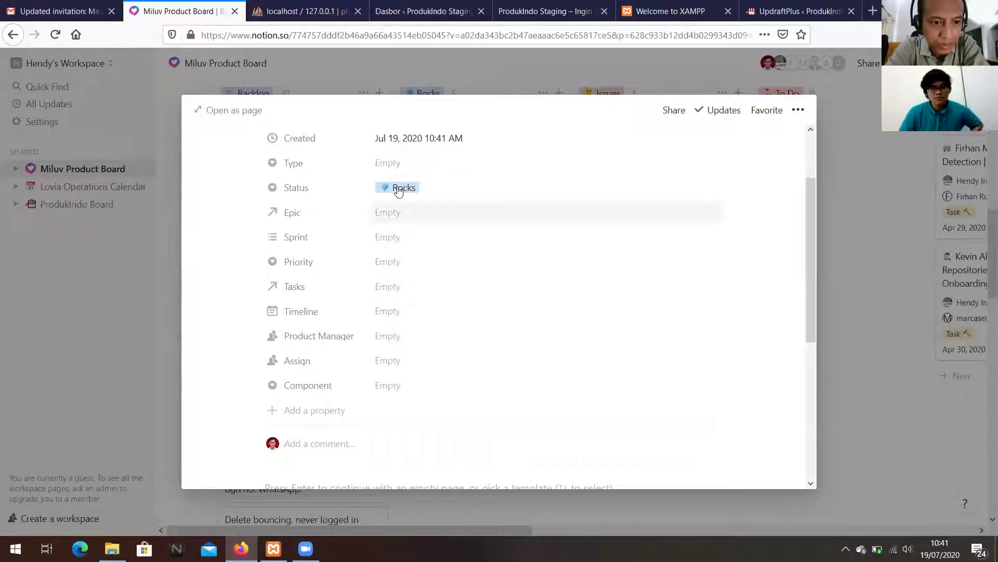
left_click(393, 163)
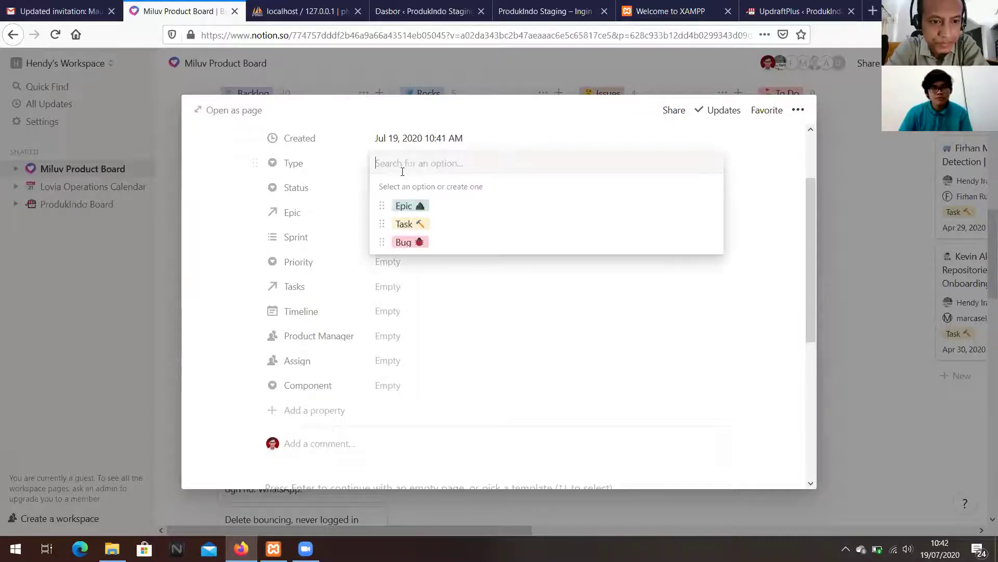
left_click(402, 207)
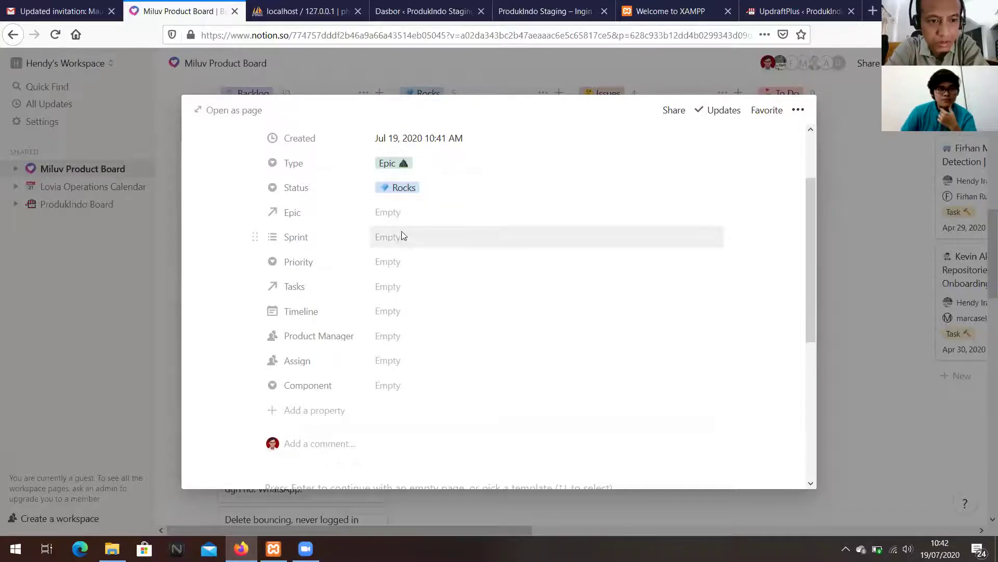
left_click(386, 263)
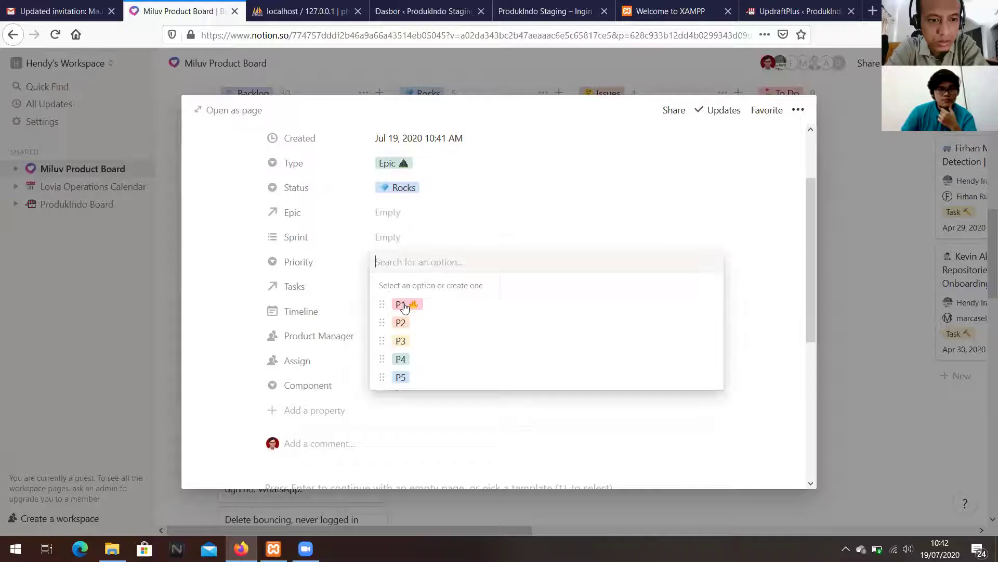
left_click(406, 343)
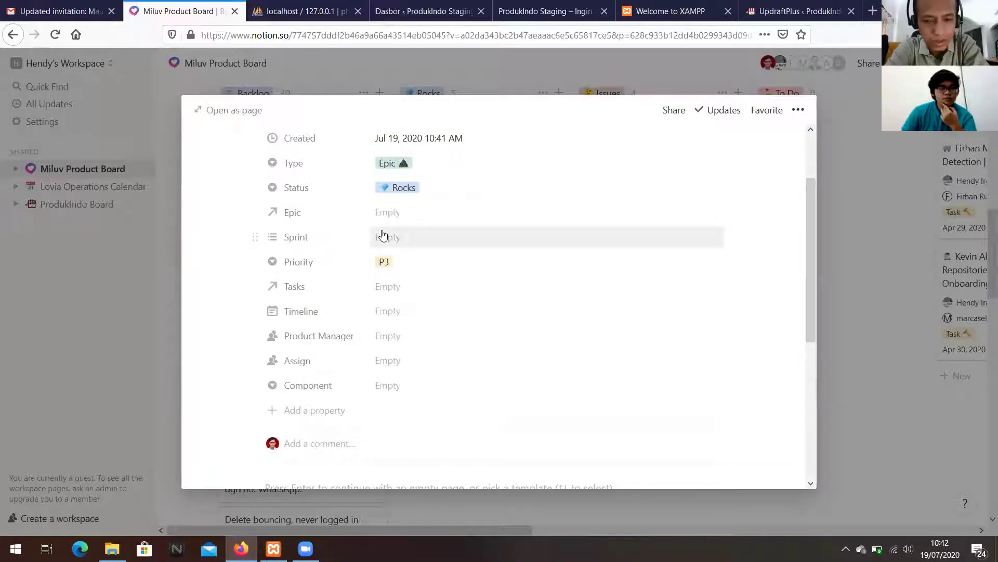
Pick the Product Manager and assign the card to its namesake team member.
left_click(385, 337)
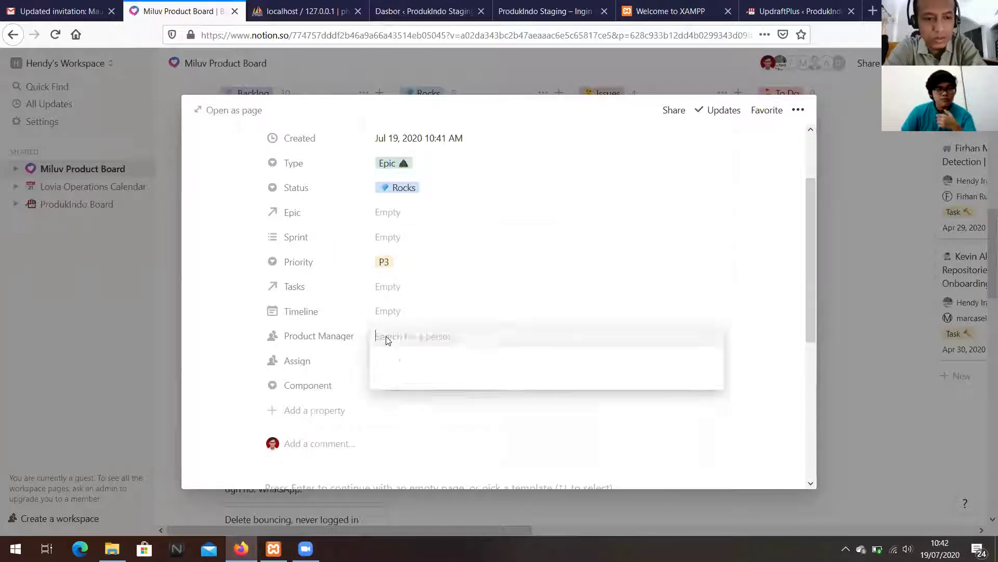
type("Hen")
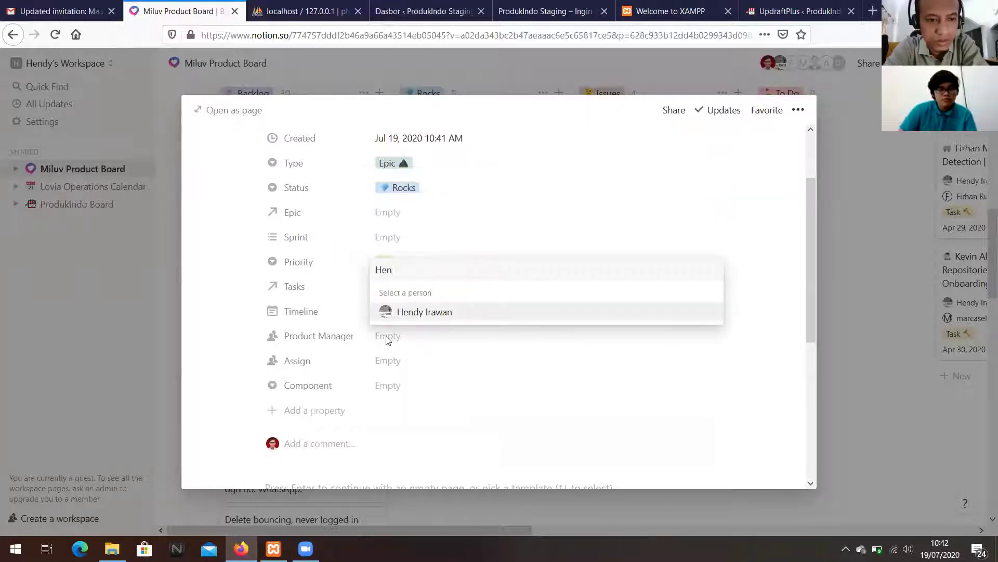
key("Return")
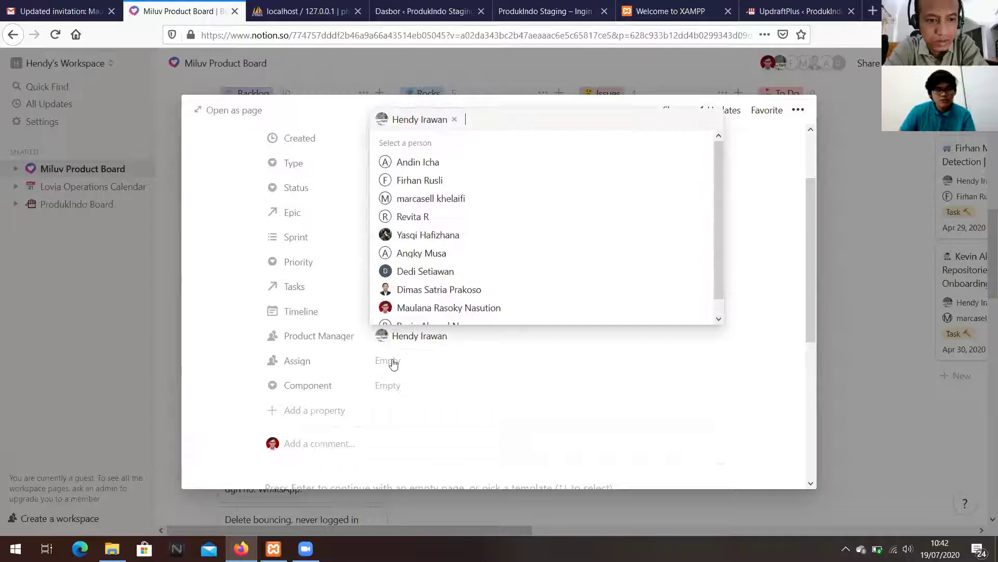
left_click(393, 364)
left_click(391, 360)
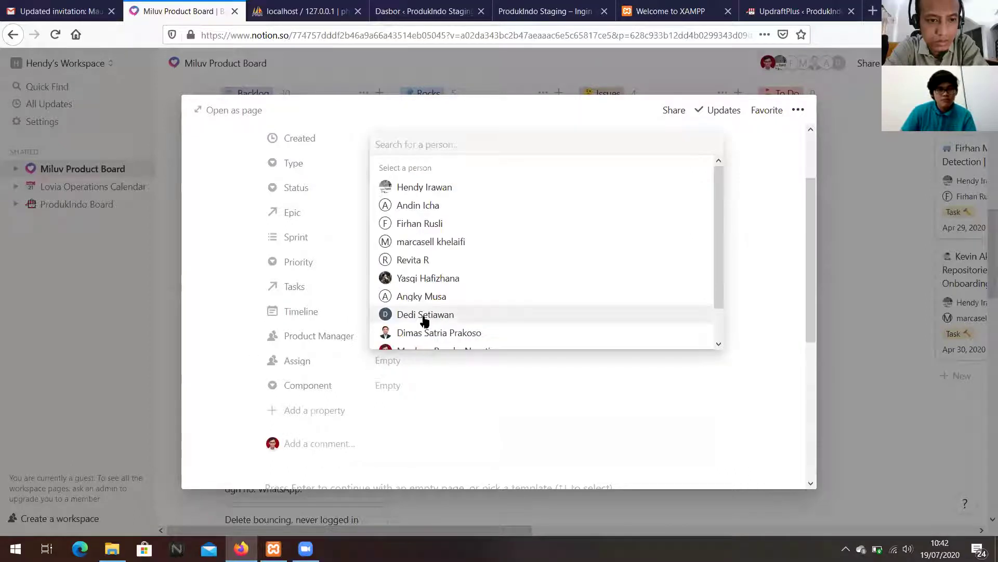
type("Maulan")
key("Return")
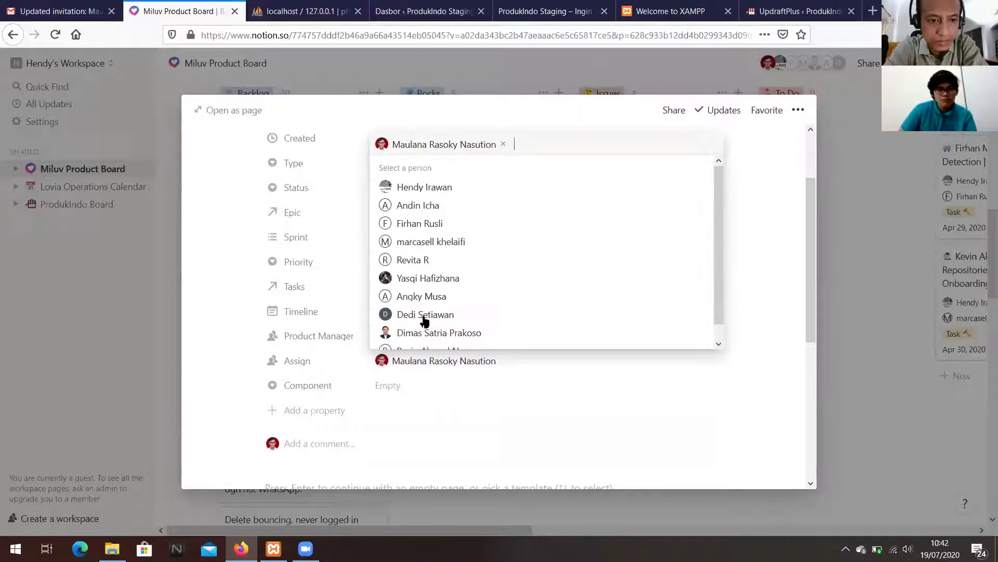
left_click(481, 385)
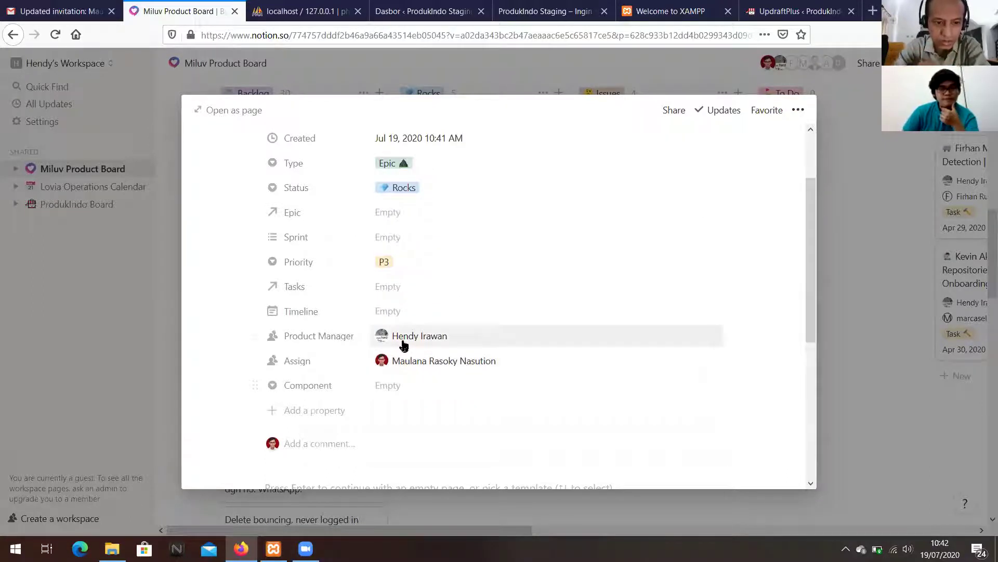
scroll(403, 336, "down", 5)
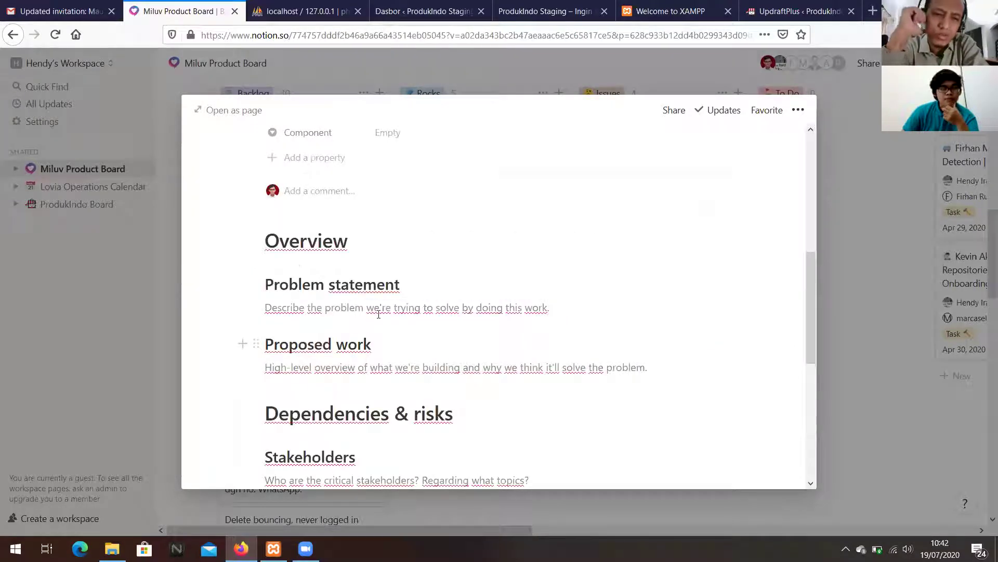
Select the 'Describe the problem…' placeholder sentence under Problem statement.
scroll(379, 314, "down", 3)
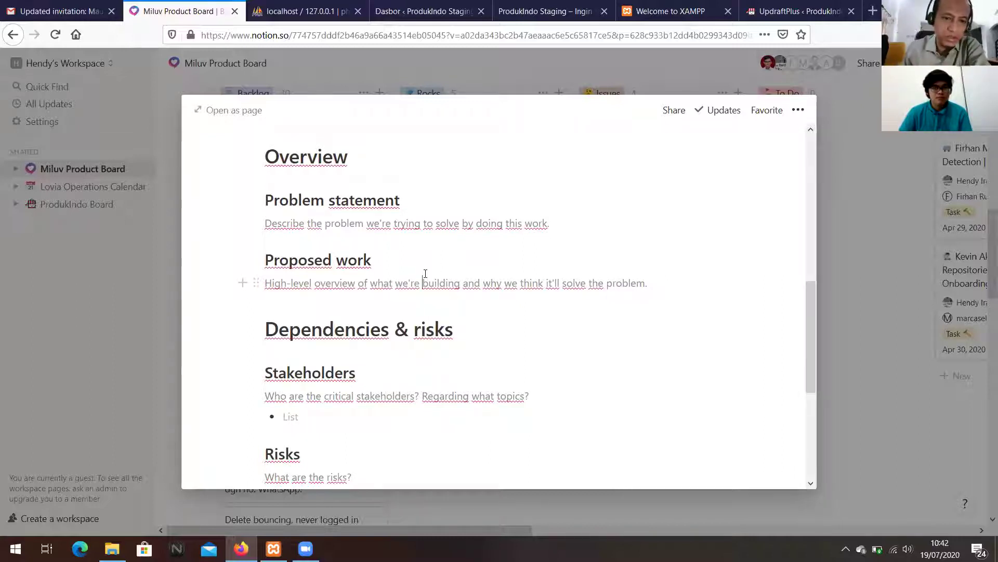
scroll(424, 273, "down", 3)
scroll(447, 277, "up", 6)
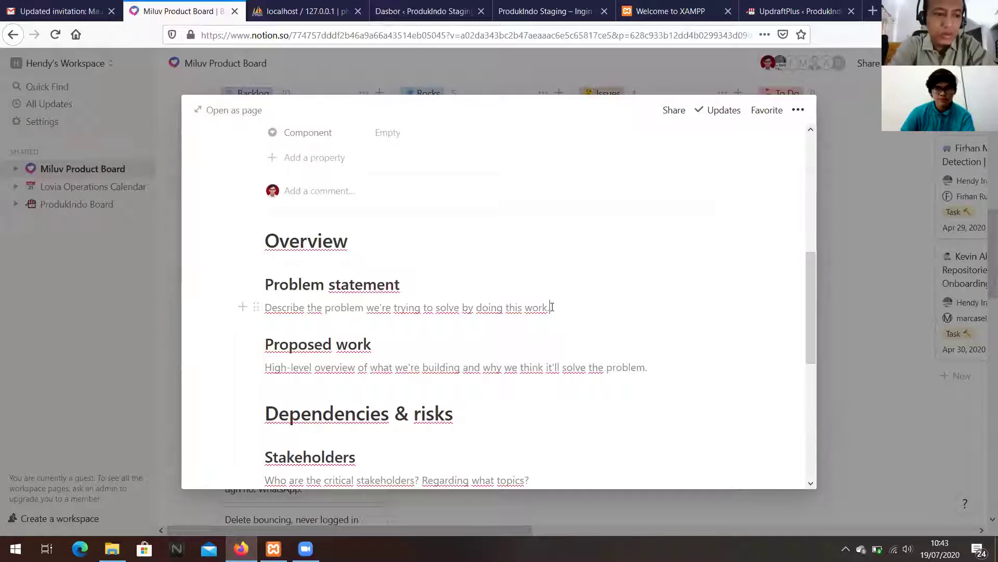
mouse_move(552, 307)
left_mouse_down()
mouse_move(526, 307)
mouse_move(559, 312)
left_mouse_up()
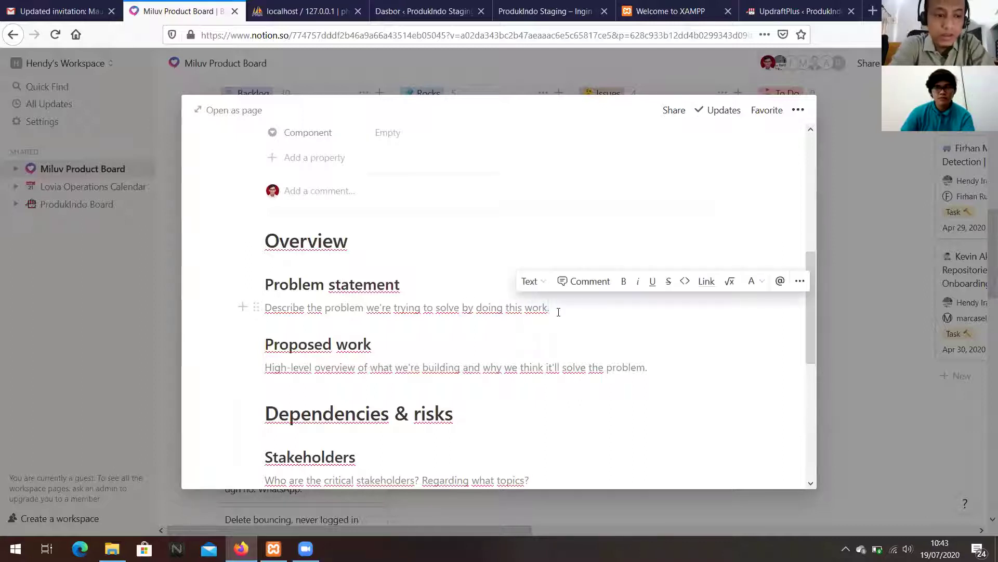
left_click(559, 312)
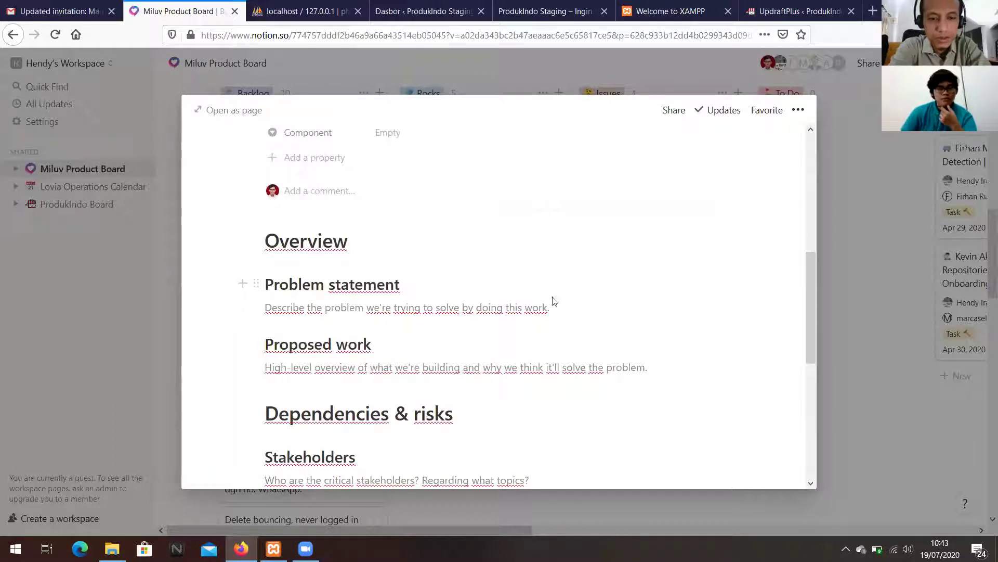
left_click_drag(549, 307, 265, 307)
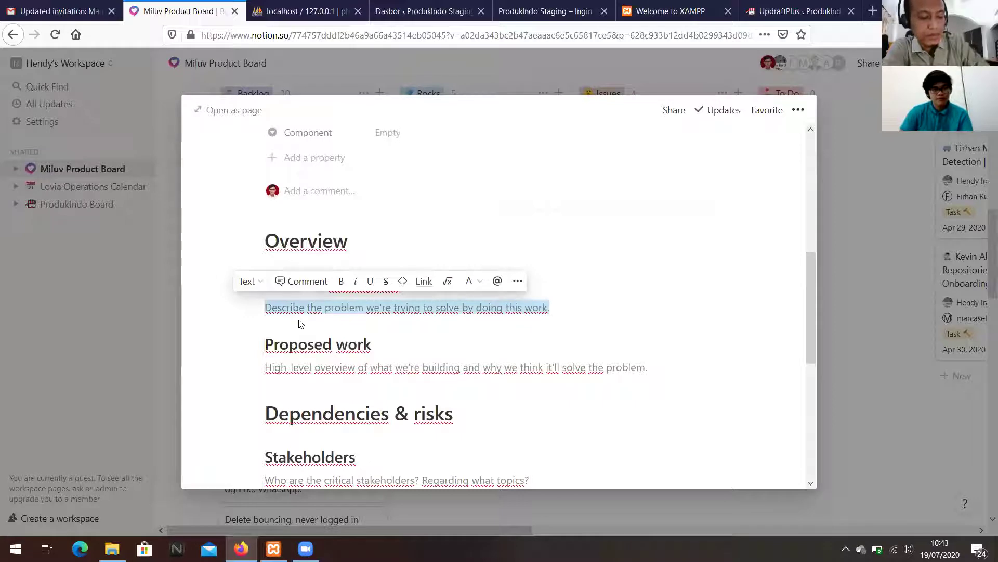
Make the Problem statement read 'Extend WooCommerce or WordPress functionality and integrate to another system'.
key("BackSpace")
type("Extend")
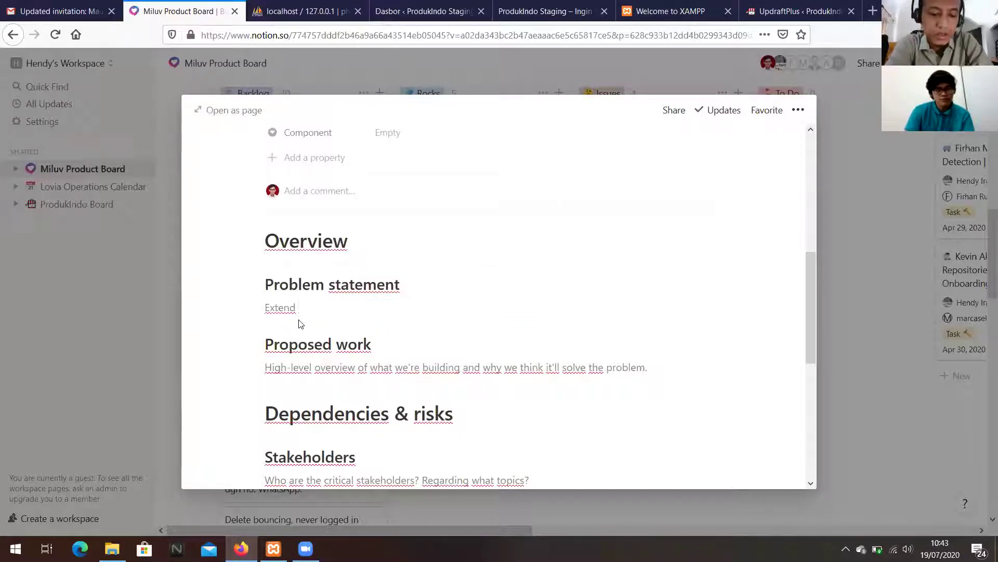
type(" Woo")
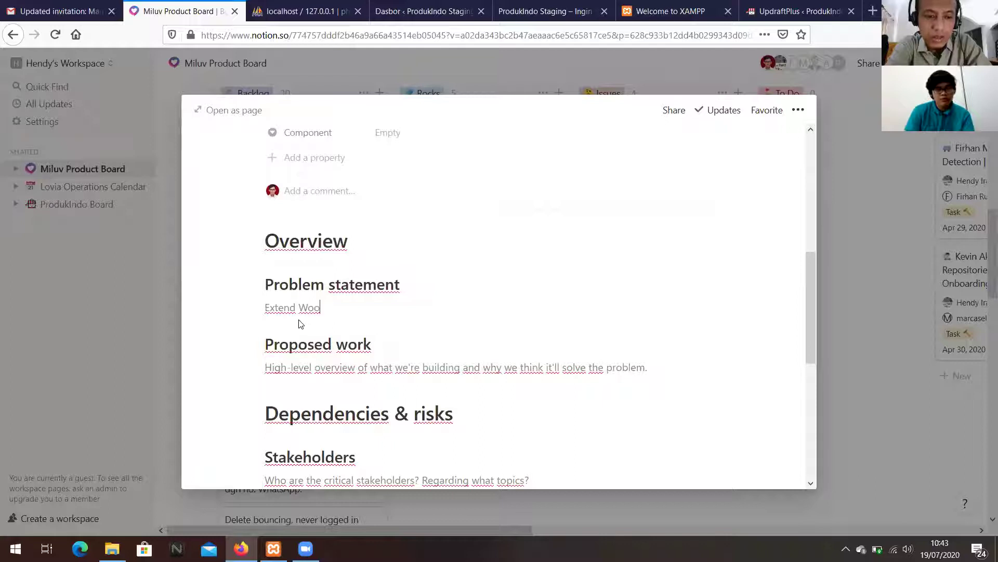
type("Commerce")
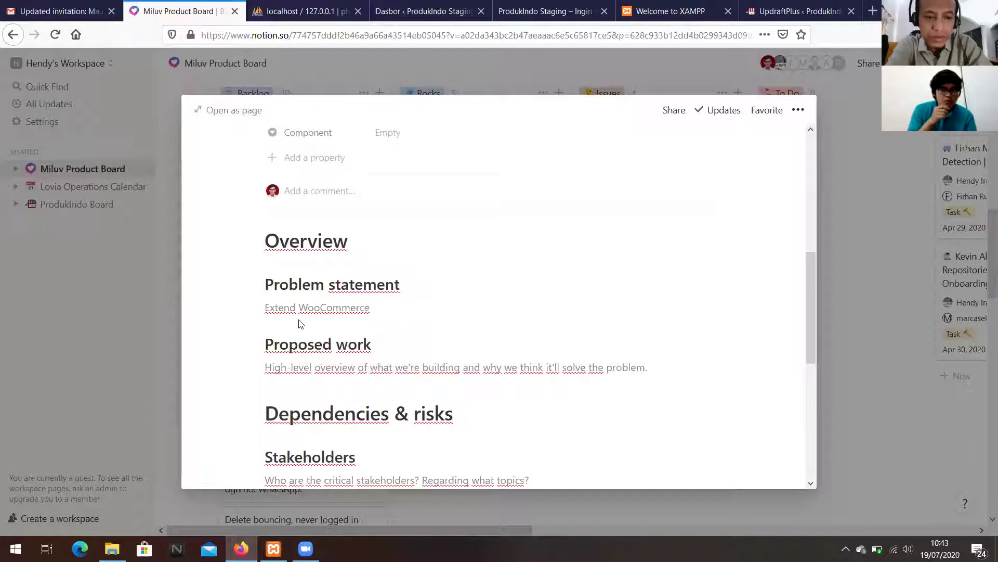
type("or WordP")
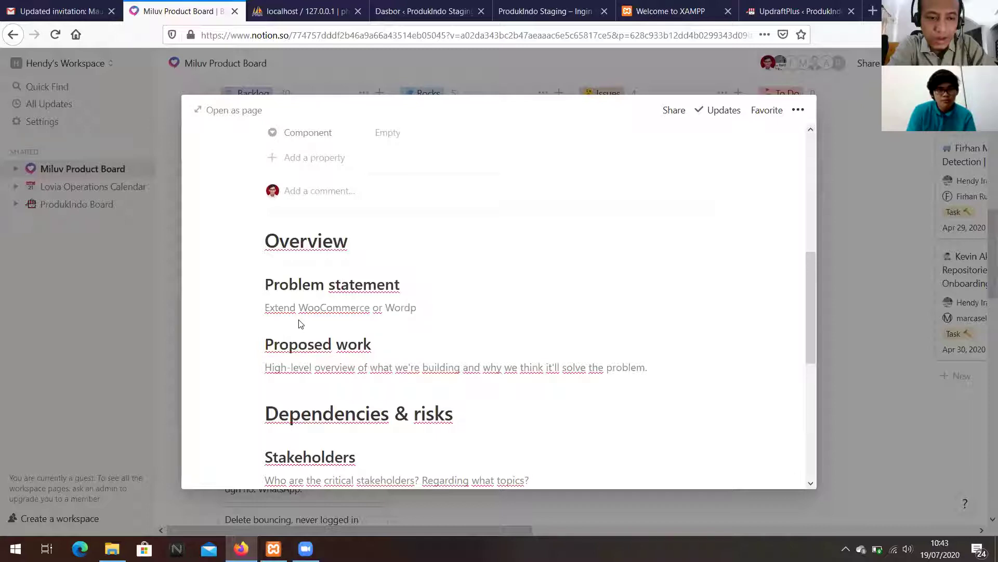
type("res")
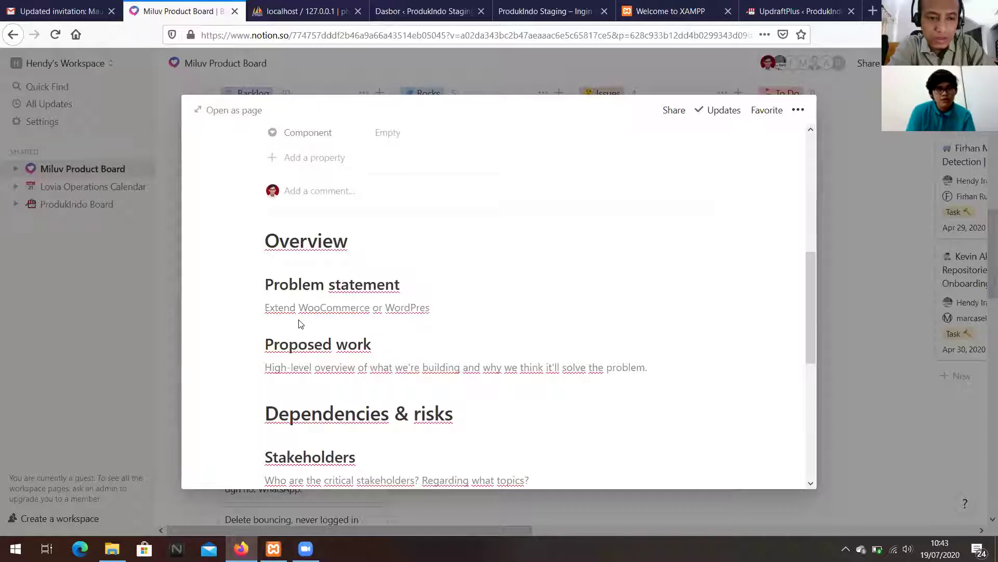
type(" fun")
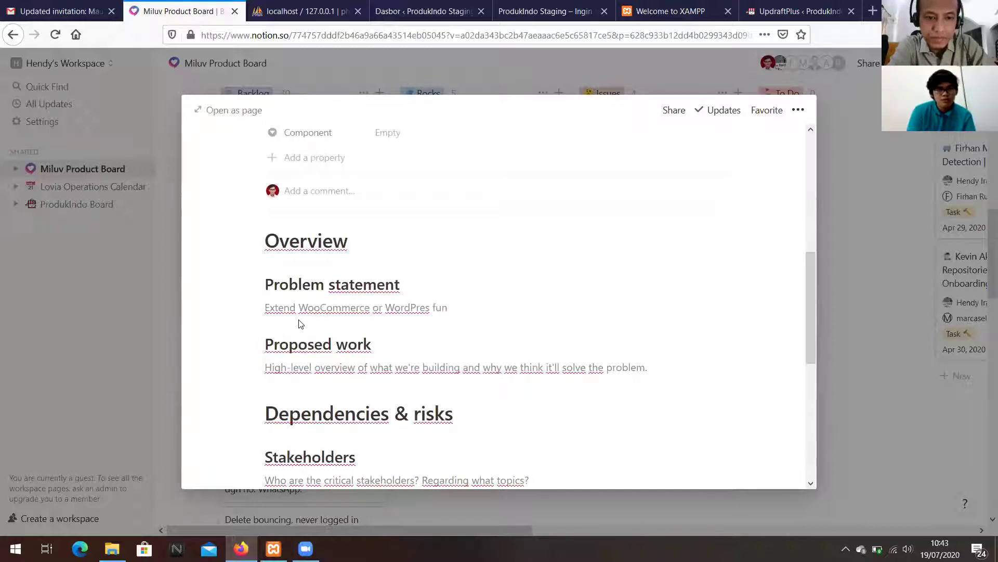
type("ctionalit")
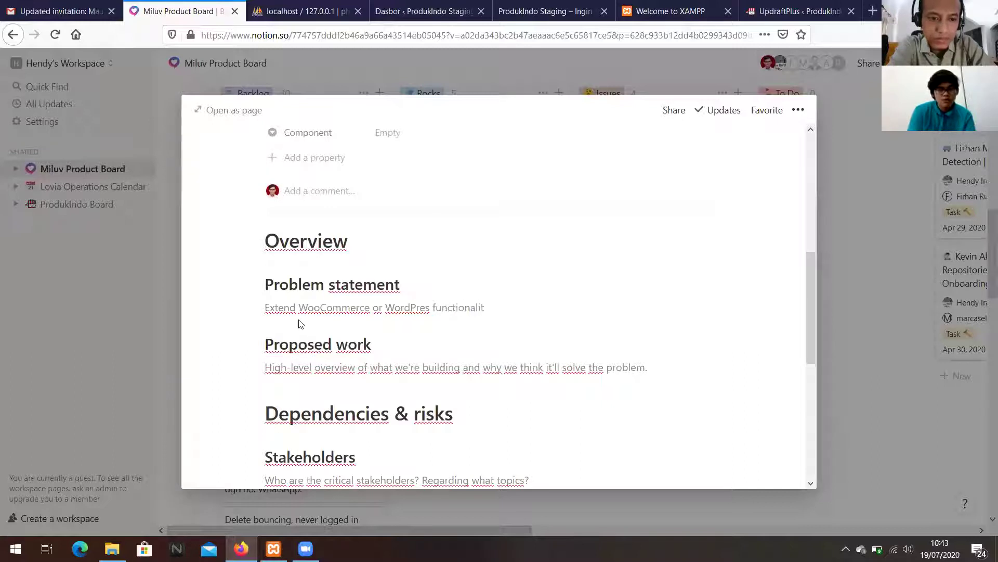
type("y and integr")
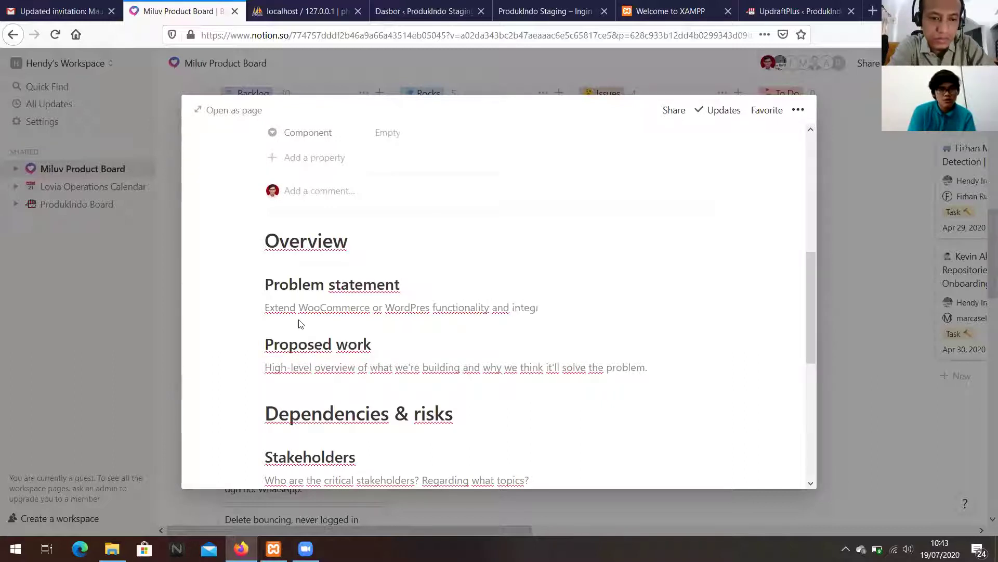
type("ate to")
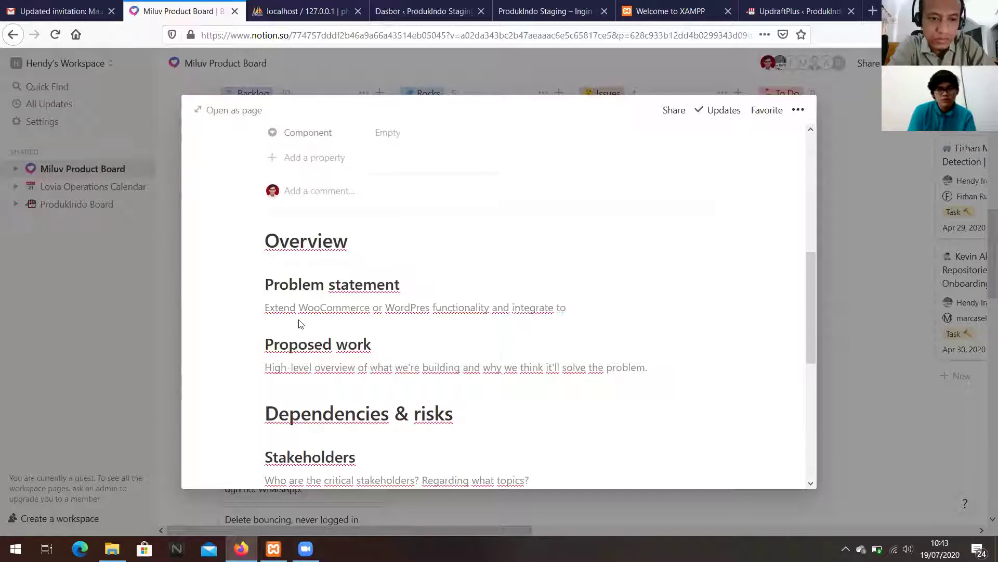
type(" another system")
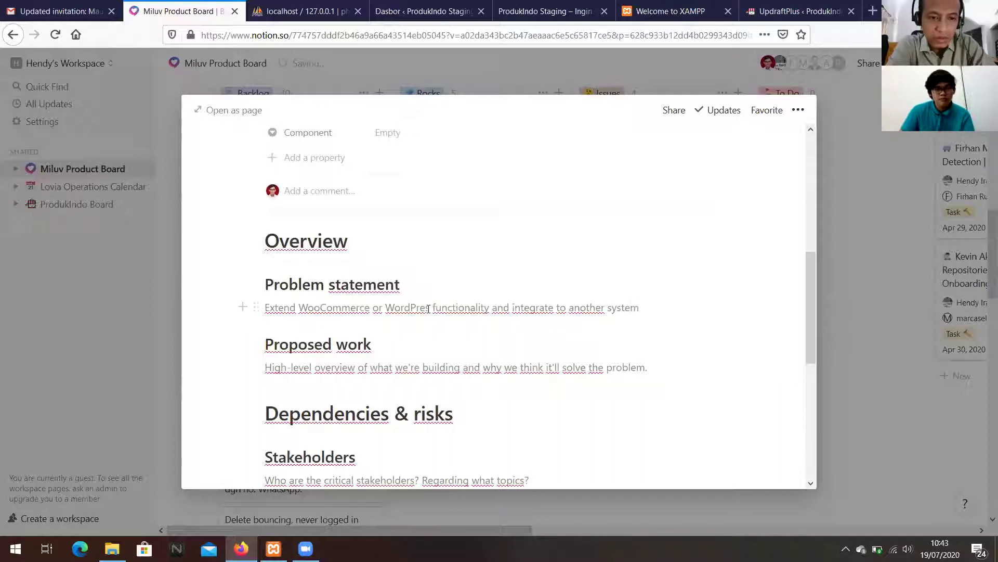
left_click(428, 307)
type("d")
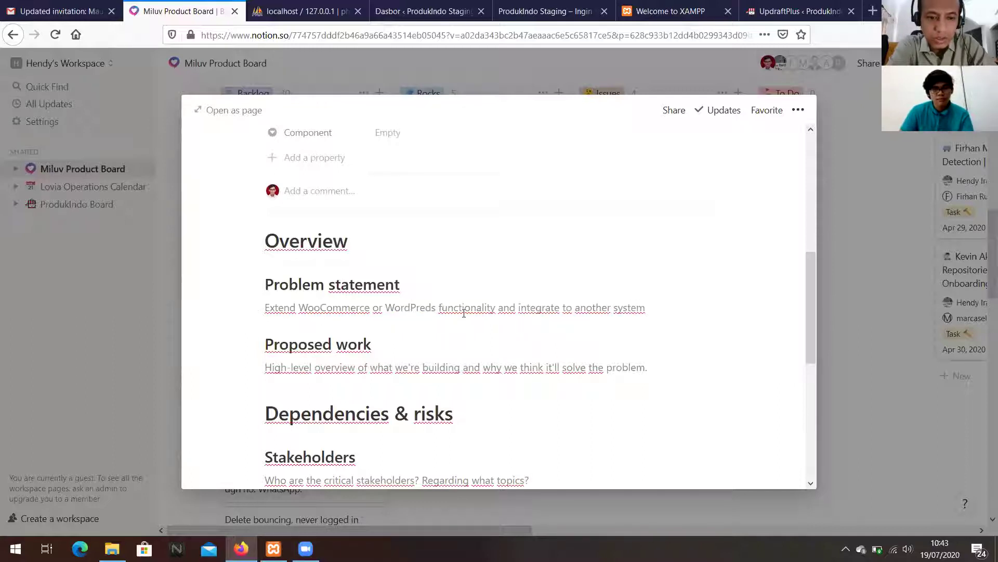
key("BackSpace")
type("s")
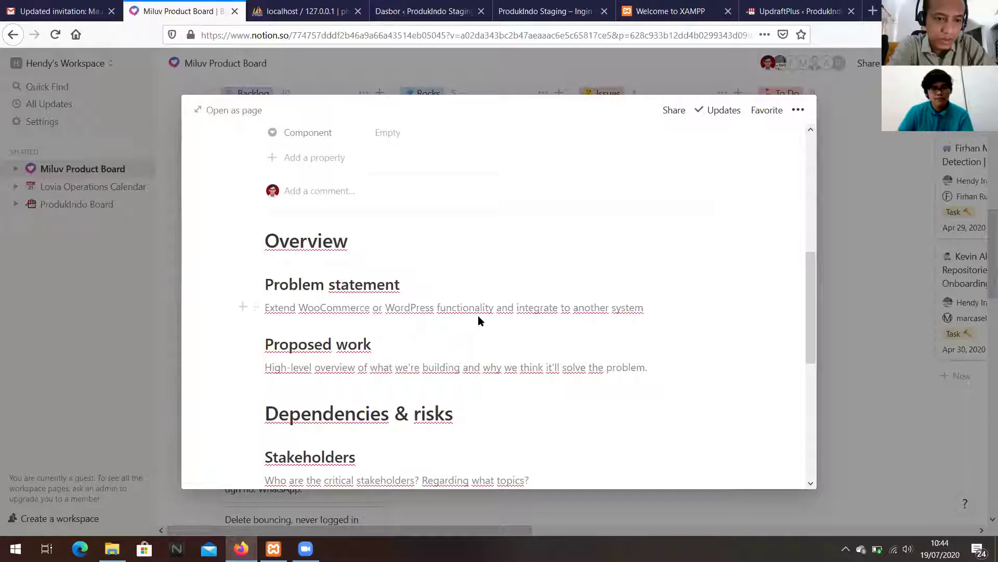
left_click(475, 308)
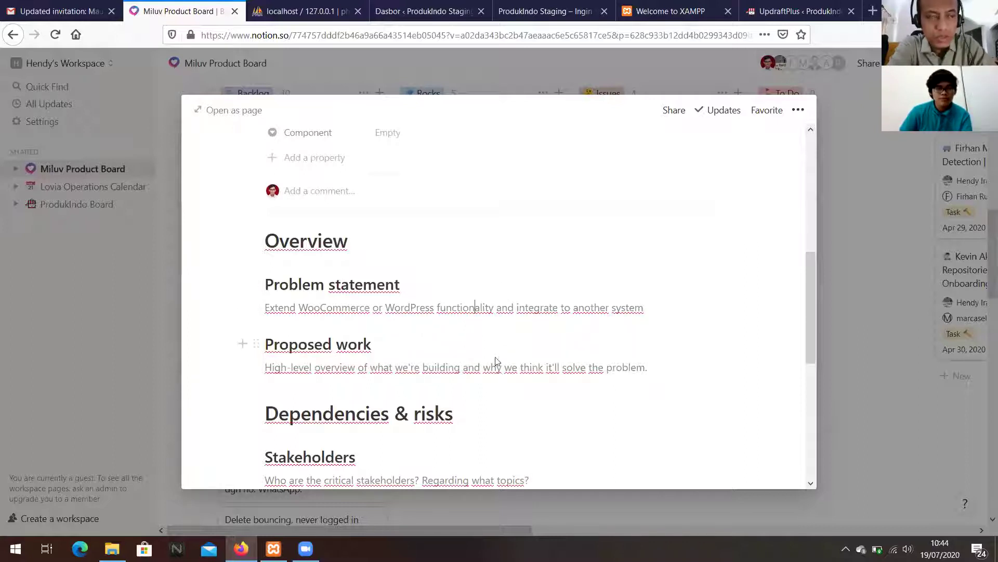
Try selecting the Proposed work placeholder sentence, then deselect it.
left_click_drag(650, 367, 261, 373)
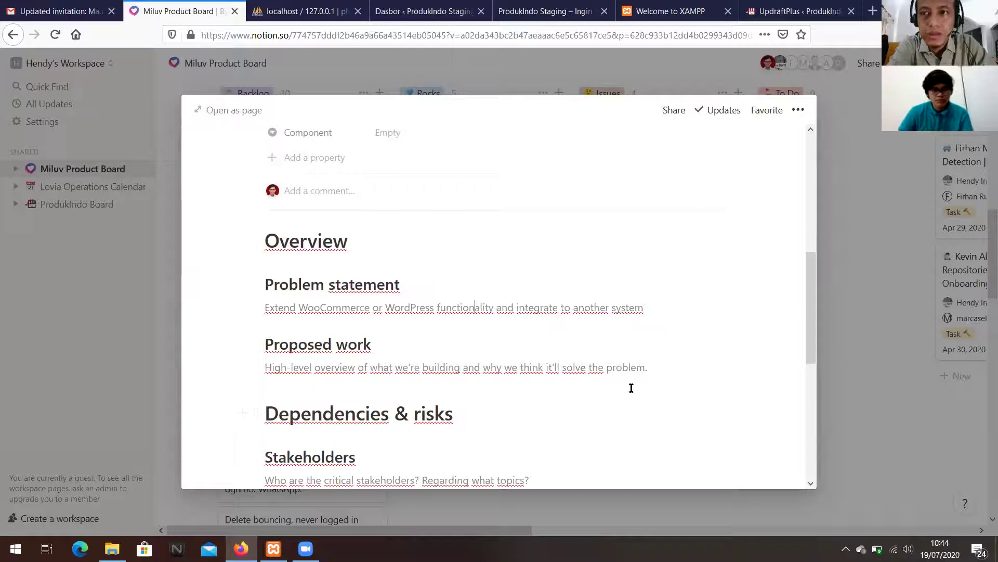
left_click_drag(649, 368, 270, 381)
left_click(270, 381)
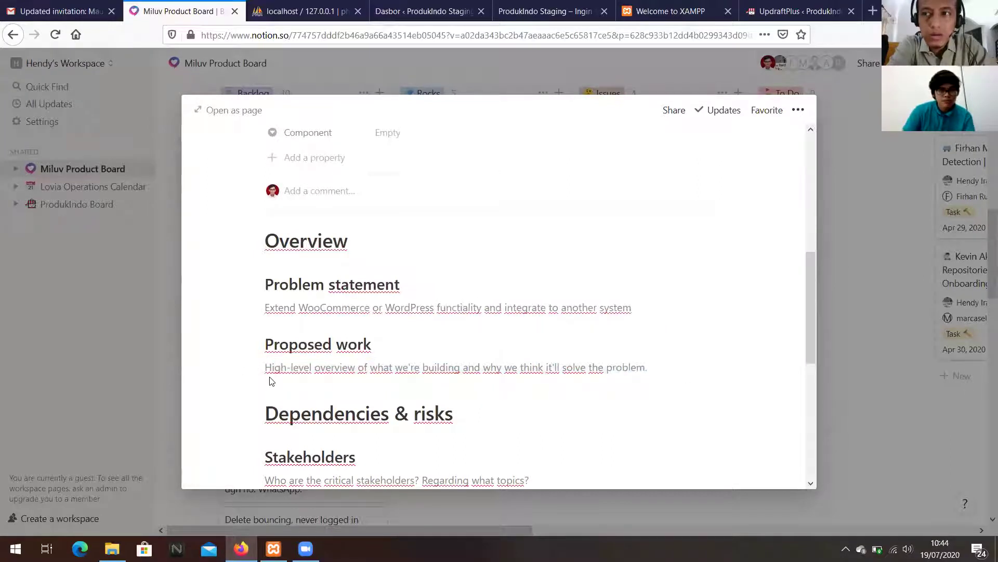
Swap the Proposed work placeholder for numbered items 'Learn how WordPress, WooCommerce, and Dokan works' and 'Fix bug'.
left_click(656, 368)
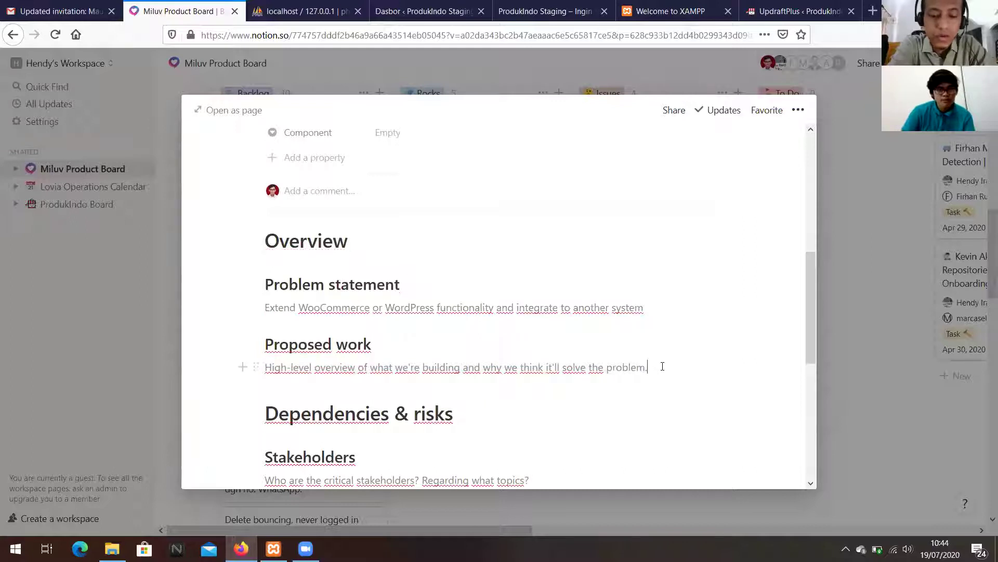
key("BackSpace")
key("BackSpace")
key("BackSpace")
key("BackSpace")
key("BackSpace")
key("BackSpace")
key("BackSpace")
key("BackSpace")
key("BackSpace")
key("BackSpace")
key("BackSpace")
key("BackSpace")
key("BackSpace")
key("BackSpace")
key("BackSpace")
key("BackSpace")
key("BackSpace")
key("BackSpace")
key("BackSpace")
key("BackSpace")
key("BackSpace")
key("BackSpace")
key("BackSpace")
key("BackSpace")
key("BackSpace")
key("BackSpace")
key("BackSpace")
key("BackSpace")
key("BackSpace")
key("BackSpace")
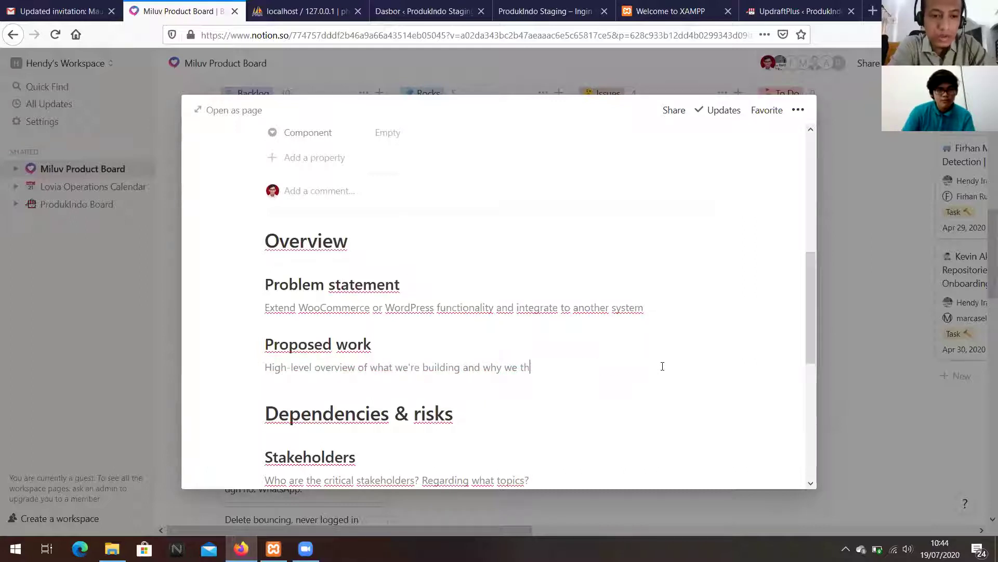
key("BackSpace")
key("BackSpace")
key("BackSpace")
key("BackSpace")
key("BackSpace")
key("BackSpace")
key("BackSpace")
key("BackSpace")
key("BackSpace")
key("BackSpace")
key("BackSpace")
key("BackSpace")
key("BackSpace")
key("BackSpace")
key("BackSpace")
key("BackSpace")
key("BackSpace")
key("BackSpace")
key("BackSpace")
key("BackSpace")
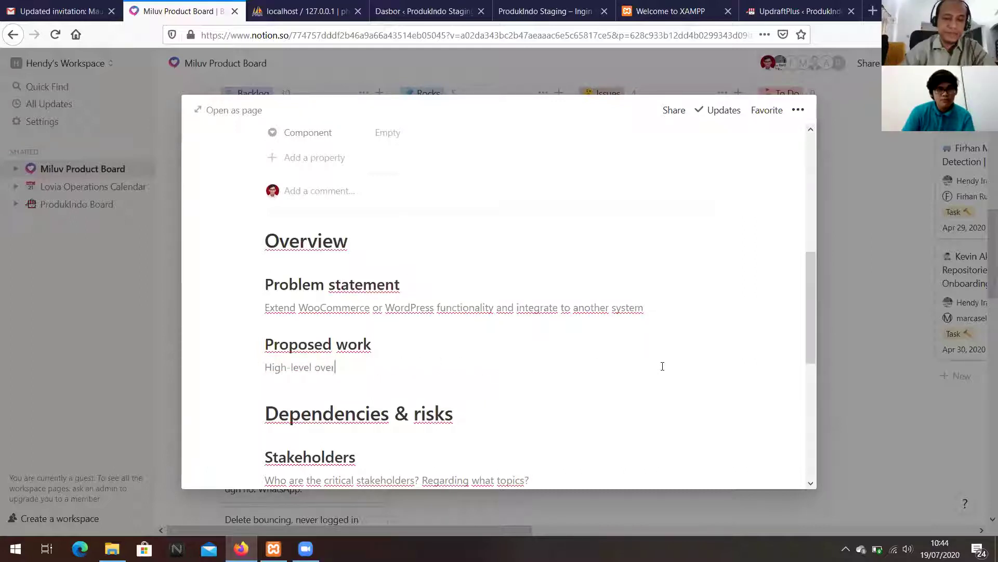
key("BackSpace")
type("1")
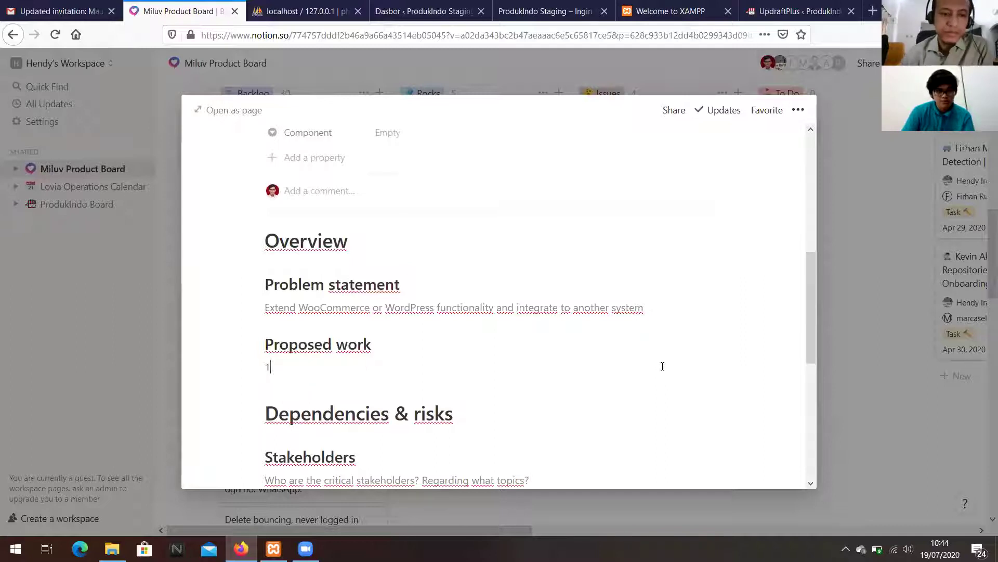
type(". Learn")
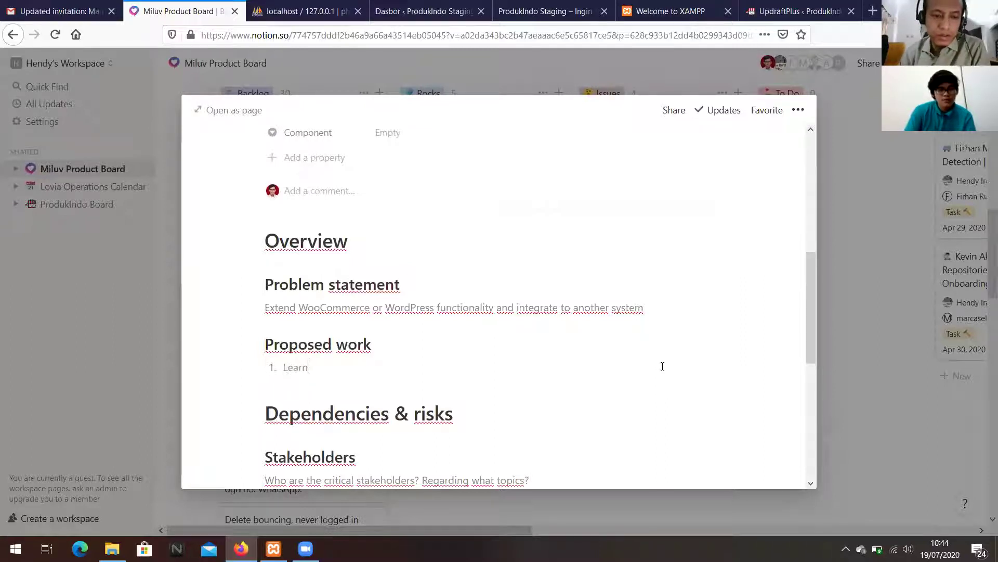
type(" how ")
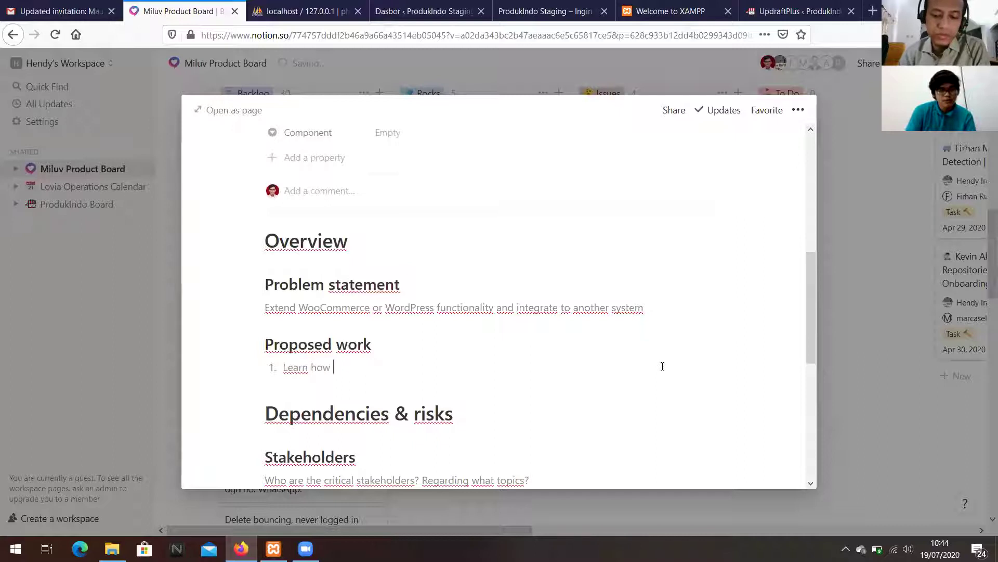
type("W")
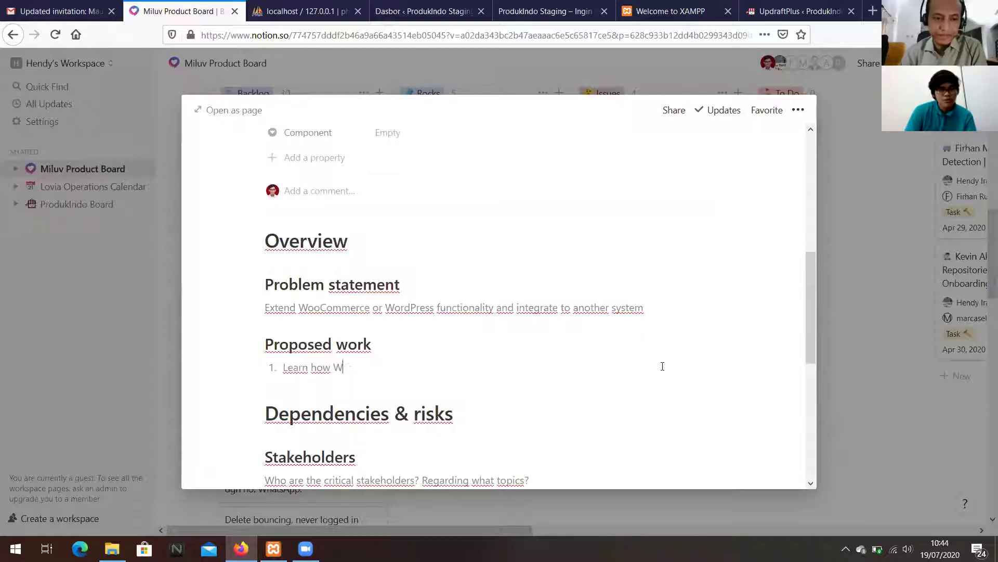
type("ordPress")
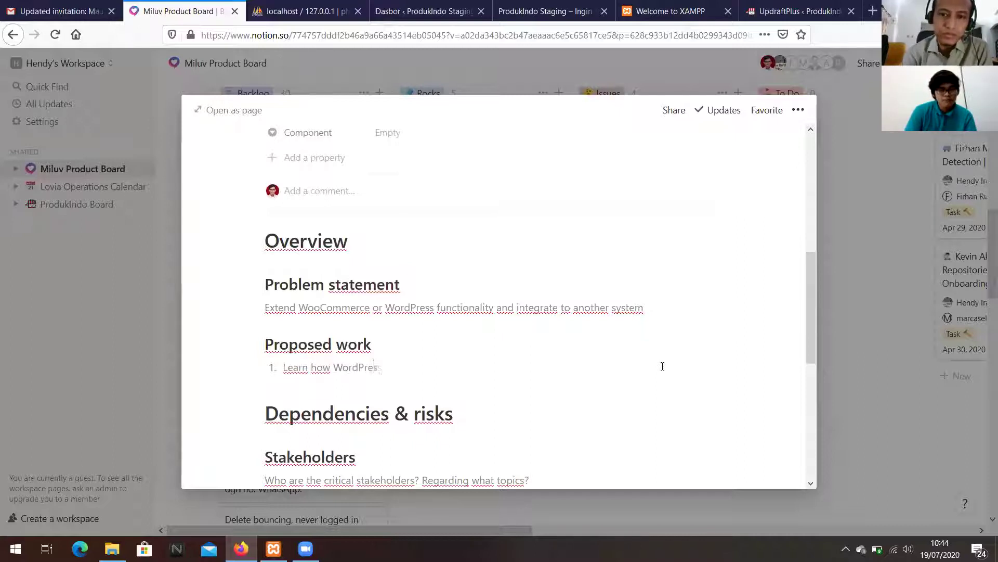
type(", Woo")
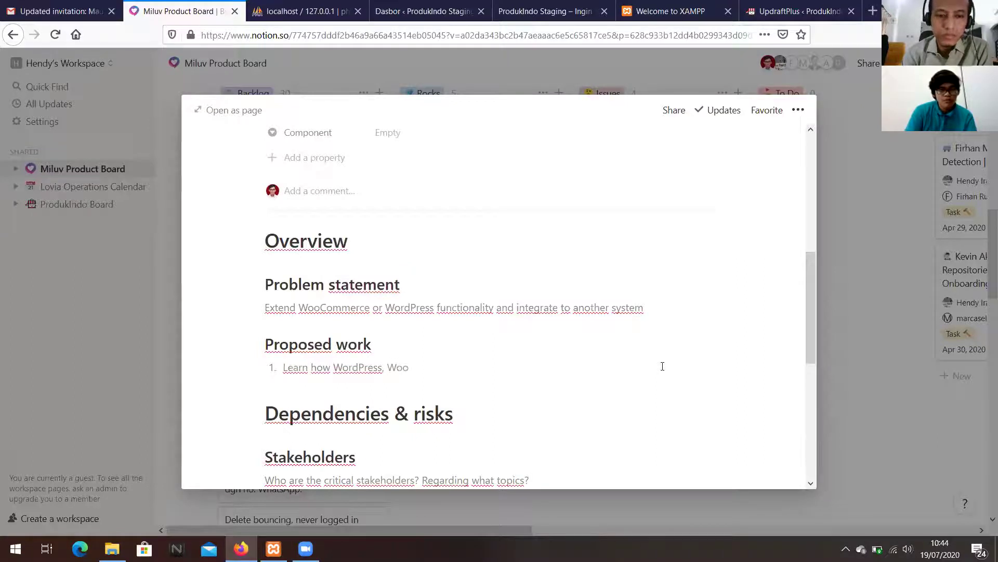
type("Commerce, and Dokan works")
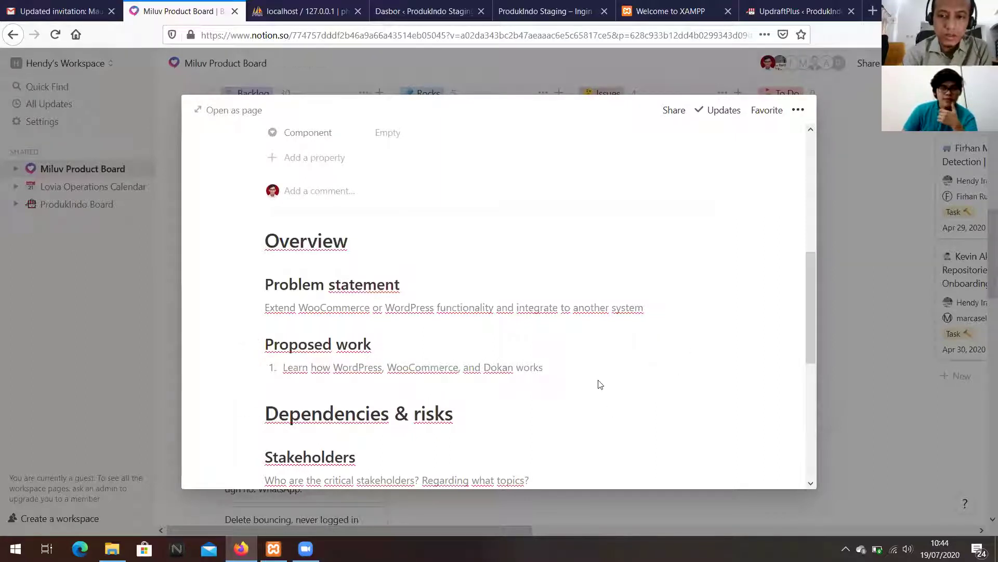
scroll(555, 390, "down", 2)
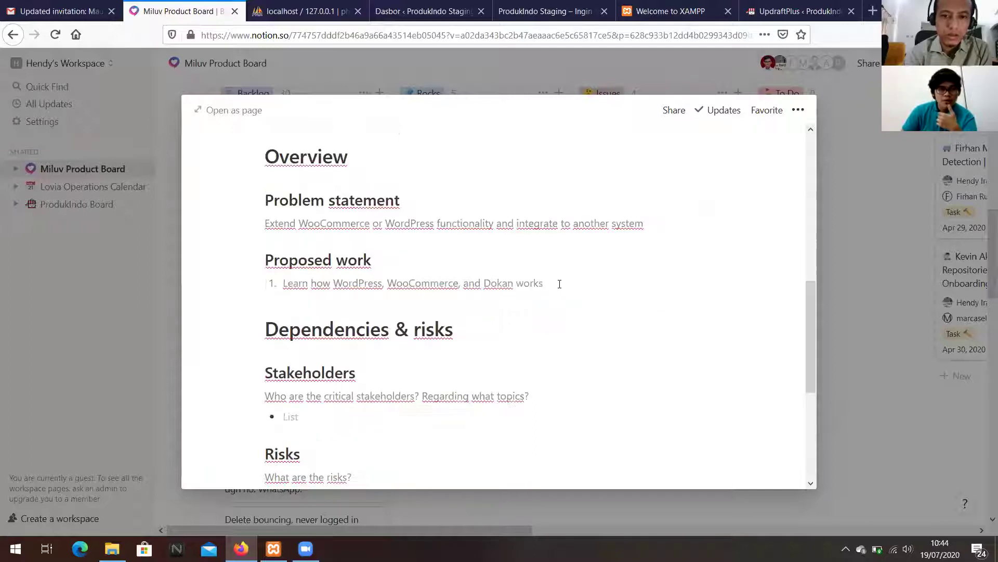
key("Return")
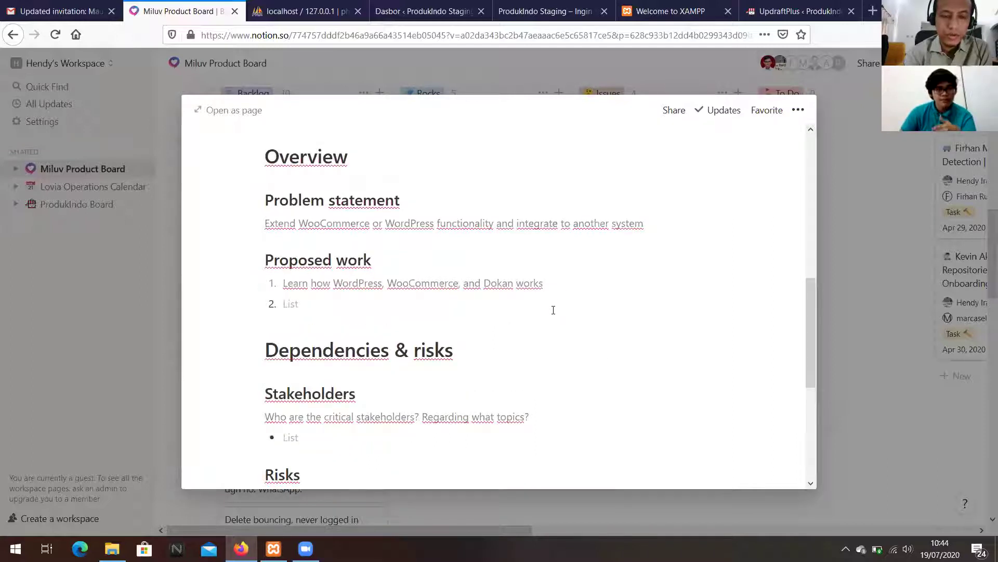
type("Fix bug")
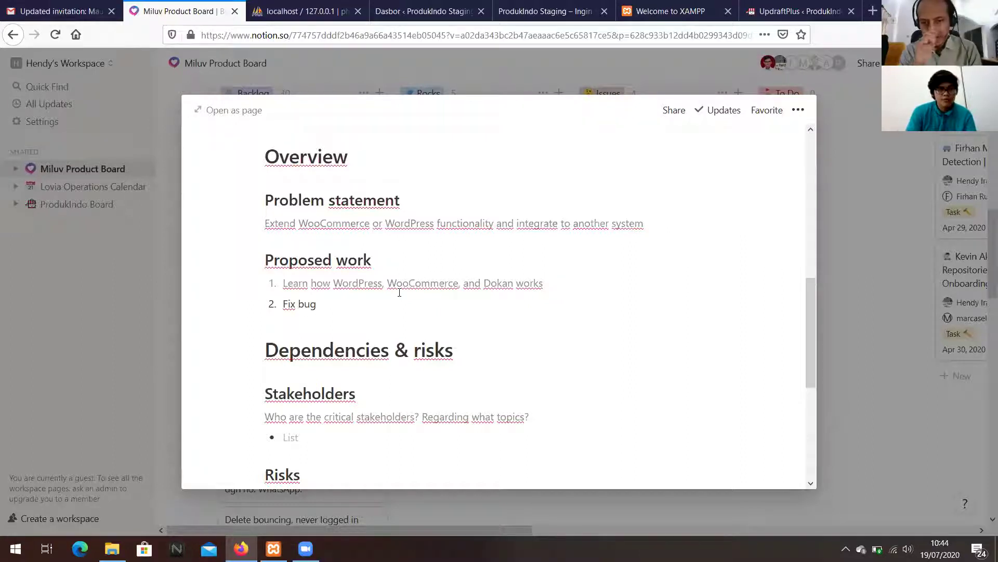
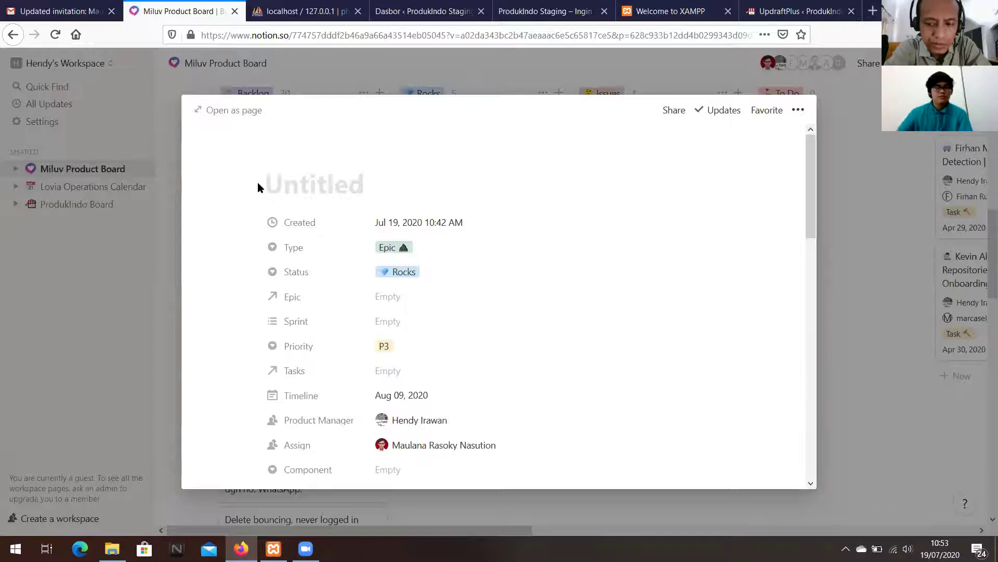
Title the untitled Epic card 'WooCommerce Development and GraphQL Integration' and close the preview.
scroll(310, 220, "down", 5)
scroll(309, 219, "down", 2)
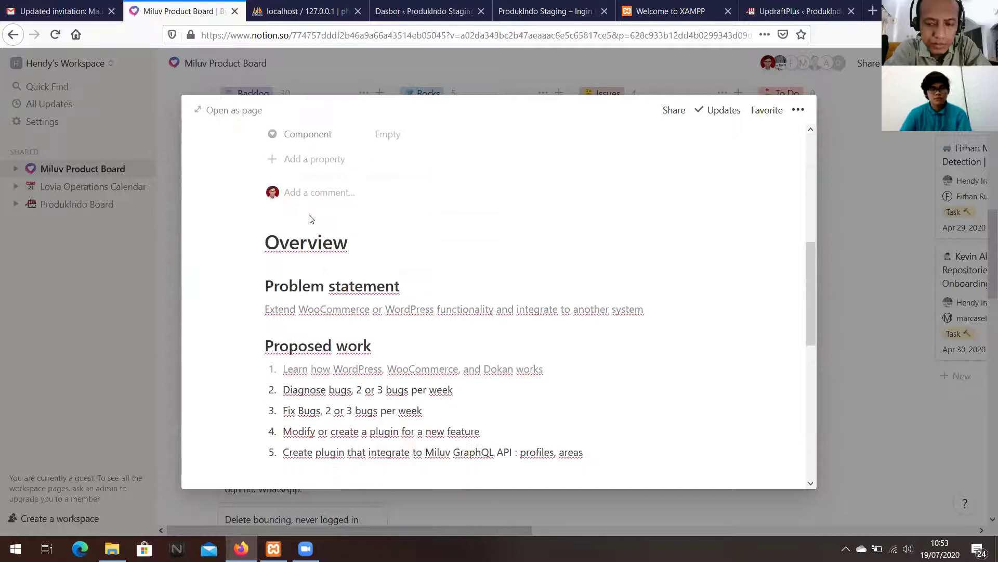
scroll(310, 219, "up", 2)
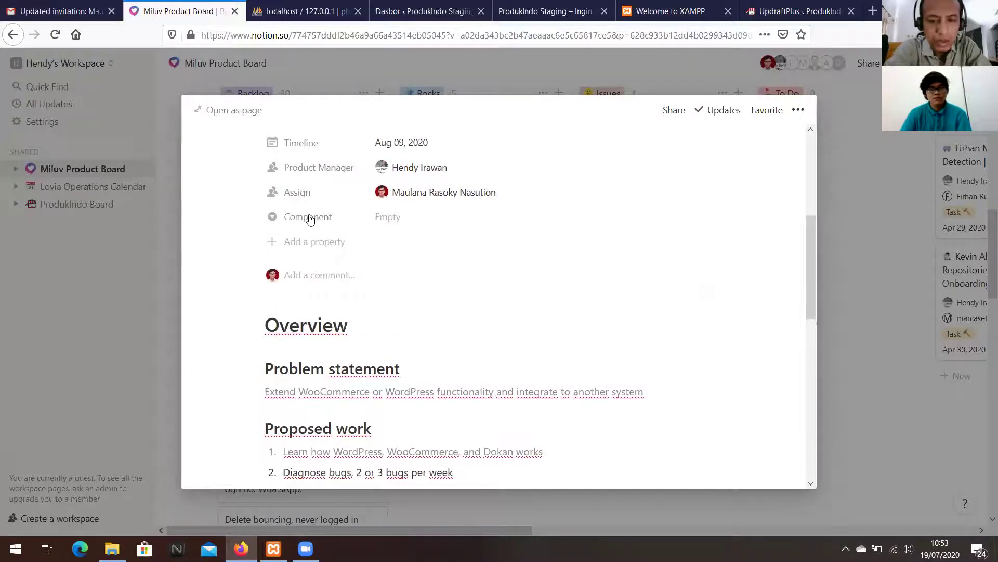
scroll(310, 219, "up", 5)
left_click(299, 189)
type("W")
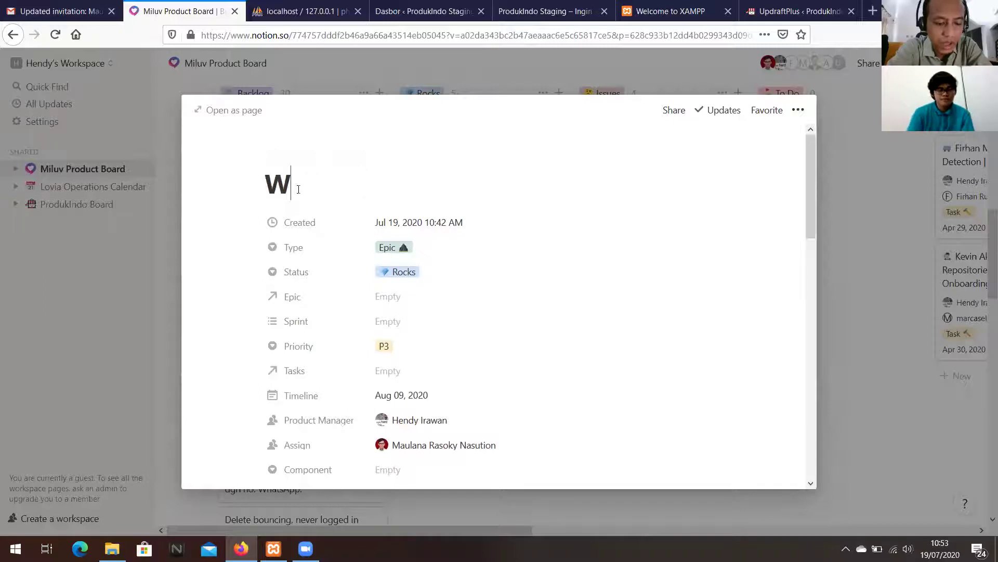
type("ooCommer")
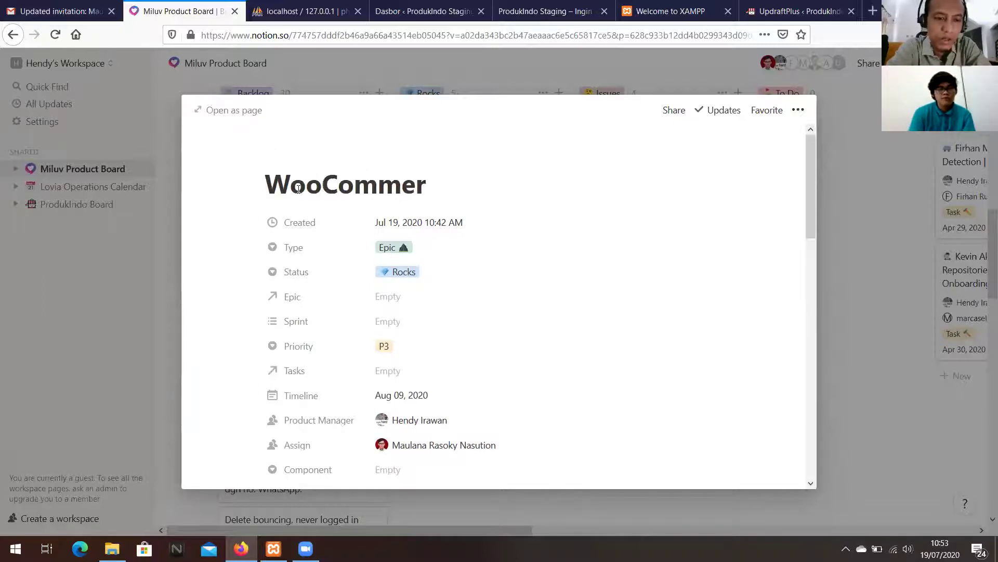
type("ce D")
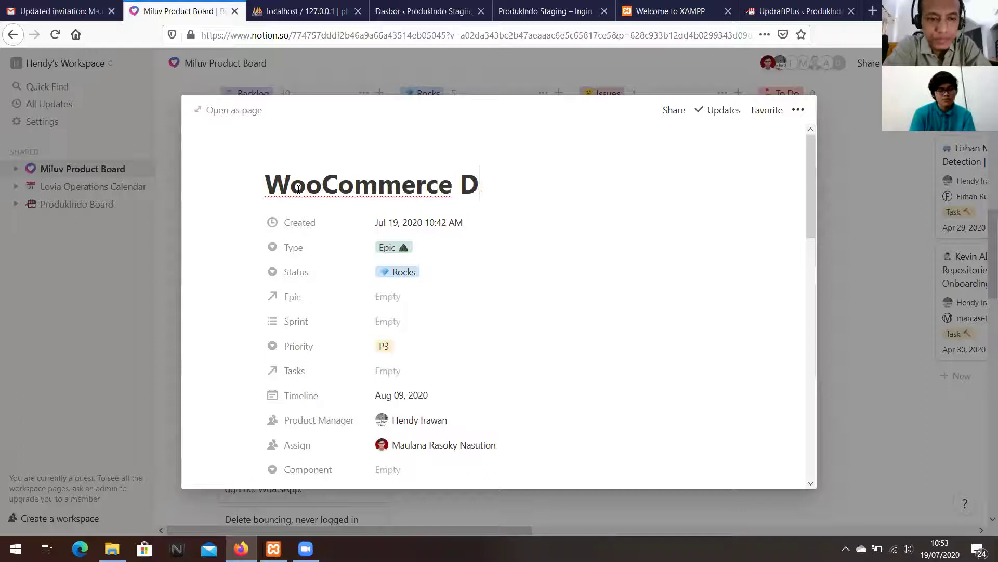
type("evelopment")
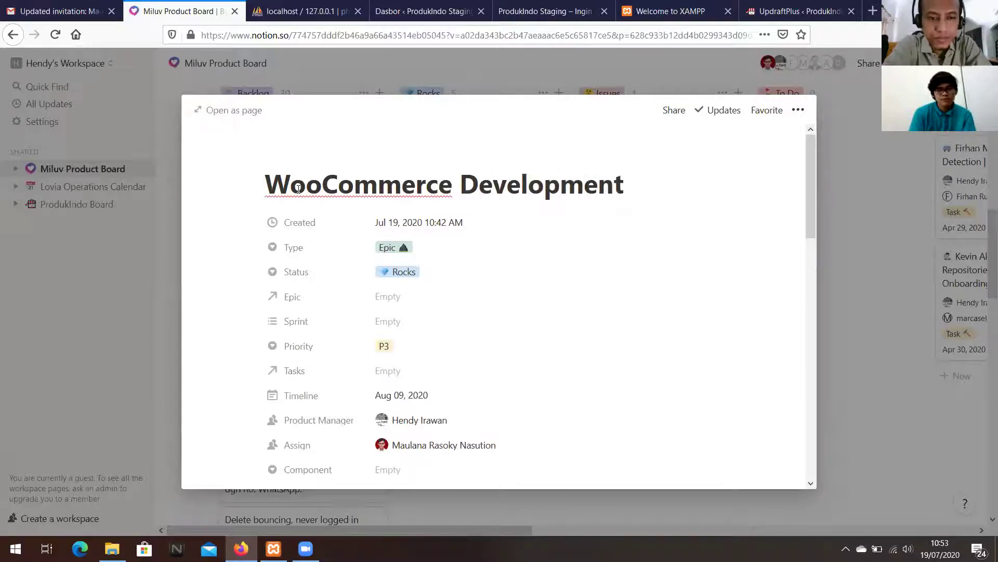
type(" and GraphQL Integration")
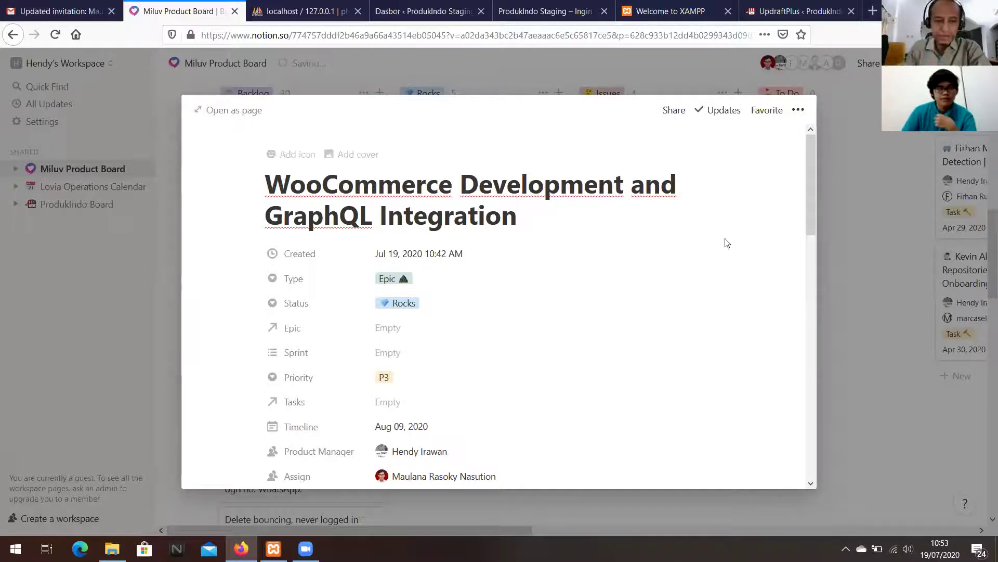
left_click(124, 306)
Open the July 19 1-on-1 meeting note from the Lovia Operations Calendar.
left_click(127, 187)
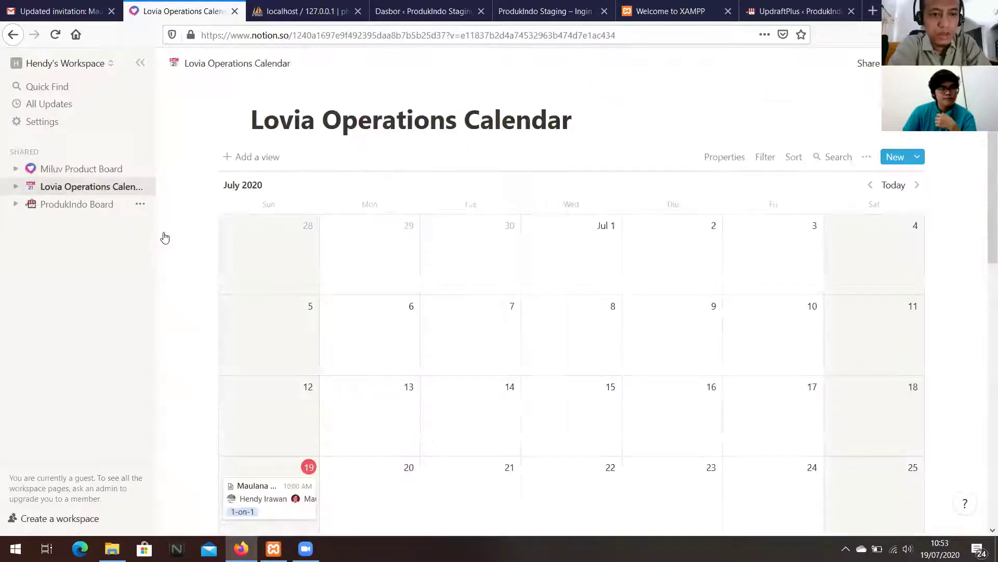
scroll(281, 385, "down", 5)
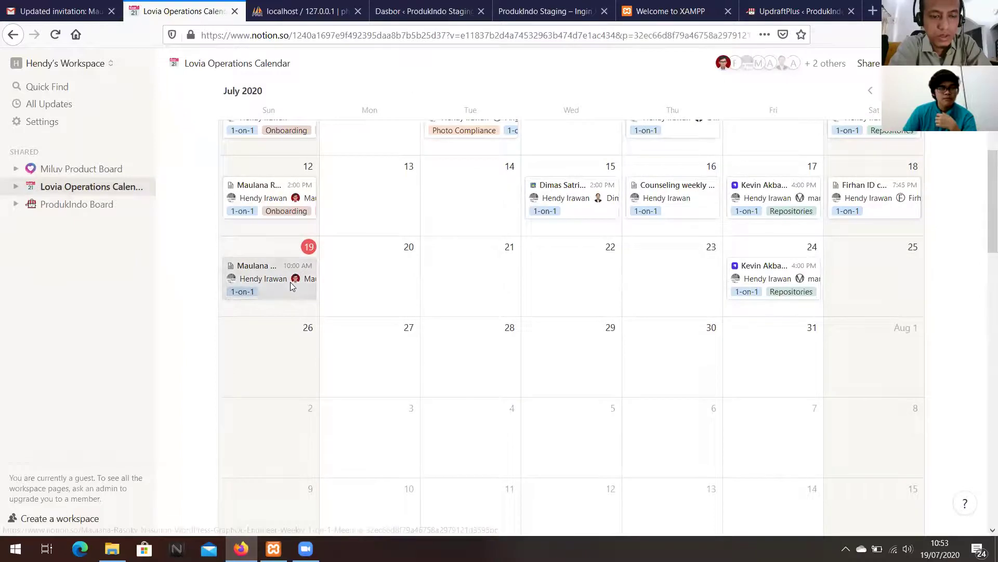
left_click(290, 282)
scroll(548, 336, "down", 10)
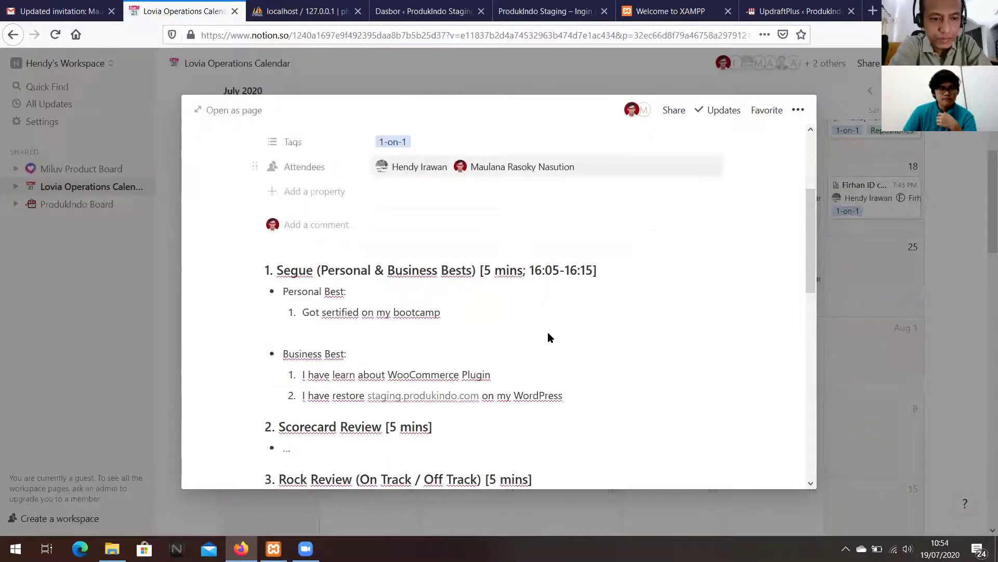
scroll(333, 183, "down", 1)
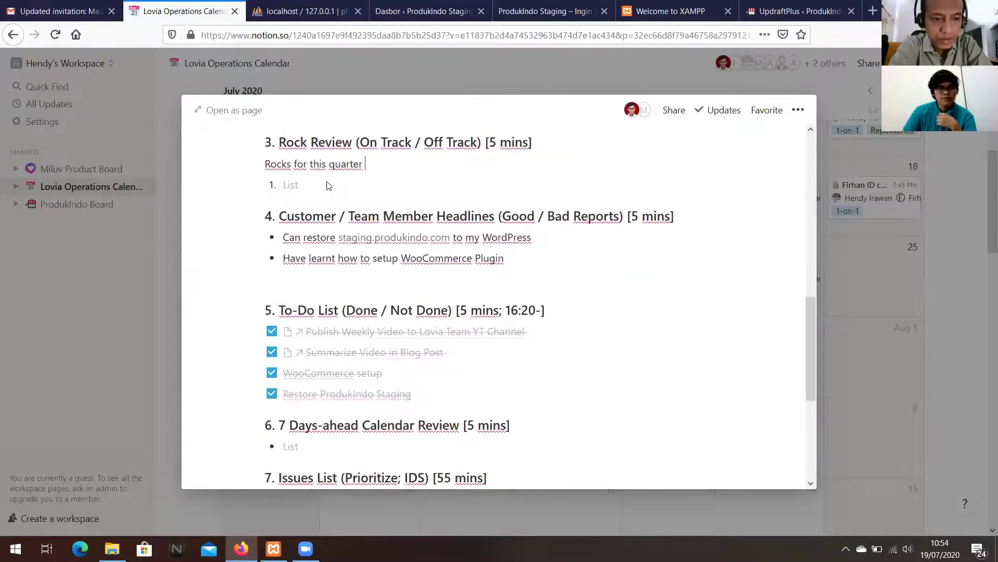
Mention the WooCommerce Development and GraphQL Integration page under Rocks for this quarter.
type("@")
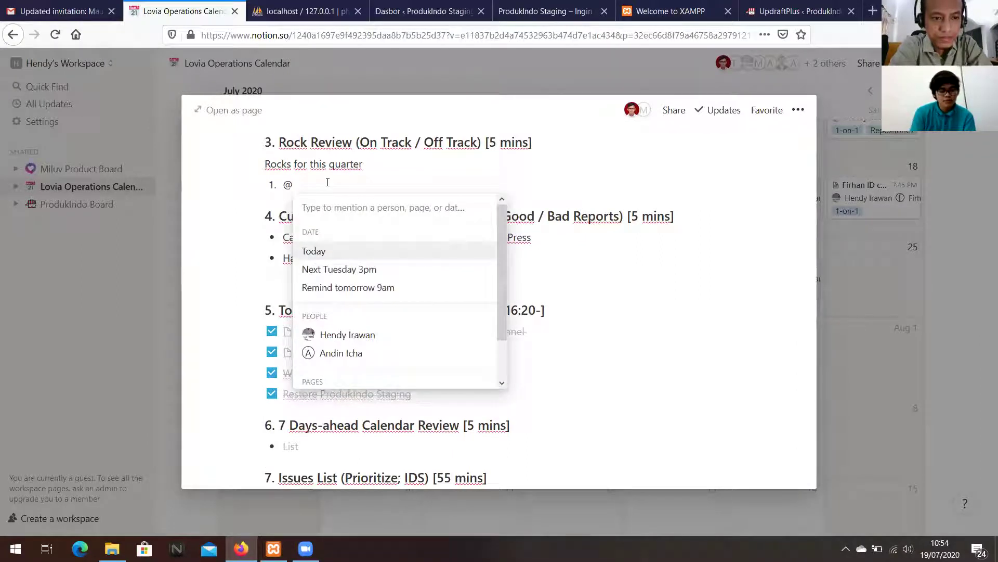
type("We")
key("BackSpace")
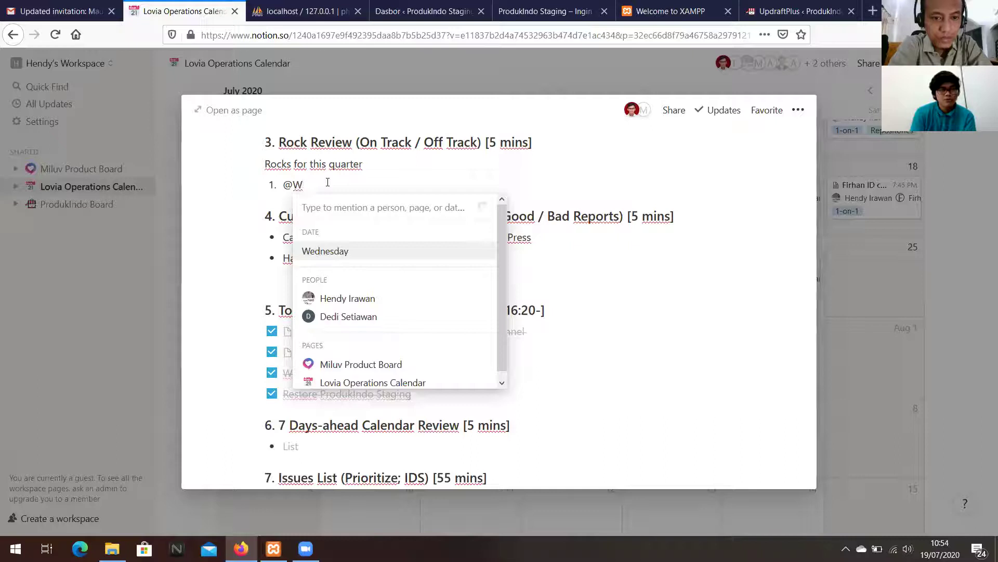
type("oo")
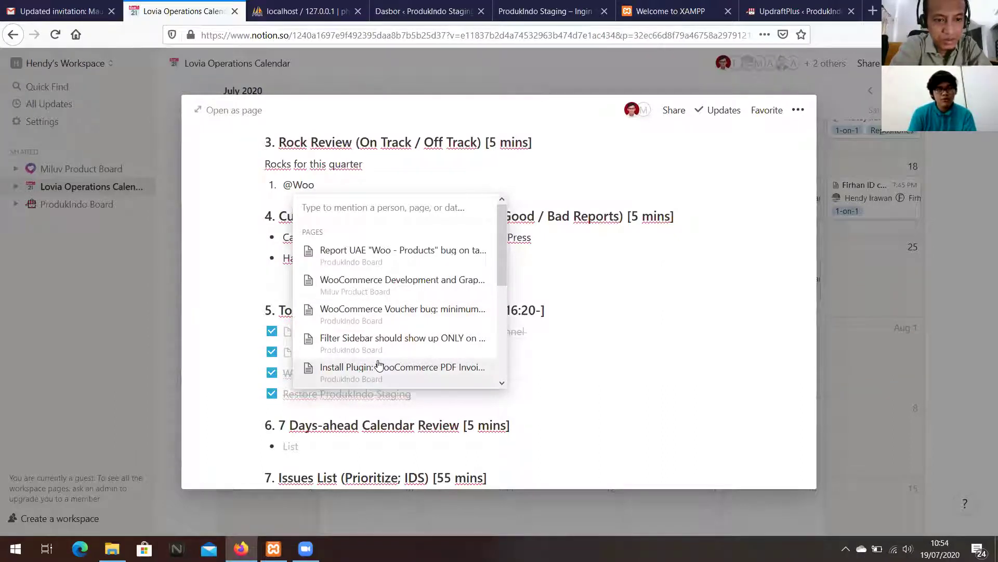
type("commerce")
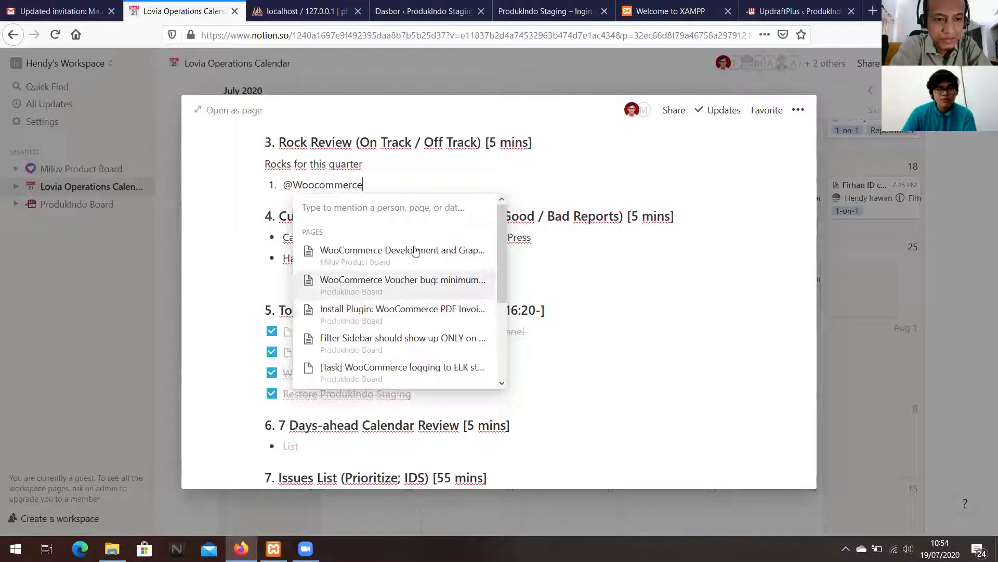
left_click(406, 247)
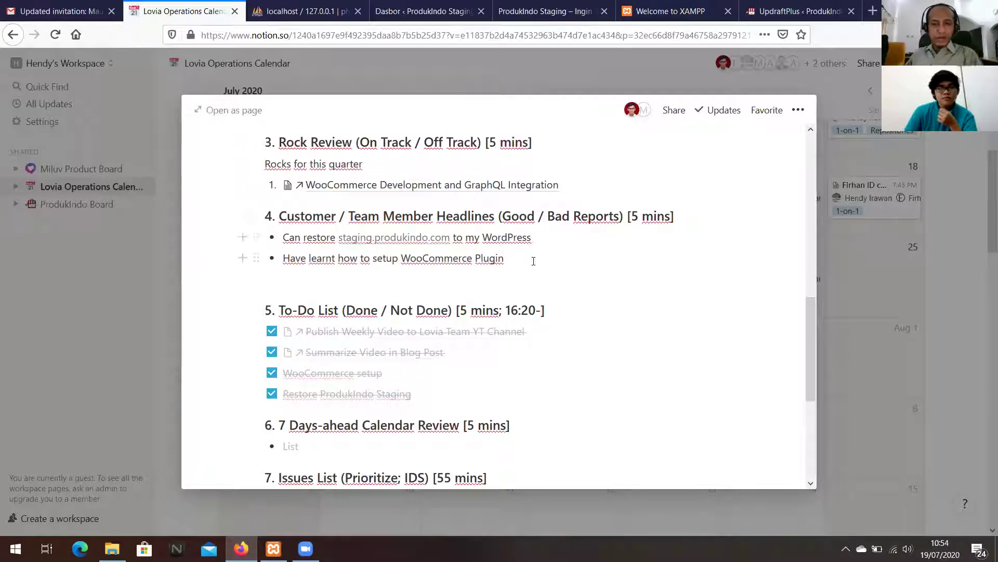
Scroll through the note, then go to the ProdukIndo Board page.
scroll(543, 326, "down", 2)
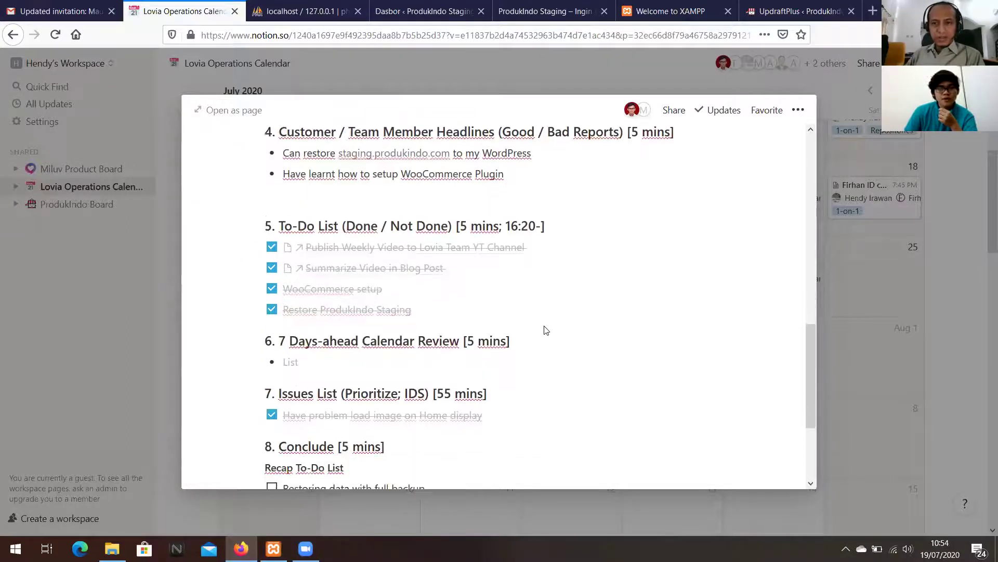
scroll(545, 330, "down", 2)
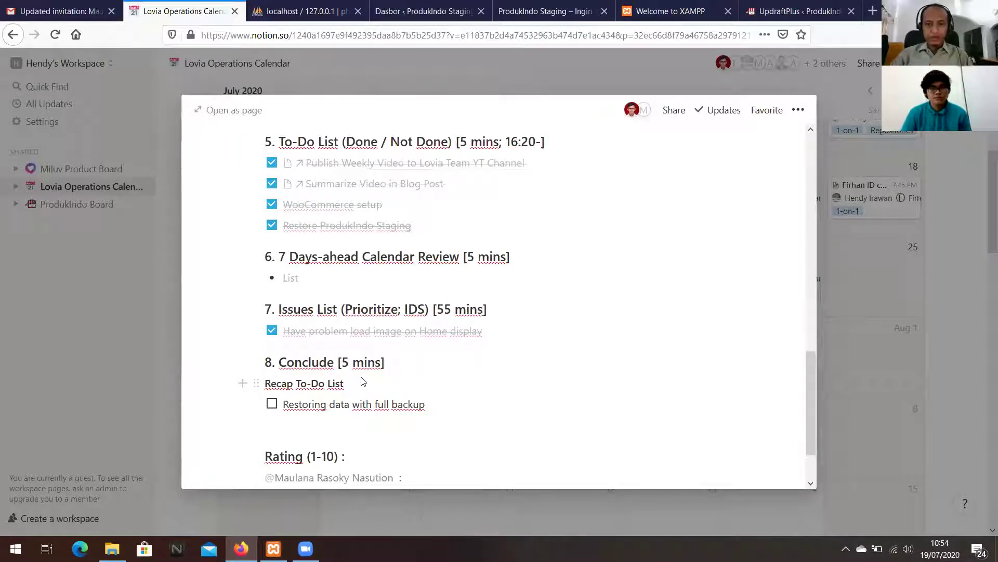
scroll(219, 364, "up", 2)
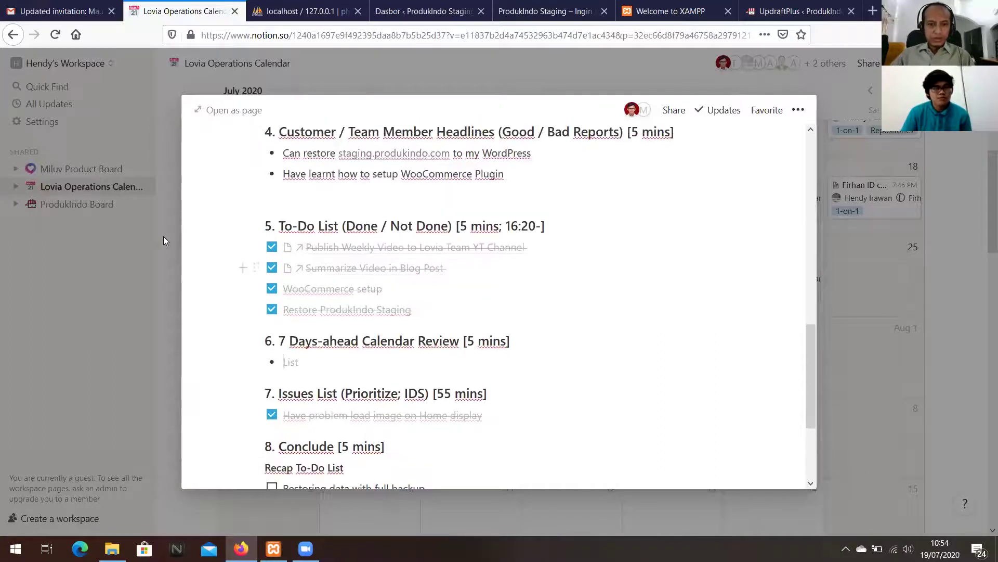
left_click(85, 204)
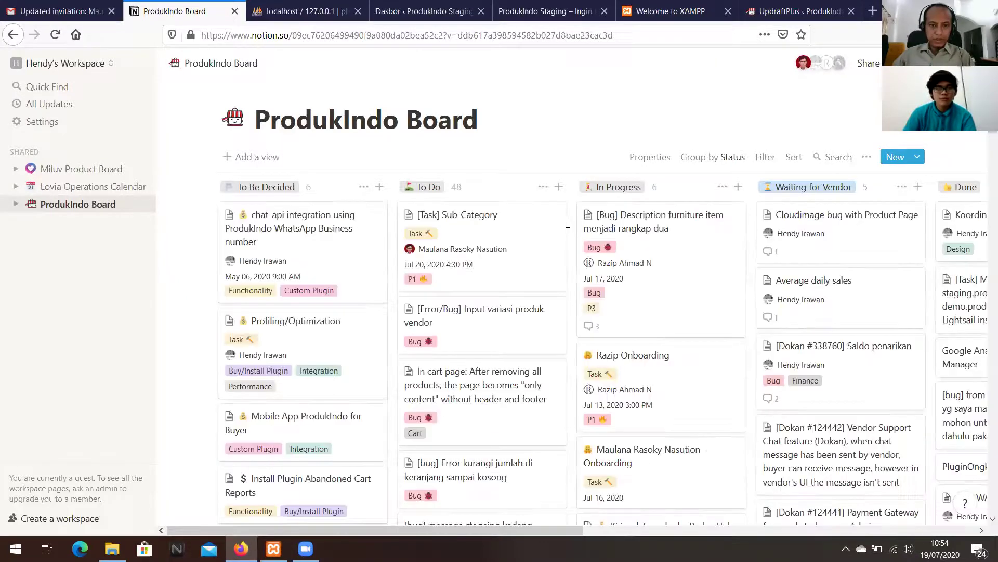
Read the [Task] Sub-Category card's description, then switch to the WordPress staging site.
left_click(479, 245)
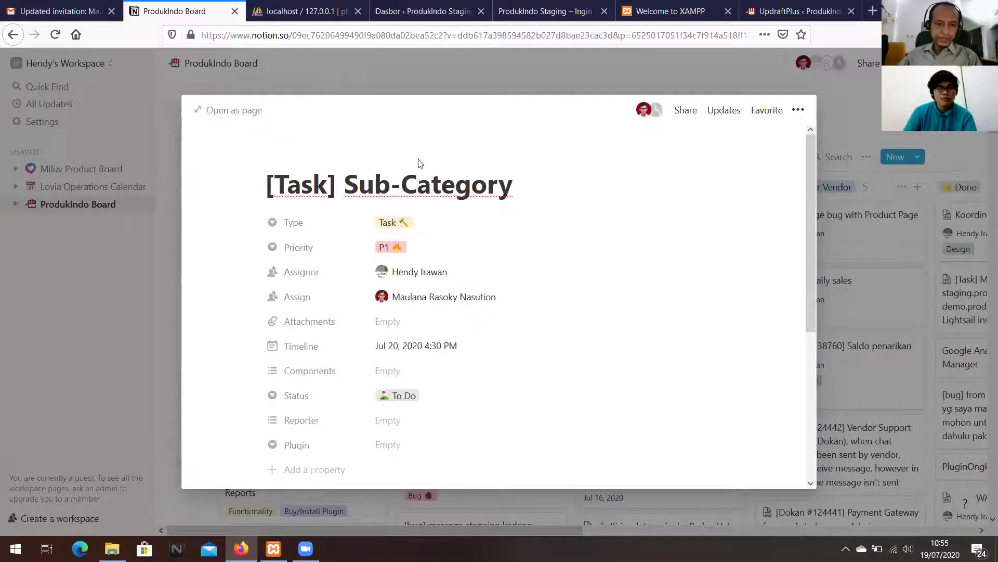
scroll(438, 268, "down", 3)
scroll(439, 268, "down", 1)
scroll(437, 267, "up", 1)
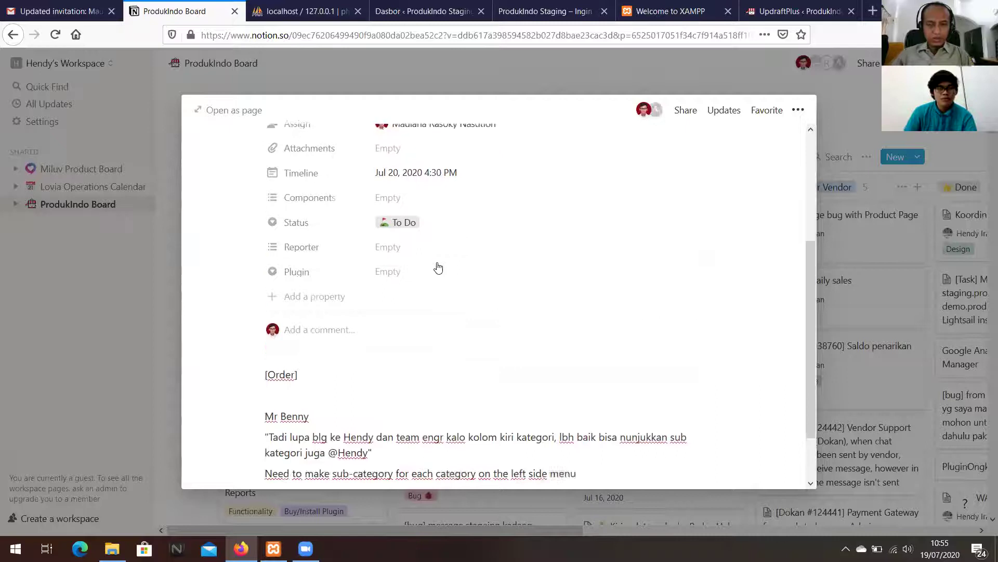
scroll(439, 270, "down", 1)
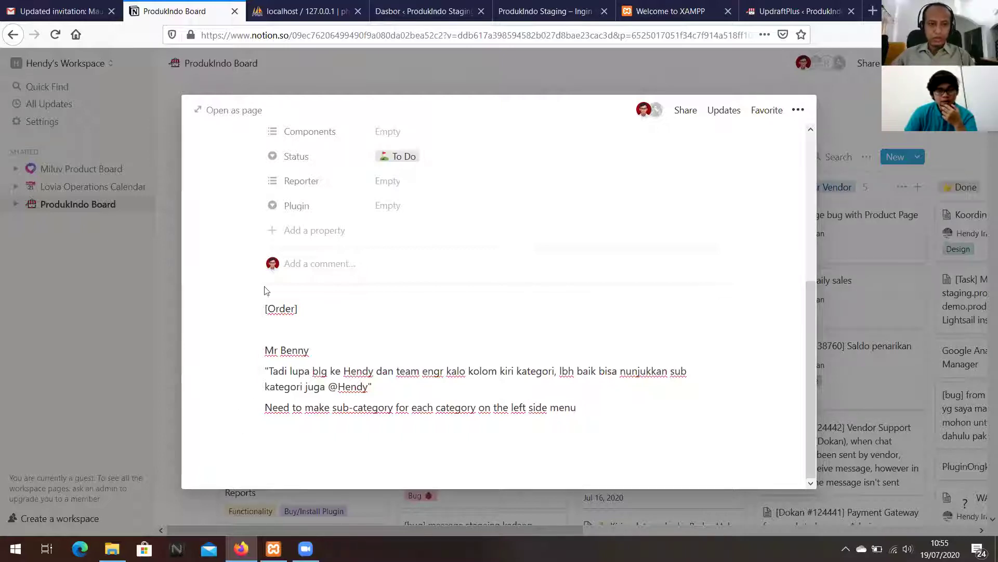
left_click(764, 13)
Load the staging store's home page and look over its product categories list.
left_click_drag(552, 38, 328, 35)
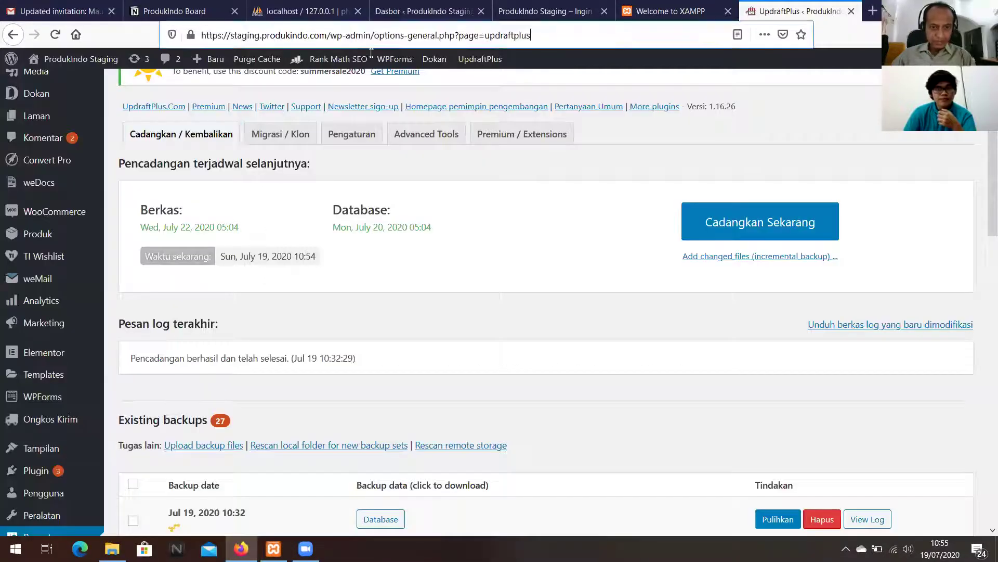
key("BackSpace")
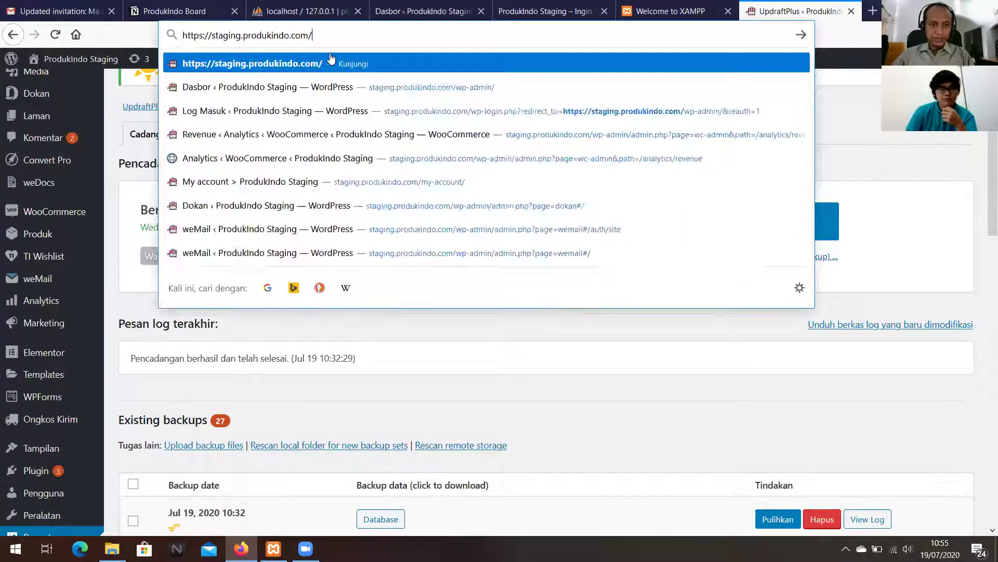
left_click(329, 60)
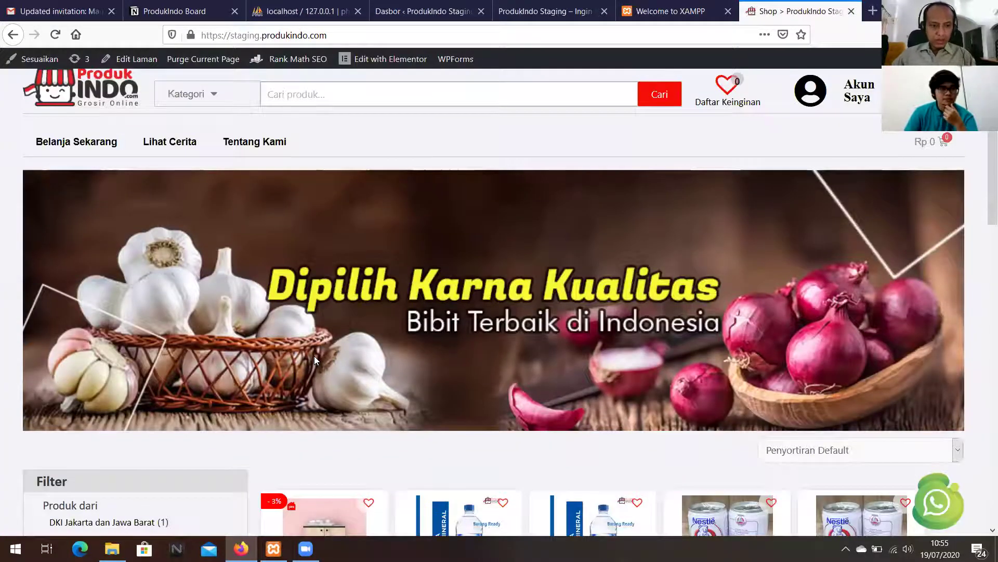
scroll(314, 356, "up", 1)
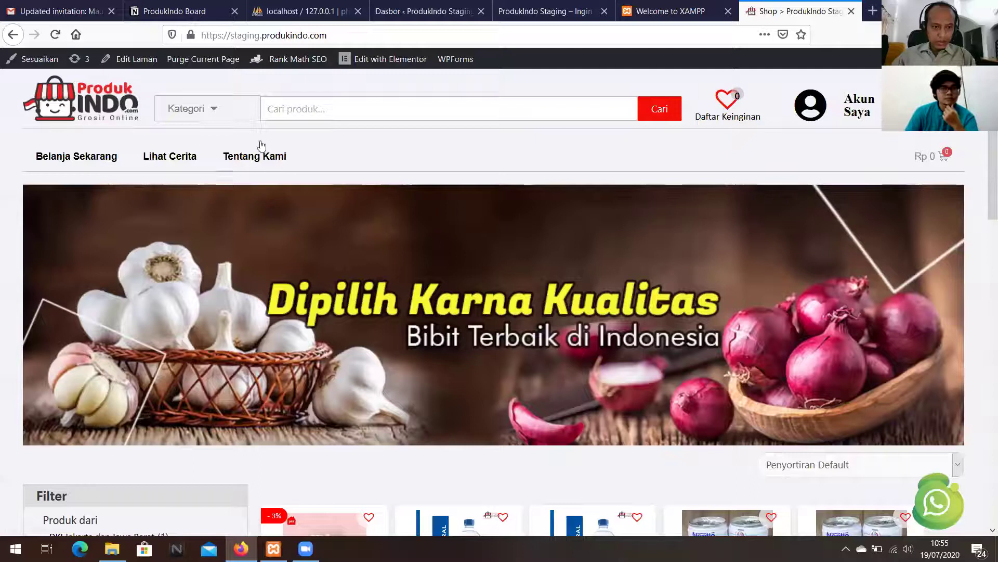
left_click(232, 112)
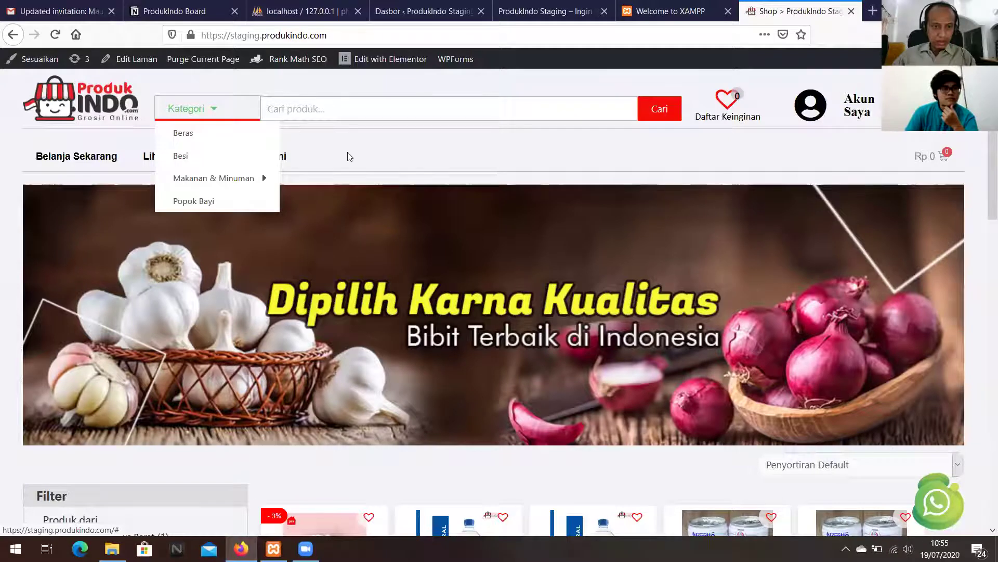
left_click(331, 153)
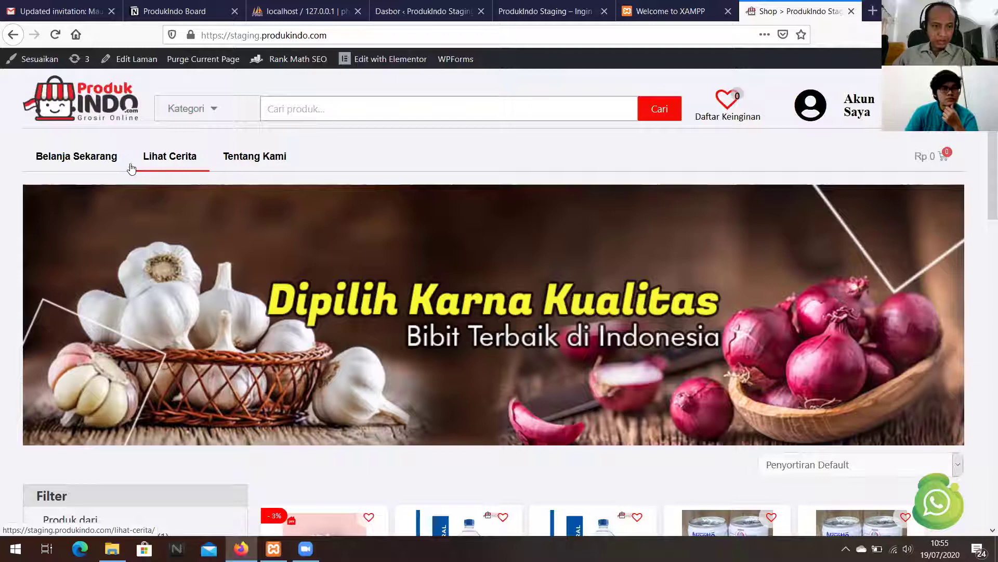
scroll(127, 168, "down", 1)
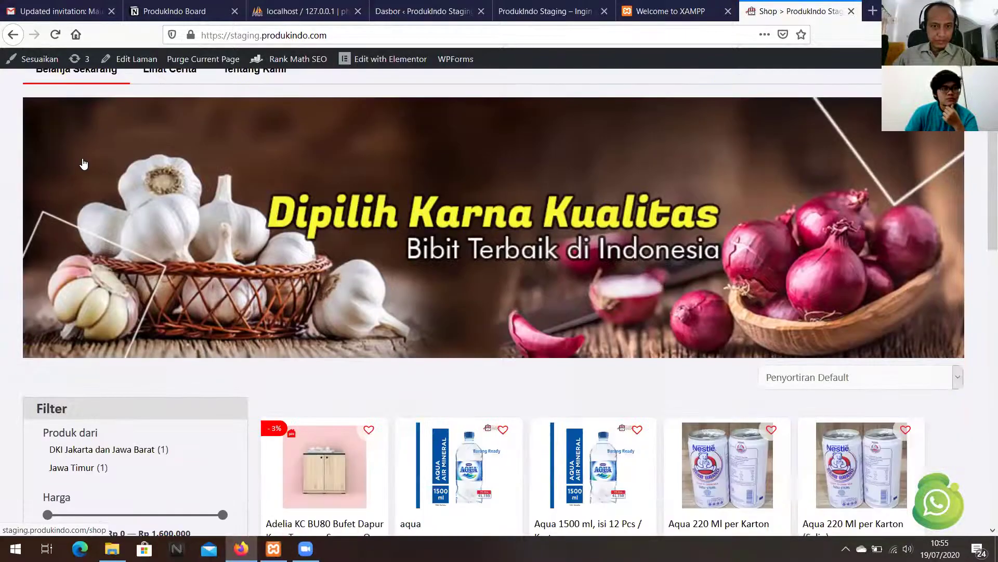
scroll(83, 162, "up", 1)
Browse the shop page of all products and open the Makanan dan Minuman category.
left_click(124, 158)
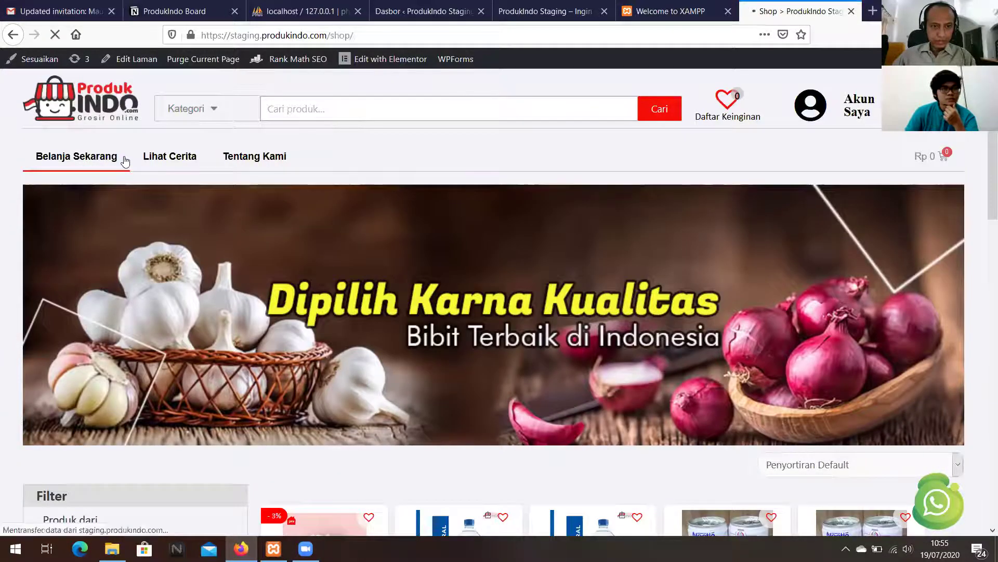
scroll(326, 309, "down", 1)
scroll(326, 311, "down", 2)
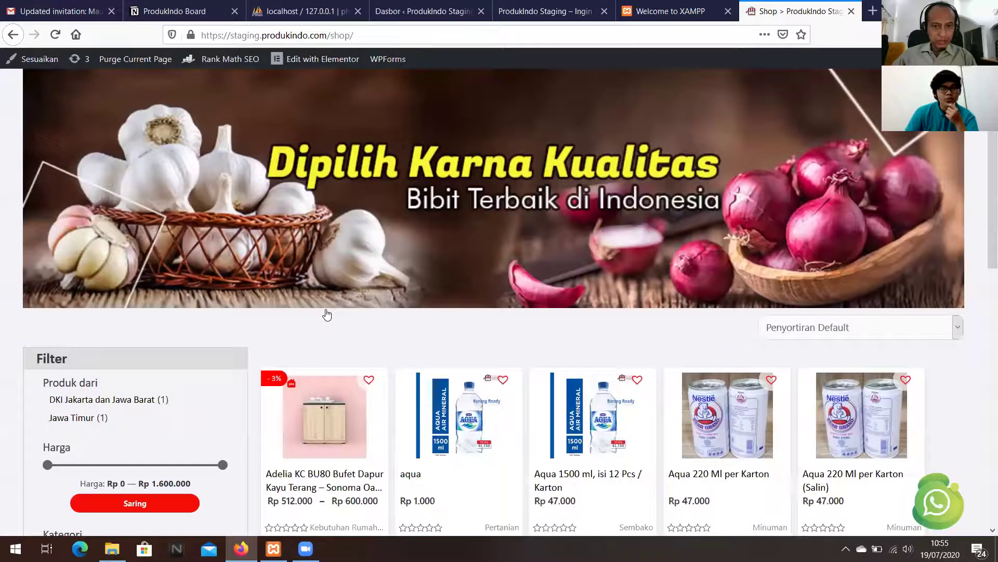
scroll(326, 314, "down", 4)
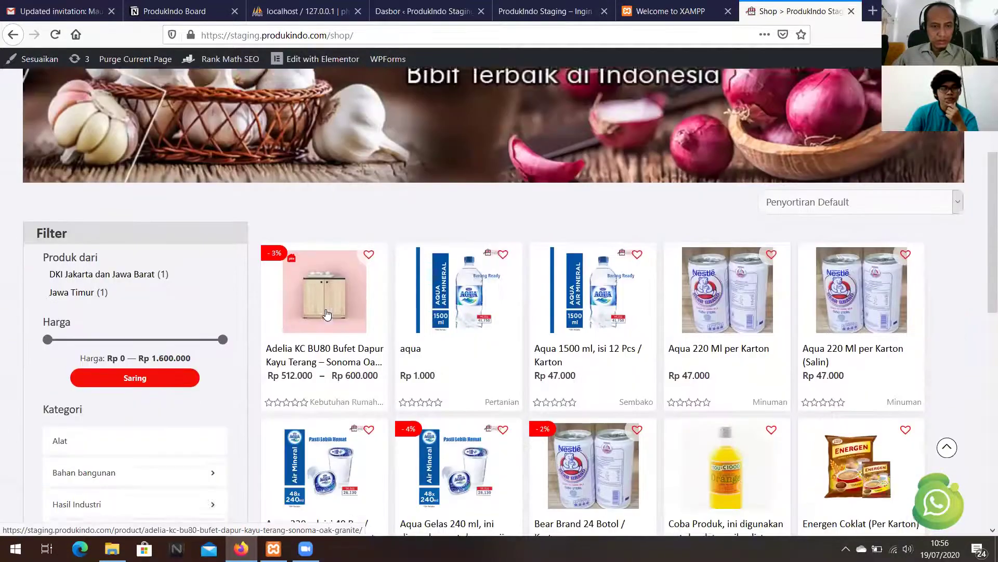
scroll(409, 289, "down", 2)
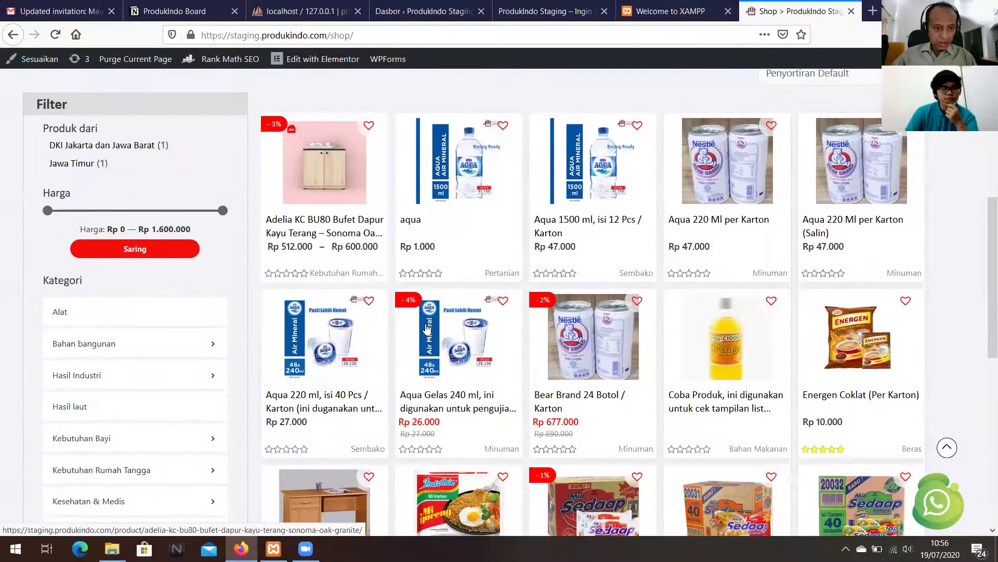
scroll(426, 328, "down", 1)
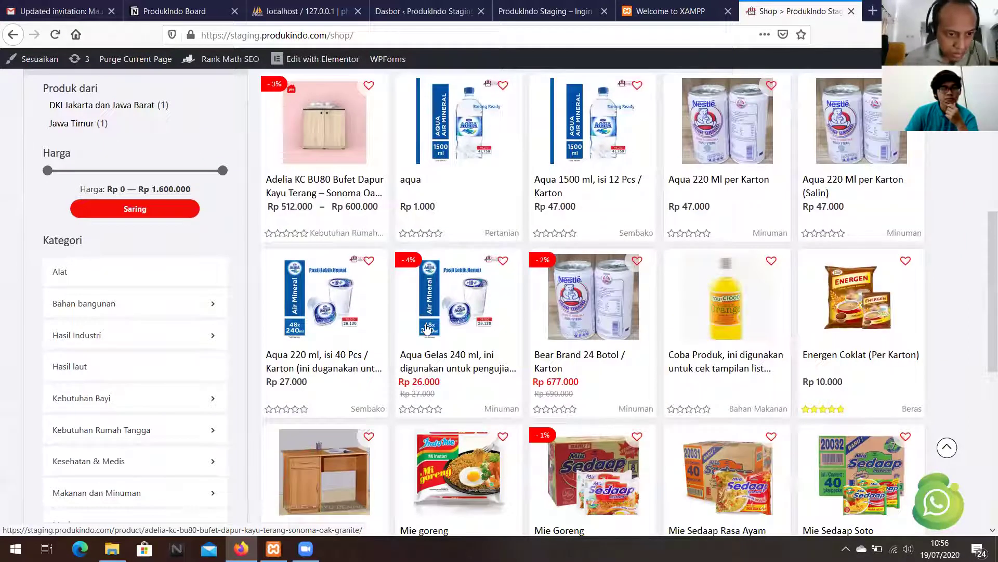
scroll(427, 328, "down", 3)
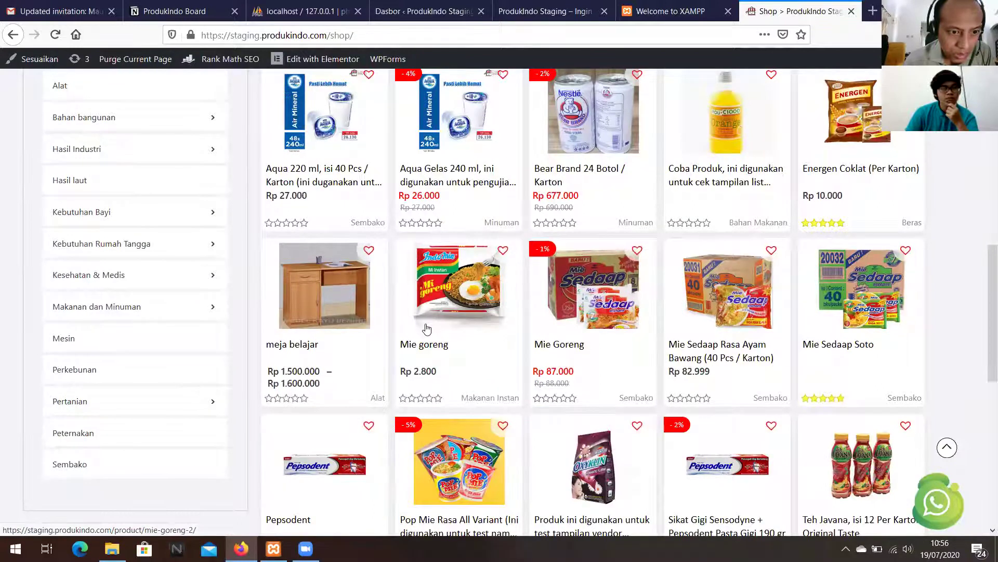
scroll(427, 328, "up", 1)
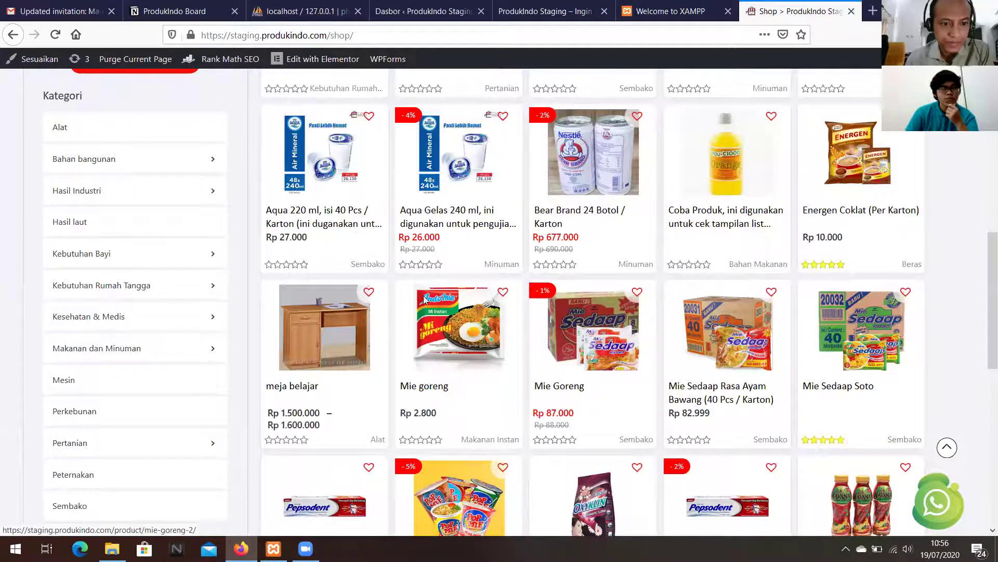
scroll(405, 354, "up", 1)
scroll(101, 401, "down", 1)
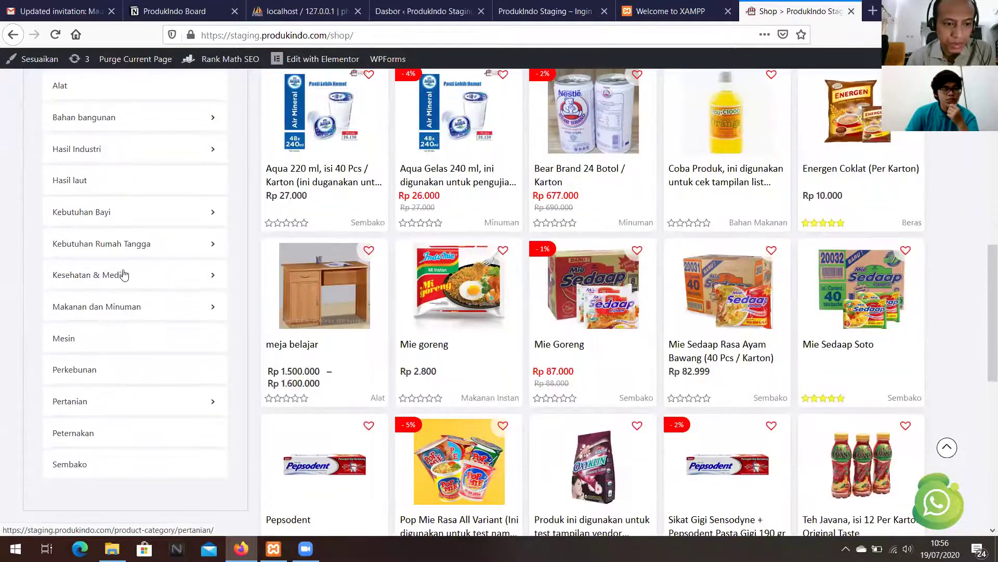
left_click(166, 315)
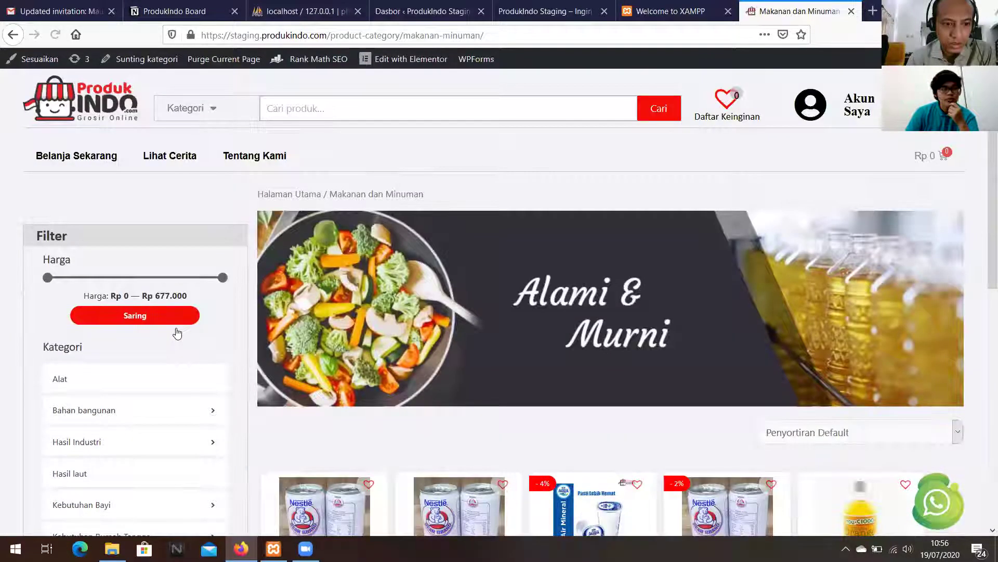
Review the Aqua 220 Ml per Karton product page, then return to Makanan dan Minuman.
scroll(193, 395, "down", 1)
scroll(239, 432, "down", 1)
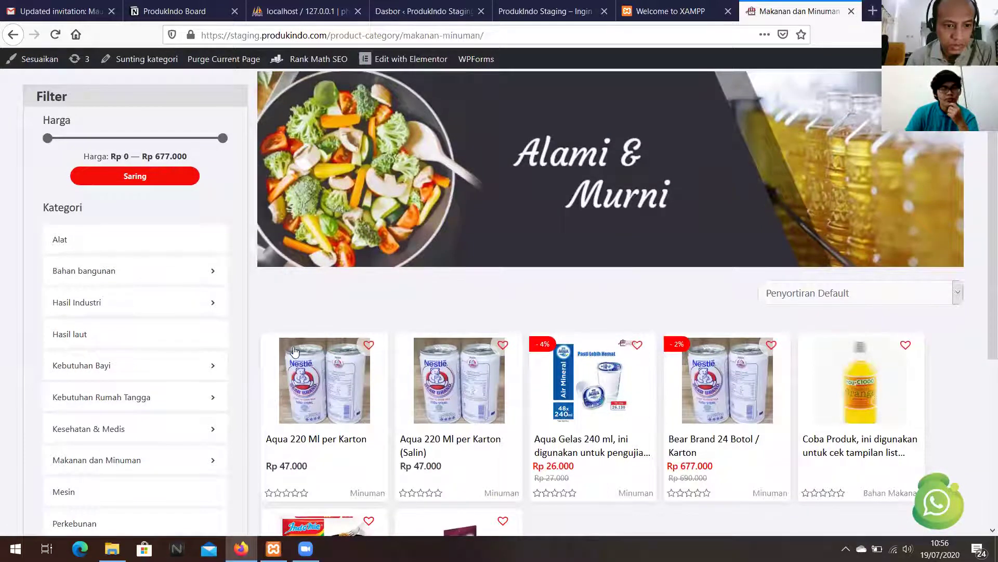
scroll(255, 333, "down", 1)
scroll(255, 331, "down", 3)
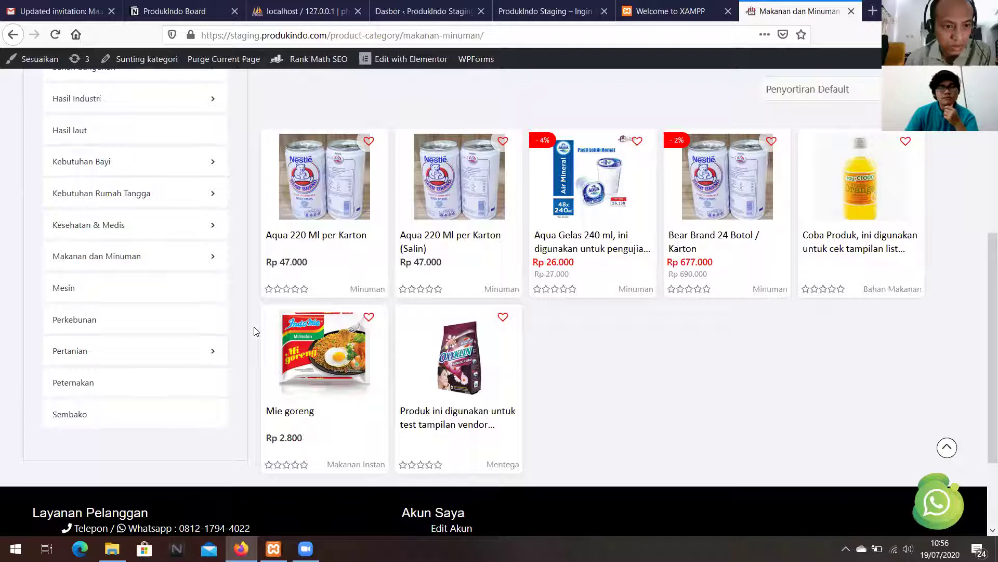
left_click(335, 238)
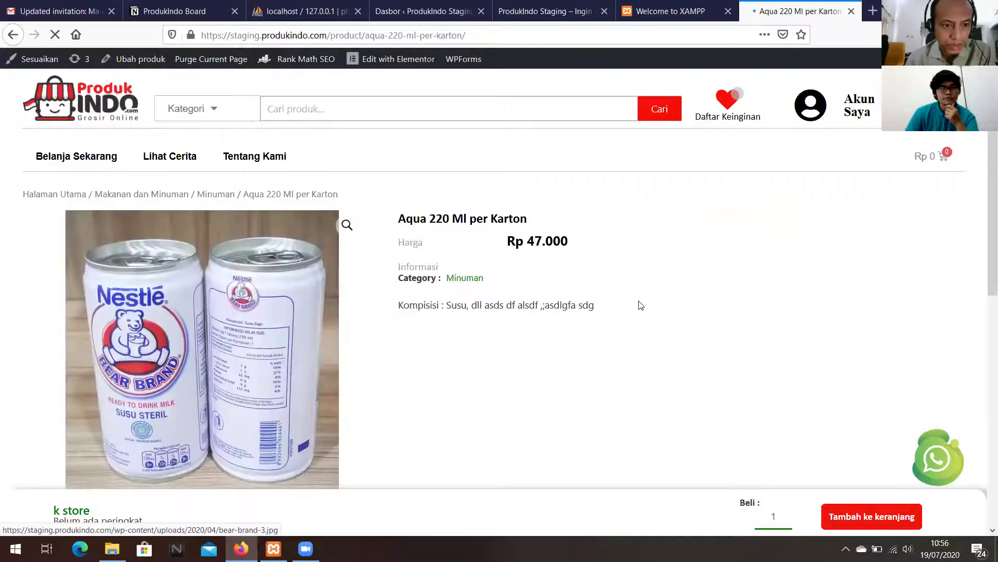
scroll(640, 306, "down", 1)
scroll(641, 306, "down", 1)
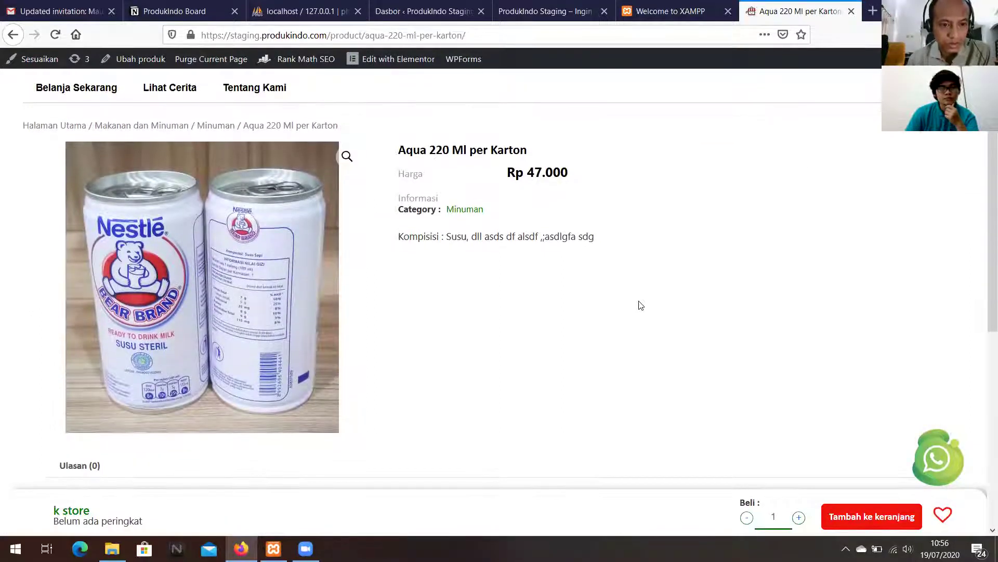
scroll(641, 305, "down", 3)
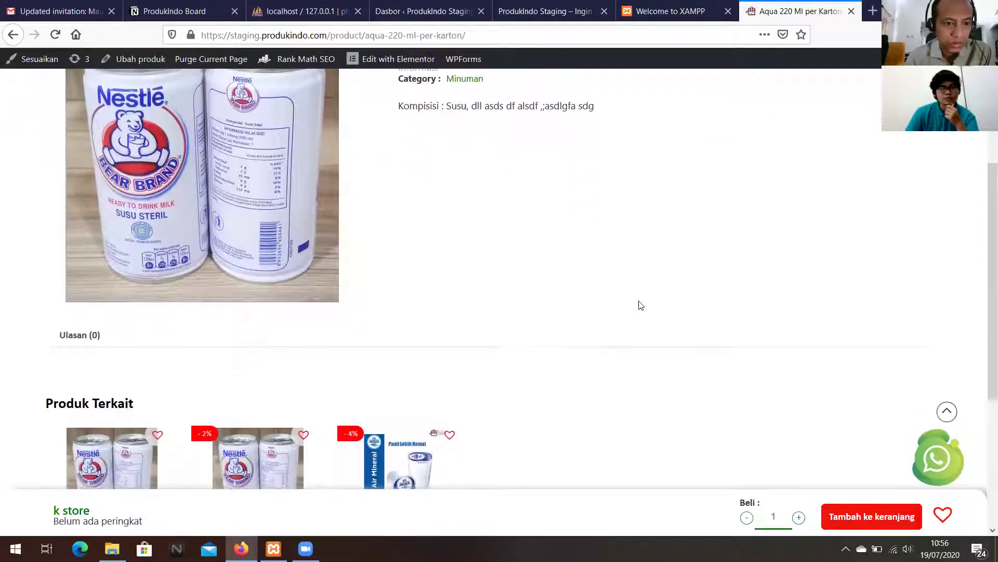
scroll(641, 305, "up", 3)
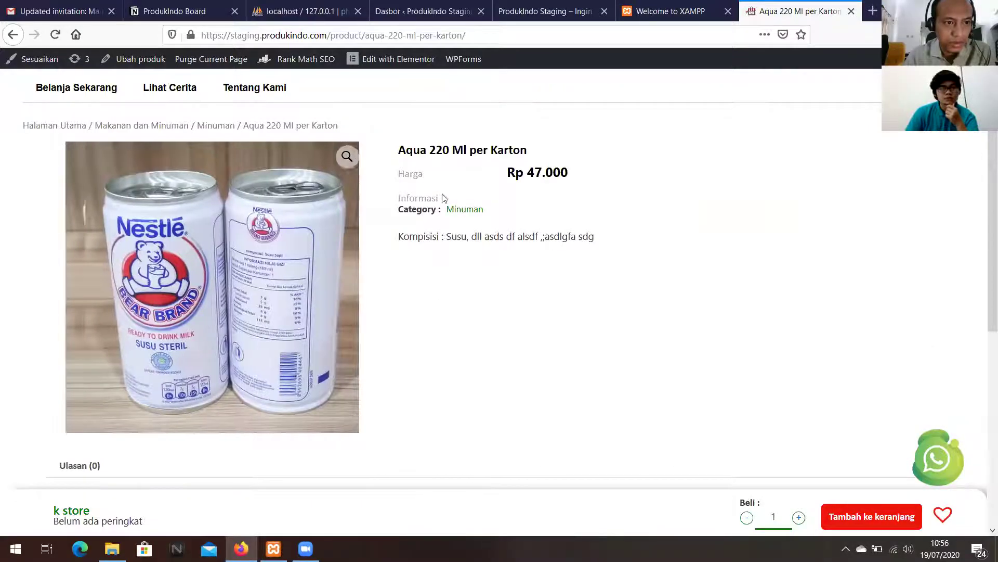
scroll(429, 207, "up", 1)
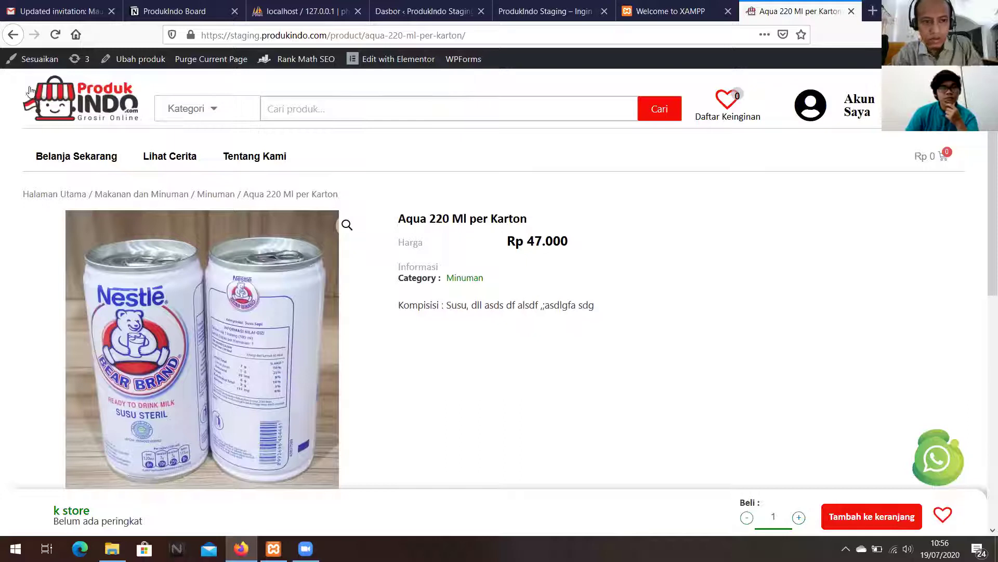
left_click(13, 34)
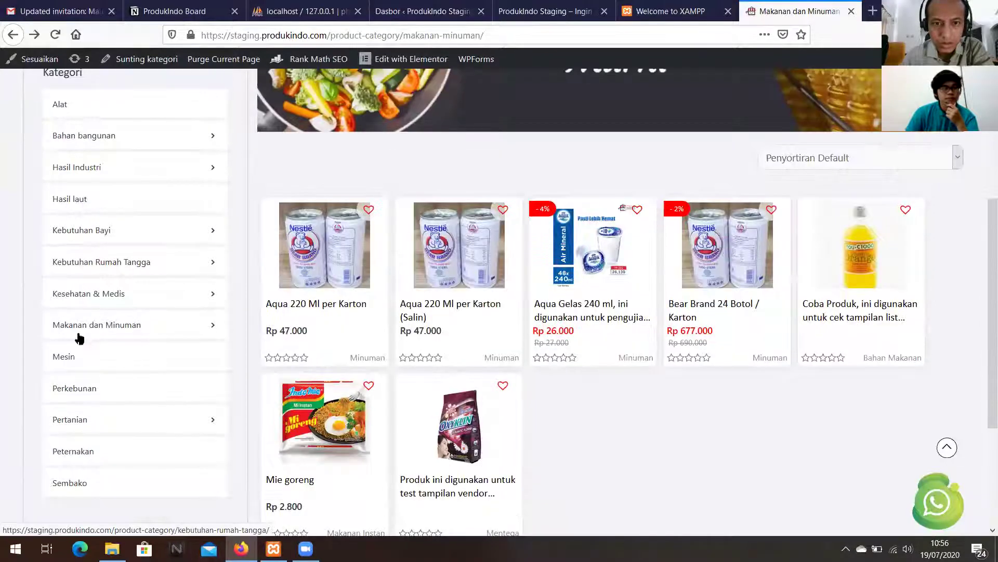
Check the Pepsodent product in Kesehatan & Medis, then reopen the Makanan dan Minuman category.
scroll(140, 318, "up", 1)
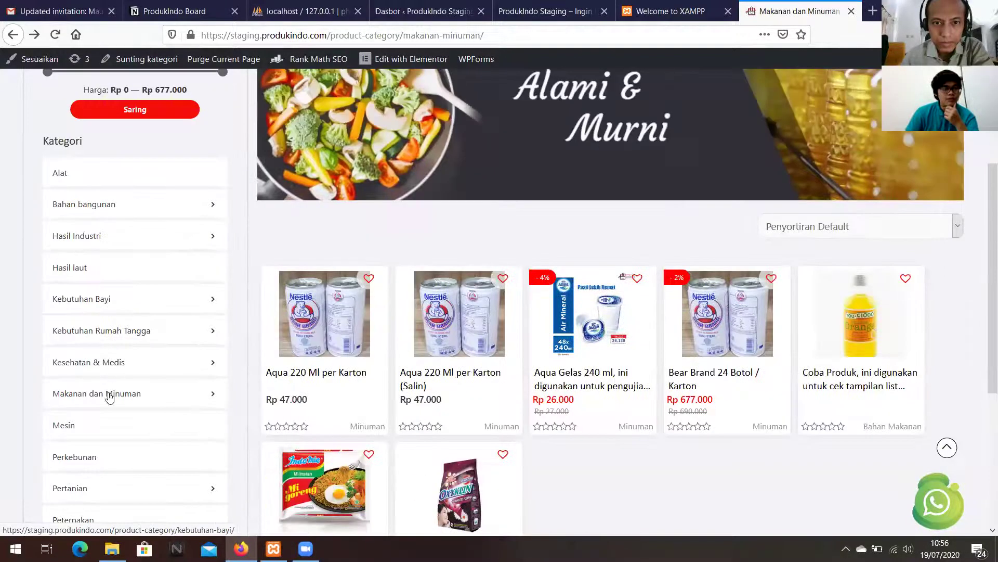
left_click(131, 361)
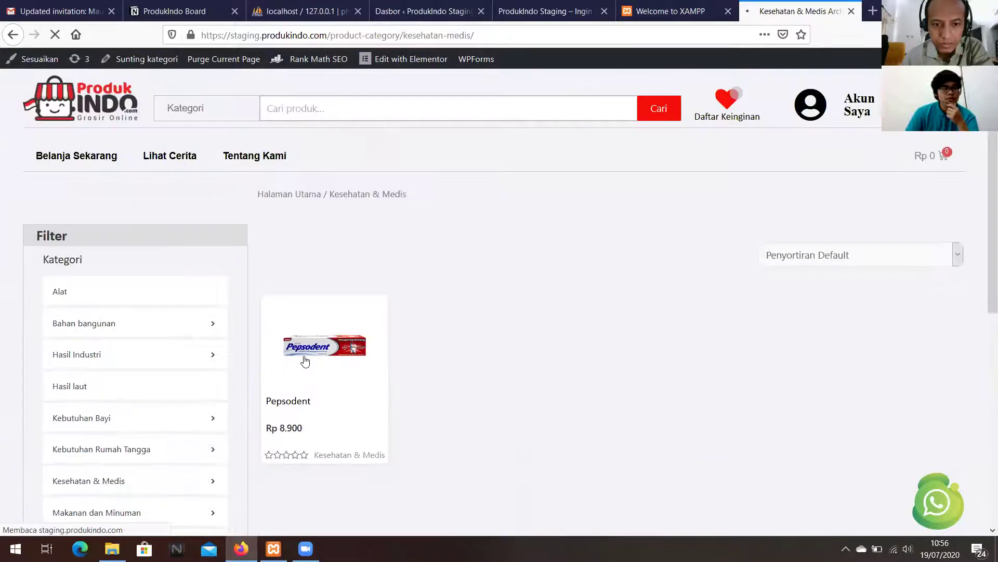
scroll(481, 333, "down", 2)
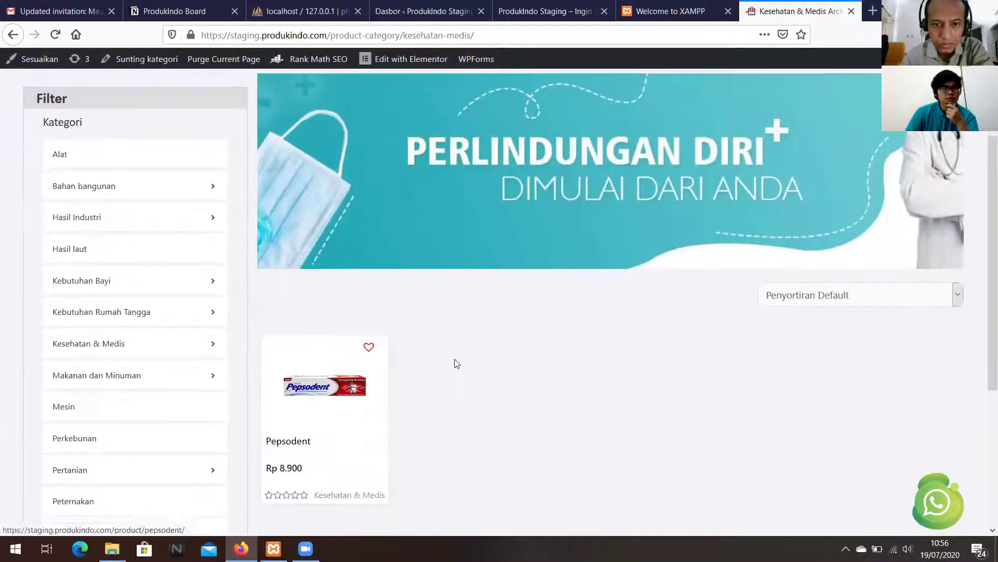
left_click(354, 403)
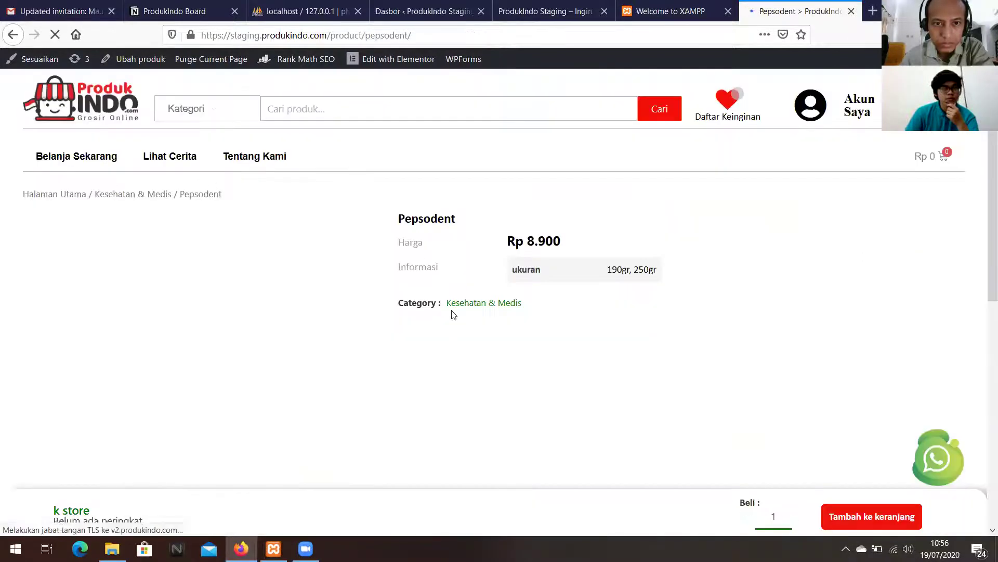
left_click(11, 38)
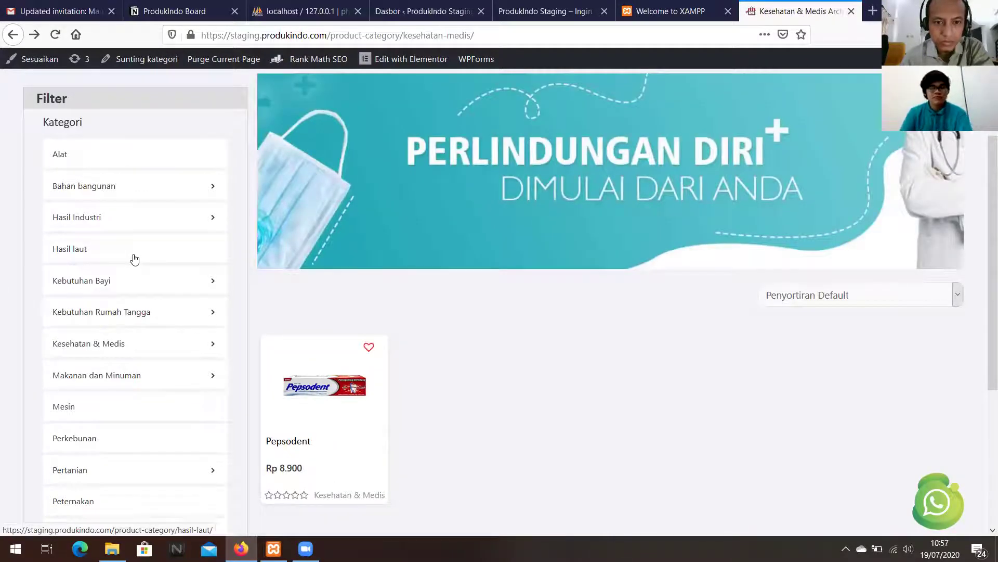
scroll(95, 306, "down", 2)
scroll(94, 306, "down", 2)
left_click(165, 242)
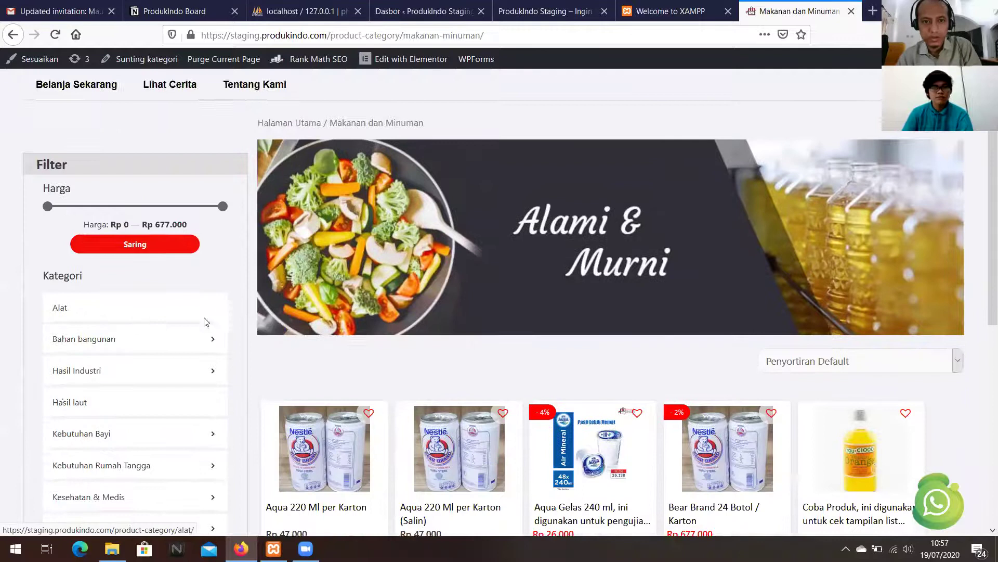
Open the Oxyklin test vendor variable product, then its Mentega category listing.
scroll(368, 301, "down", 6)
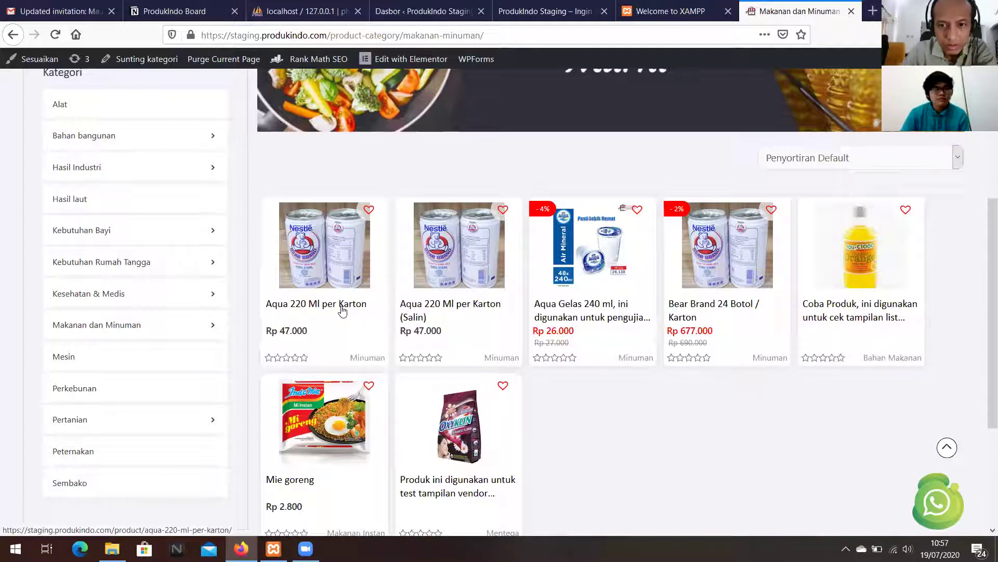
scroll(447, 422, "down", 1)
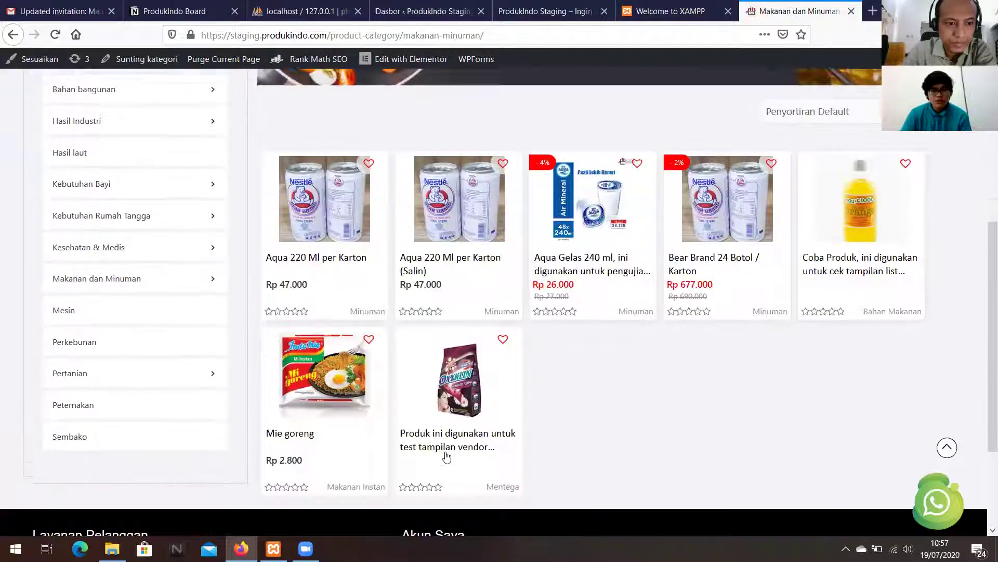
left_click(446, 457)
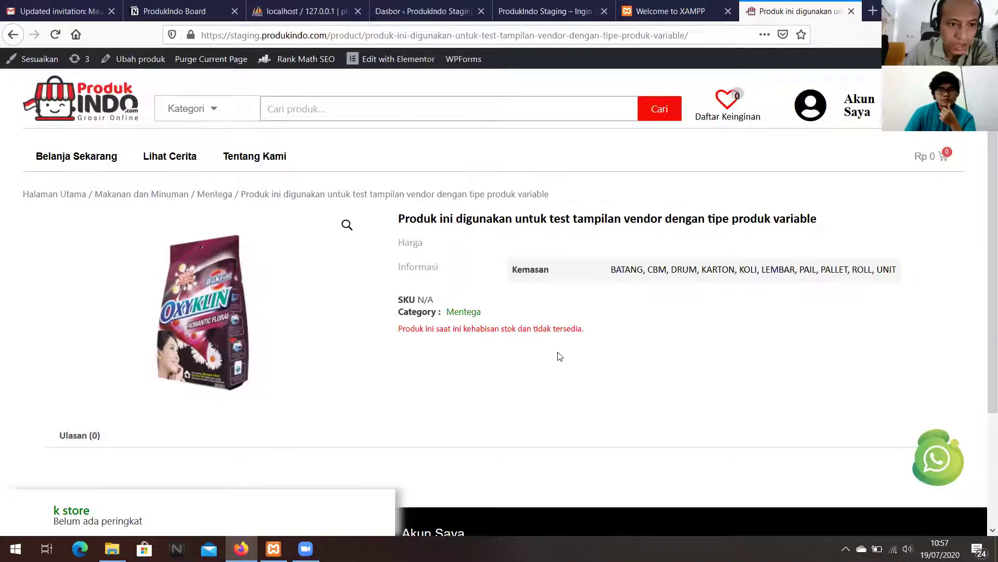
scroll(560, 356, "down", 1)
scroll(557, 354, "up", 1)
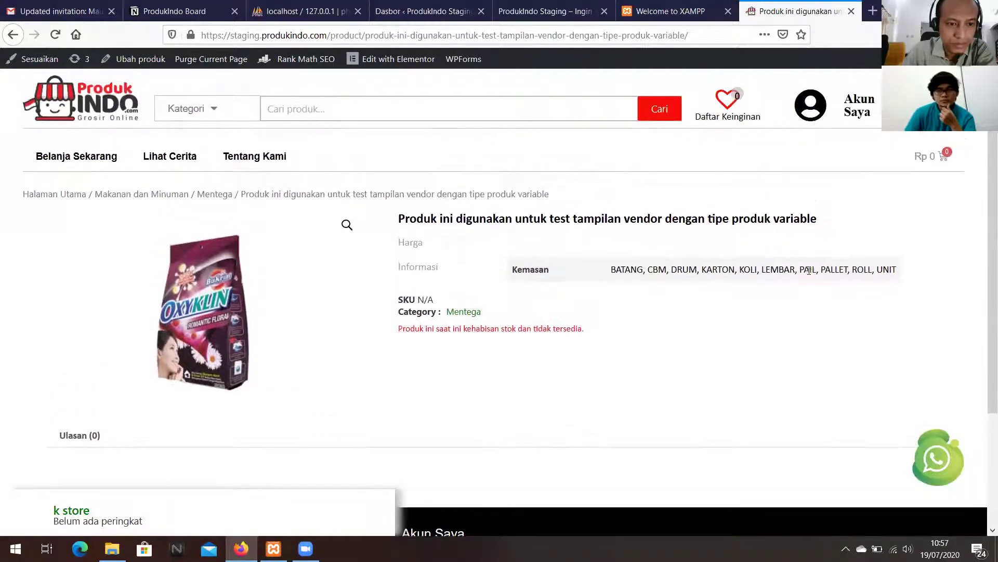
left_click(468, 313)
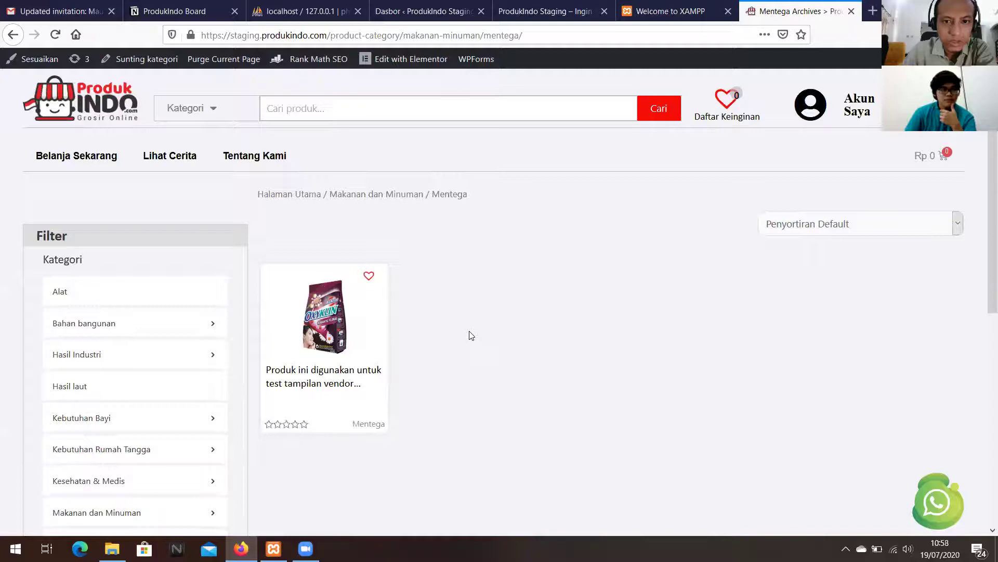
Look through the Mentega archive and open the Bahan bangunan category from the sidebar.
scroll(471, 336, "down", 2)
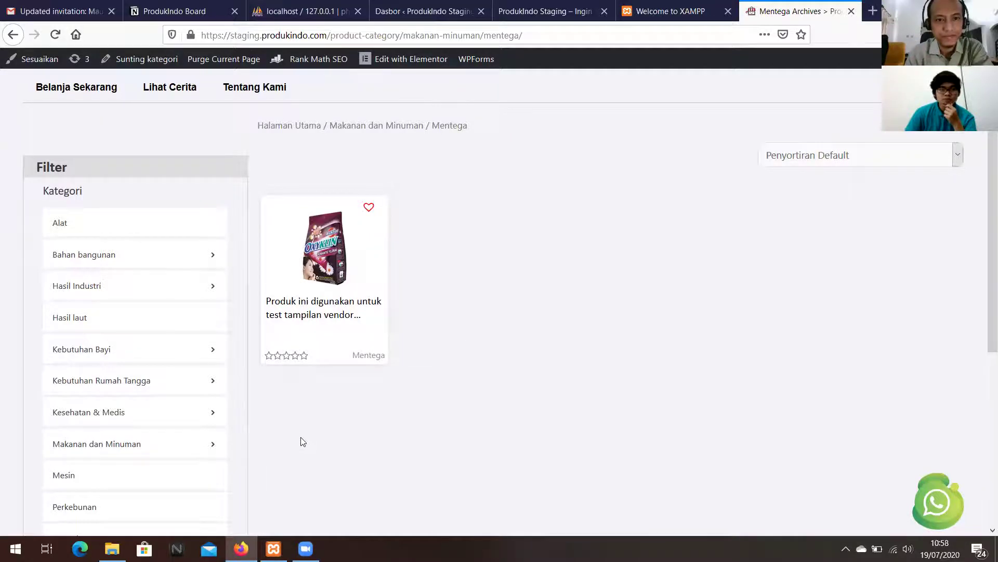
scroll(74, 379, "down", 3)
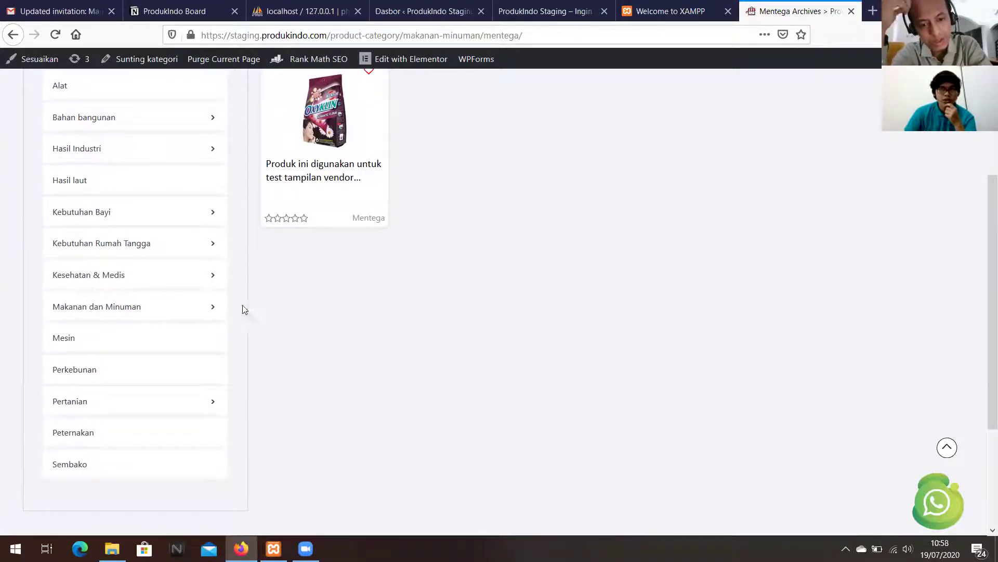
scroll(284, 296, "up", 2)
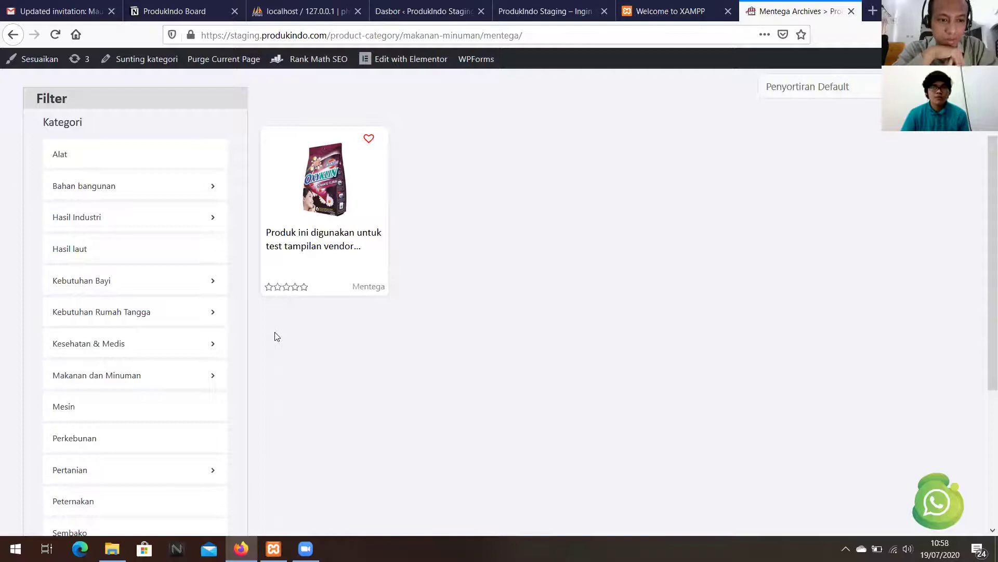
scroll(274, 332, "down", 2)
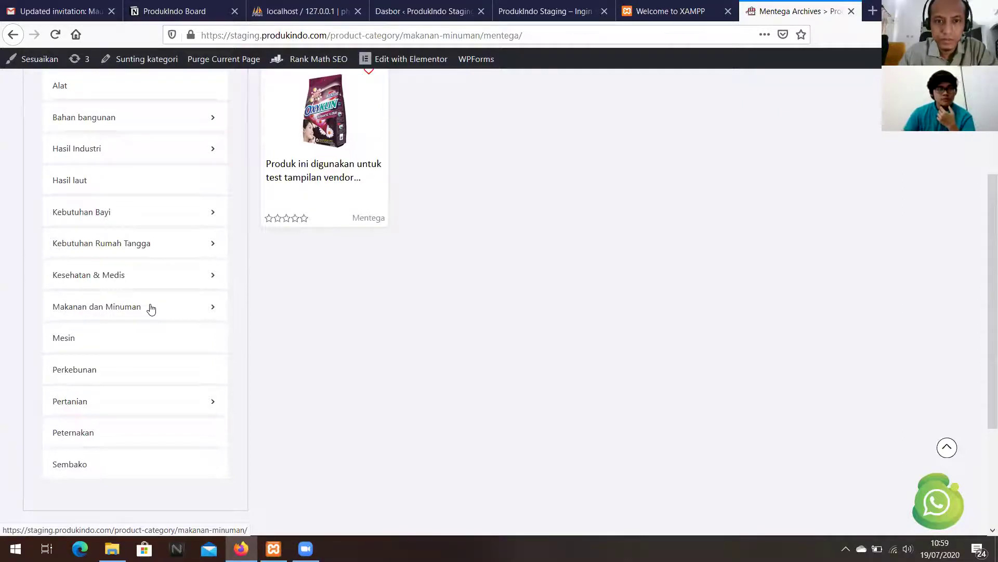
scroll(150, 309, "up", 3)
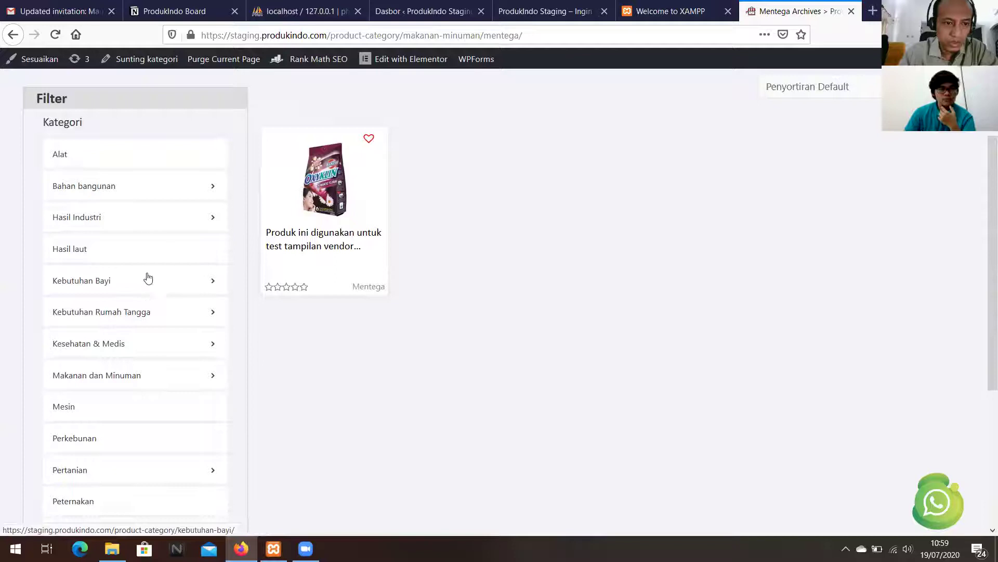
left_click(126, 188)
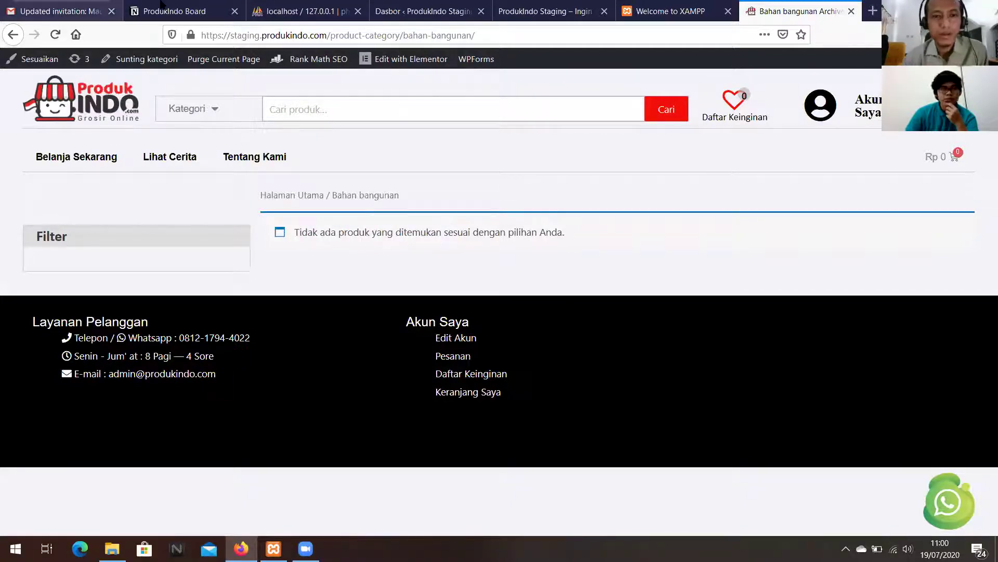
Return to the ProdukIndo Board in Notion.
left_click(124, 5)
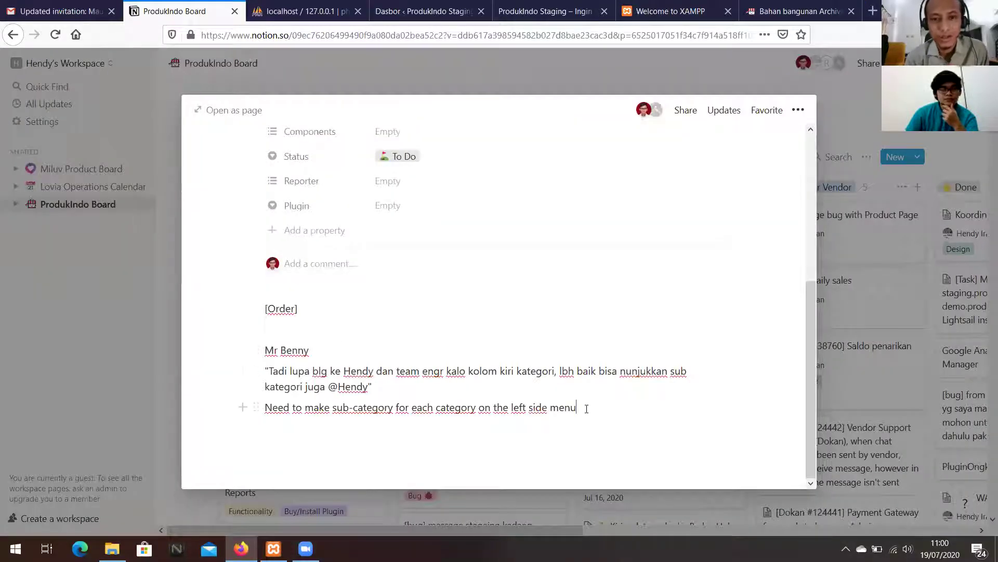
Add an 'Issues :' line below the sub-category note and start a numbered item '1.'.
key("Return")
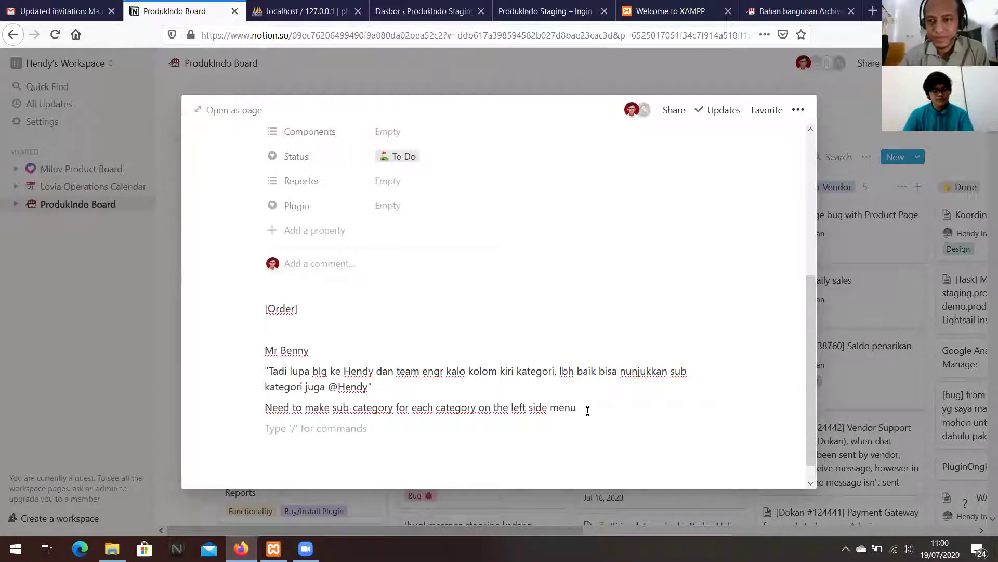
key("Return")
type("Issues :")
key("Return")
type("1.")
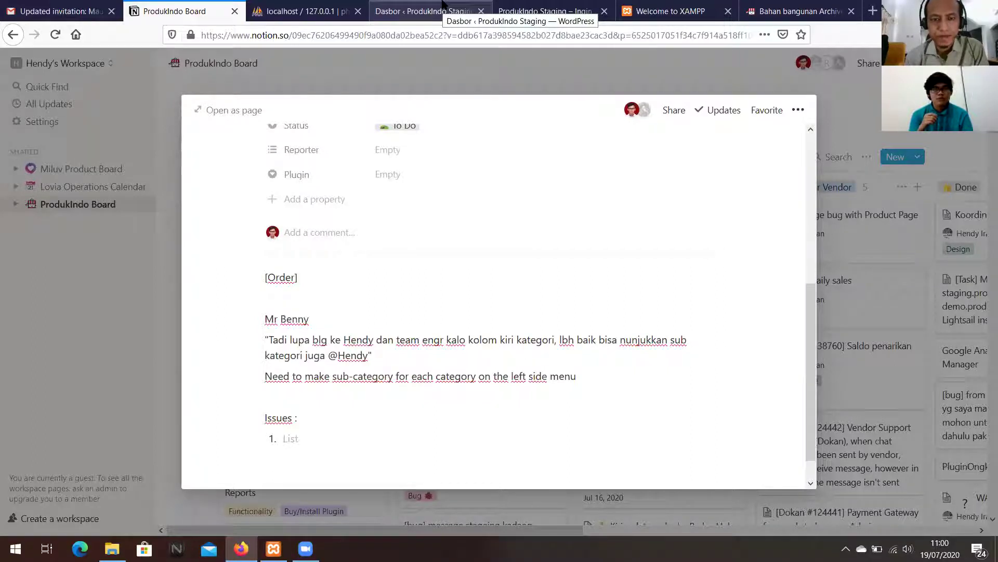
Write issue 1: 'When clicked on Bahan Bangunan category, it doesn't show the view of product and the category list is gone'.
type("B")
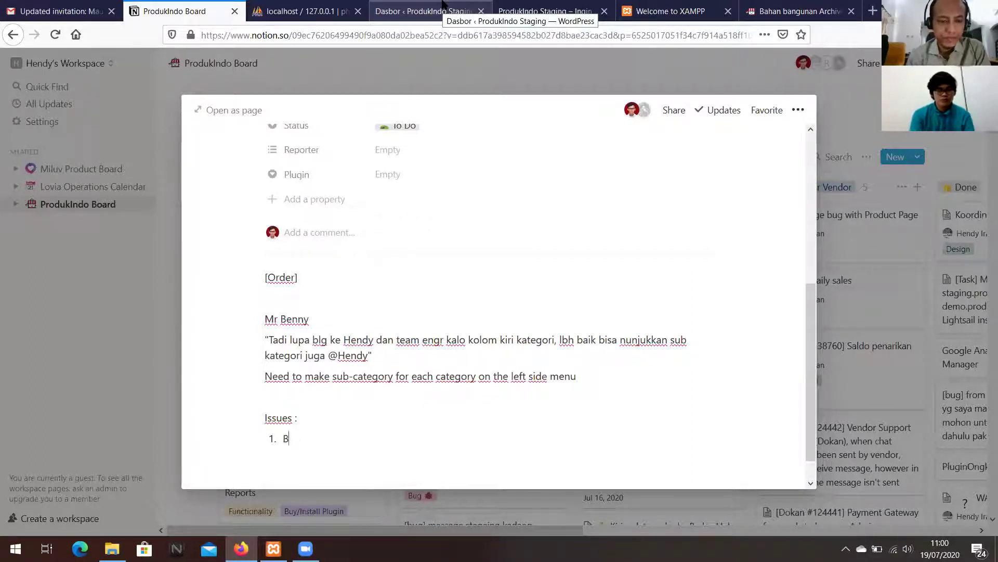
type("ahan Bangunan")
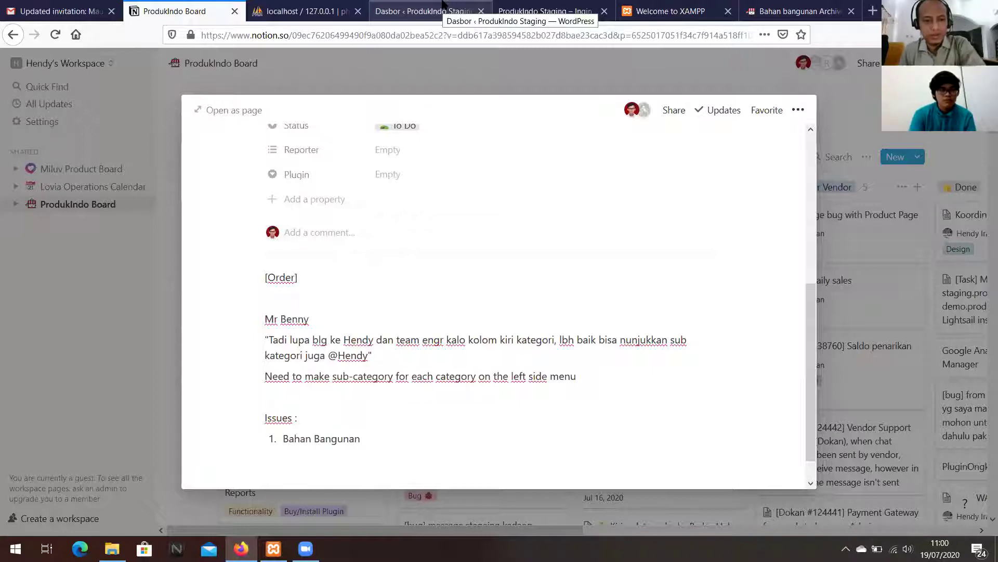
type(" C")
key("BackSpace")
type("categoruy")
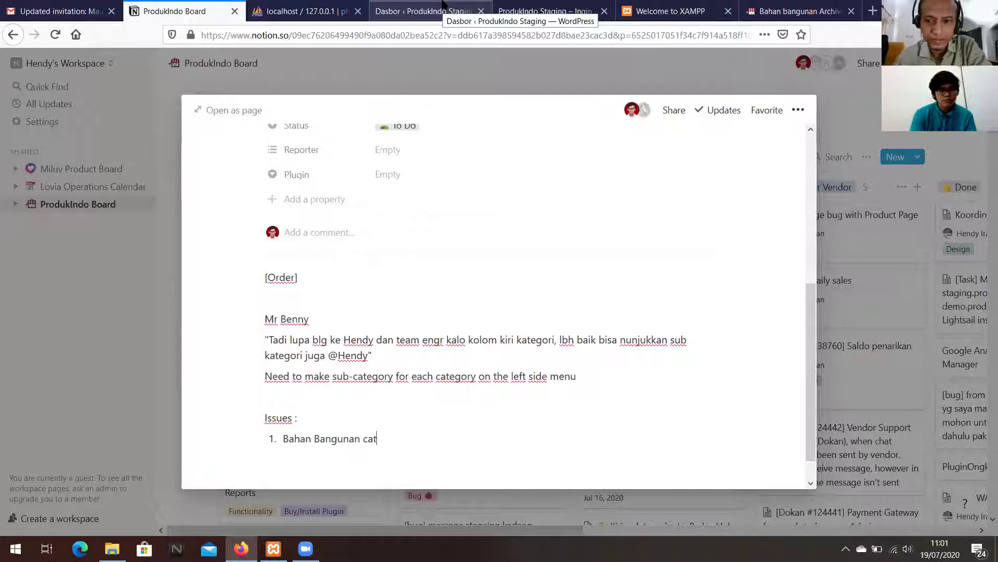
key("BackSpace")
key("BackSpace")
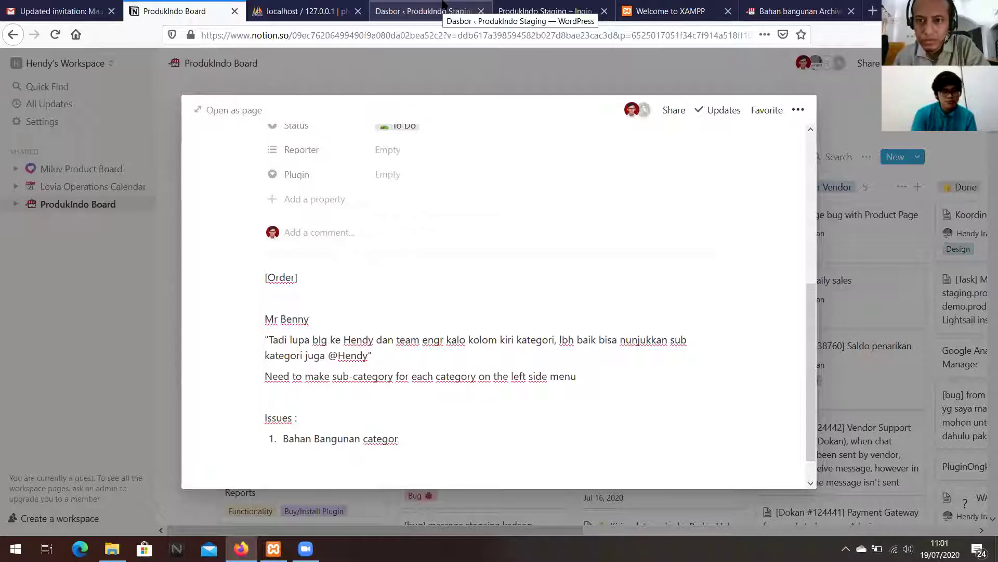
type("y ")
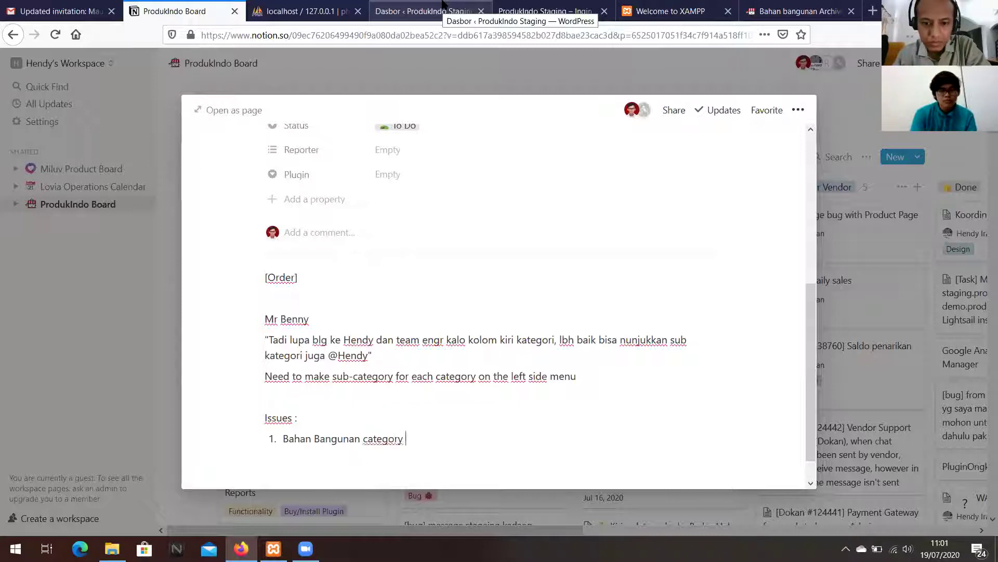
type("doesn")
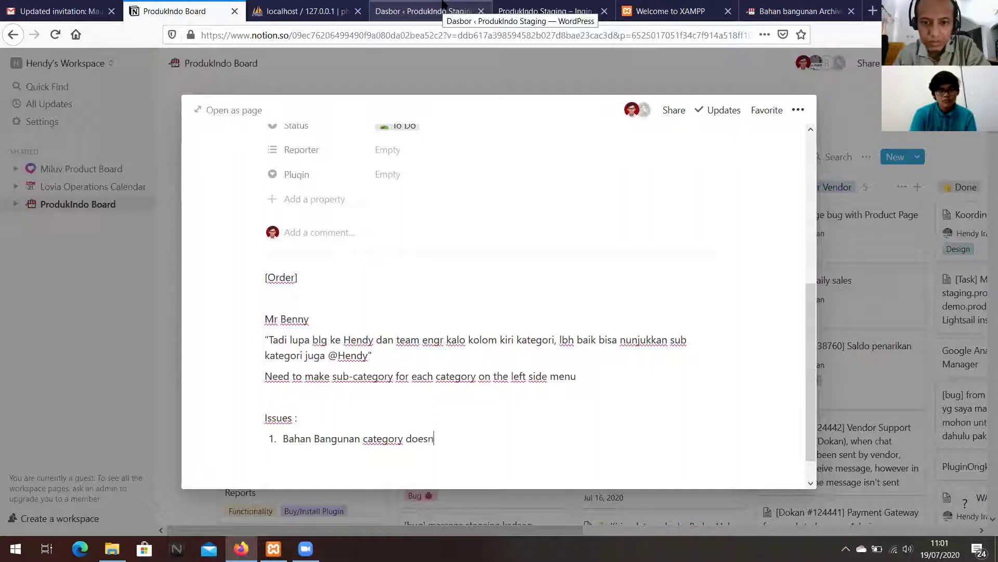
type("'t show")
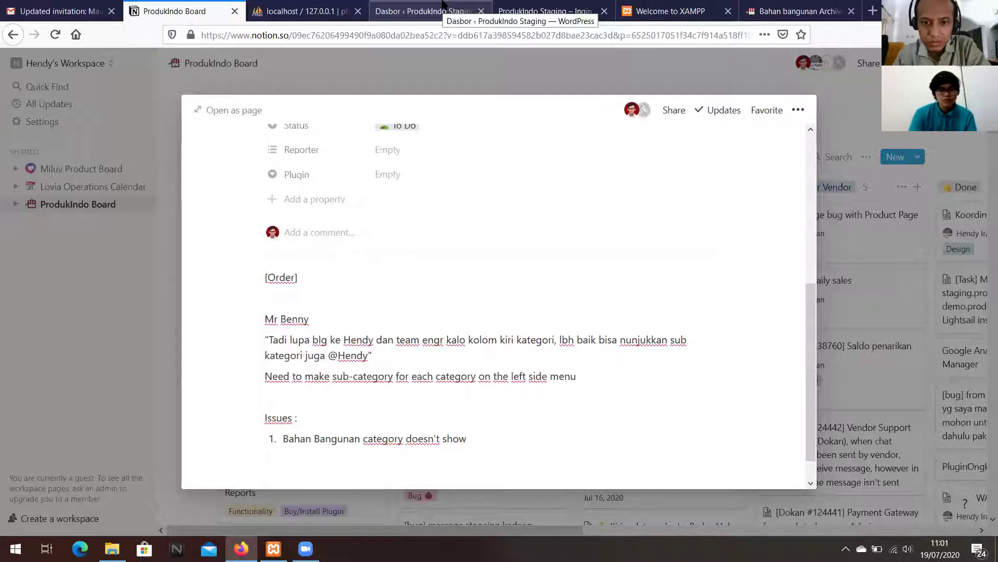
type(" a")
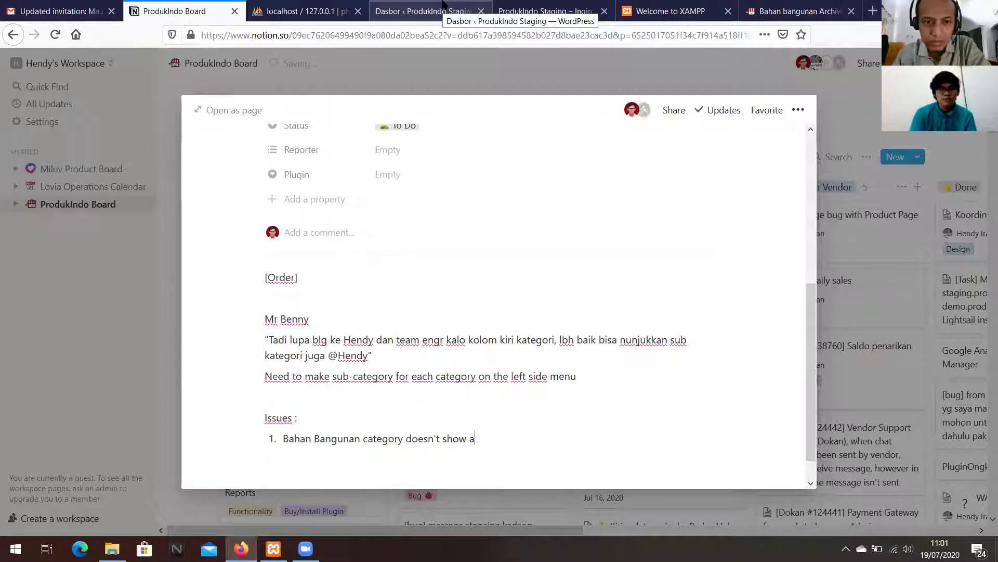
key("BackSpace")
key("BackSpace")
key("BackSpace")
key("BackSpace")
key("BackSpace")
key("BackSpace")
key("BackSpace")
key("BackSpace")
key("BackSpace")
key("BackSpace")
key("BackSpace")
key("BackSpace")
key("BackSpace")
key("BackSpace")
key("BackSpace")
key("BackSpace")
key("BackSpace")
key("BackSpace")
key("BackSpace")
key("BackSpace")
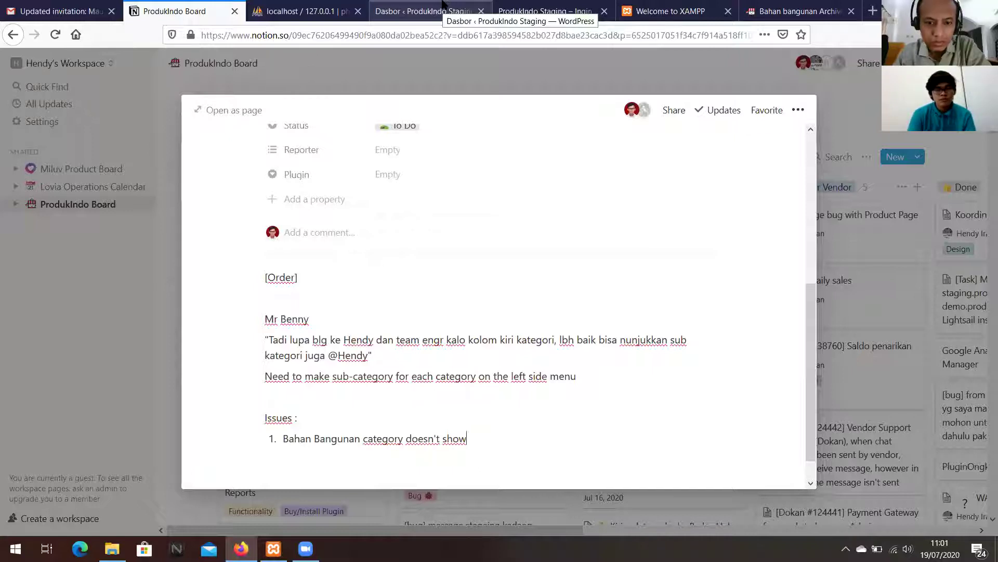
key("BackSpace")
key("BackSpace")
type("1. W")
type("hen cli")
type("cked")
type(" on ")
type("Bahan B")
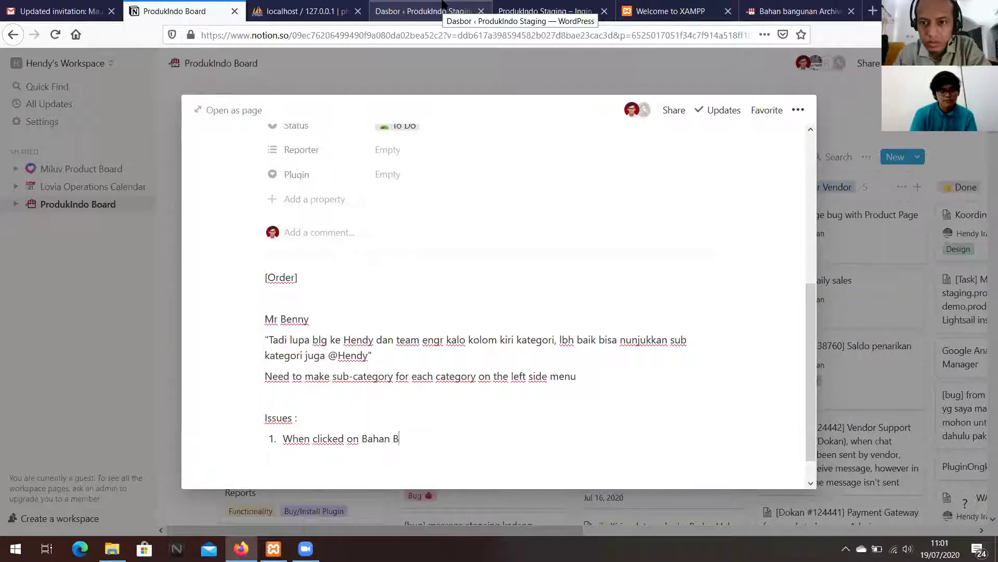
type("angunan Catg")
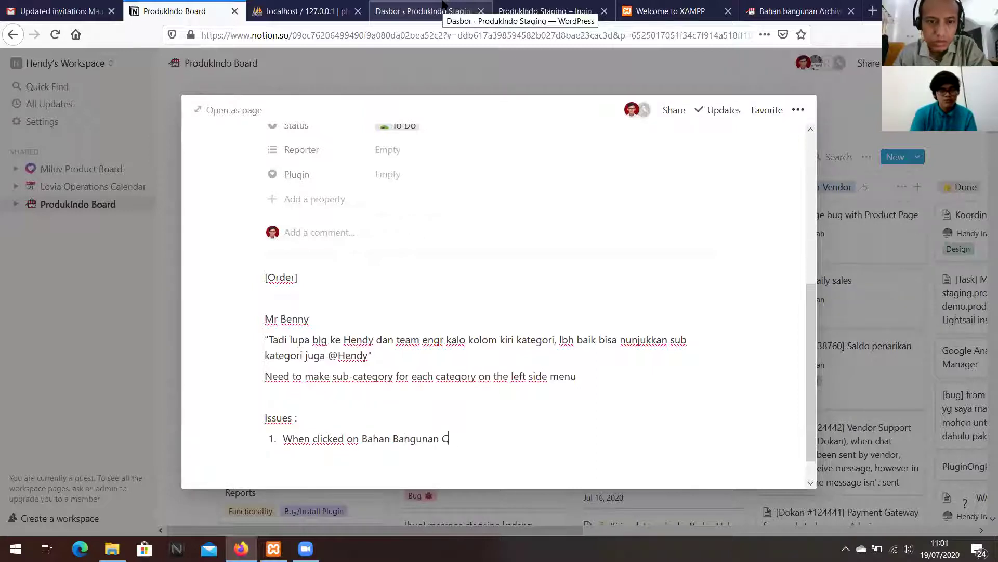
key("BackSpace")
type("eg")
key("BackSpace")
key("BackSpace")
key("BackSpace")
key("BackSpace")
key("BackSpace")
type("category")
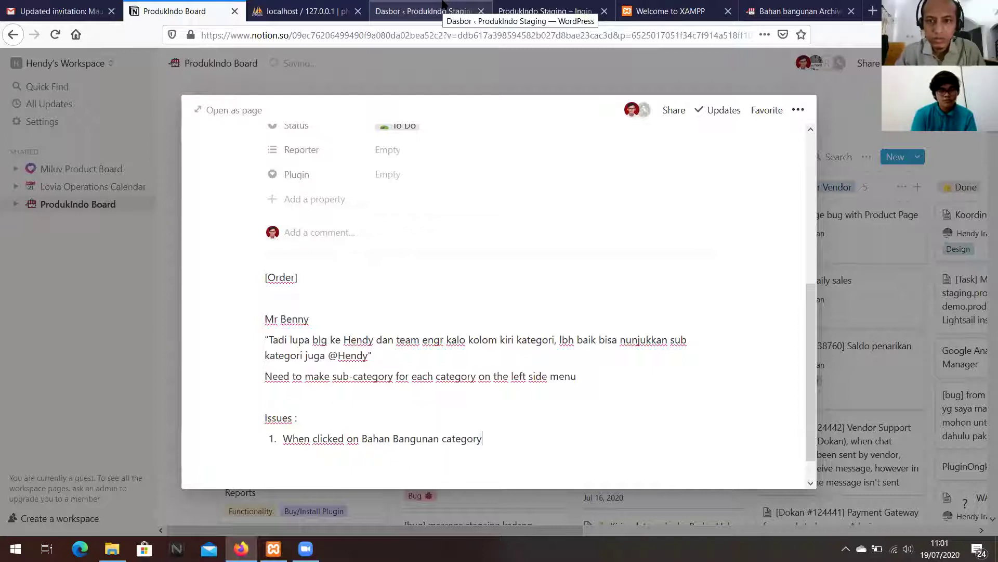
key("BackSpace")
type(", ")
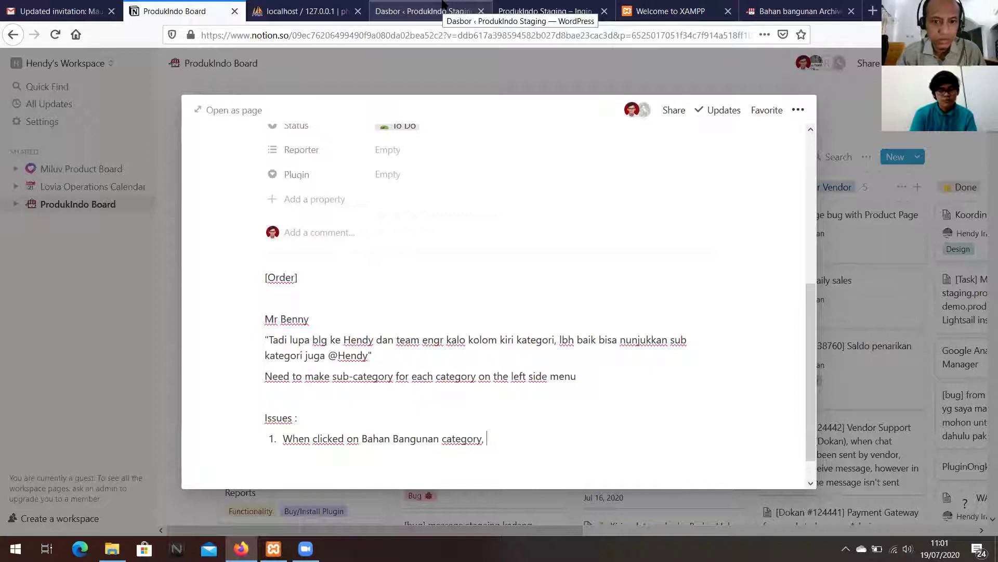
type("it does")
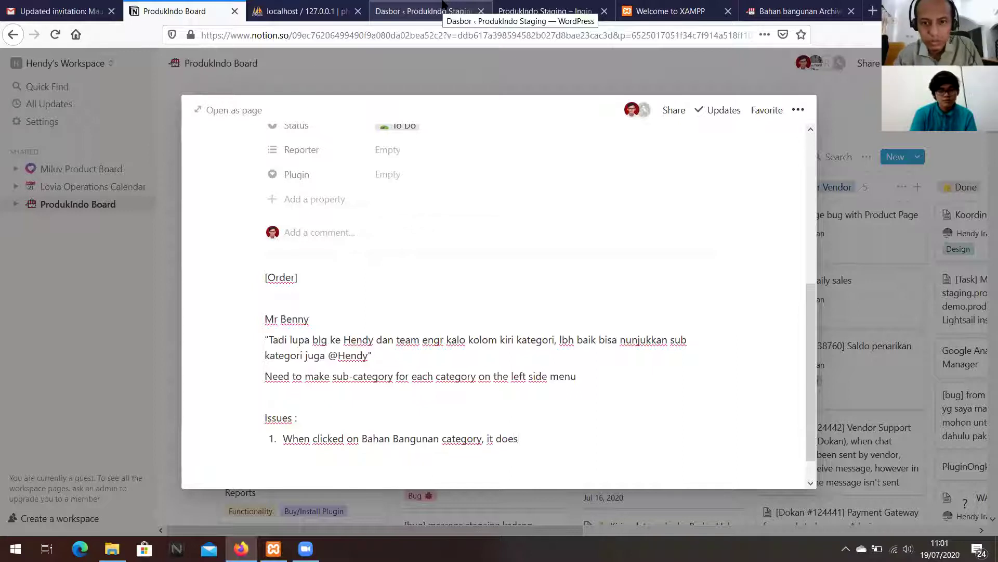
type("n't show")
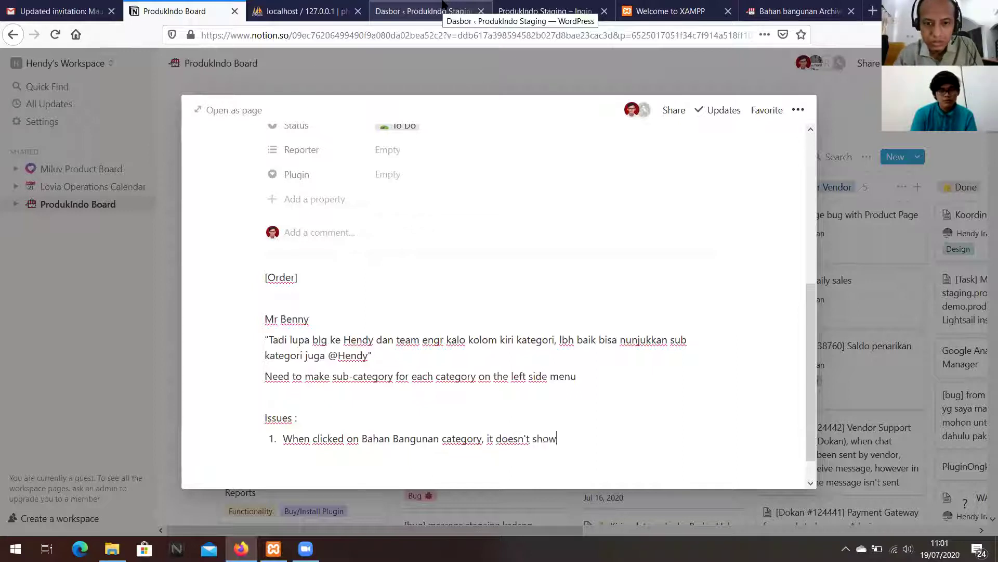
type(" the")
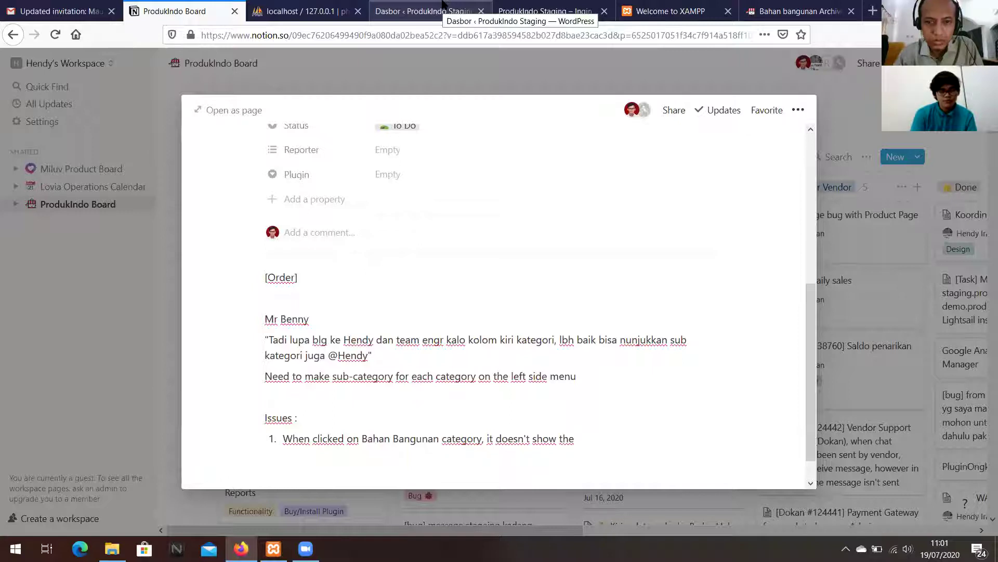
type(" view of product and the")
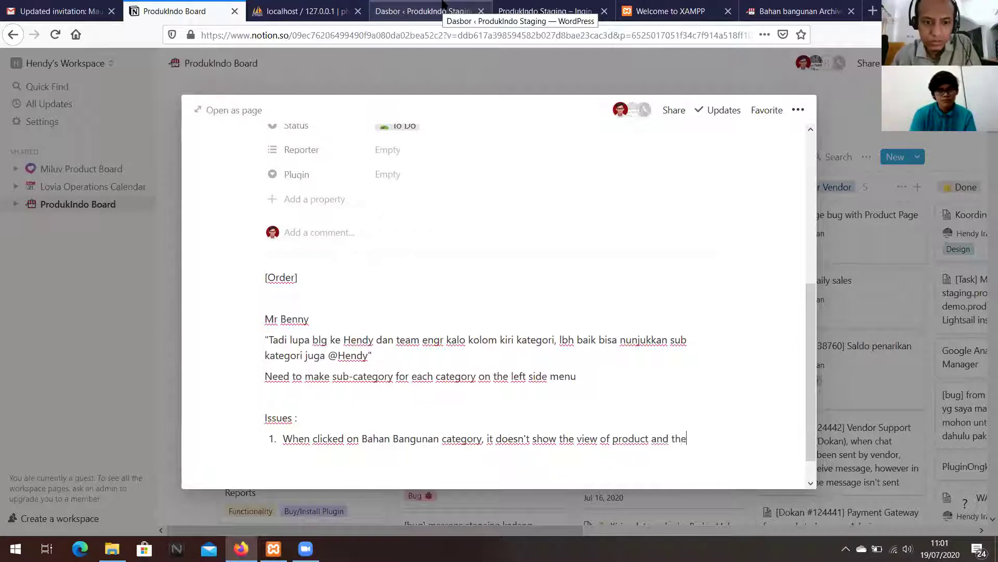
type(" category")
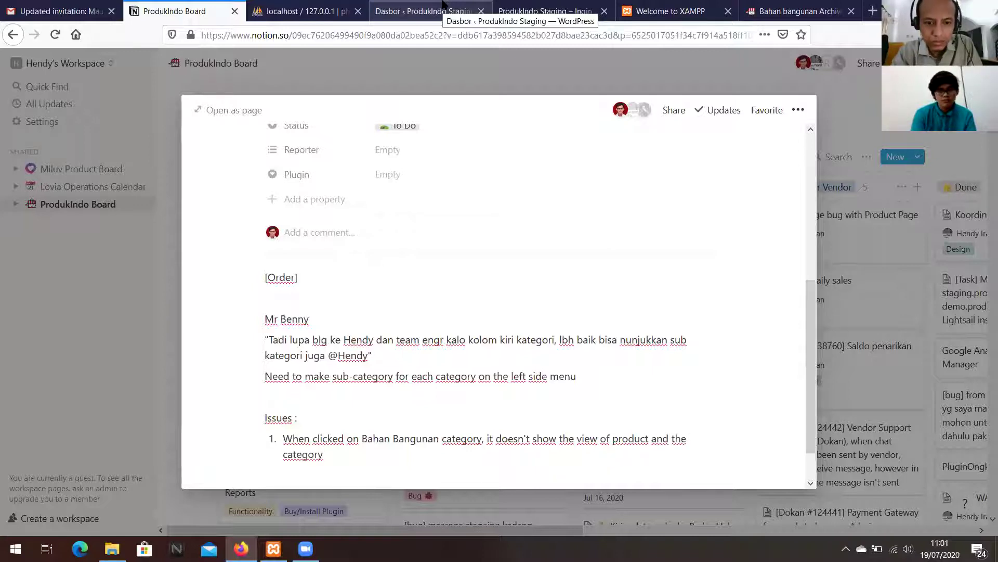
type(" list is")
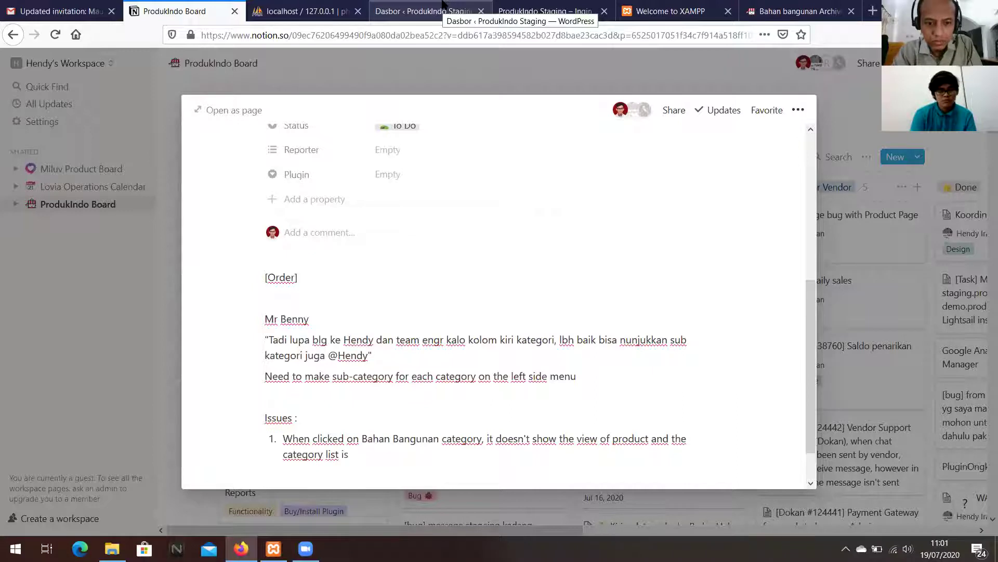
type(" gone")
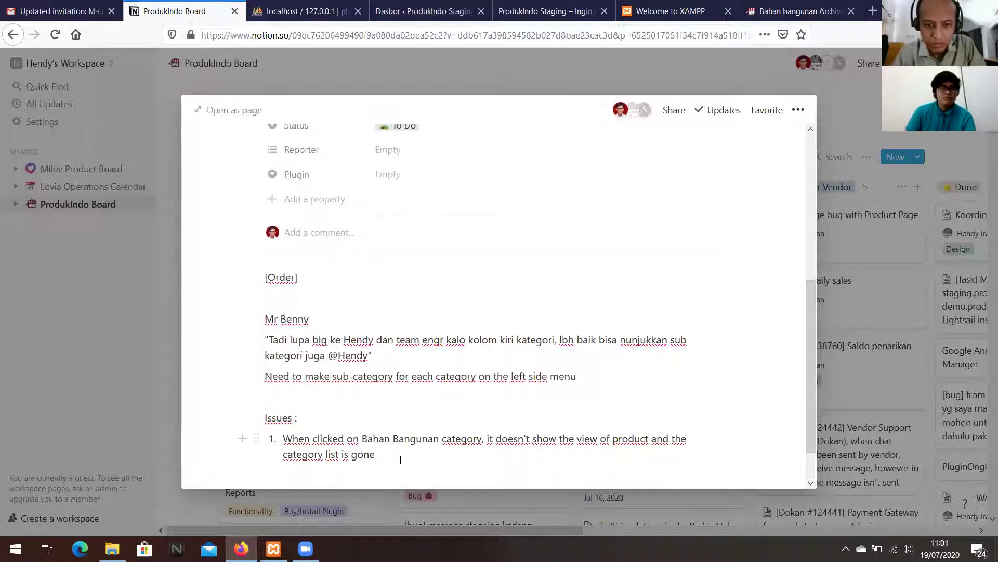
Add issue 2 'Make sub-category for a category that has sub-category', then select issue 1's sentence.
key("Return")
type("Make ")
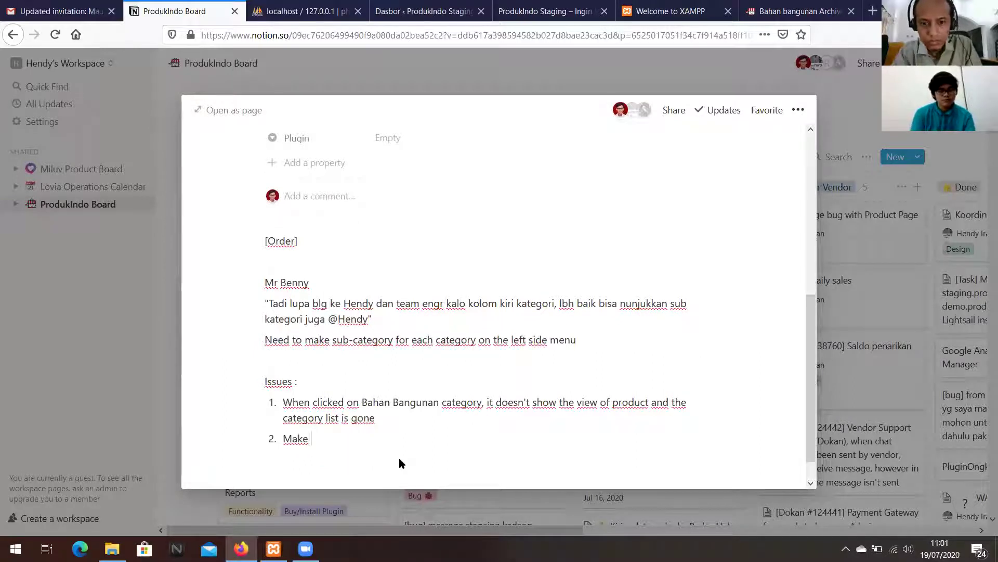
type("sub catego")
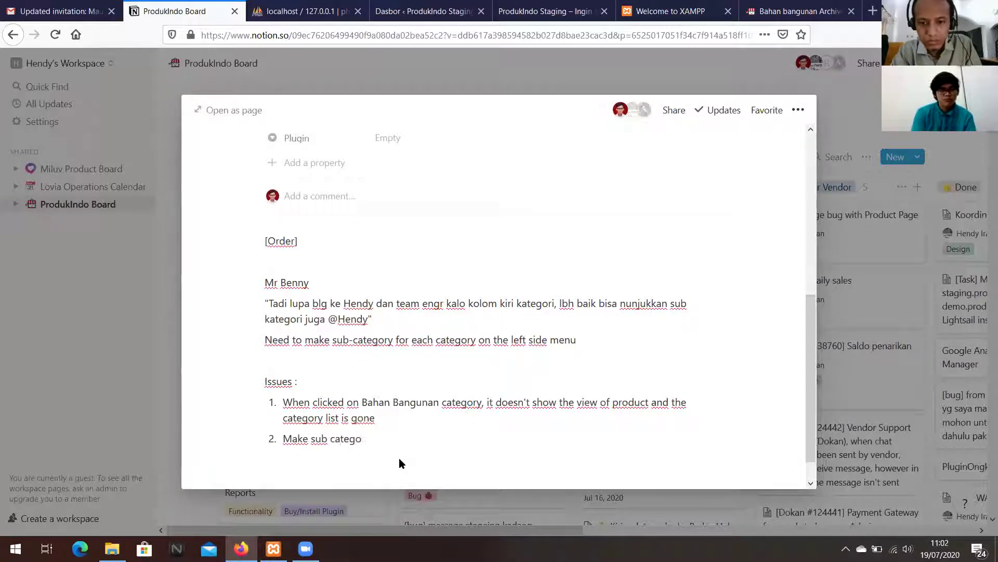
key("BackSpace")
key("BackSpace")
key("BackSpace")
key("BackSpace")
key("BackSpace")
key("BackSpace")
key("BackSpace")
key("BackSpace")
type("-category")
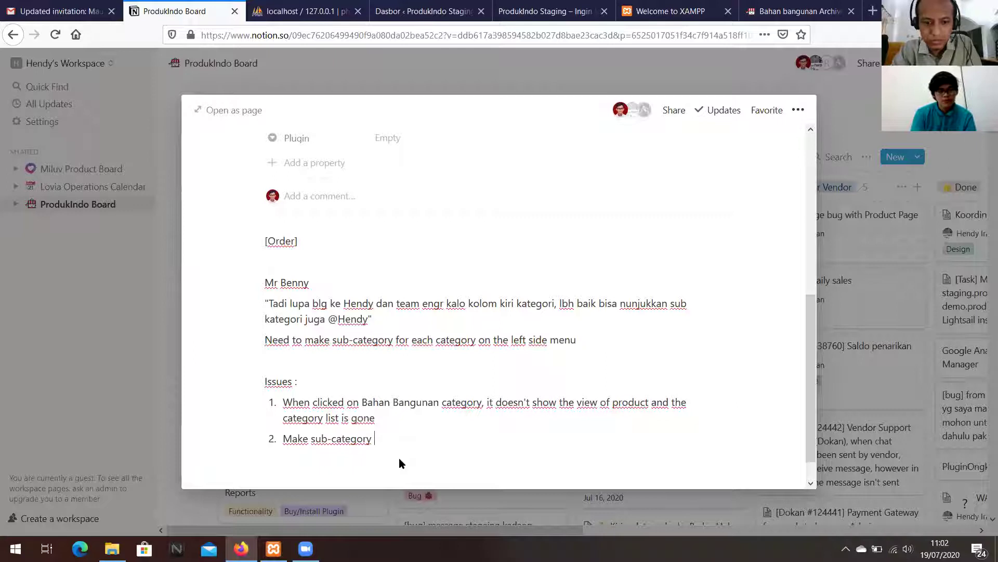
type(" for a category th")
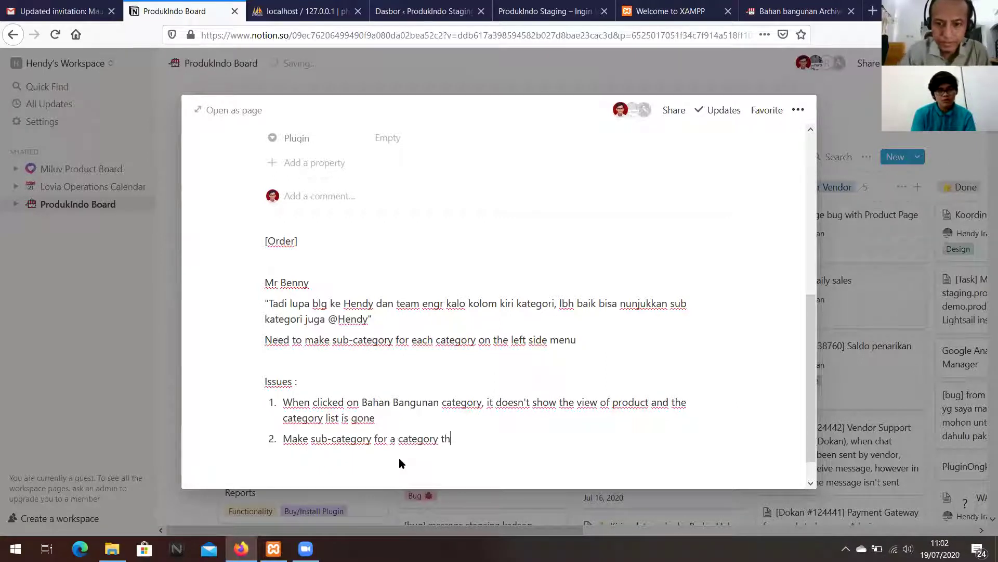
type("at")
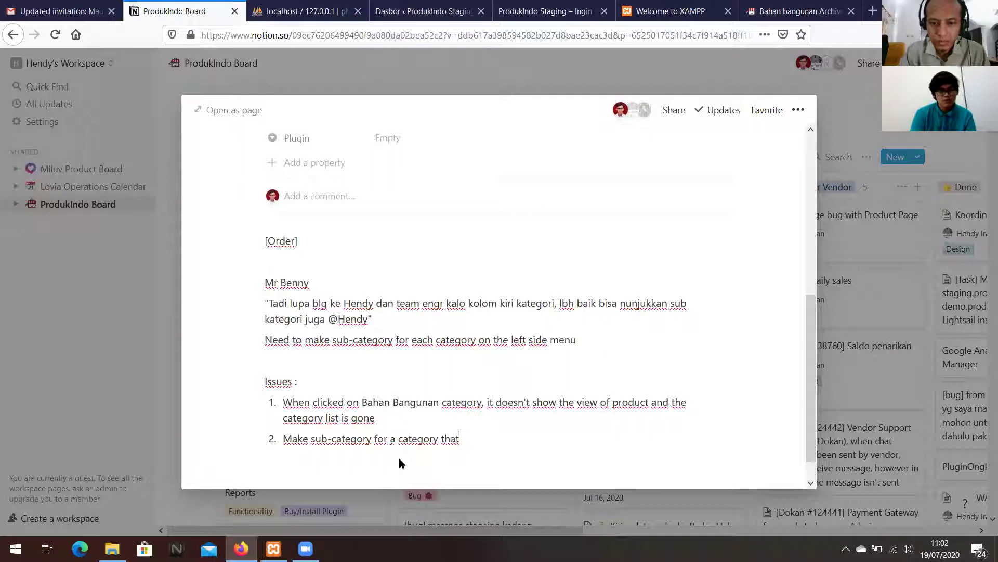
type("is not")
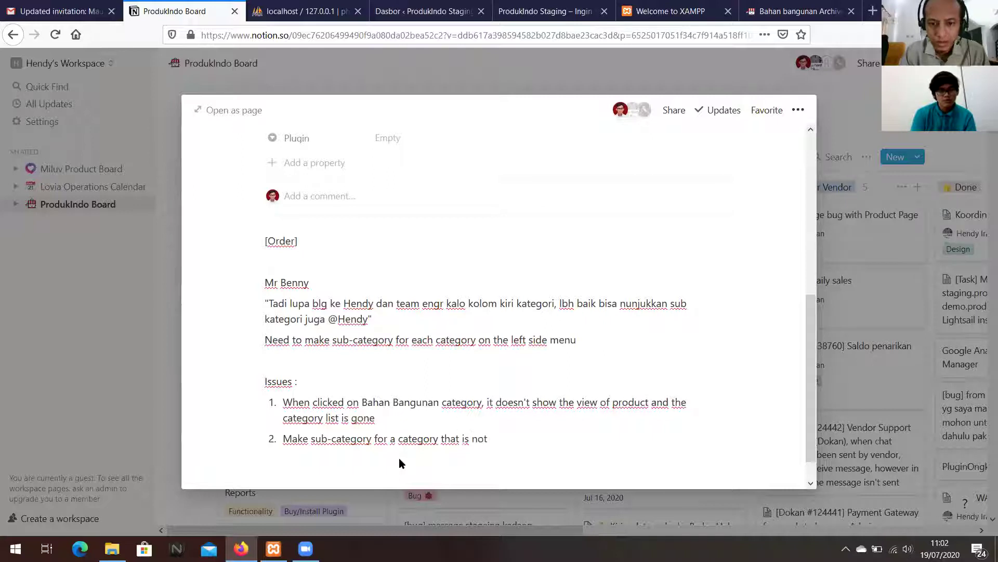
type(" empty")
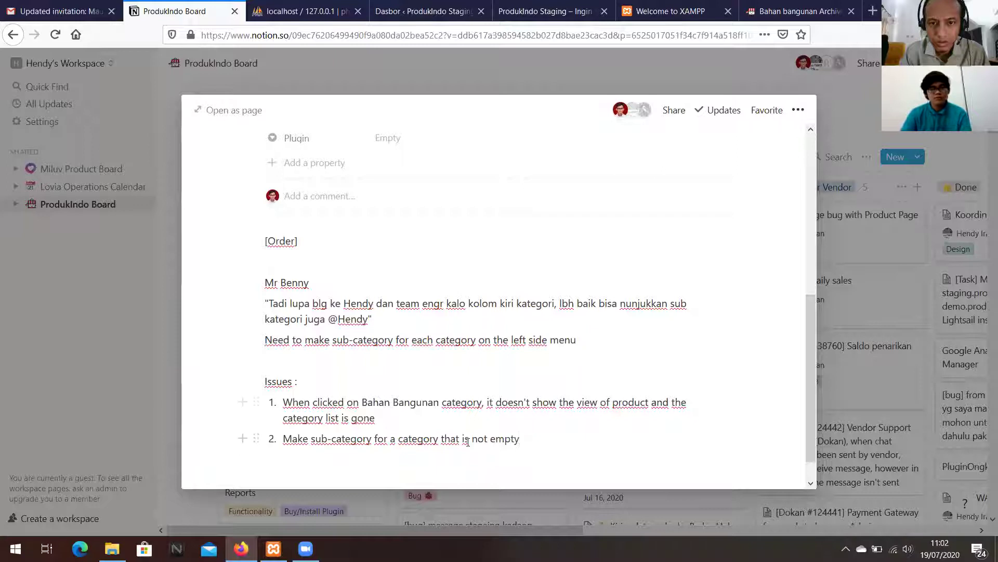
left_click_drag(523, 437, 463, 441)
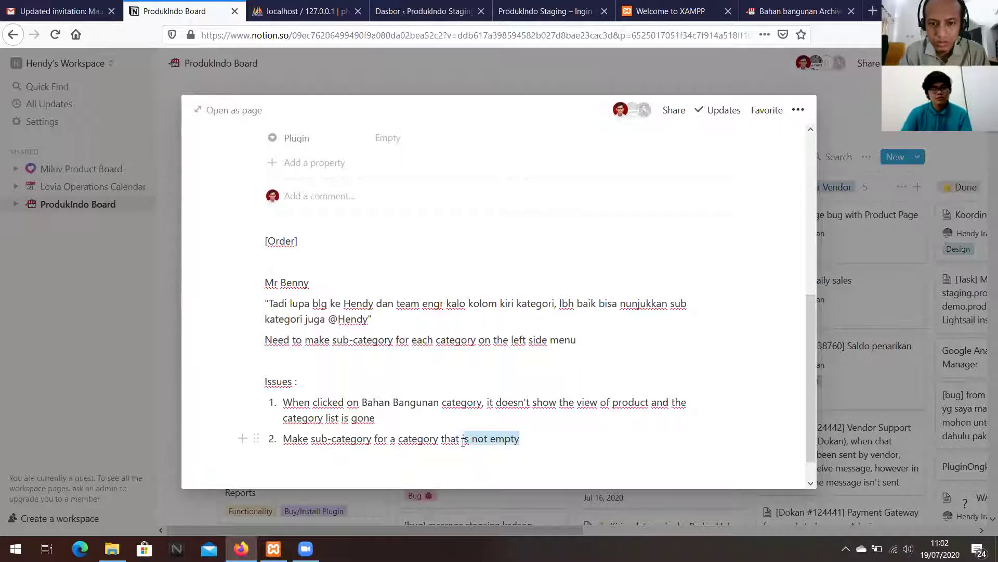
type("has a")
key("BackSpace")
type("sub-category")
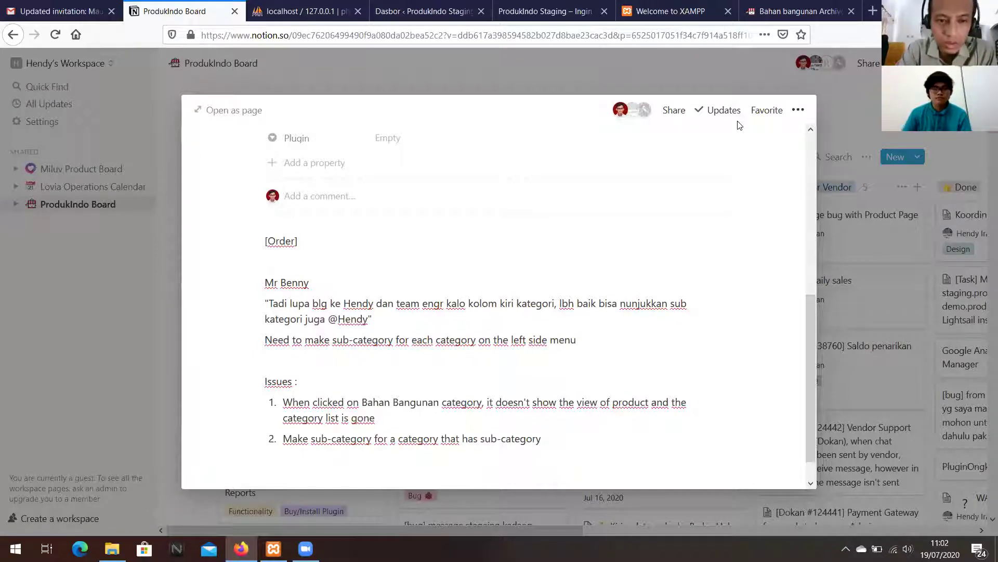
left_click(462, 403)
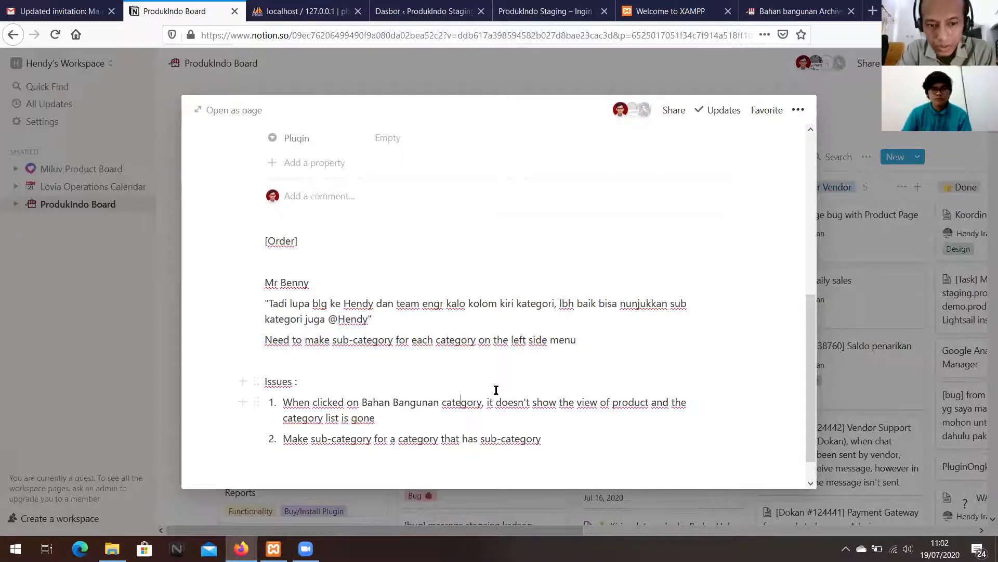
left_click_drag(375, 419, 285, 401)
key("ctrl+c")
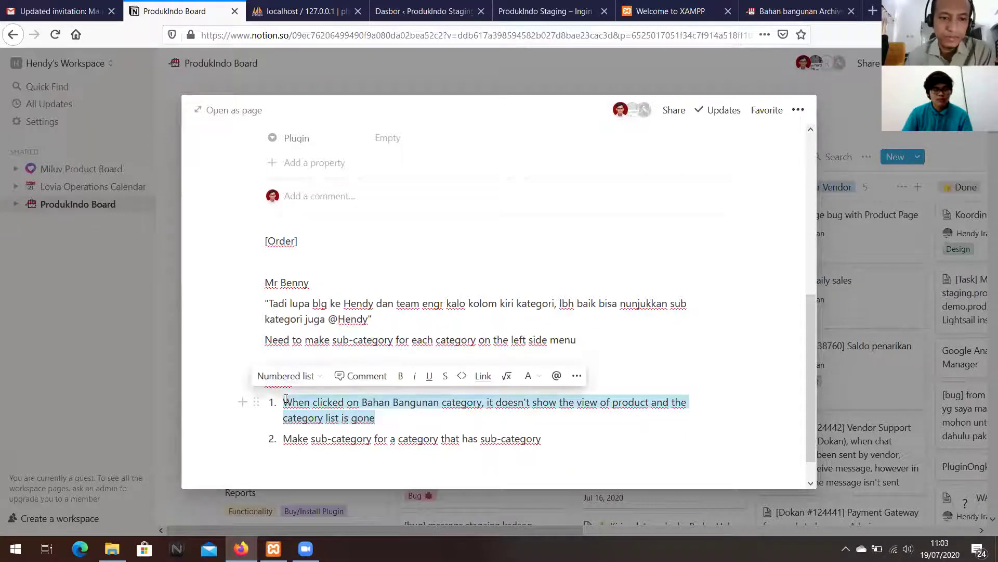
Cut the Bahan Bangunan bug sentence from the Issues list and remove its empty list item.
key("BackSpace")
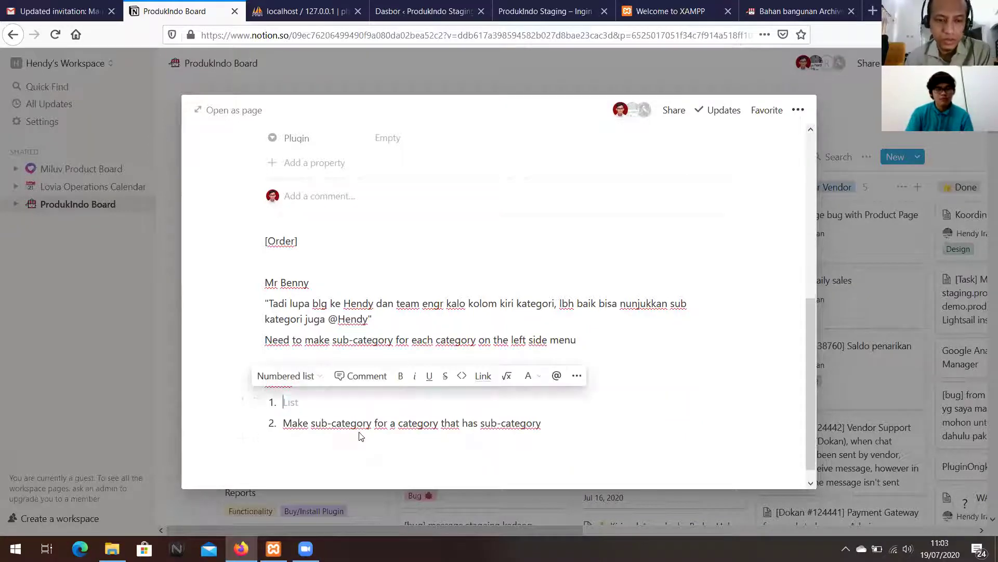
key("BackSpace")
key("BackSpace")
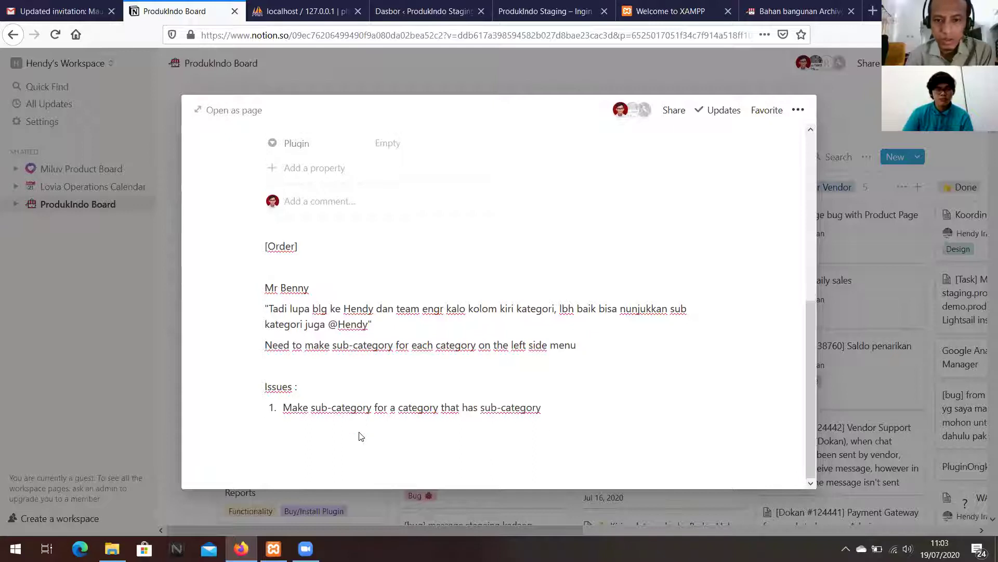
left_click(557, 410)
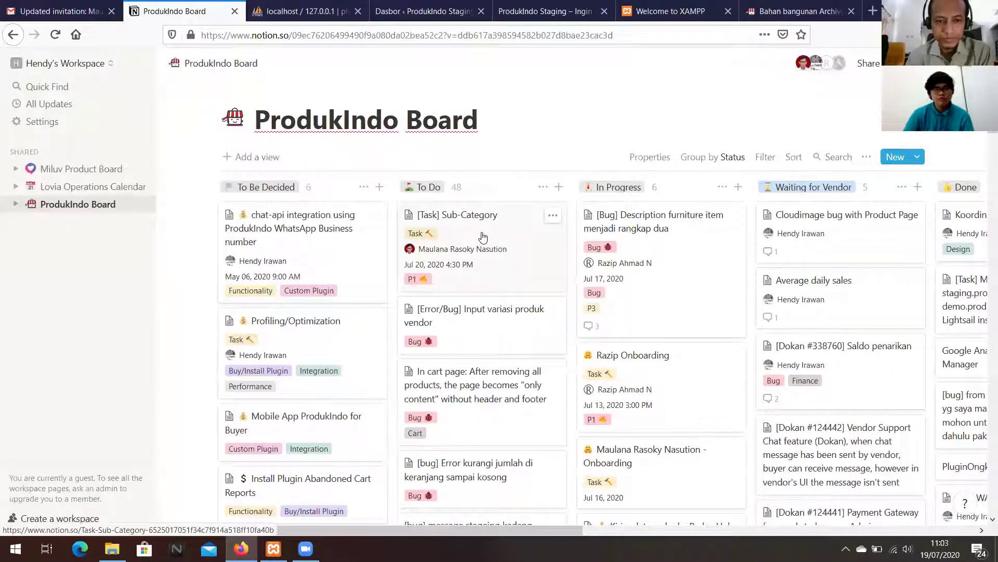
Add a new To Do card named after the team member and open its page.
left_click(559, 187)
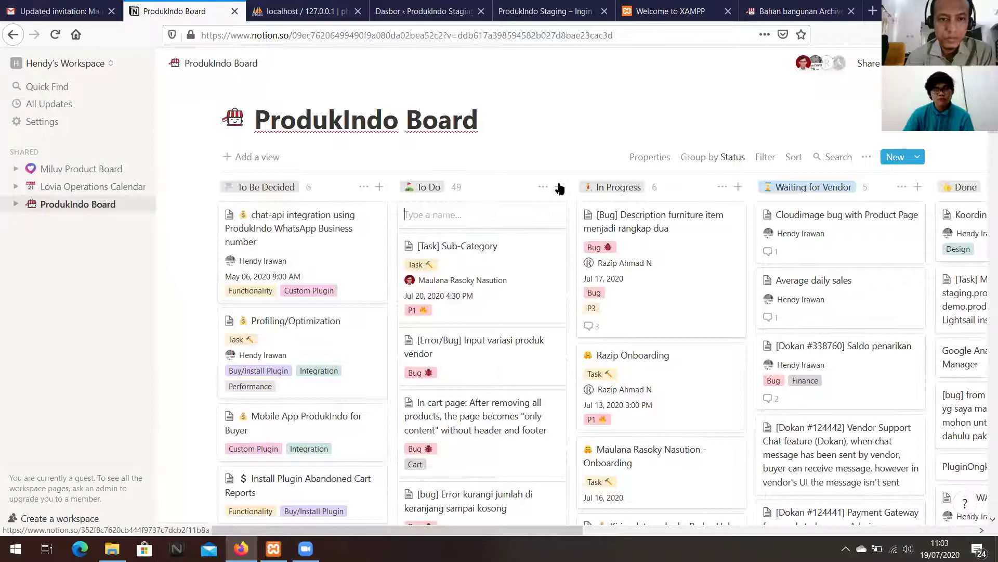
type("Maulana")
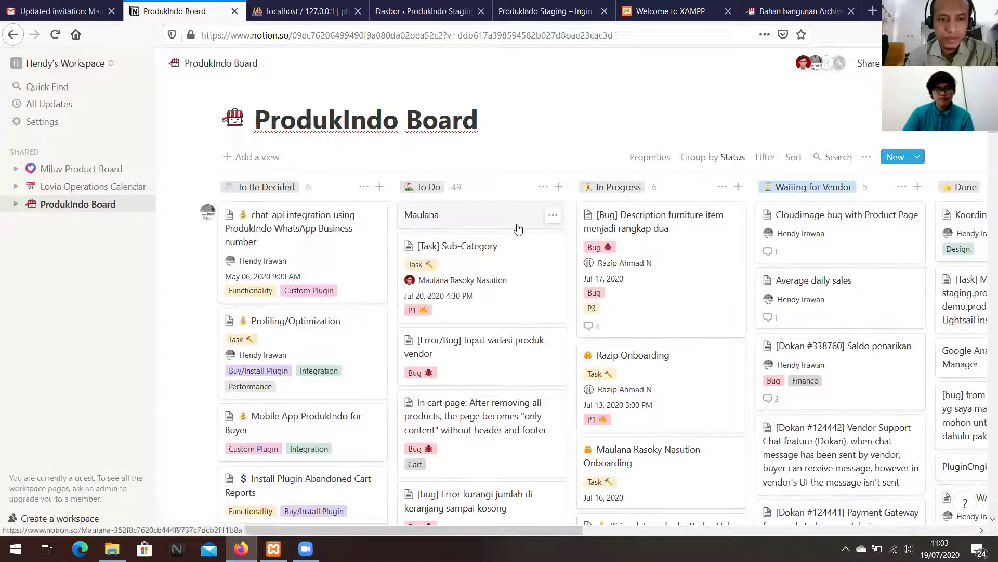
left_click(518, 229)
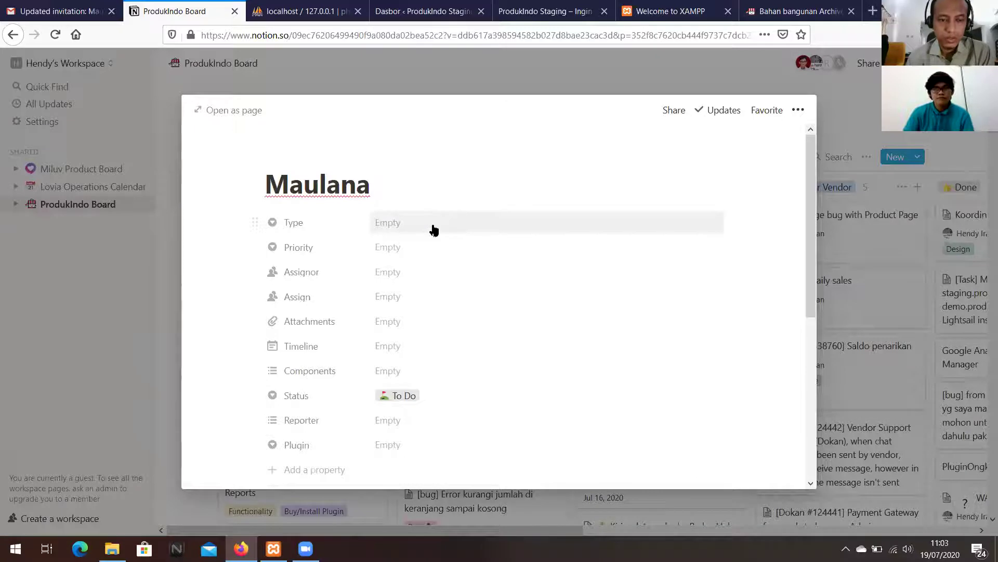
scroll(406, 280, "down", 1)
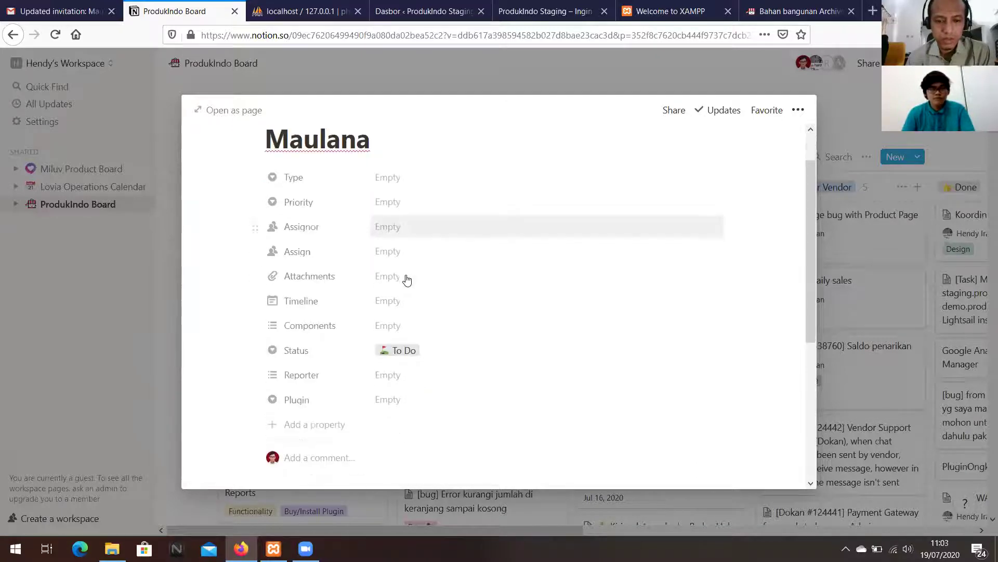
scroll(407, 279, "down", 1)
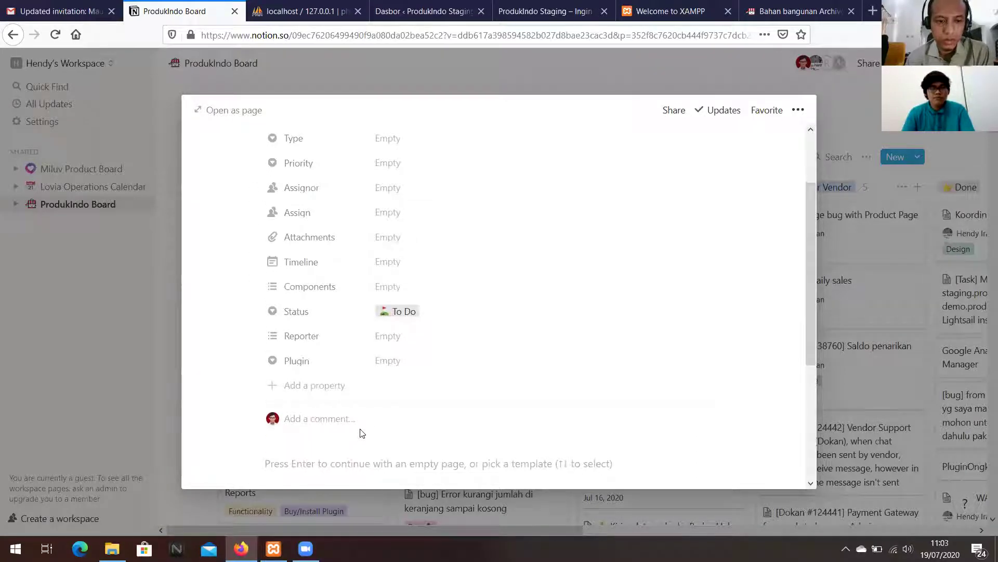
scroll(362, 433, "down", 2)
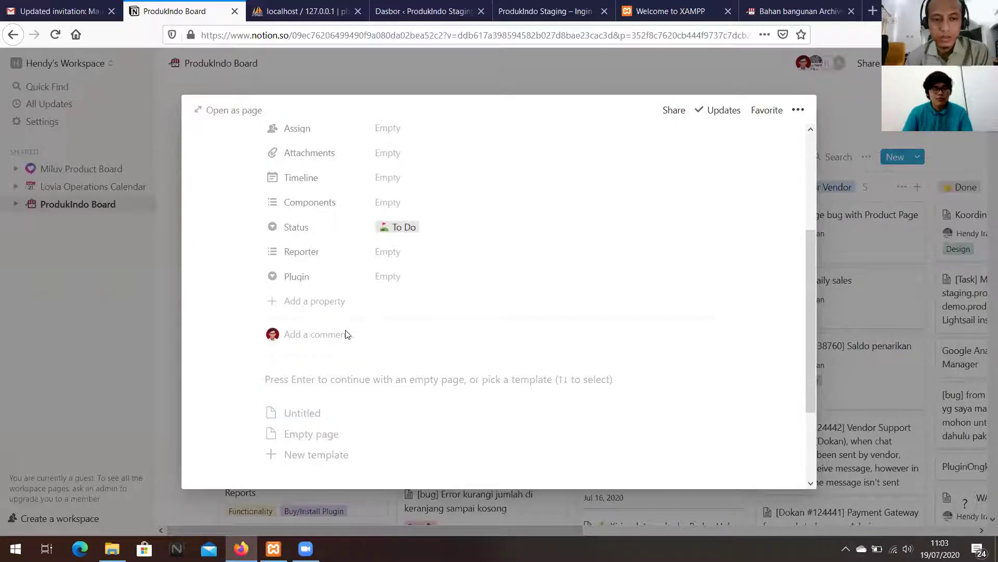
scroll(341, 346, "up", 2)
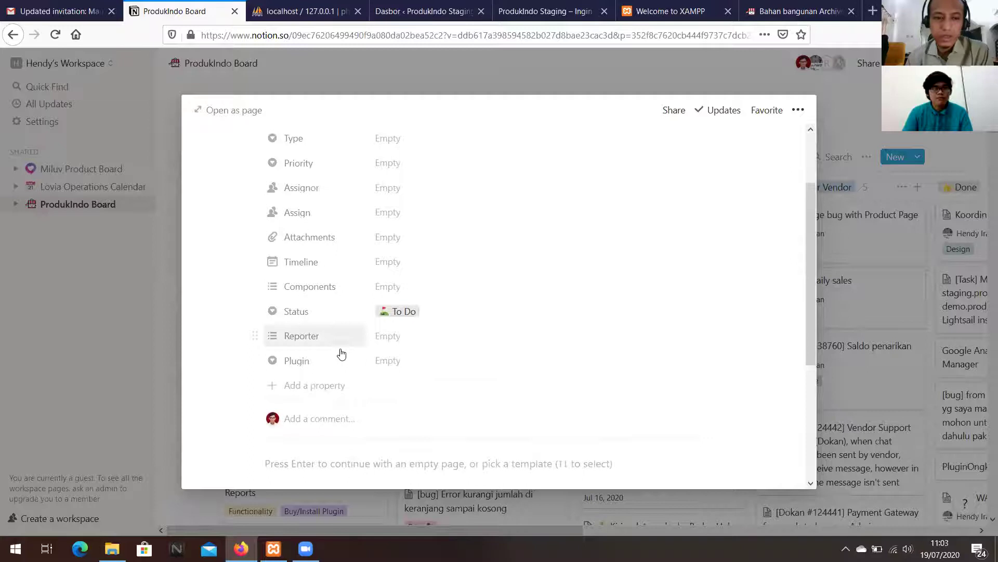
scroll(338, 343, "down", 2)
left_click(332, 337)
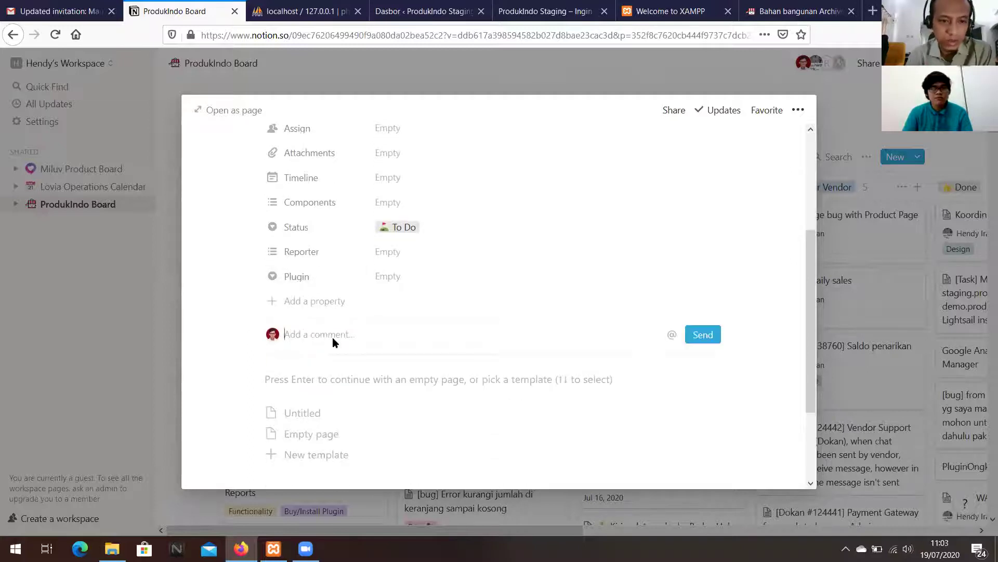
scroll(333, 346, "down", 2)
Paste the bug sentence under an 'Issues :' heading as numbered item 1, then view the store tab.
left_click(333, 306)
scroll(342, 331, "up", 1)
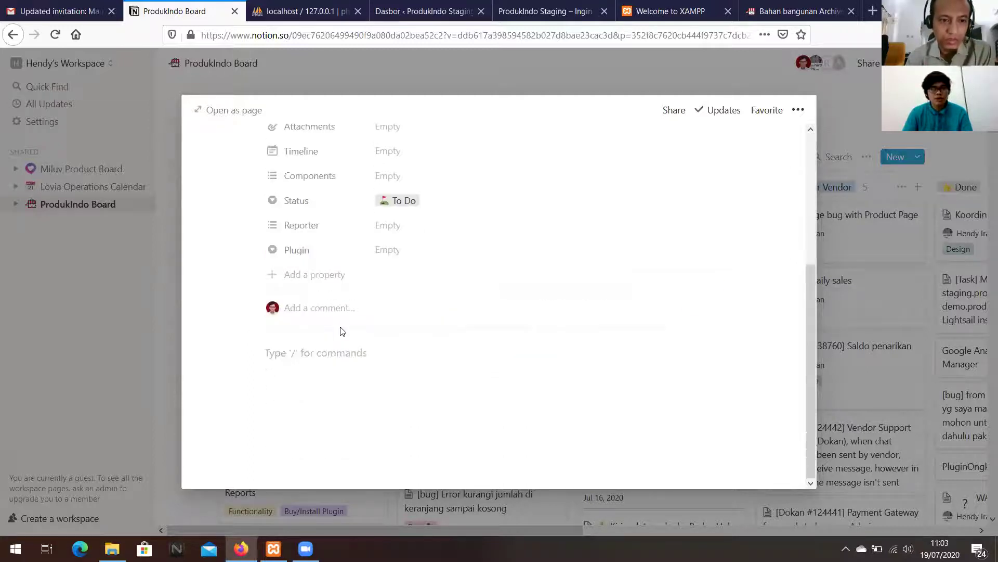
key("ctrl+v")
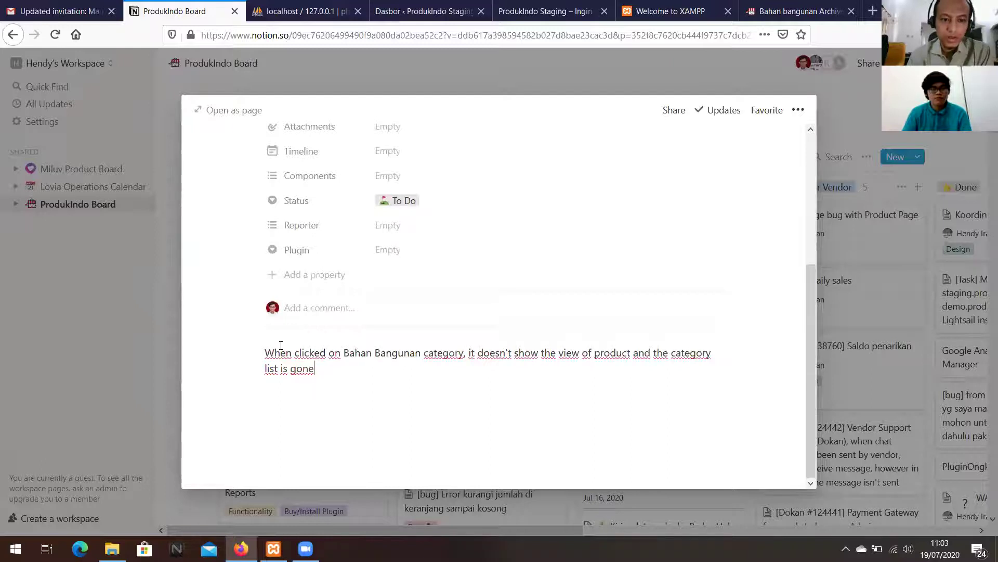
left_click(266, 352)
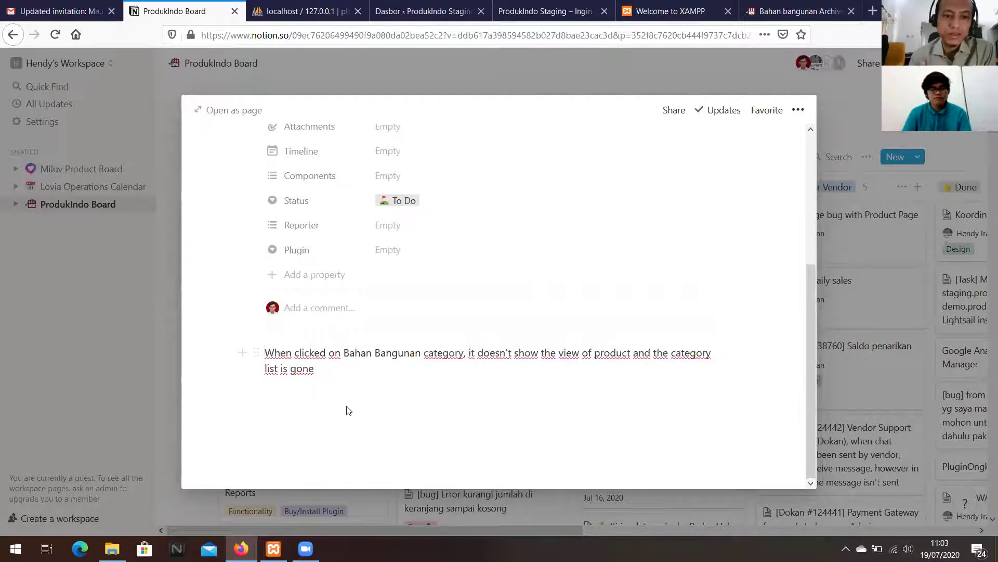
key("Return")
key("Up")
type("Issu")
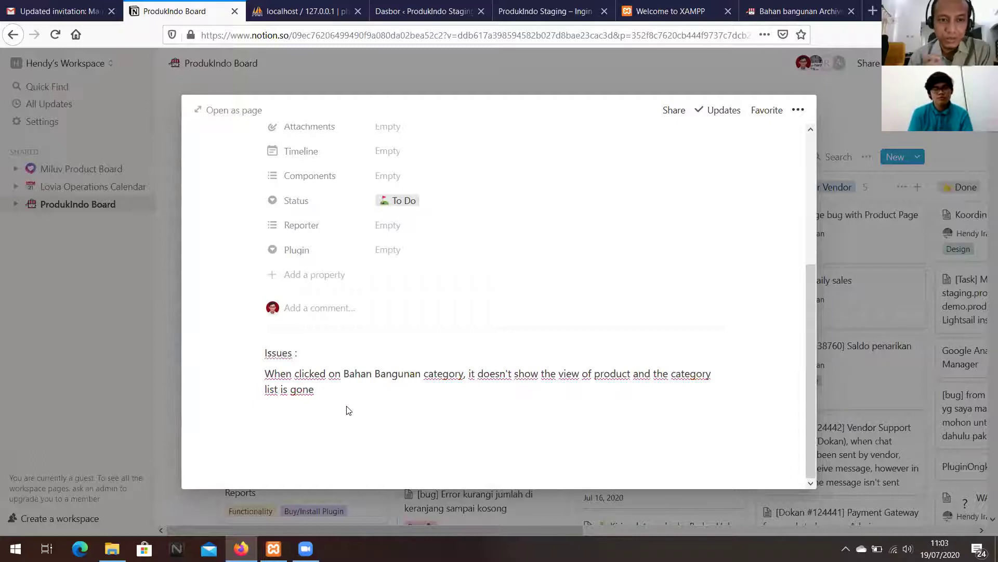
key("Down")
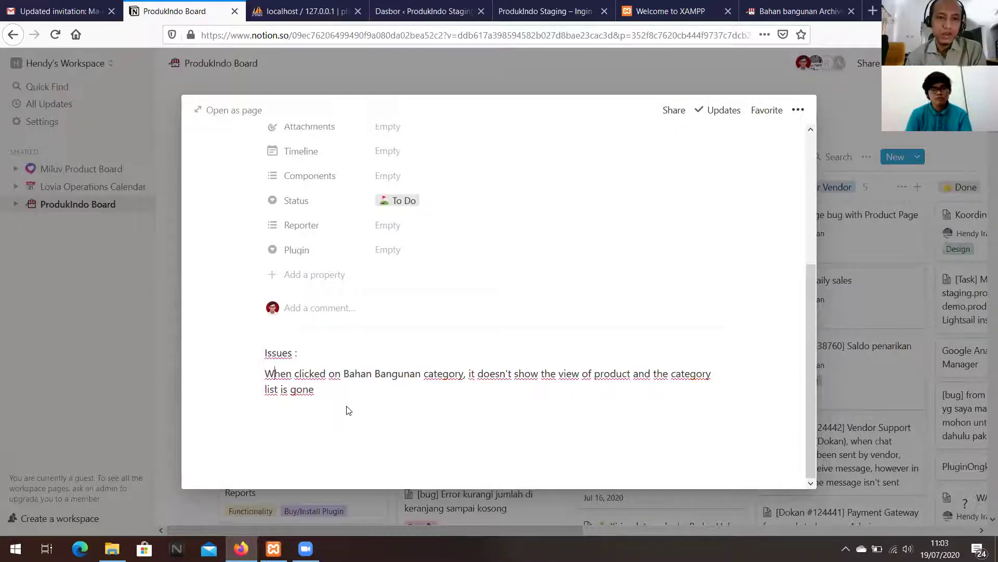
type("1.")
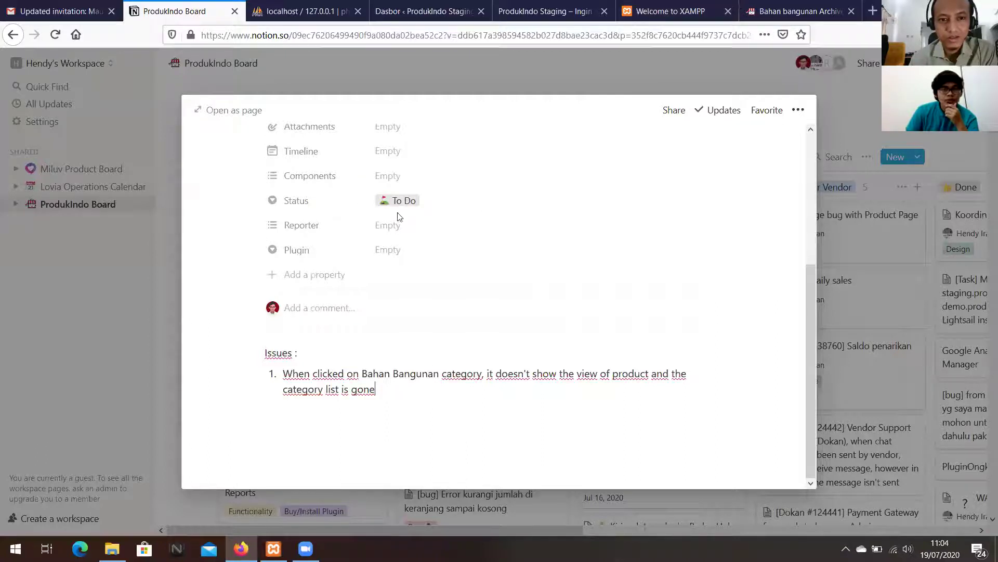
key("ctrl+9")
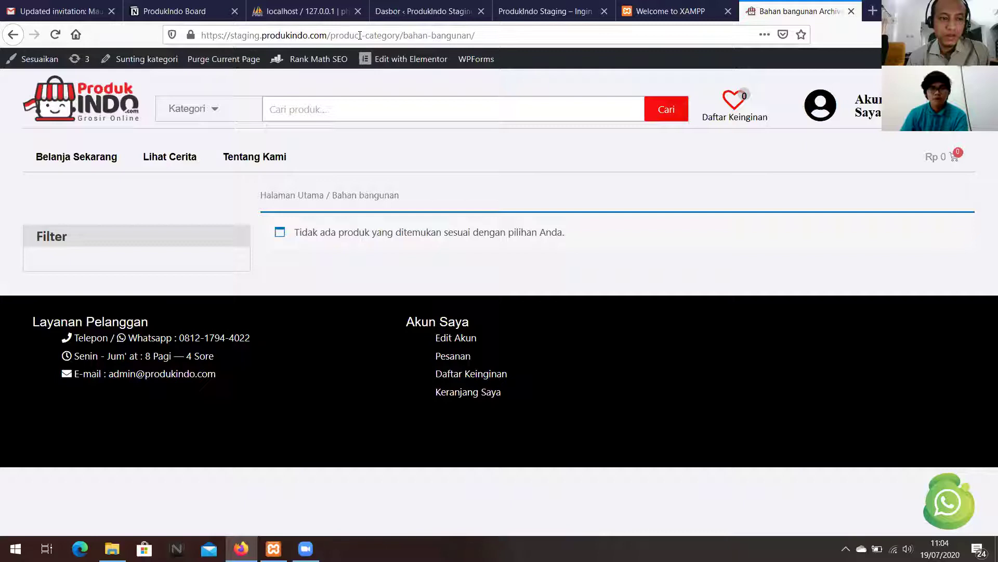
Move the 'Bahan bangunan Archives' tab to third position beside the ProdukIndo Board tab.
left_click(178, 6)
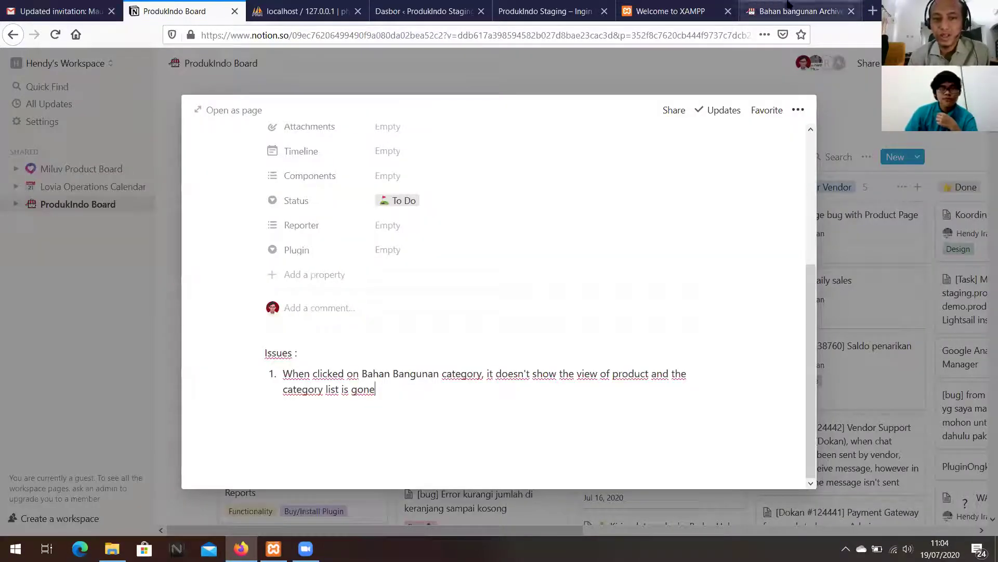
left_click_drag(788, 4, 319, 6)
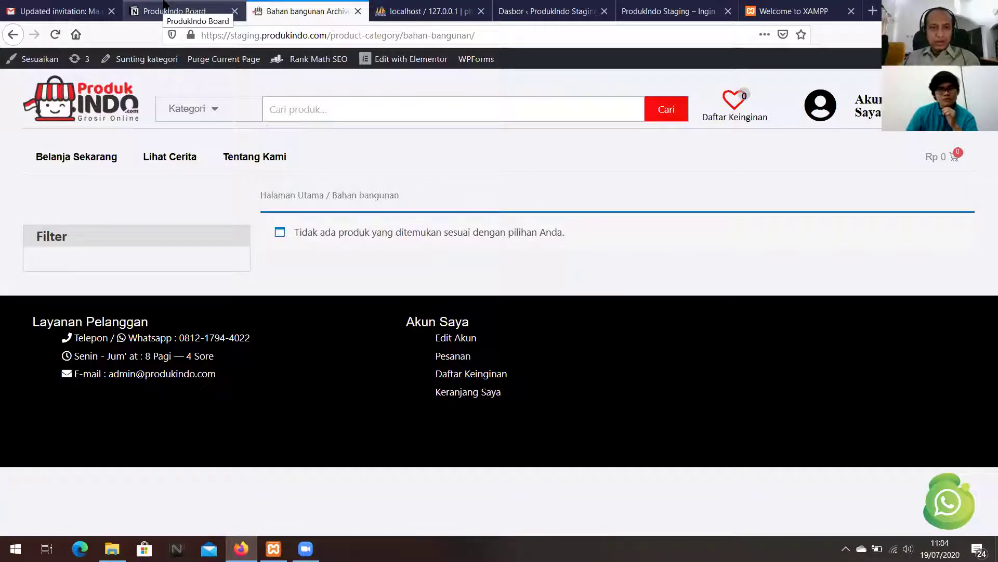
left_click_drag(164, 4, 364, 35)
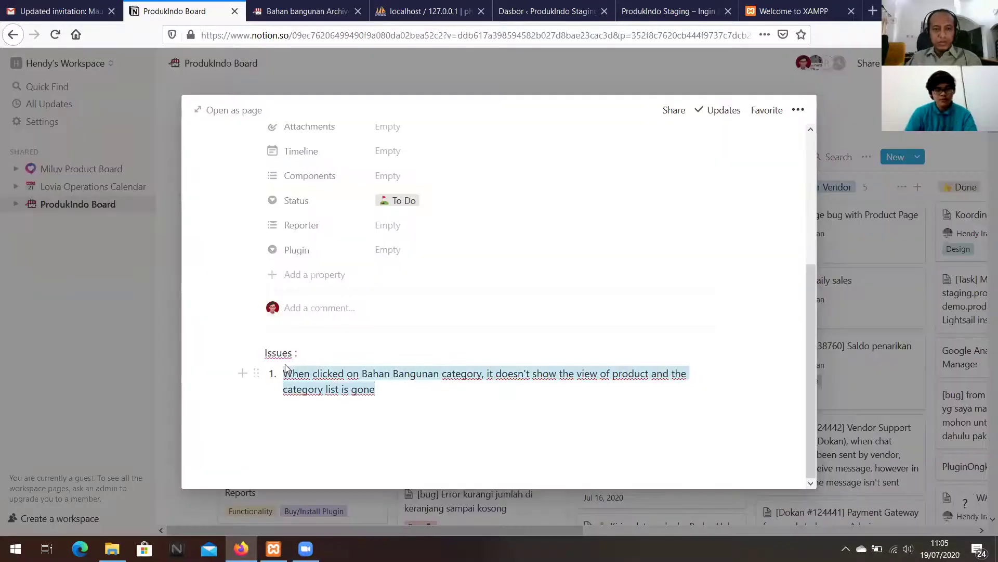
Rewrite the first issue as 'Do not show a category that is not have product in it'.
key("BackSpace")
type("Doe")
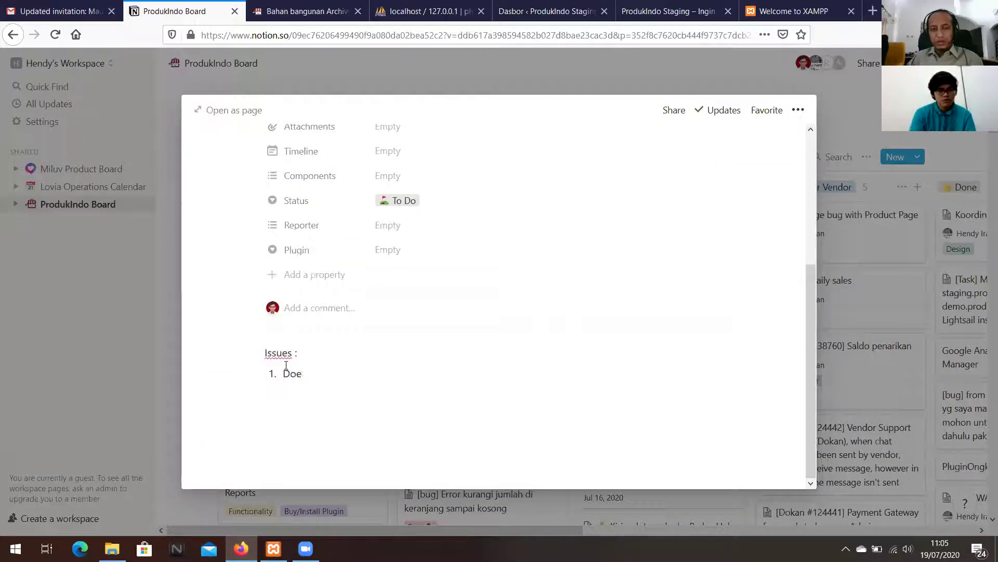
type(" not sho")
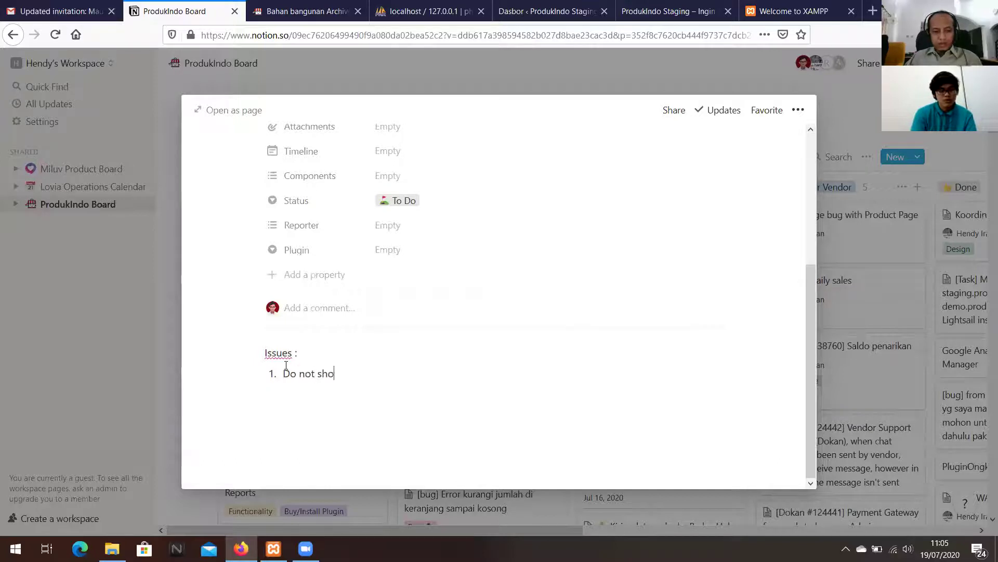
type("w a category")
type(" that")
type(" not")
key("BackSpace")
key("BackSpace")
key("BackSpace")
key("BackSpace")
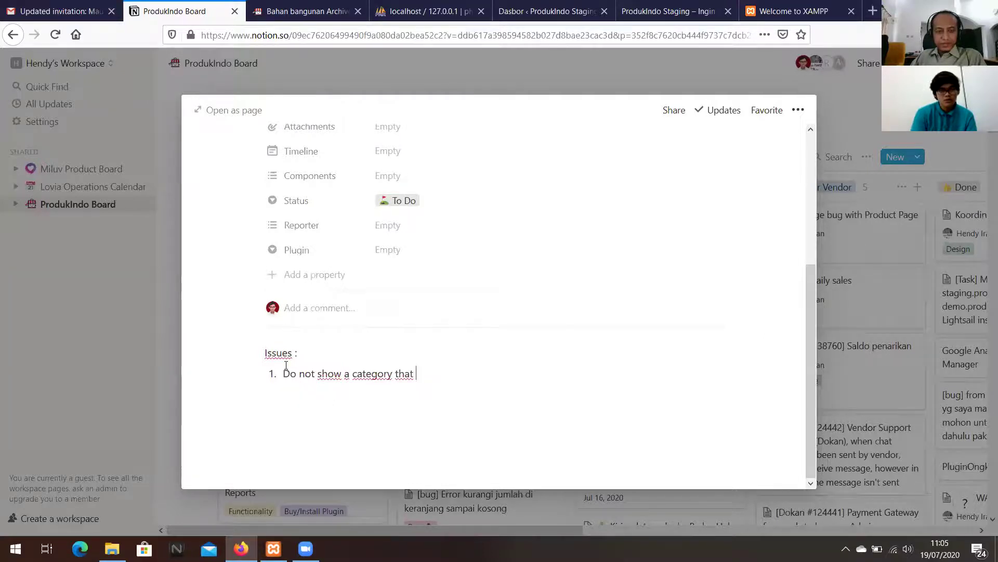
key("BackSpace")
key("BackSpace")
type("is not have ")
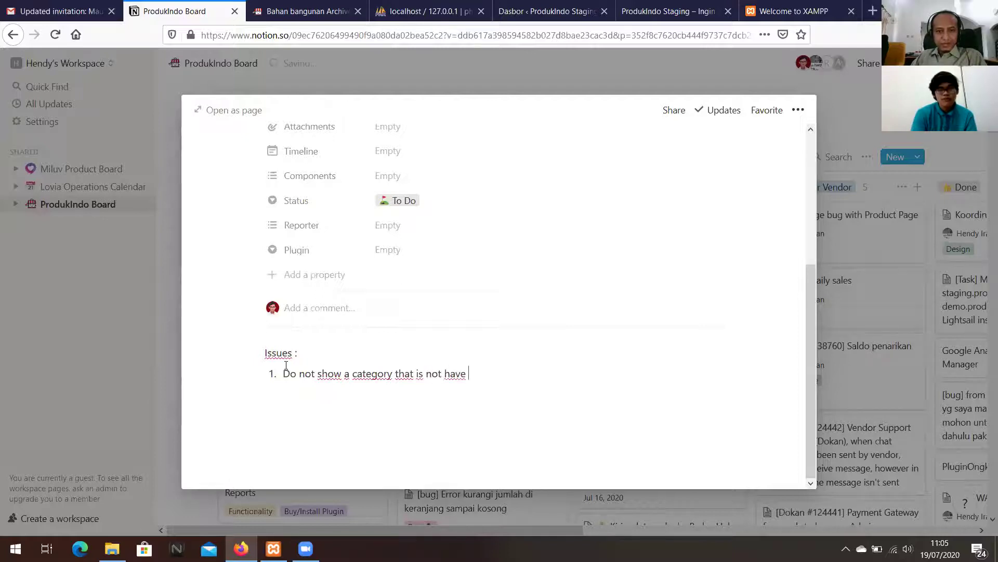
type("i")
key("BackSpace")
type("product in it")
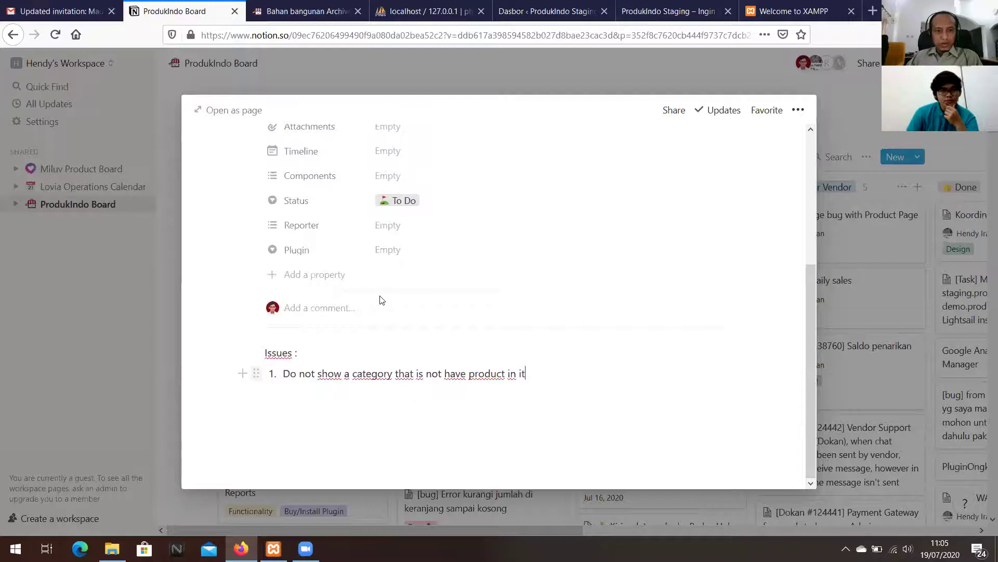
scroll(380, 300, "up", 3)
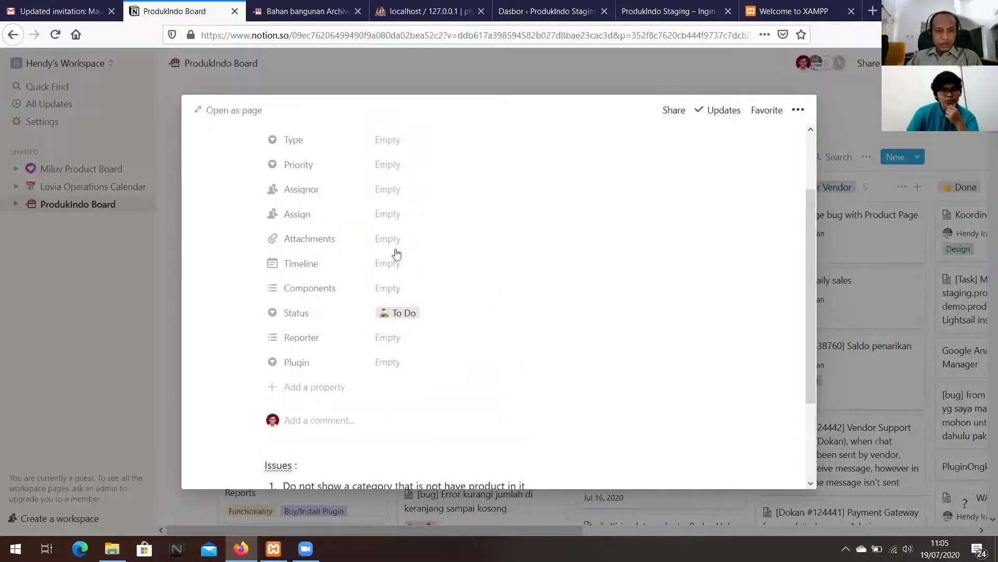
Assign the card to the team member.
scroll(396, 252, "up", 2)
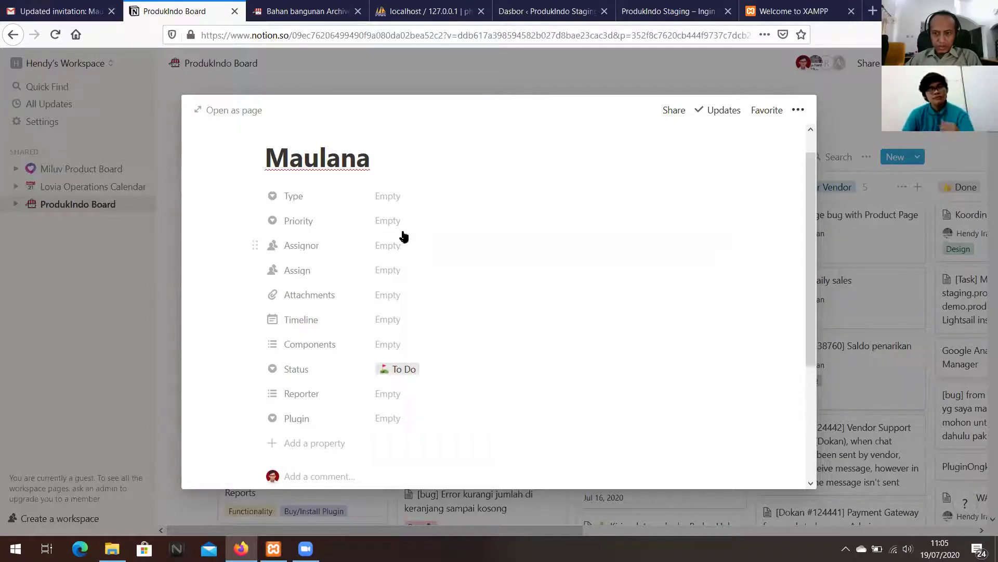
left_click(396, 269)
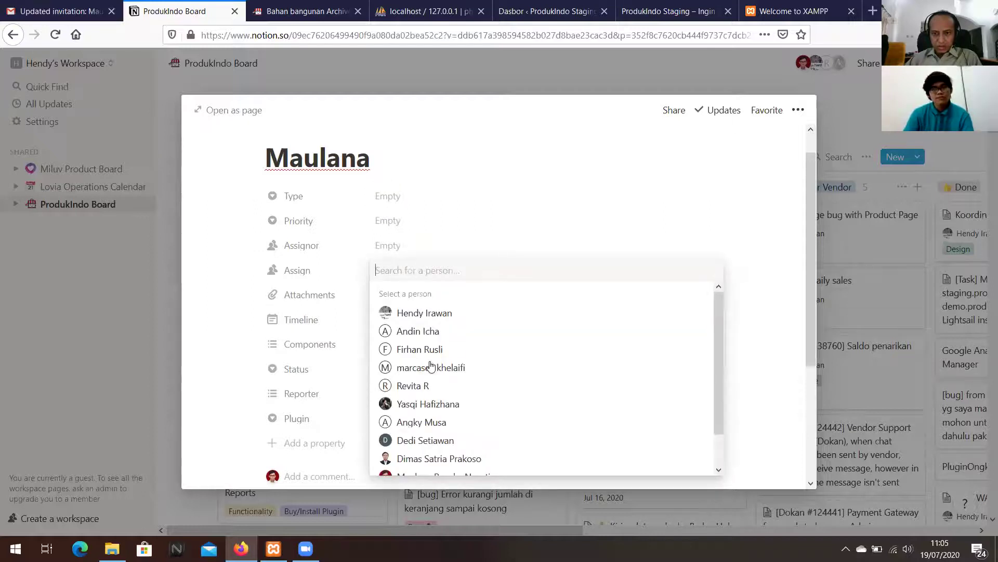
scroll(442, 406, "down", 1)
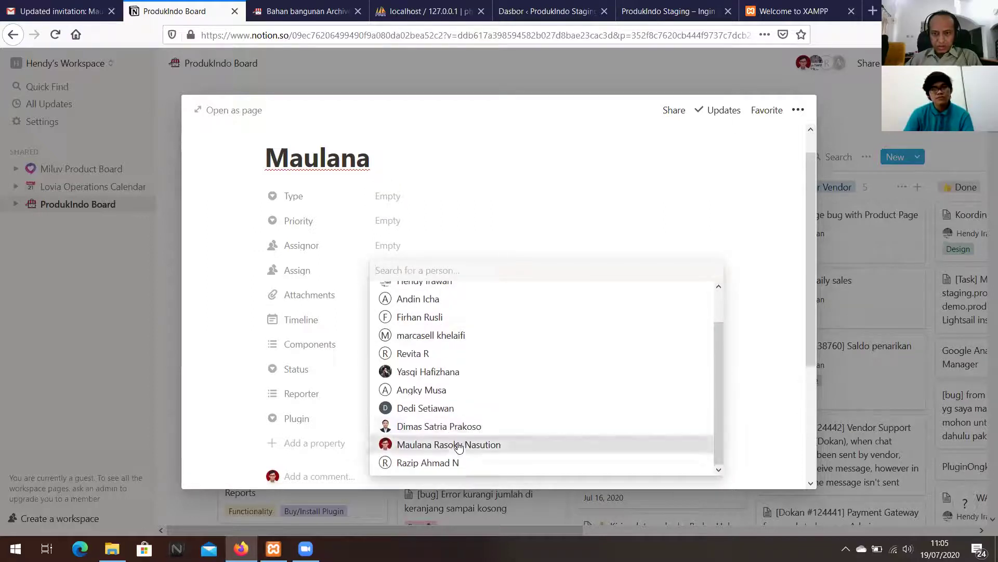
left_click(442, 444)
left_click(520, 252)
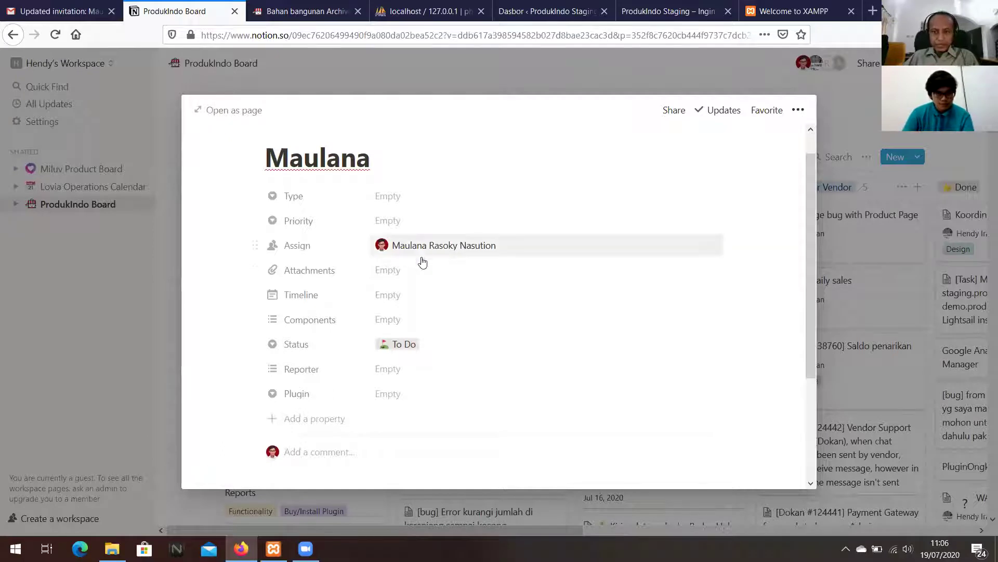
scroll(404, 314, "up", 1)
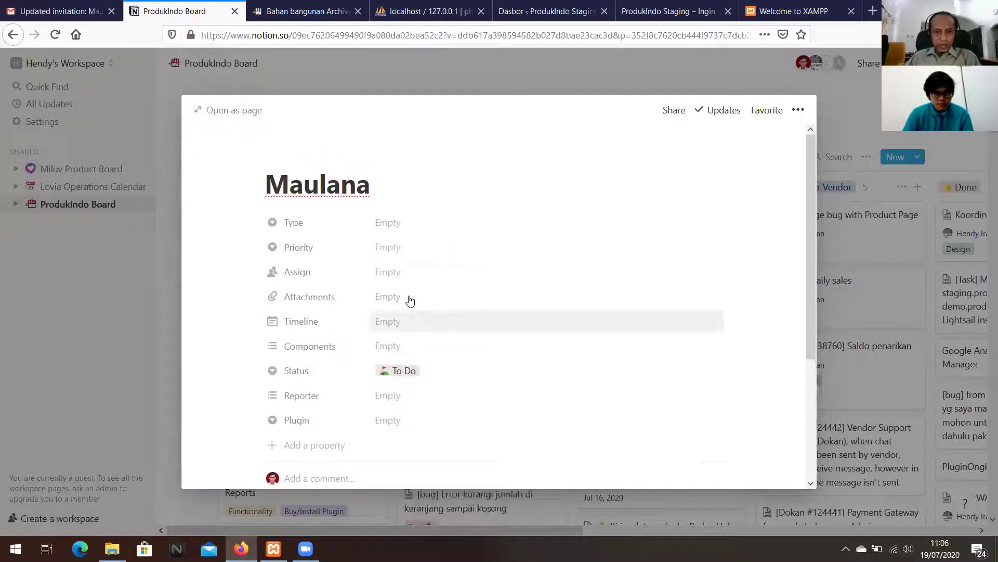
scroll(410, 300, "down", 3)
type("in it")
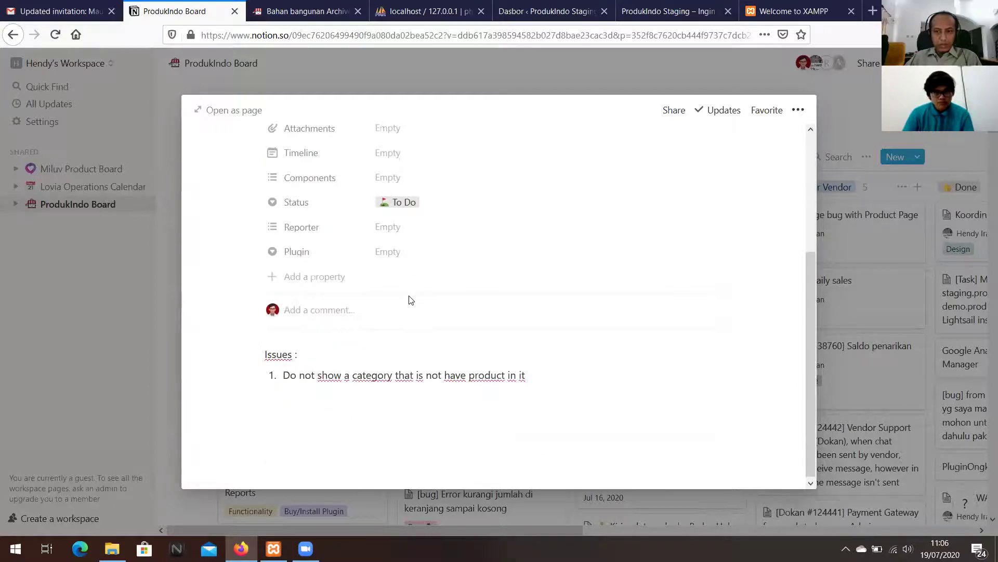
scroll(408, 297, "up", 3)
left_click(394, 281)
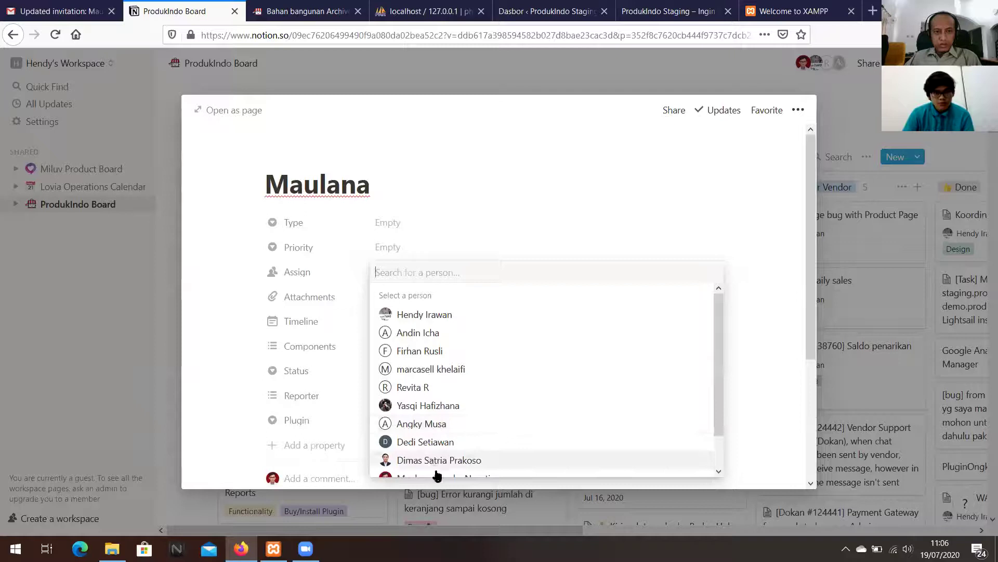
left_click(437, 473)
left_click(440, 197)
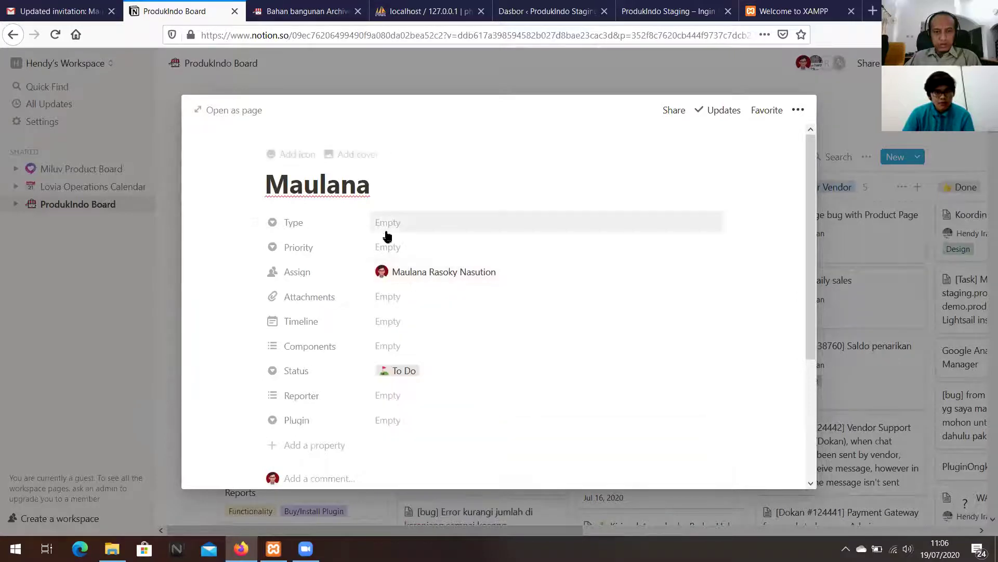
Set the card's Type to Bug and Priority to P3, and start choosing its Timeline date.
left_click(386, 222)
left_click(403, 265)
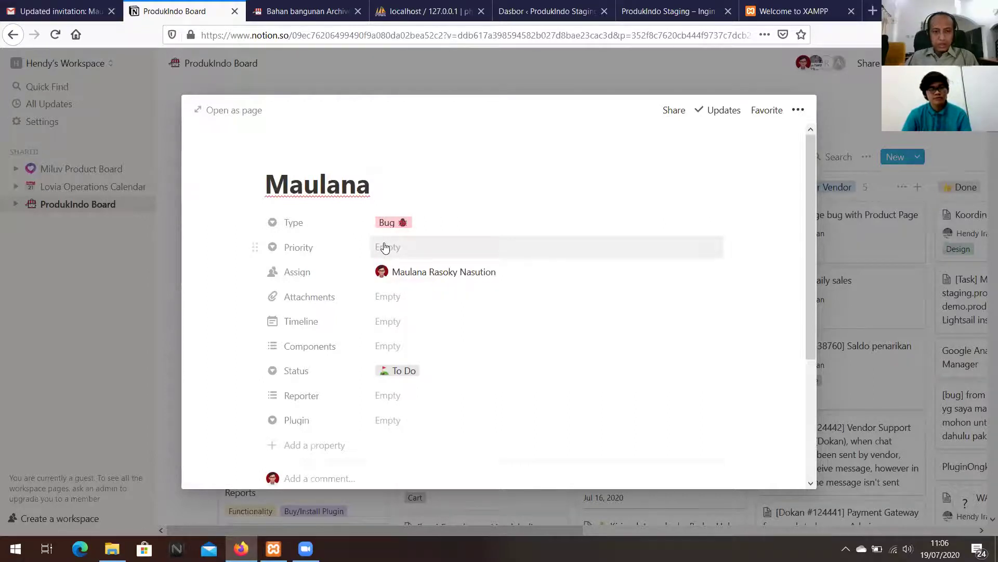
left_click(385, 248)
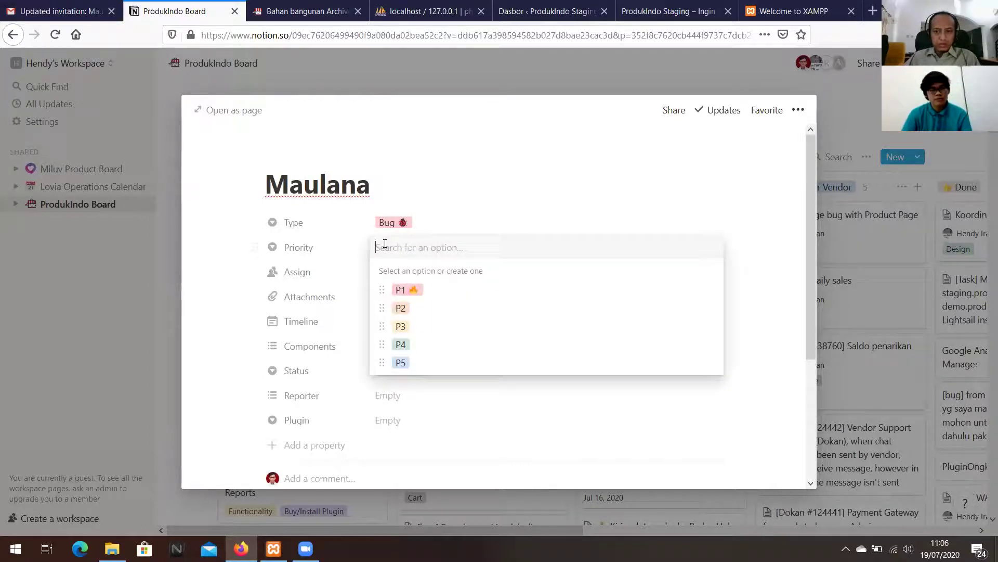
left_click(401, 326)
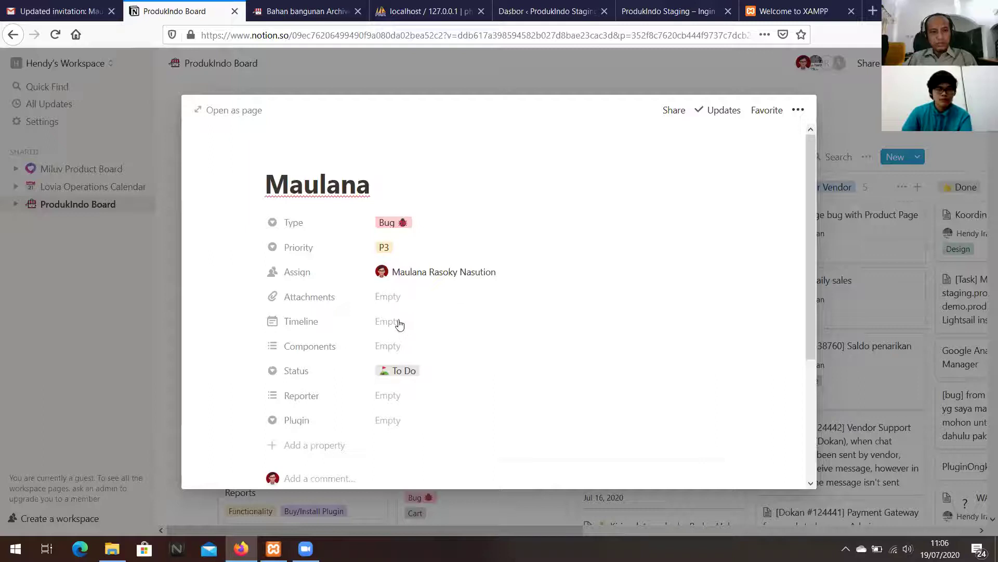
left_click(400, 326)
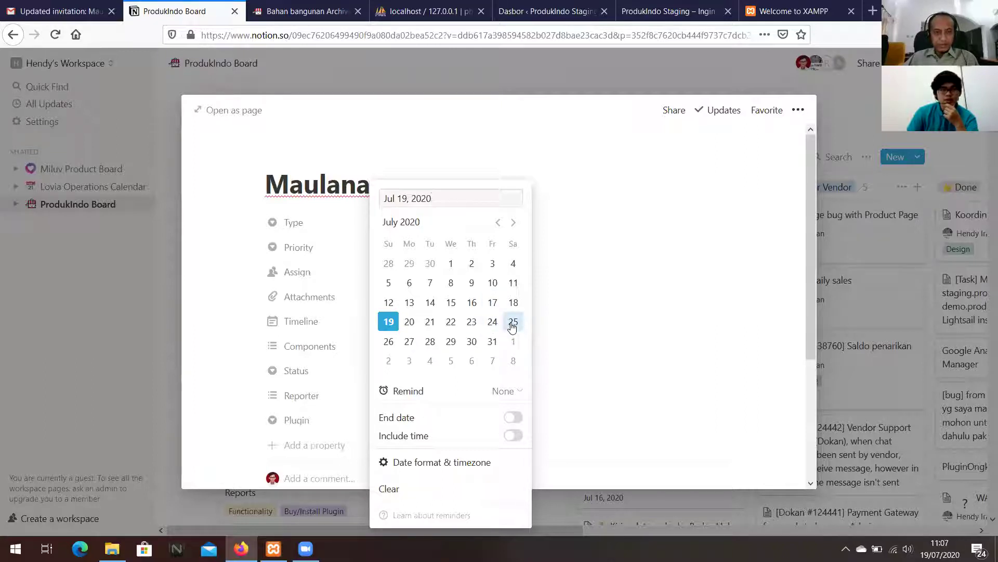
Set the Timeline to Jul 25, 2020 with a '2 days before (9am)' reminder.
left_click(512, 322)
left_click(608, 340)
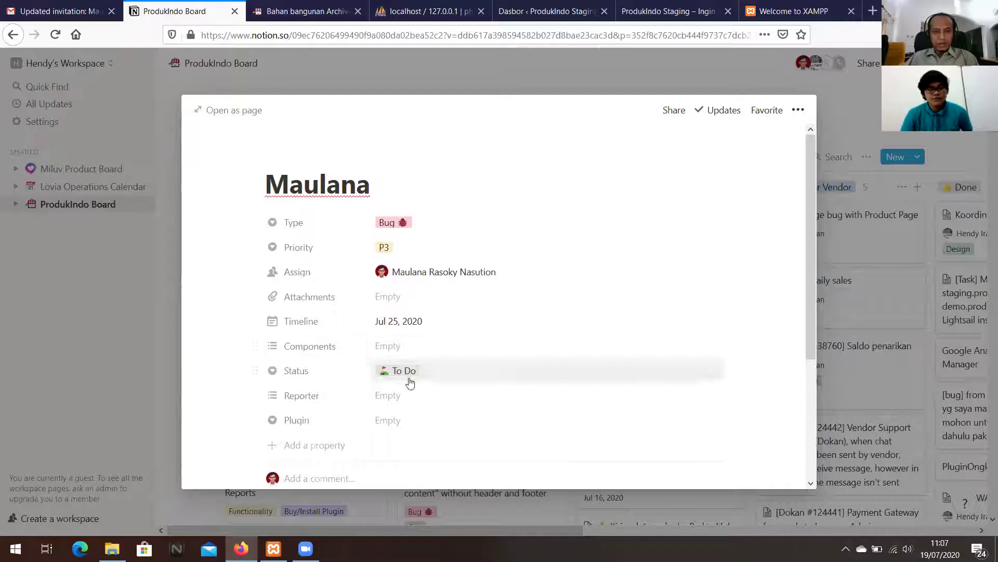
left_click(448, 323)
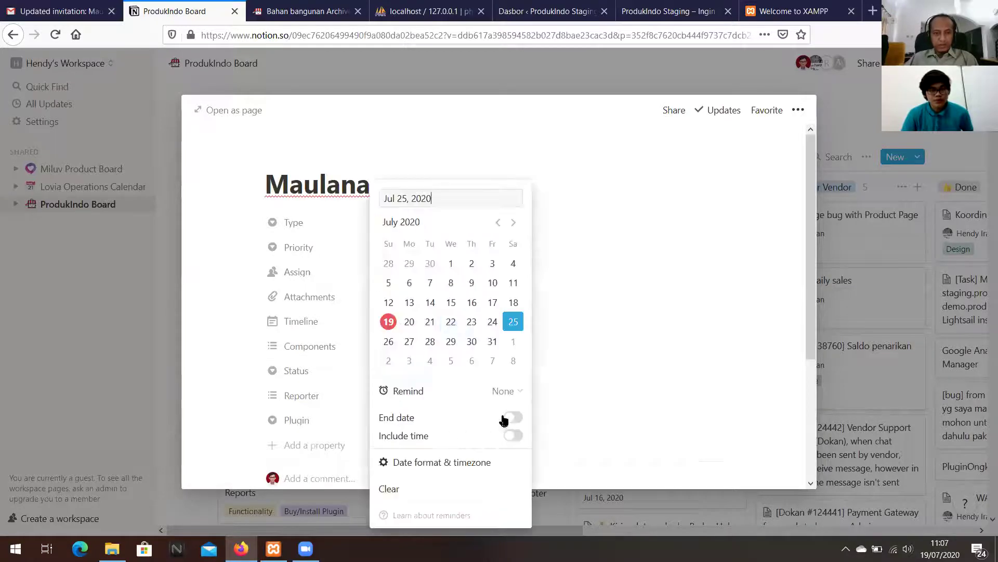
left_click(509, 393)
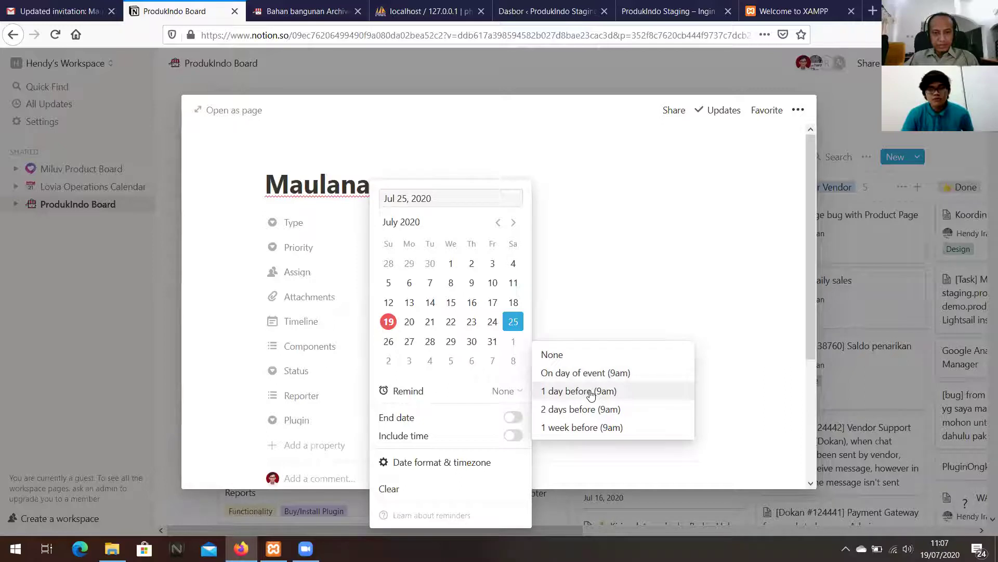
left_click(595, 409)
left_click(603, 341)
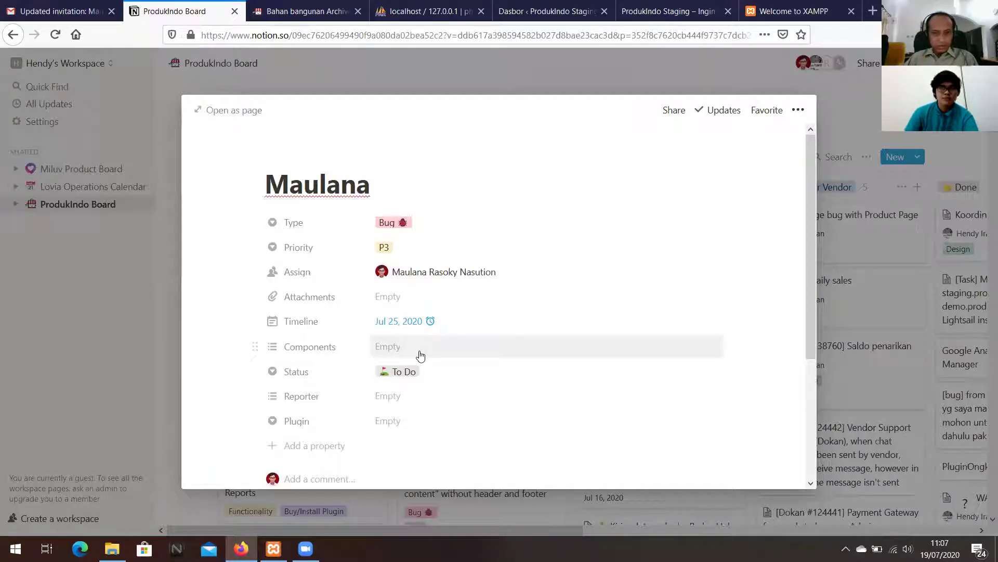
scroll(421, 355, "down", 2)
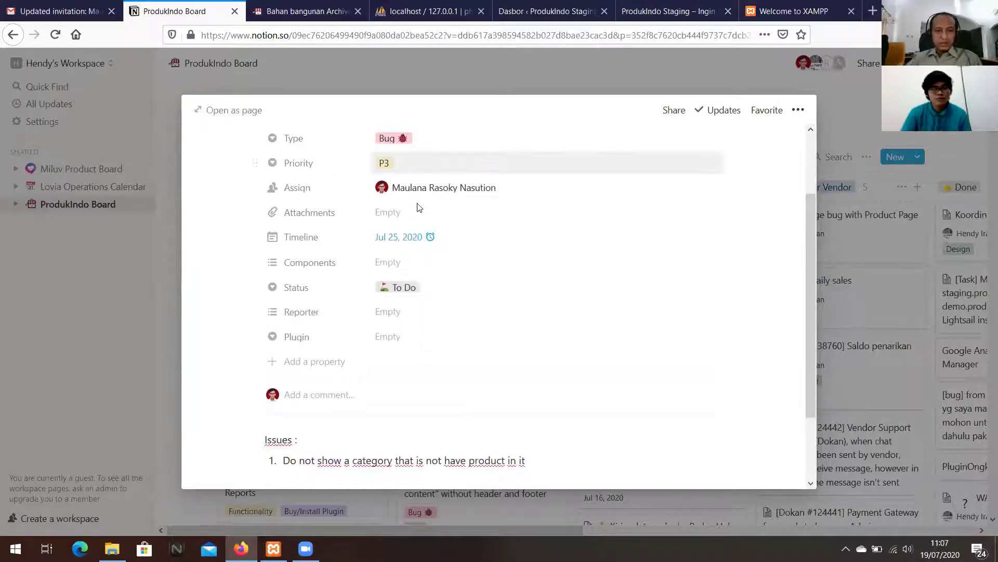
Clear the card's title, which held the team member's name.
scroll(405, 198, "up", 2)
left_click_drag(370, 188, 270, 187)
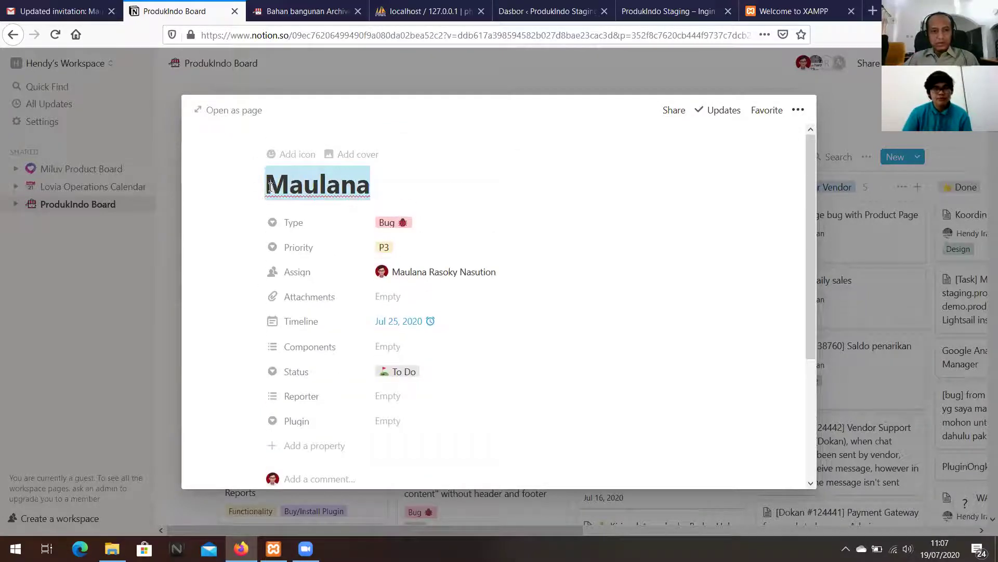
key("BackSpace")
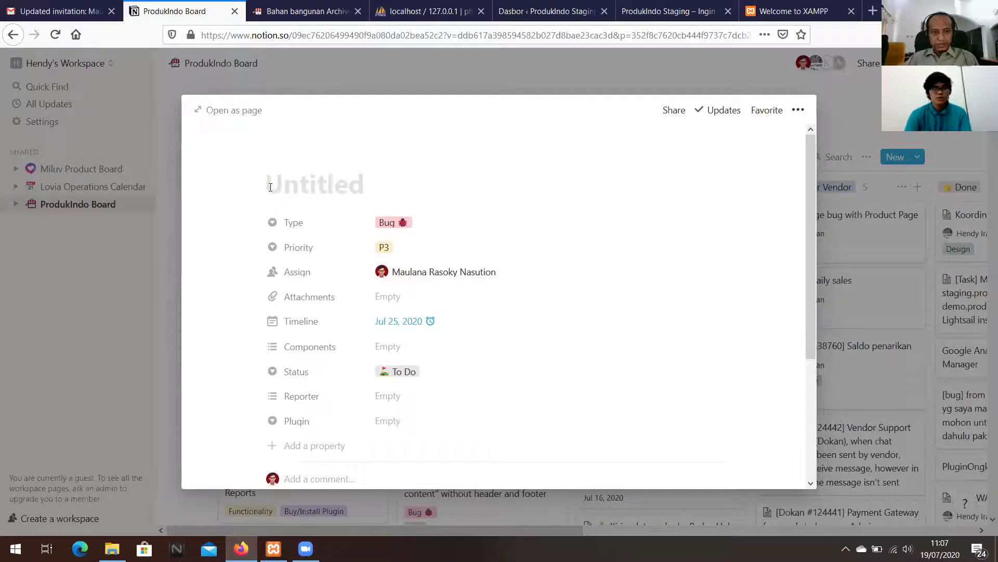
type("S")
key("BackSpace")
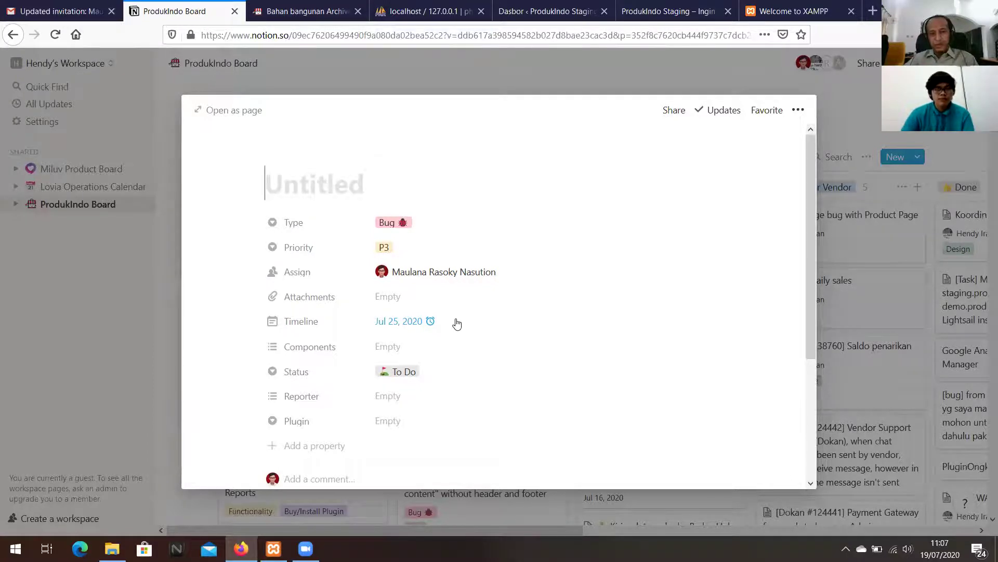
scroll(456, 324, "down", 3)
left_click_drag(536, 374, 279, 382)
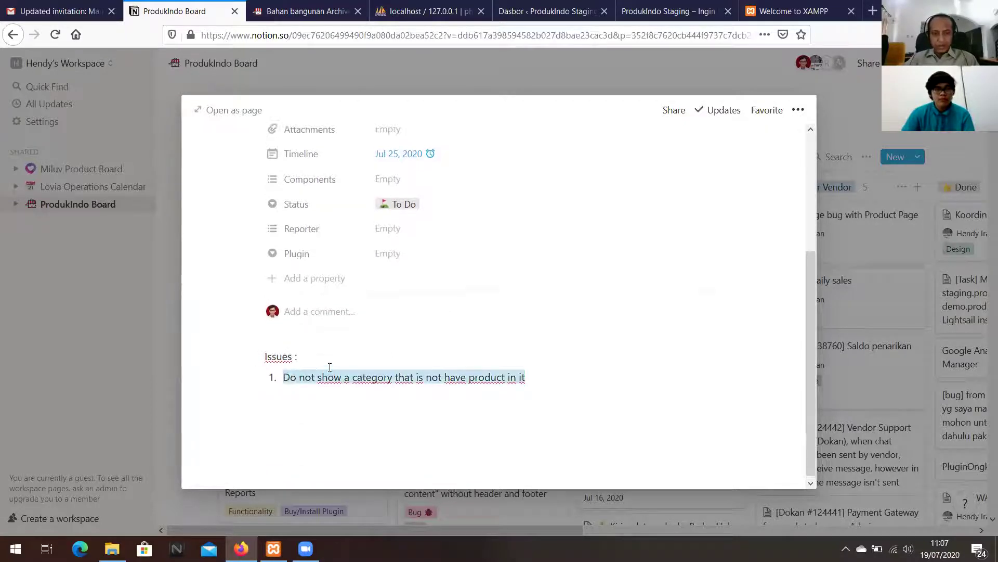
scroll(334, 278, "up", 3)
left_click(327, 182)
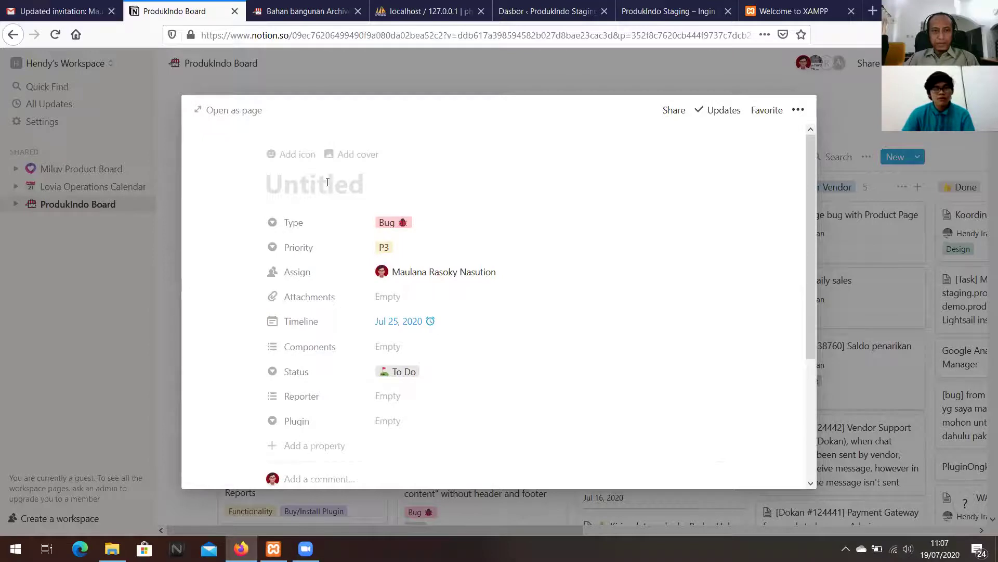
key("ctrl+d")
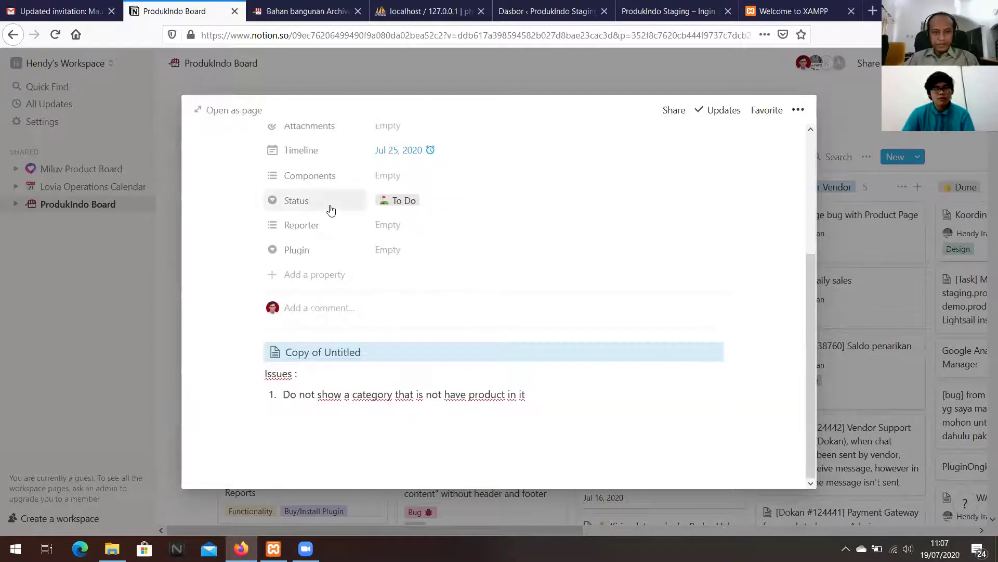
key("Delete")
Title the card 'Do not show a category that is not have product in it', copied from its Issues.
scroll(343, 213, "up", 3)
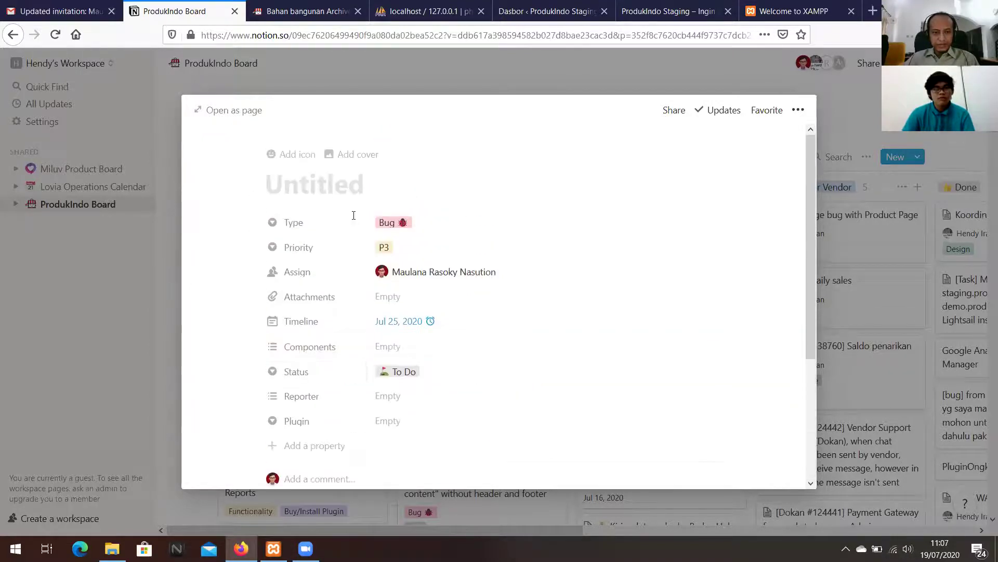
scroll(530, 410, "down", 3)
left_click_drag(525, 374, 285, 375)
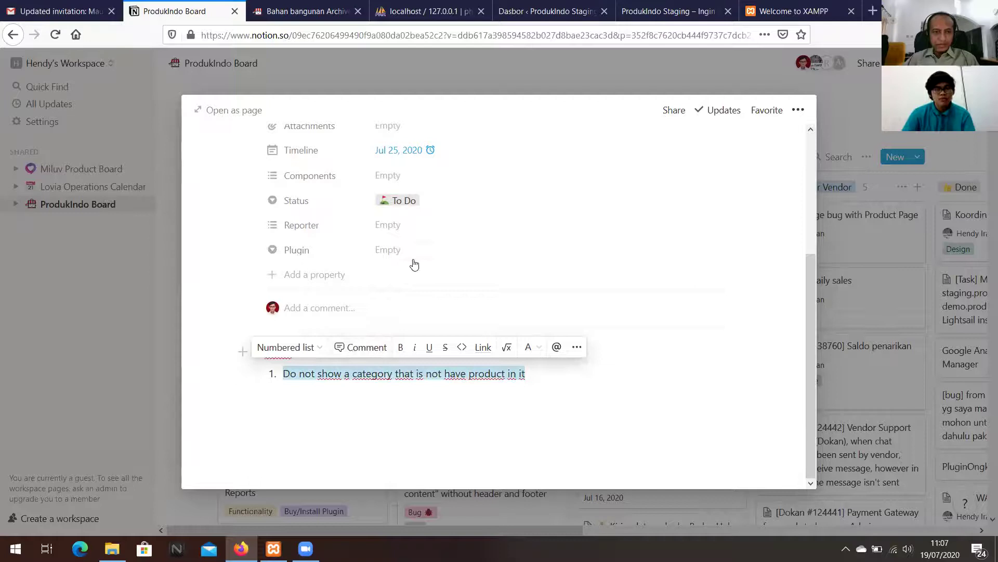
scroll(414, 260, "up", 3)
left_click(299, 167)
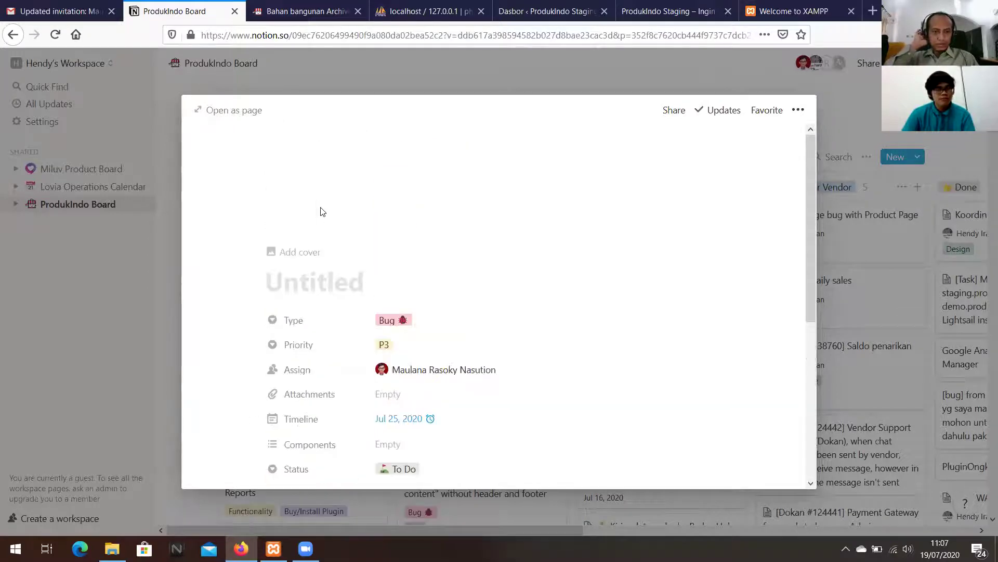
key("ctrl+v")
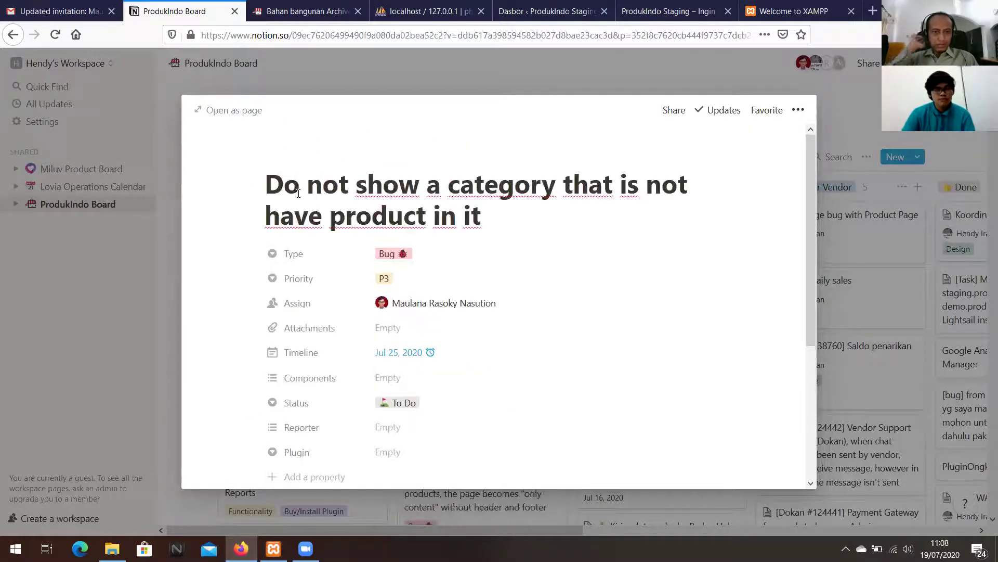
scroll(410, 237, "down", 3)
scroll(412, 239, "down", 1)
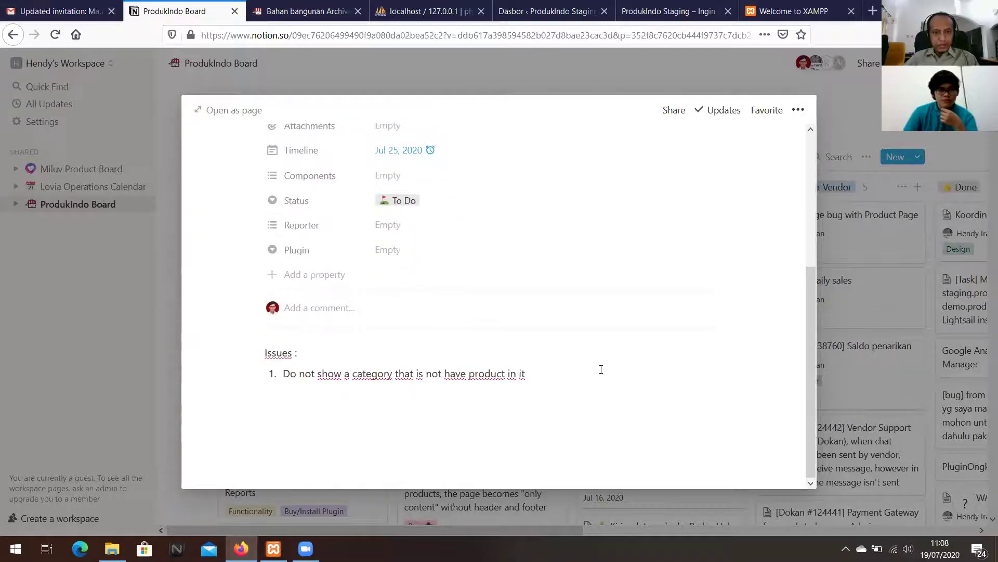
scroll(559, 377, "up", 4)
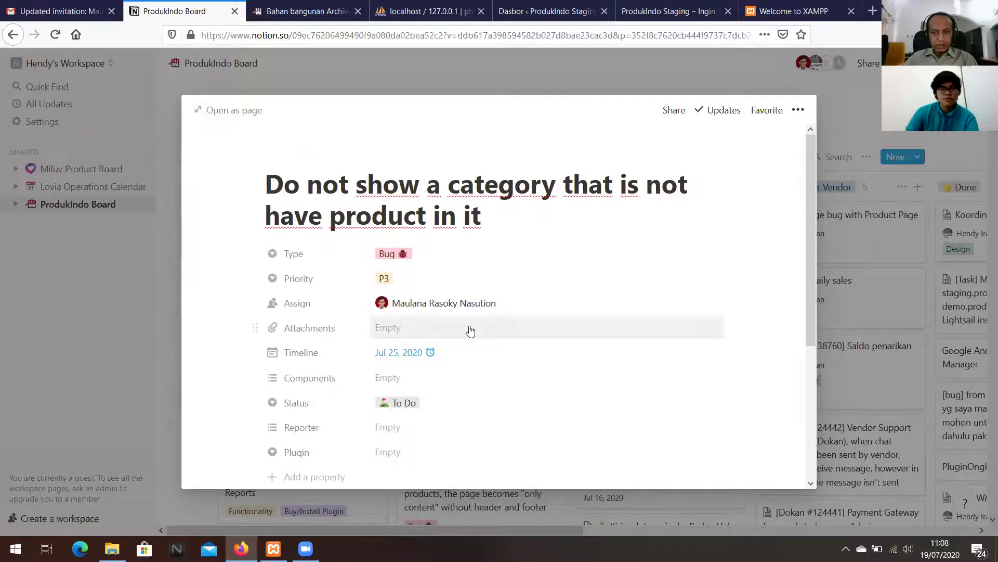
scroll(470, 329, "down", 3)
scroll(445, 286, "up", 1)
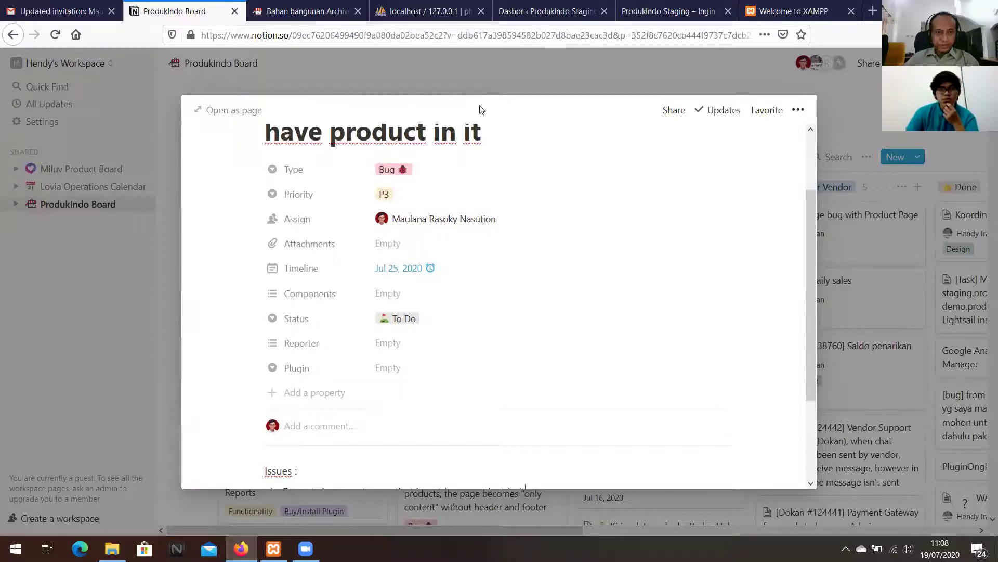
scroll(476, 143, "down", 1)
scroll(476, 143, "down", 1)
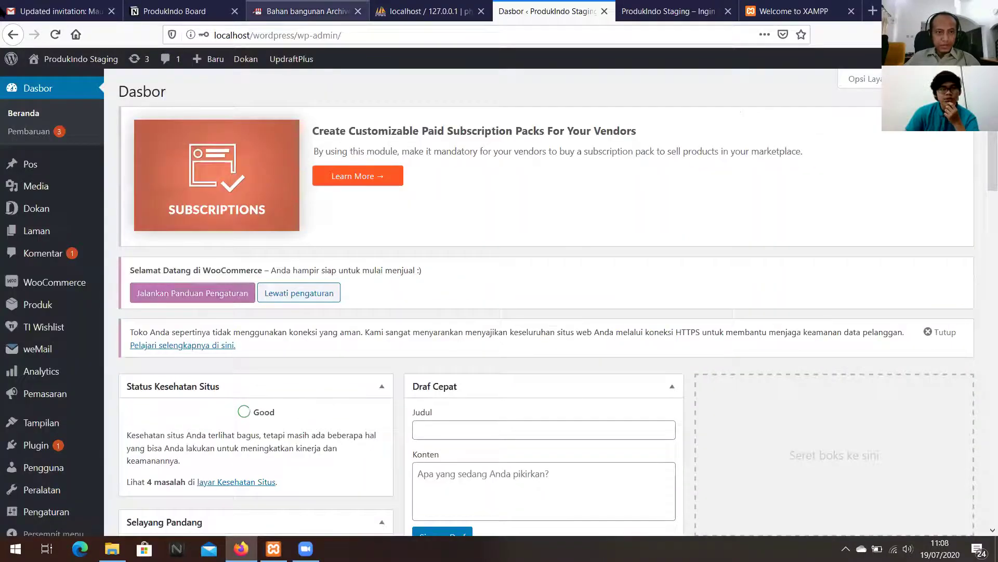
left_click(330, 10)
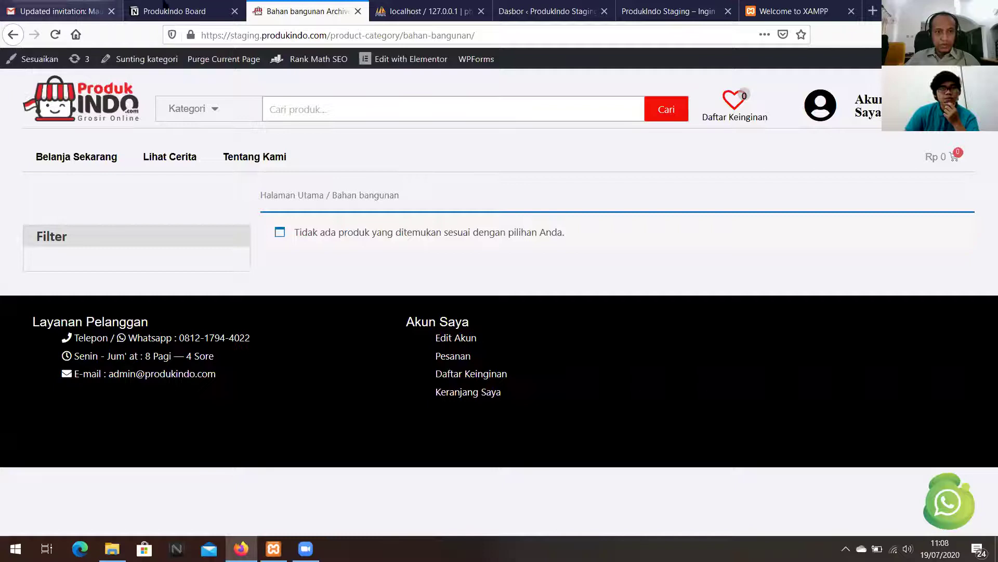
key("ctrl+shift+Tab")
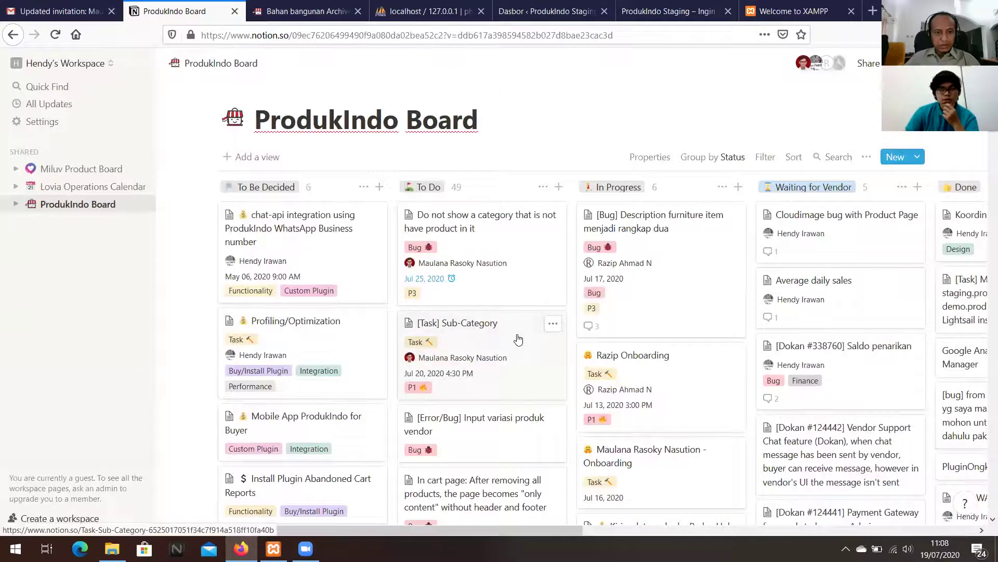
Open the [Task] Sub-Category card and scroll through its Order notes and Issues.
left_click(507, 337)
scroll(506, 333, "down", 5)
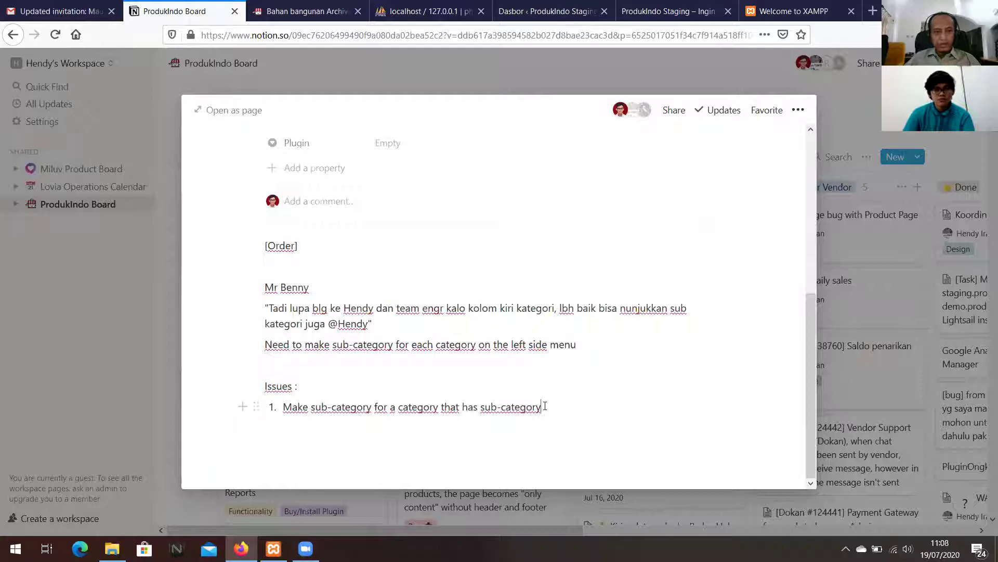
scroll(545, 405, "up", 5)
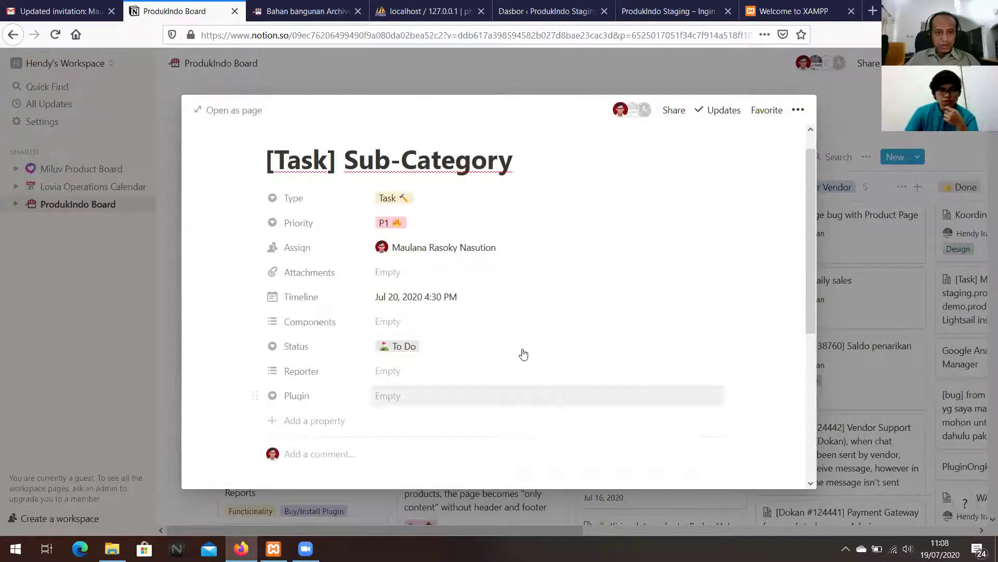
scroll(508, 345, "down", 2)
scroll(508, 345, "down", 2)
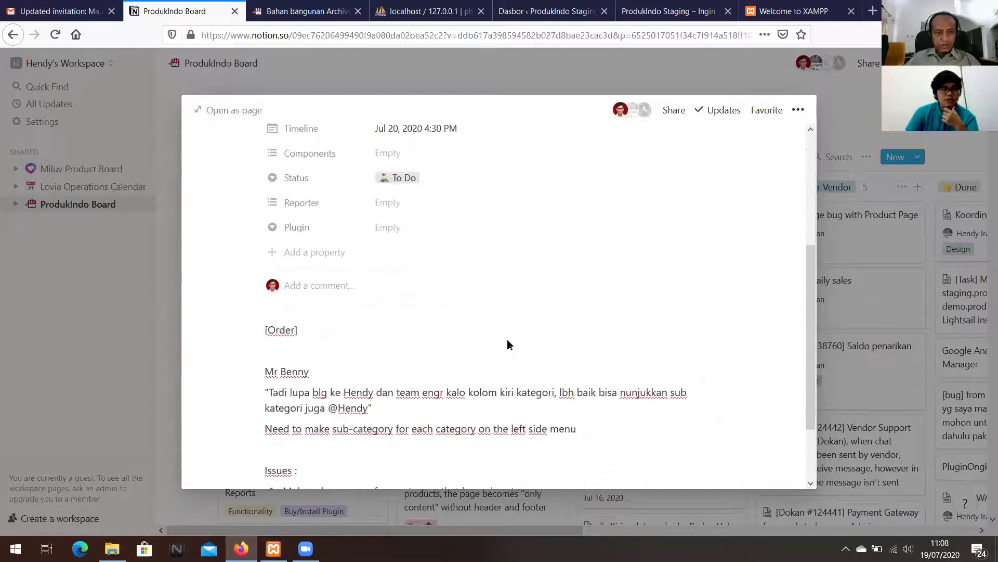
scroll(508, 345, "down", 2)
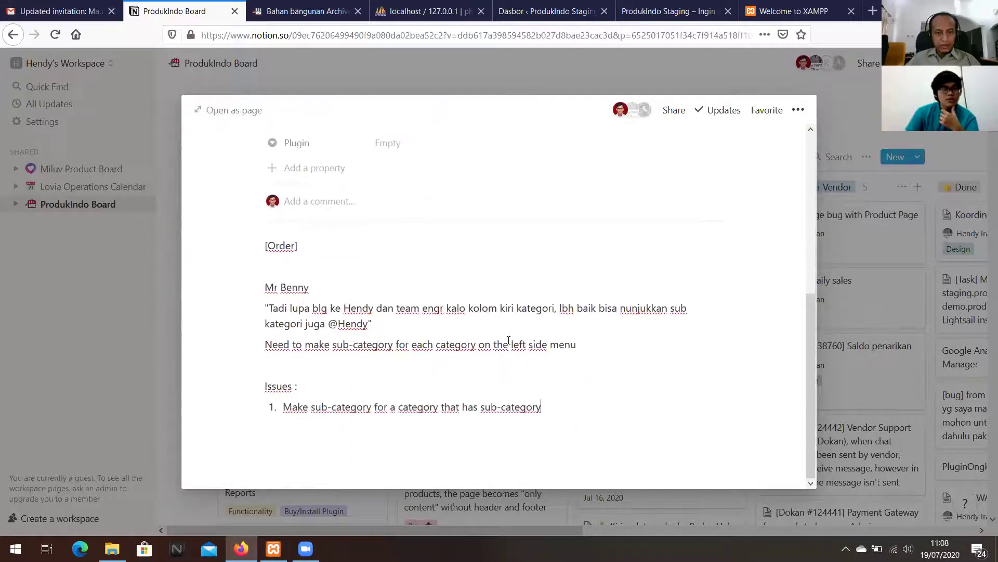
scroll(509, 339, "up", 3)
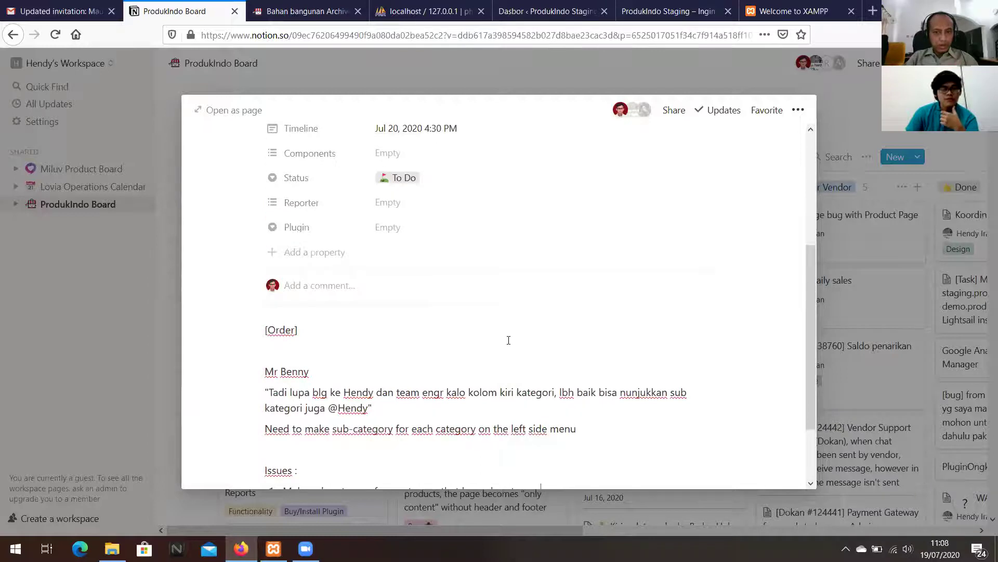
scroll(509, 339, "down", 3)
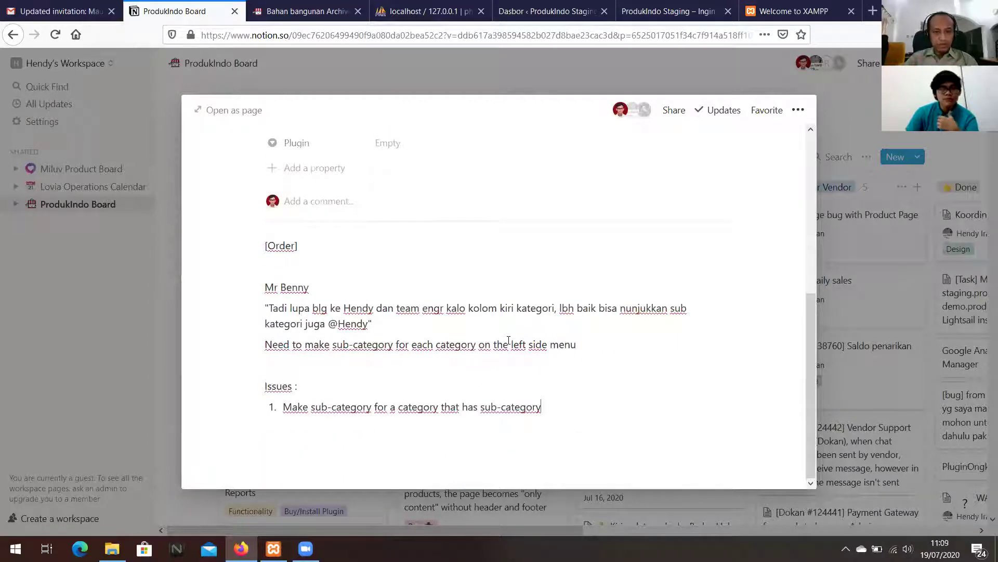
scroll(532, 337, "up", 5)
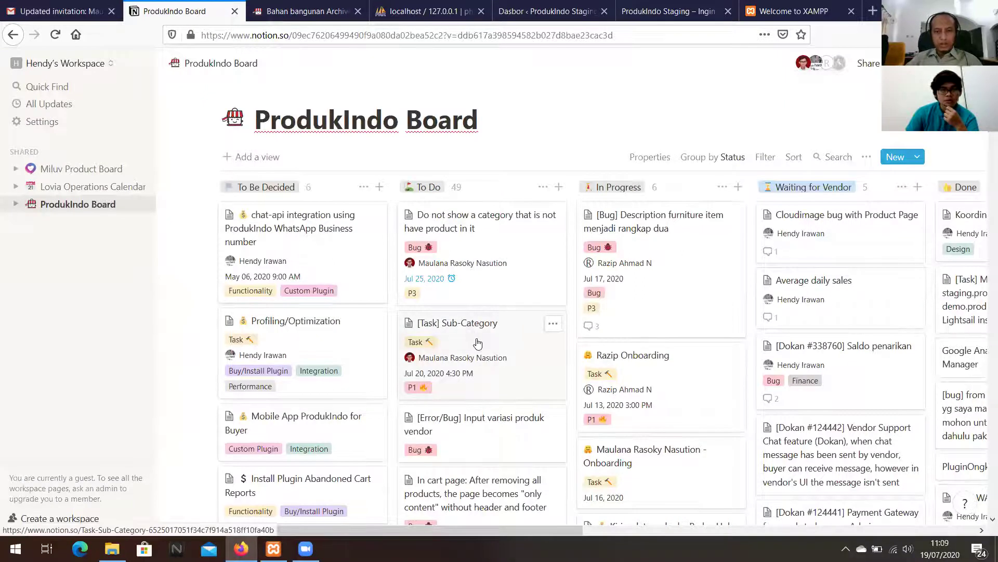
Lower the [Task] Sub-Category card's priority from P1 to P3.
left_click(476, 339)
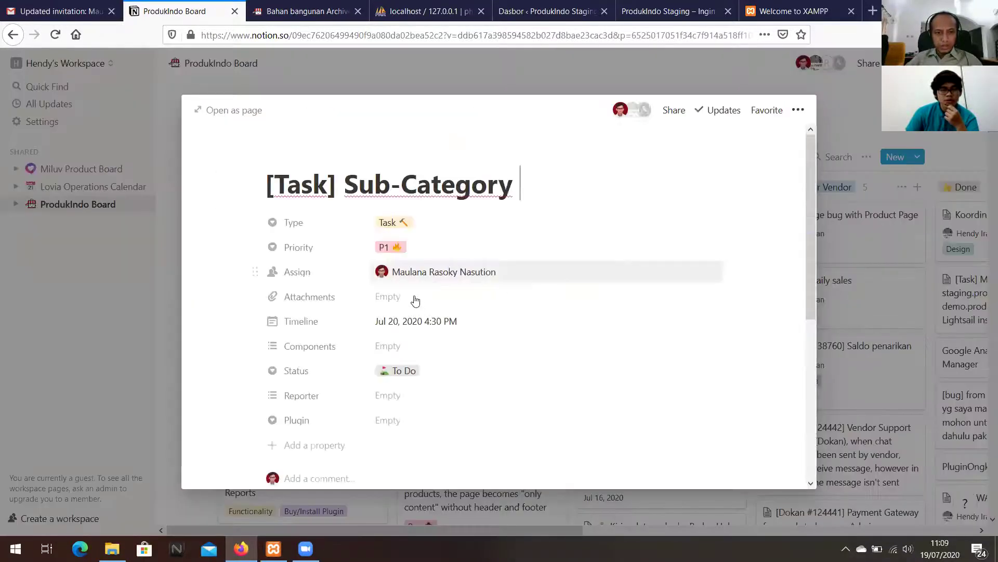
left_click(392, 242)
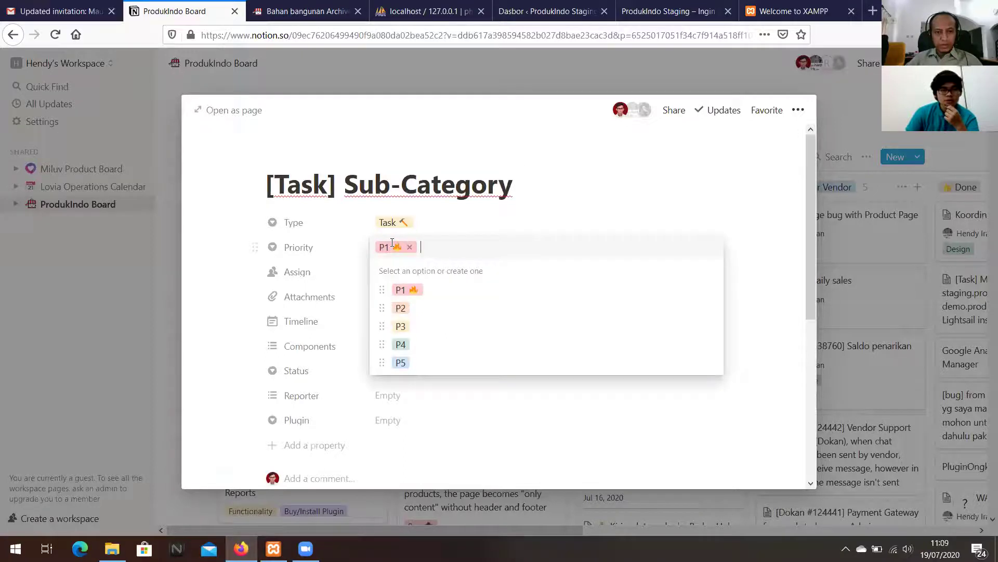
left_click(401, 327)
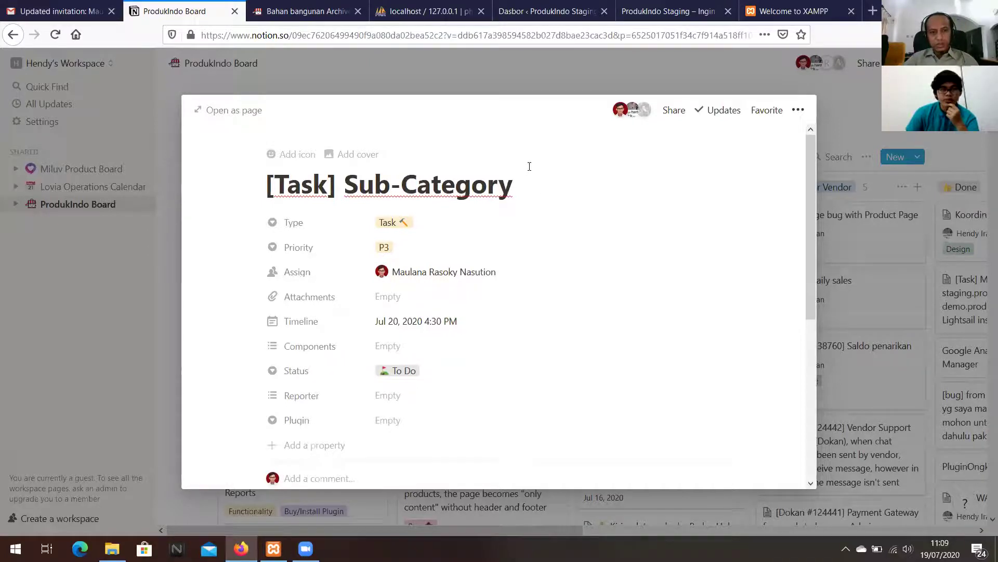
Close the card and drag it to the top of the To Do column.
scroll(524, 192, "down", 5)
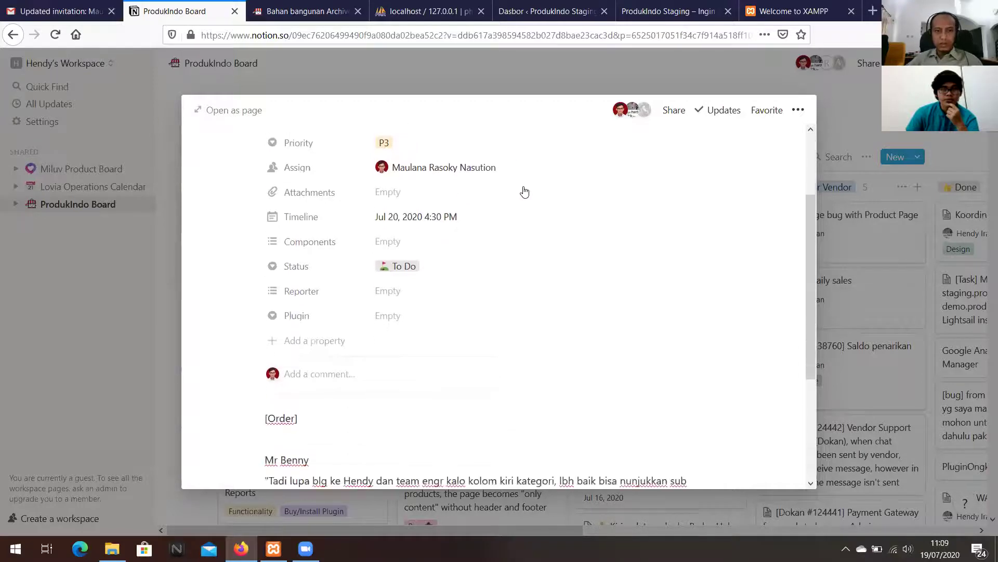
scroll(524, 192, "up", 3)
scroll(525, 187, "up", 3)
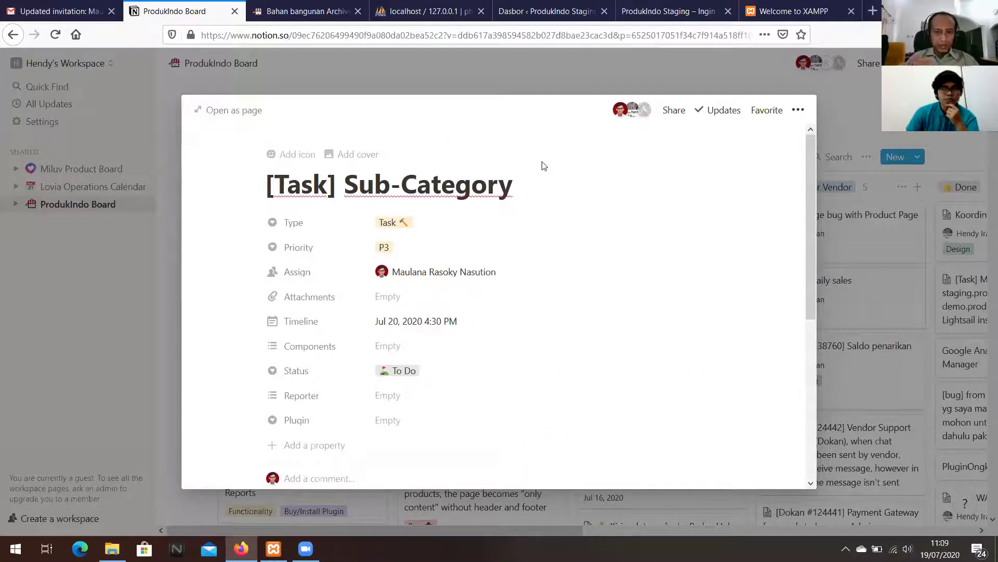
left_click(536, 80)
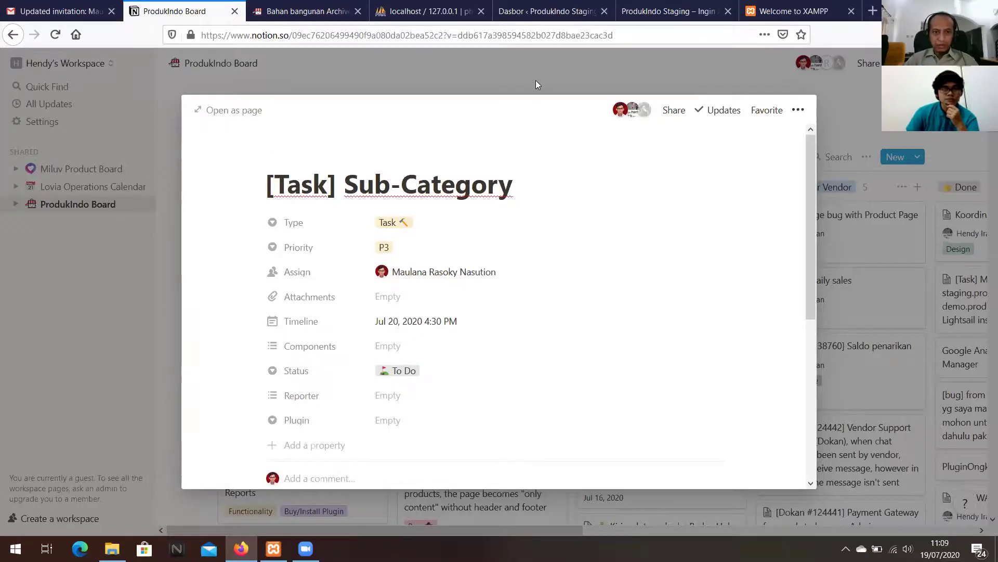
left_click_drag(493, 332, 496, 217)
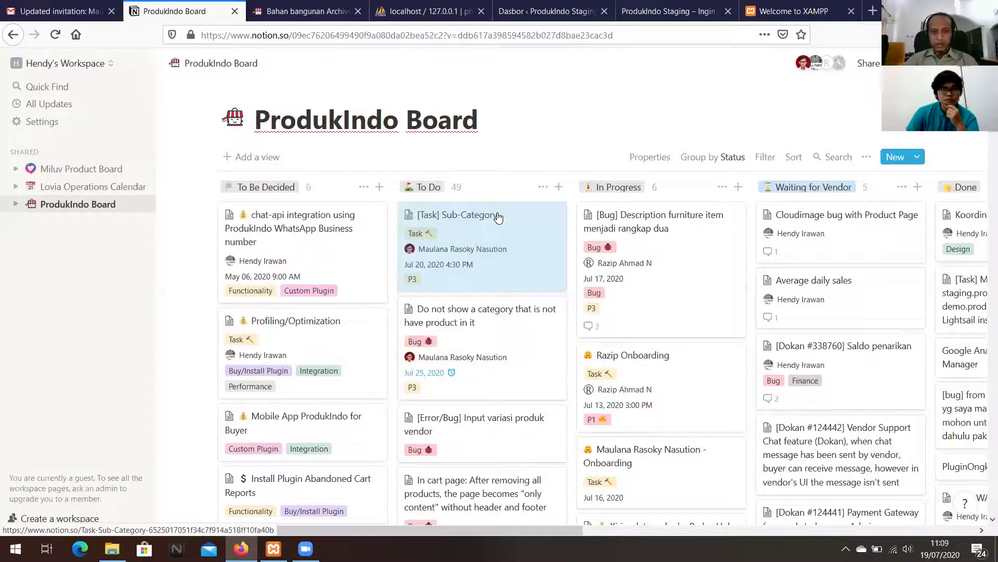
Add a board filter on Assign showing only cards assigned to me.
left_click(540, 143)
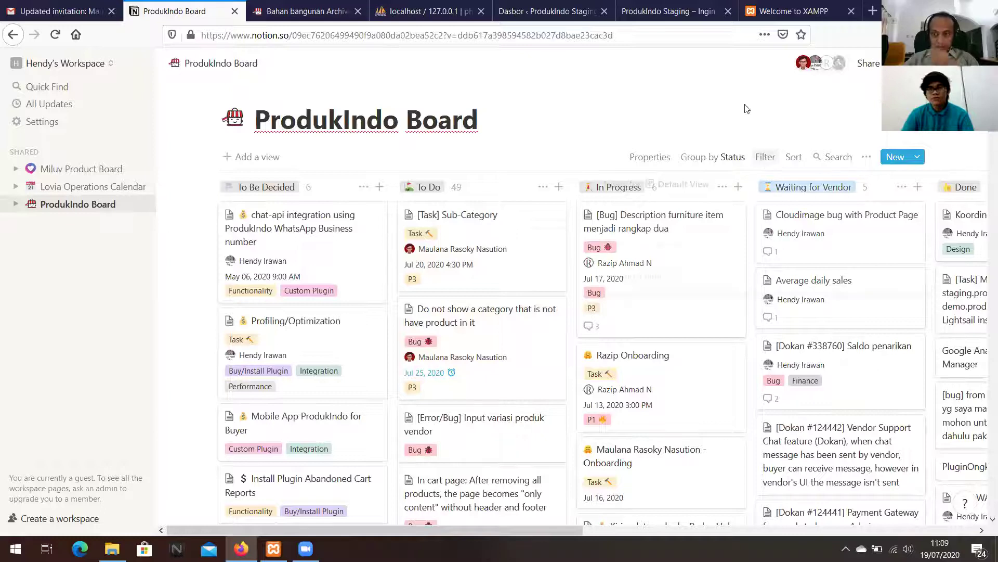
left_click(764, 157)
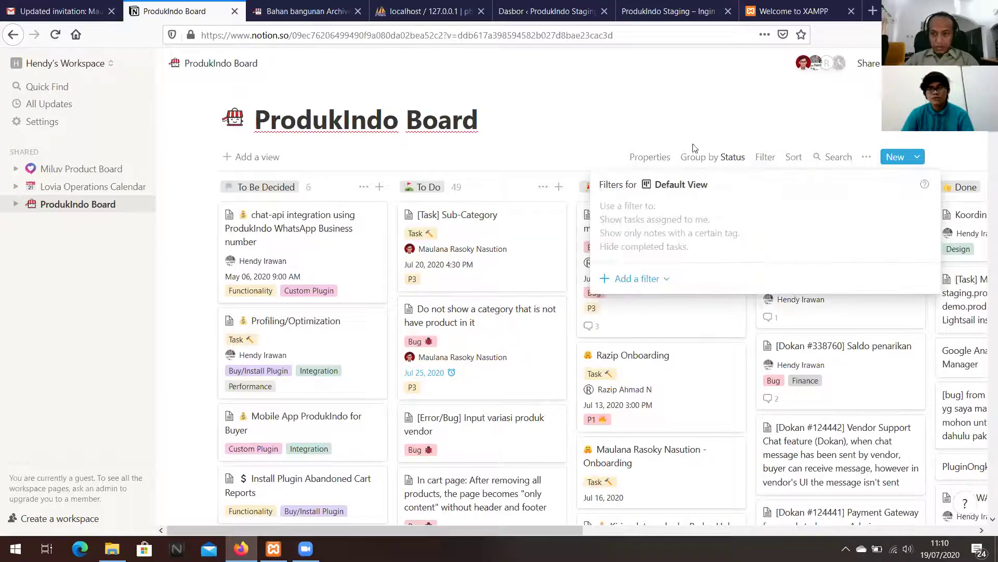
left_click(644, 278)
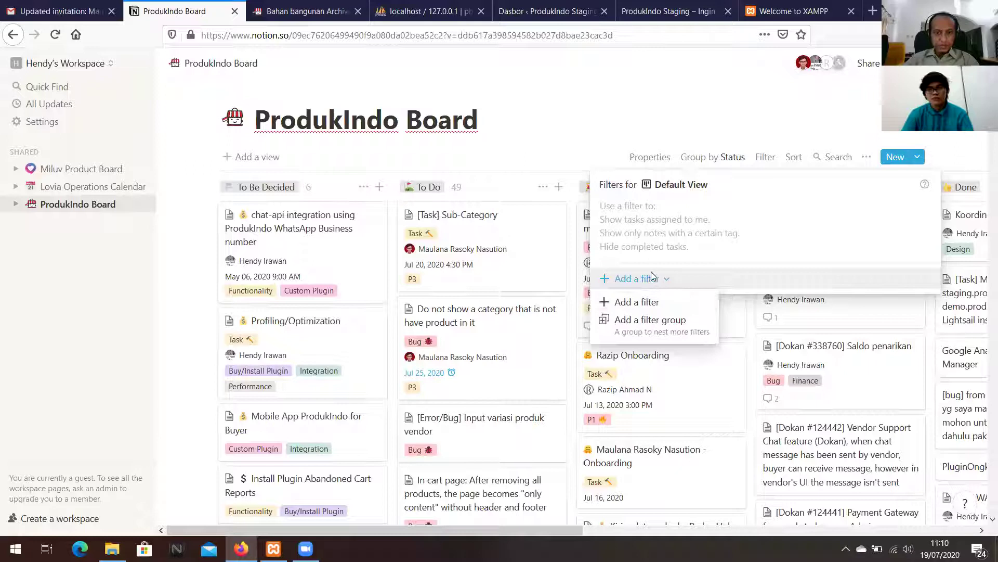
left_click(638, 303)
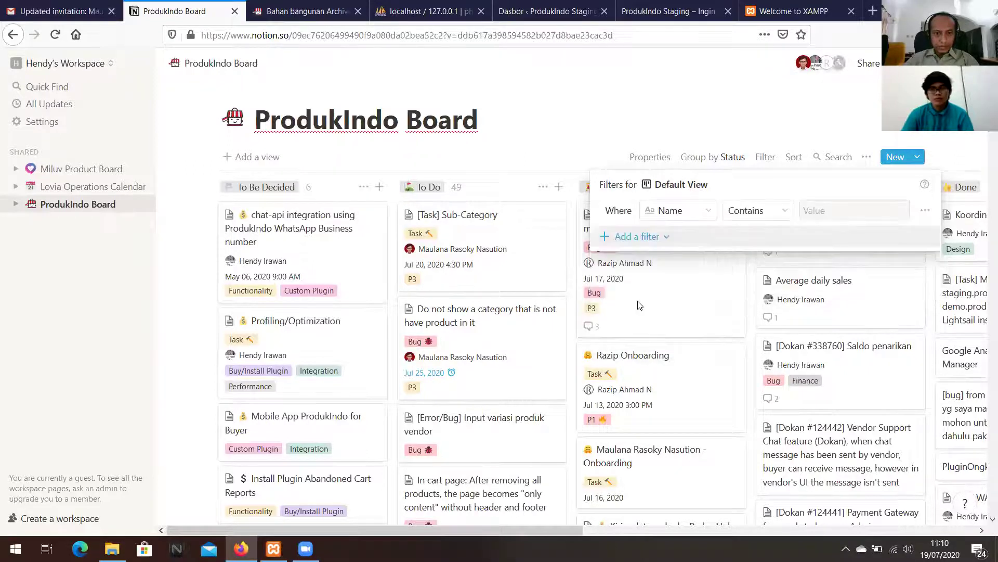
left_click(710, 211)
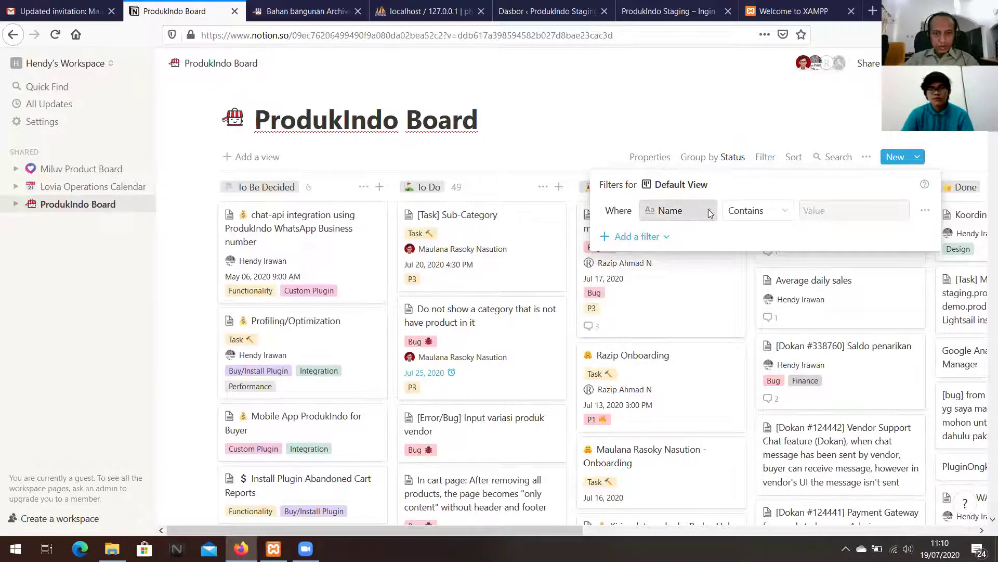
left_click(709, 211)
left_click(670, 210)
left_click(676, 282)
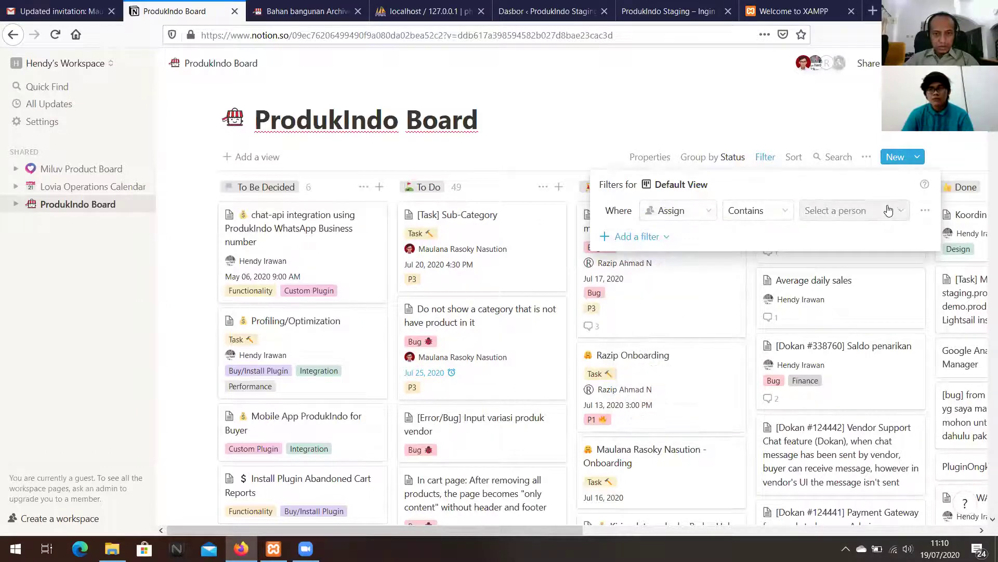
left_click(866, 211)
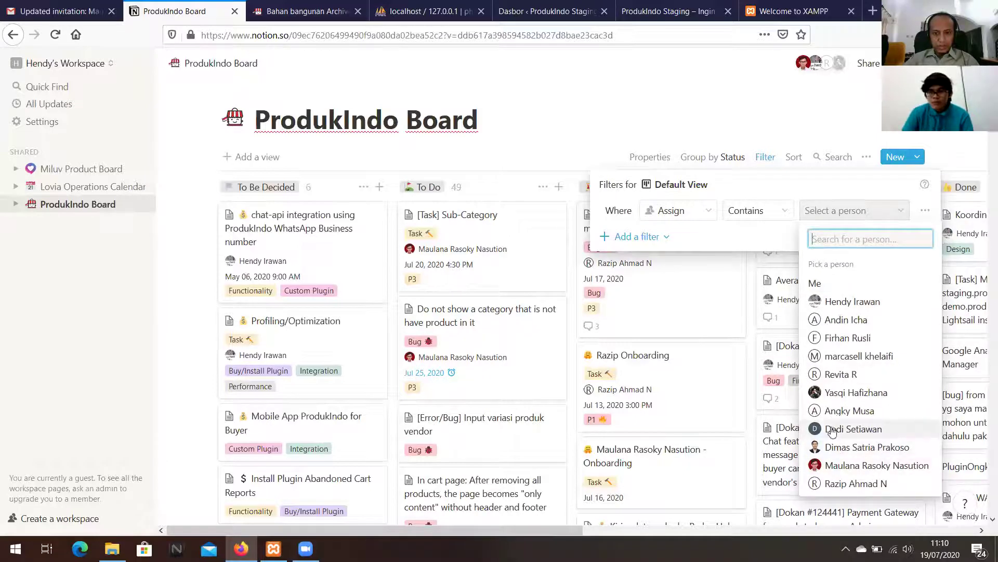
left_click(837, 283)
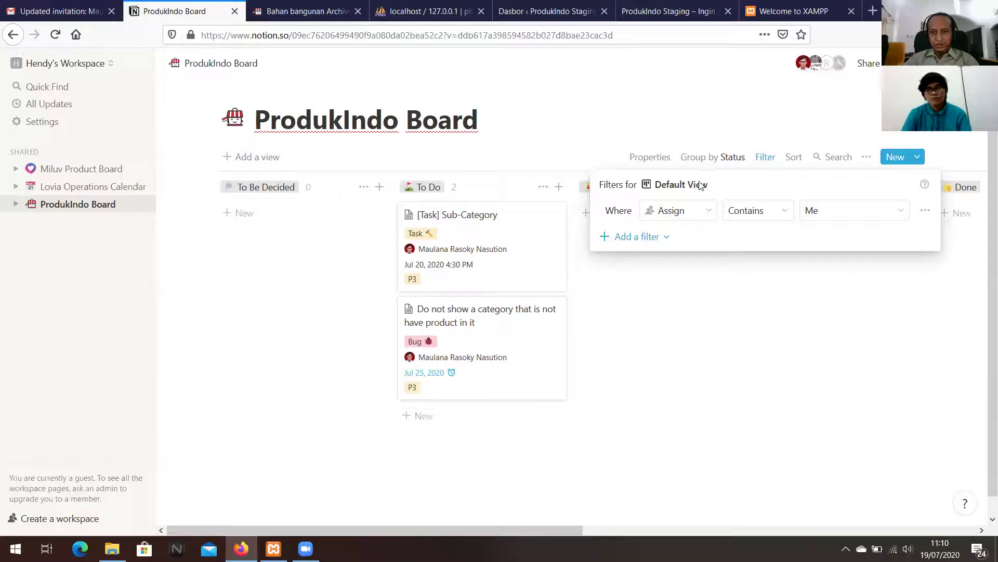
left_click(667, 290)
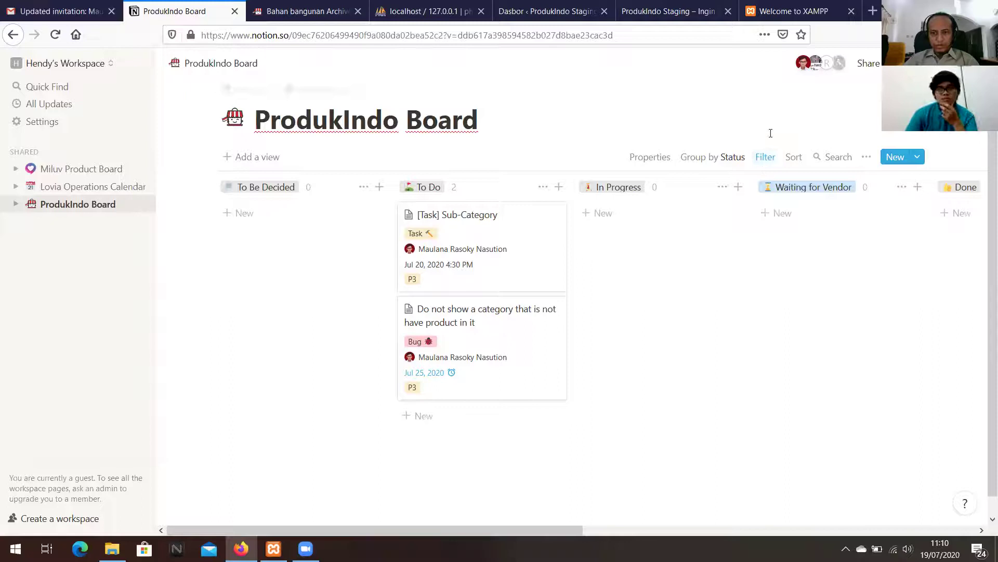
Remove the Assign filter from the board and close the filters panel.
left_click(766, 157)
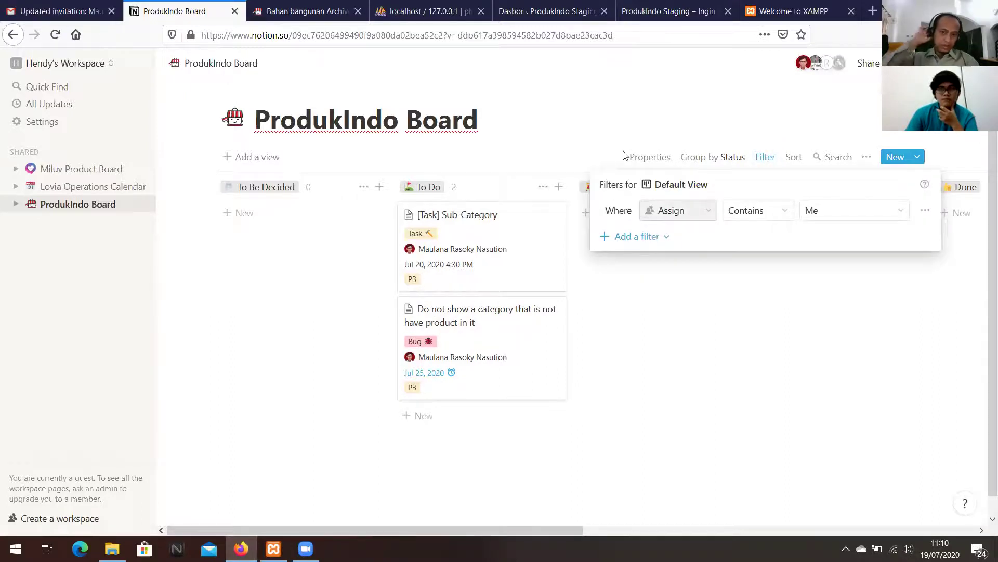
left_click(632, 123)
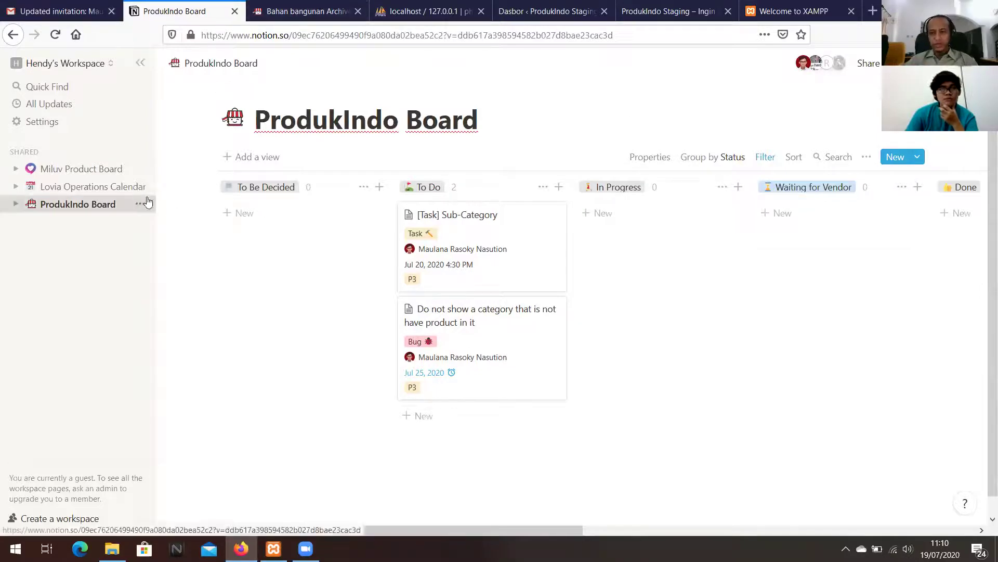
left_click(766, 158)
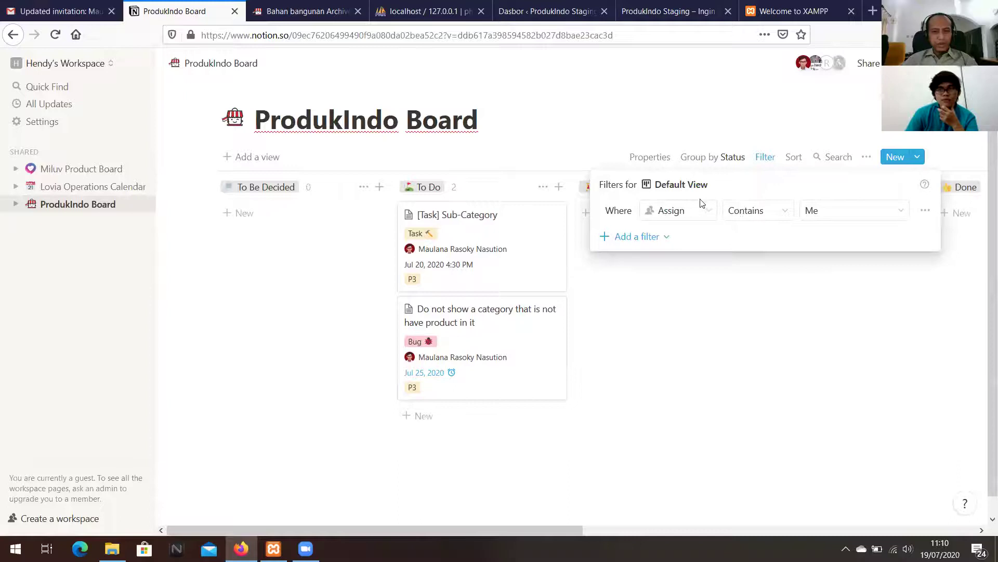
left_click(924, 211)
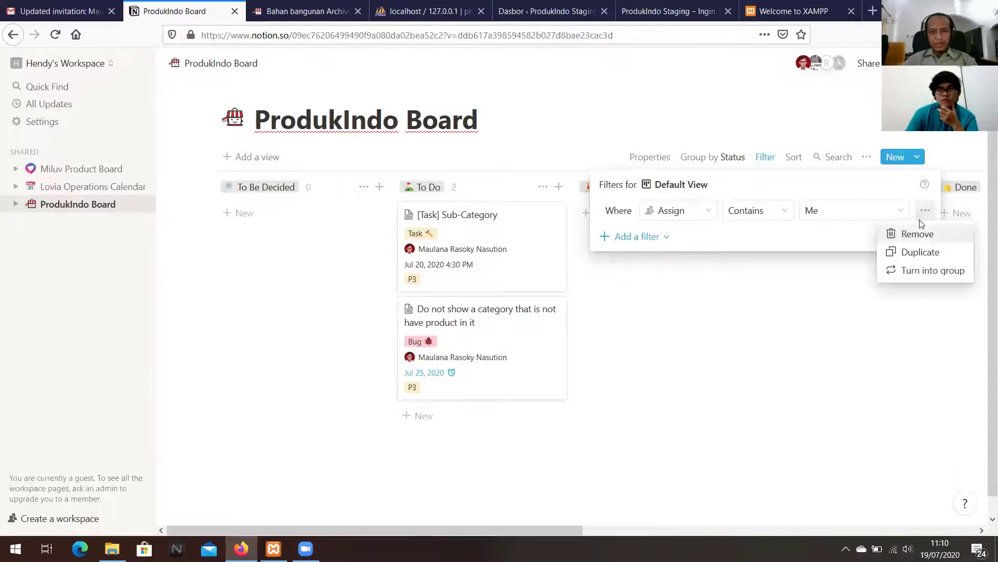
left_click(918, 232)
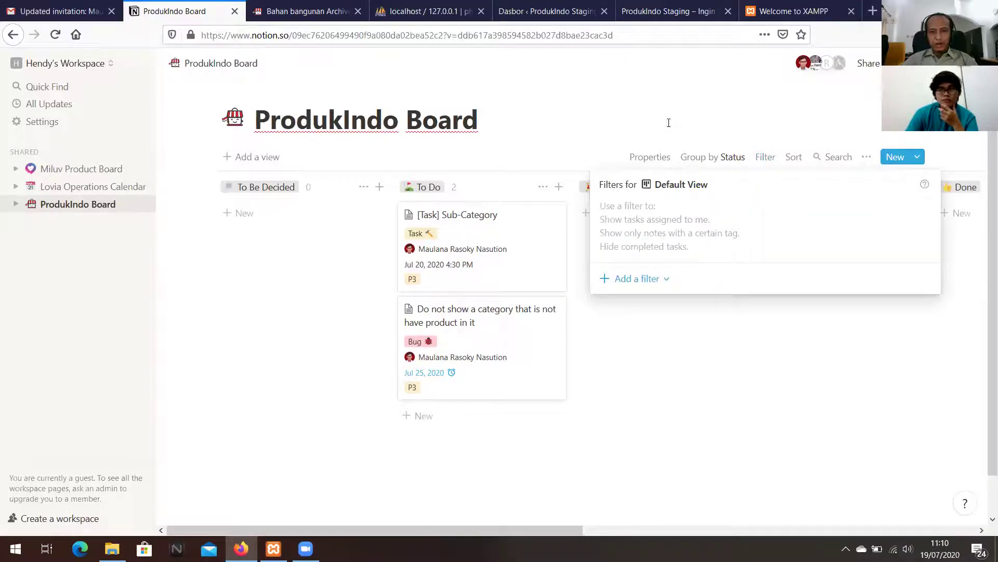
left_click(669, 143)
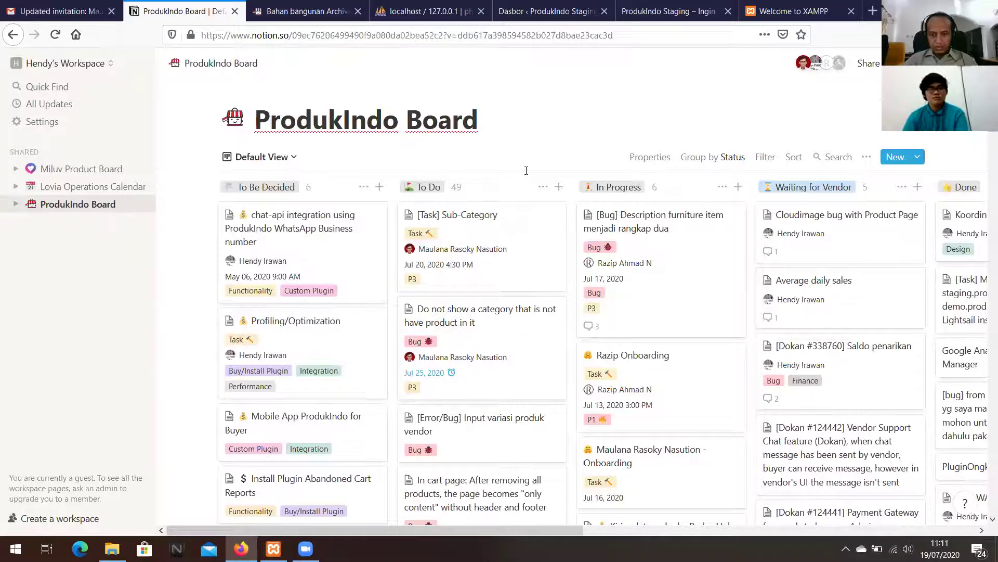
scroll(460, 354, "down", 1)
scroll(459, 353, "down", 3)
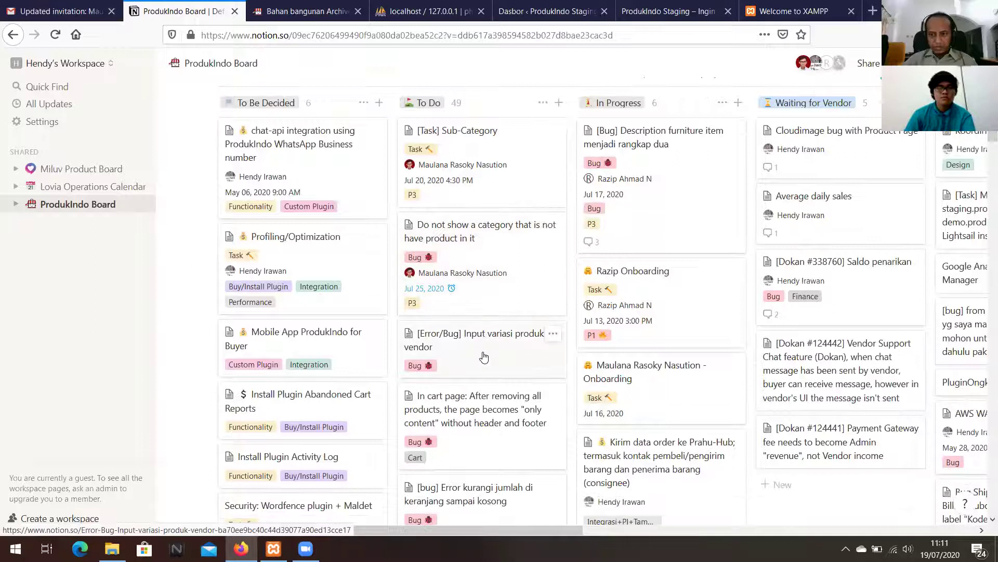
scroll(465, 341, "up", 3)
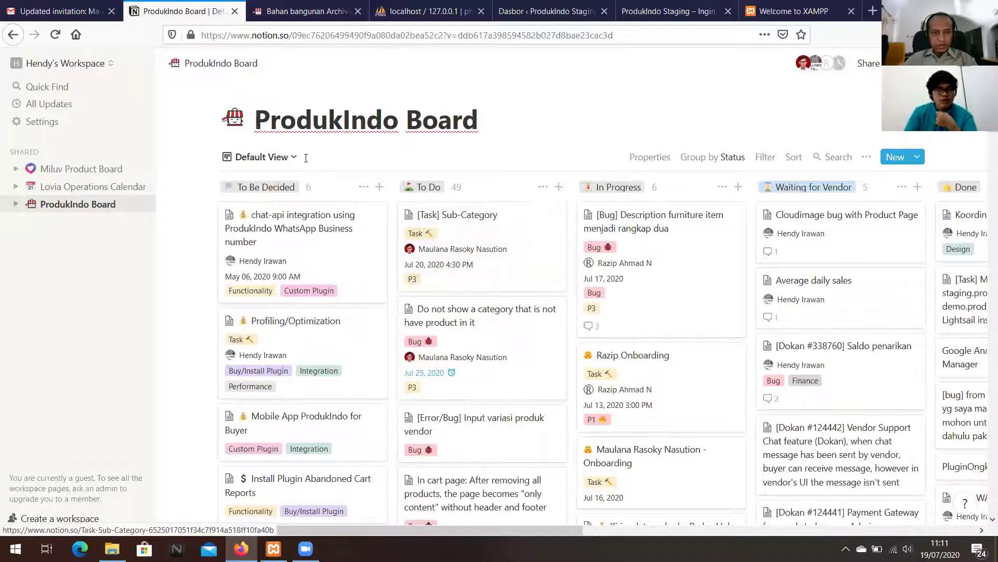
Switch the ProdukIndo Board to its By Assign view.
left_click(287, 157)
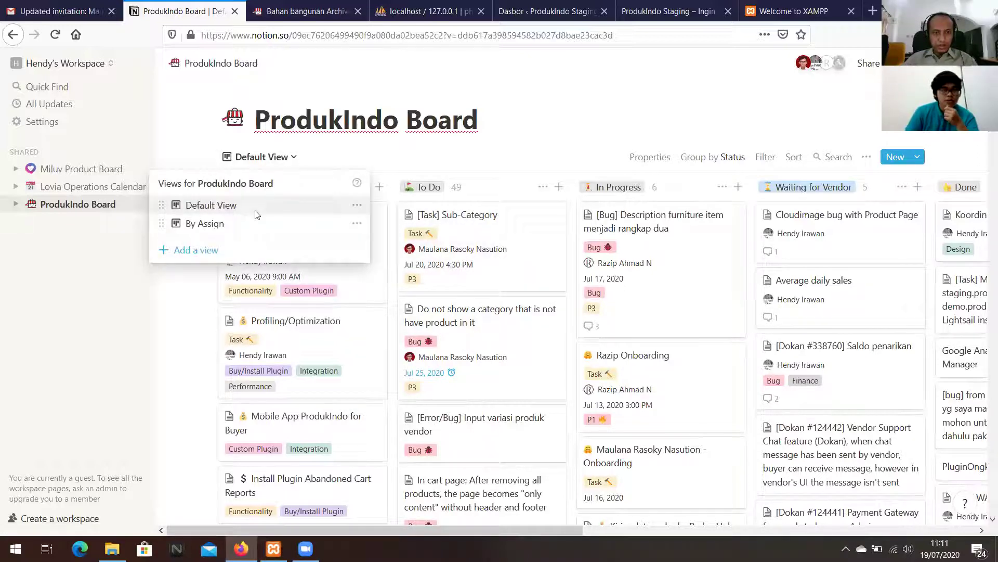
left_click(220, 224)
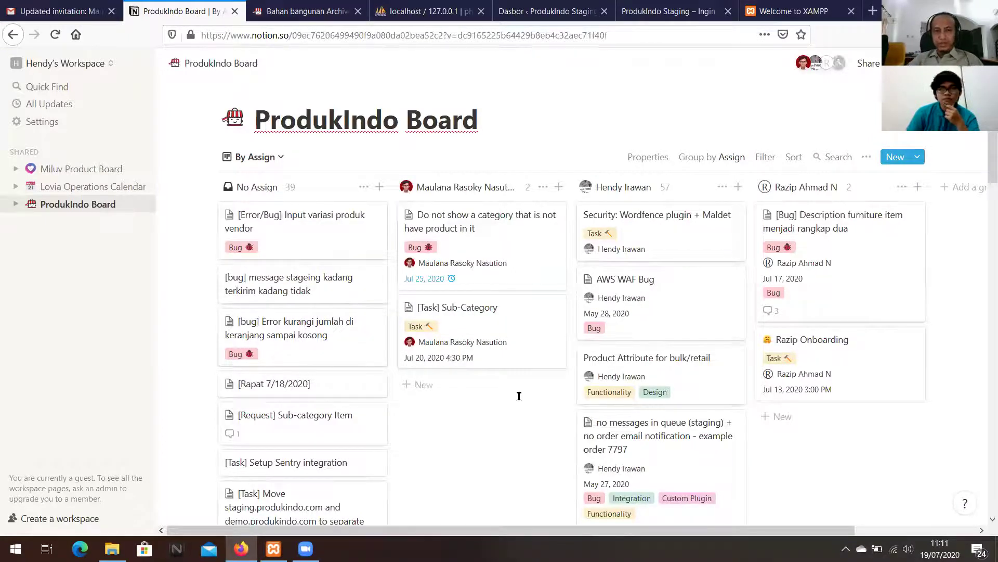
scroll(519, 397, "down", 2)
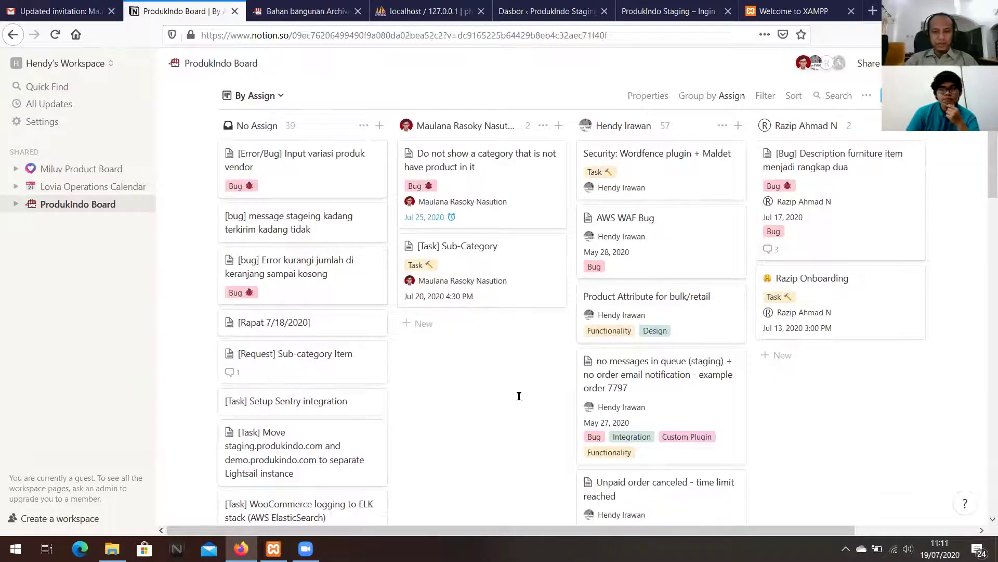
scroll(519, 397, "down", 3)
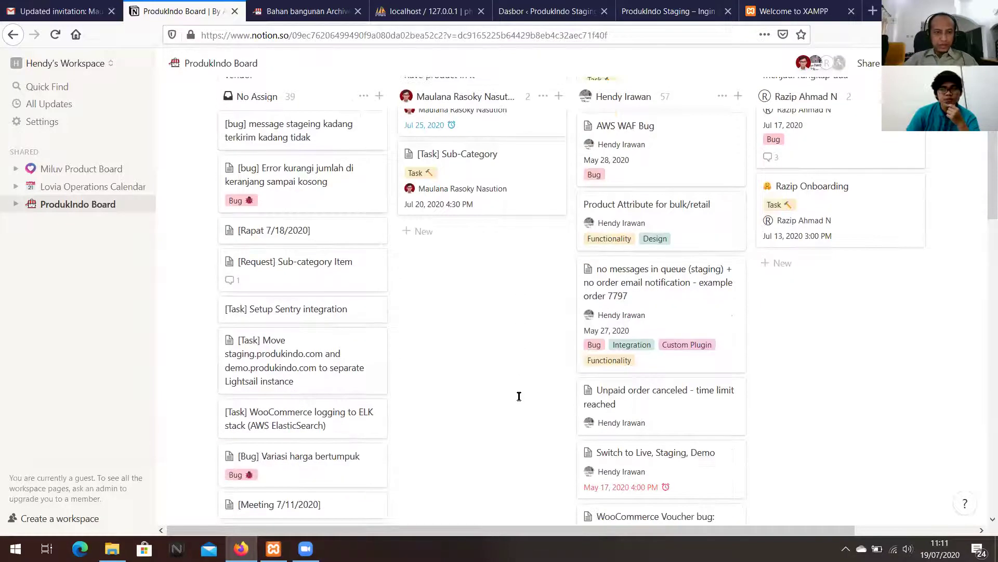
scroll(519, 396, "up", 5)
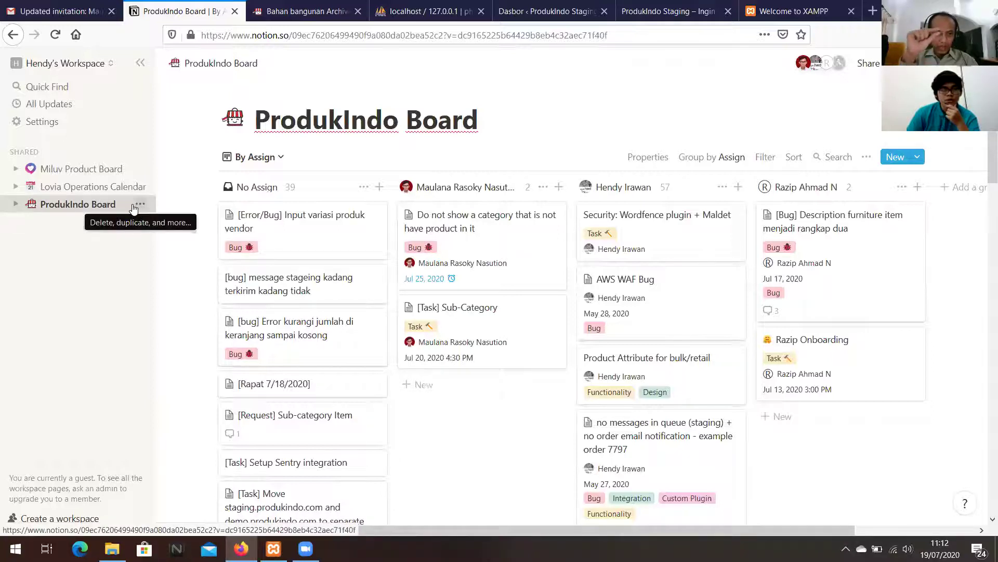
Expand ProdukIndo Board in the sidebar, go back to Default View, then open Lovia Operations Calendar.
left_click(16, 205)
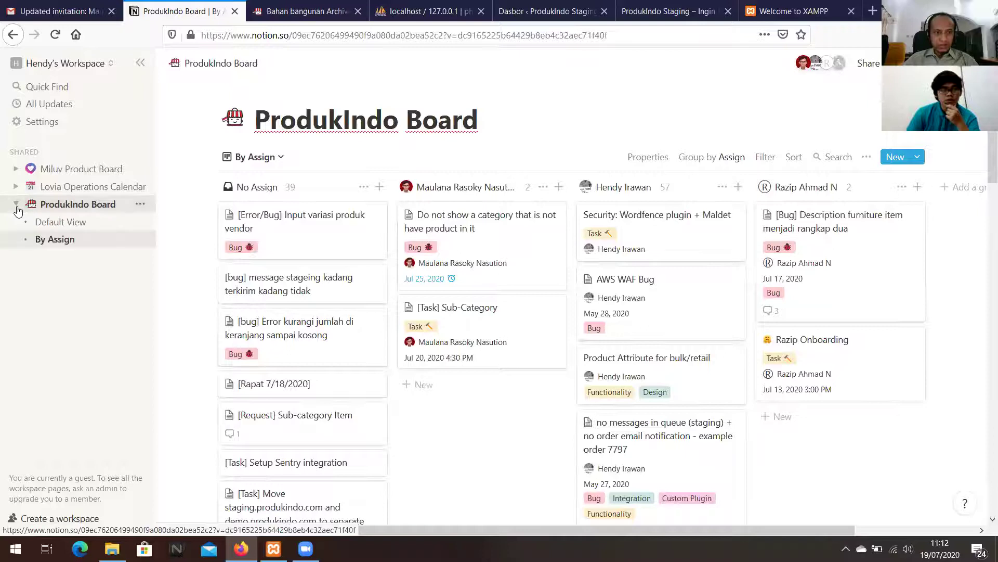
left_click(60, 221)
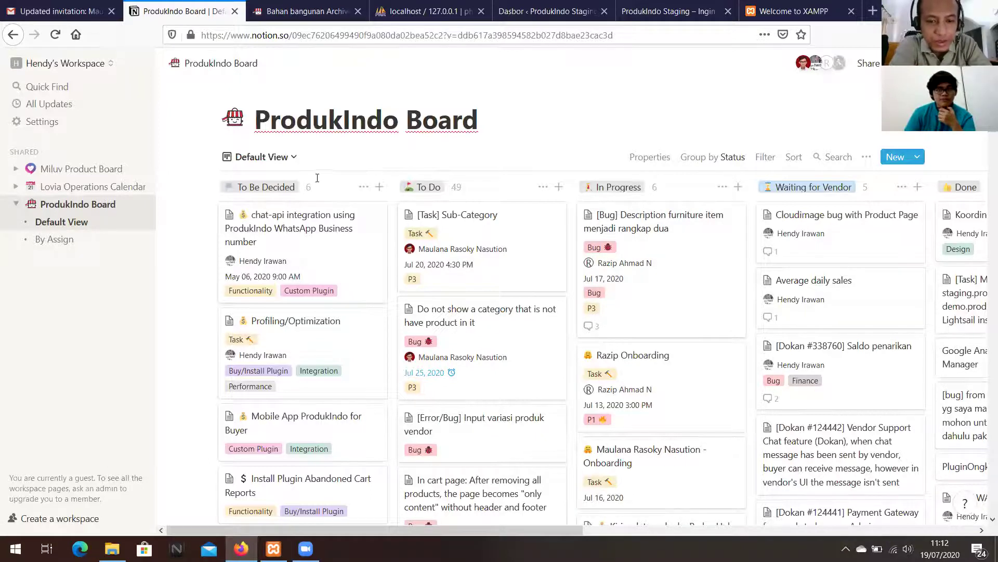
left_click(99, 186)
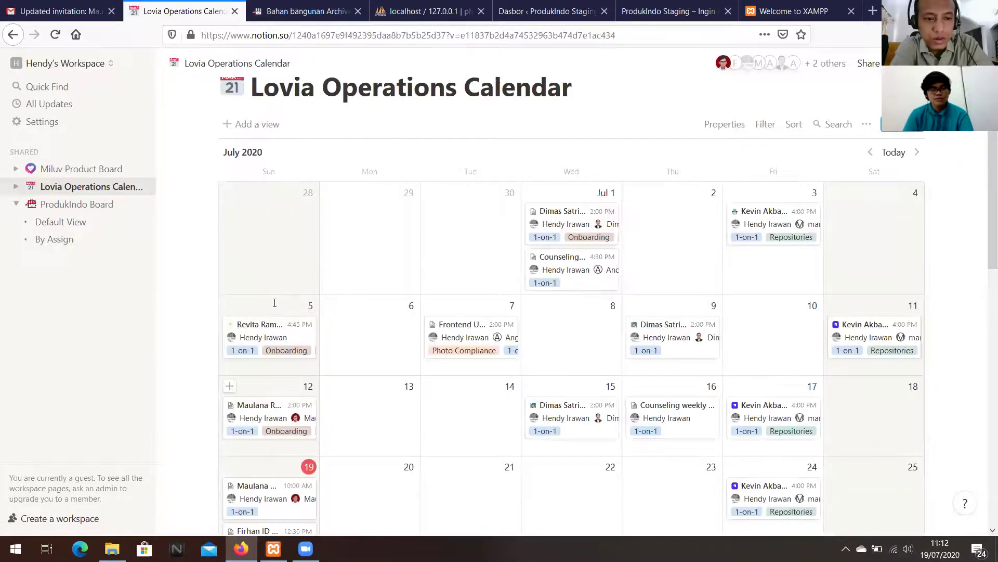
Open the 19 July weekly 1-on-1 meeting page from the calendar.
scroll(274, 303, "down", 4)
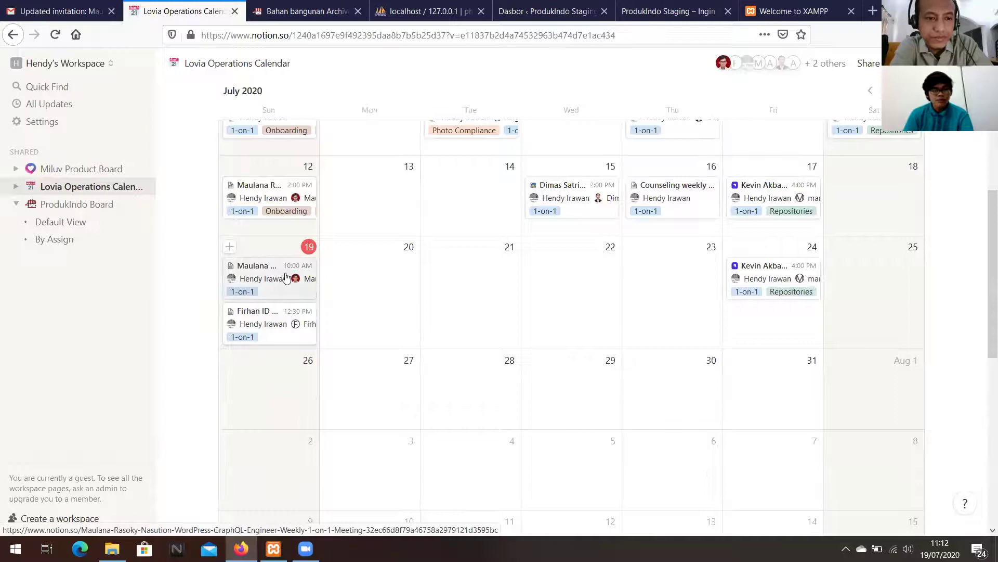
left_click(286, 277)
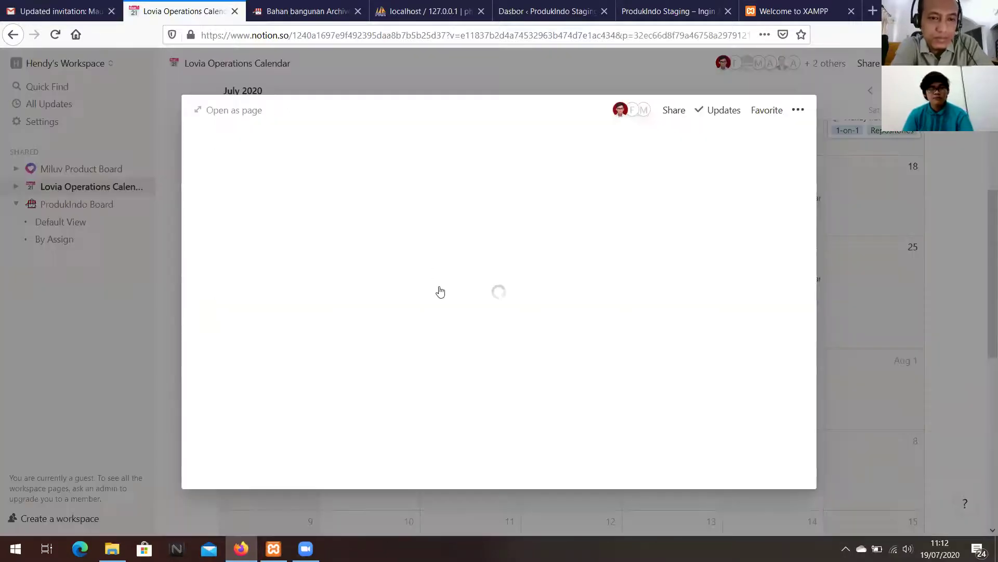
scroll(438, 307, "down", 12)
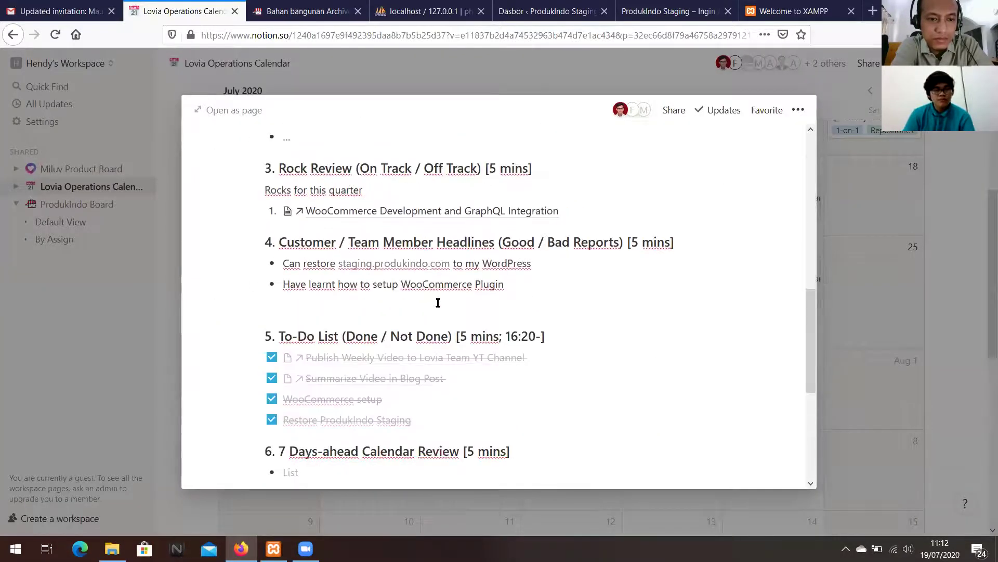
scroll(437, 304, "down", 3)
left_click(437, 335)
key("Return")
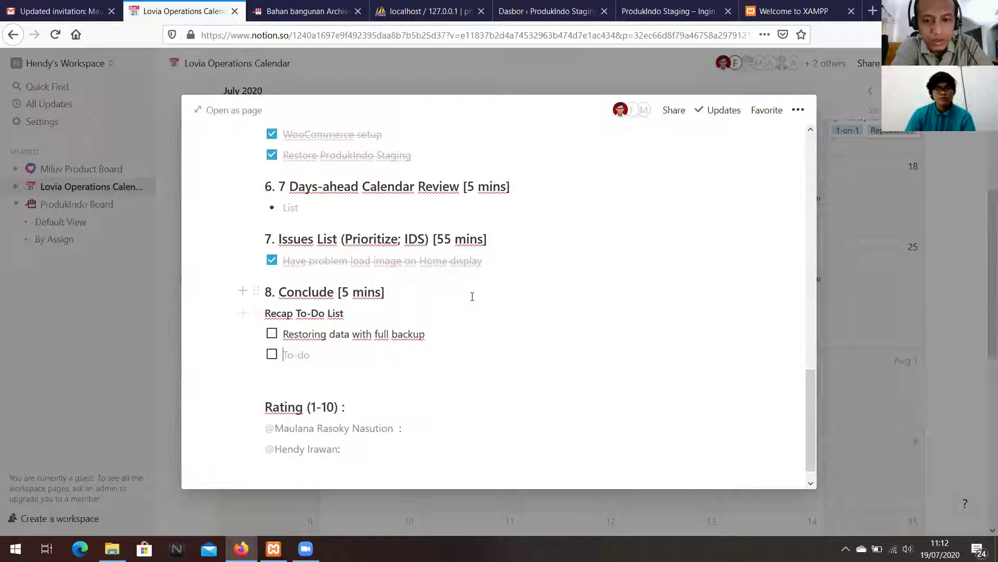
type("@")
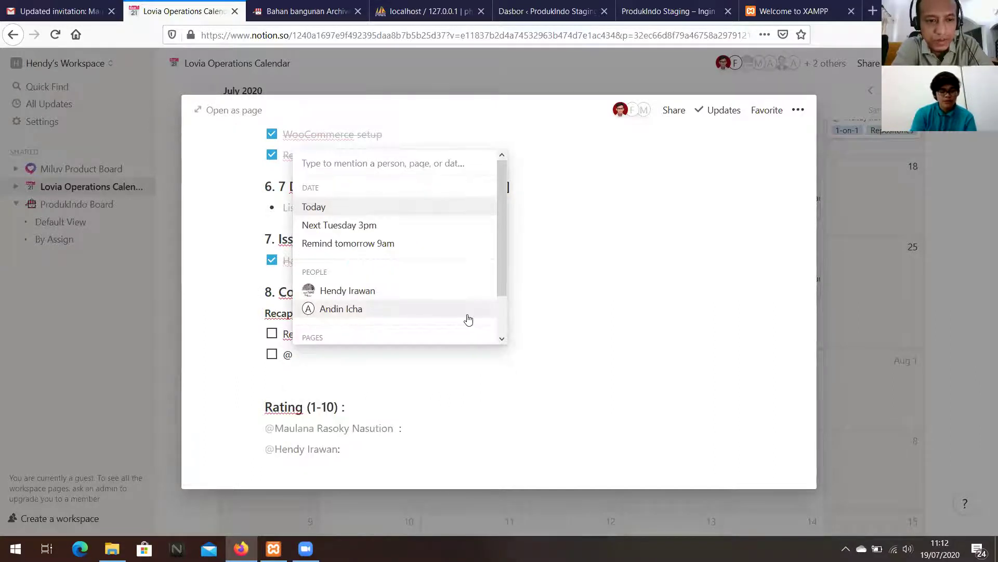
type("Don")
key("BackSpace")
key("BackSpace")
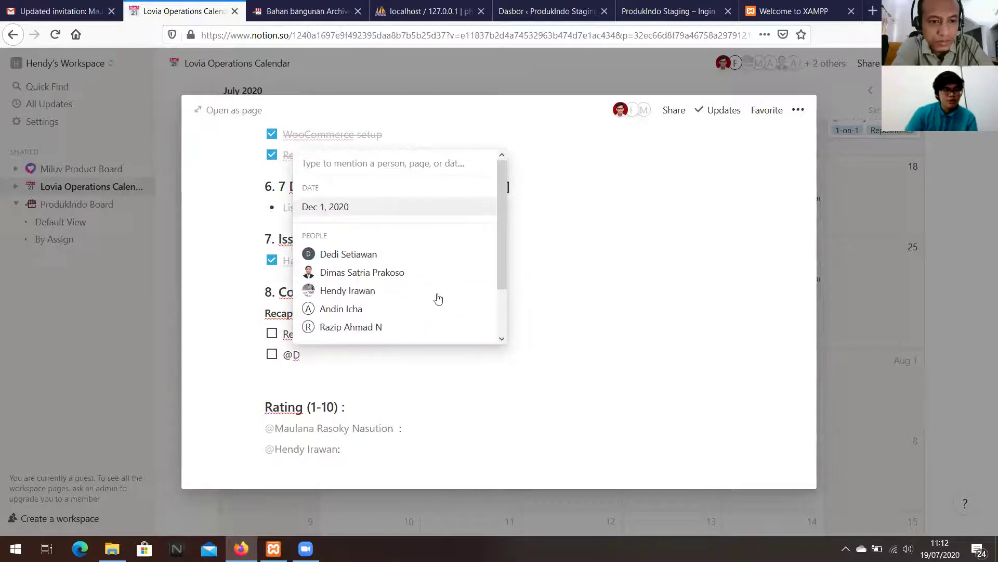
left_click(73, 245)
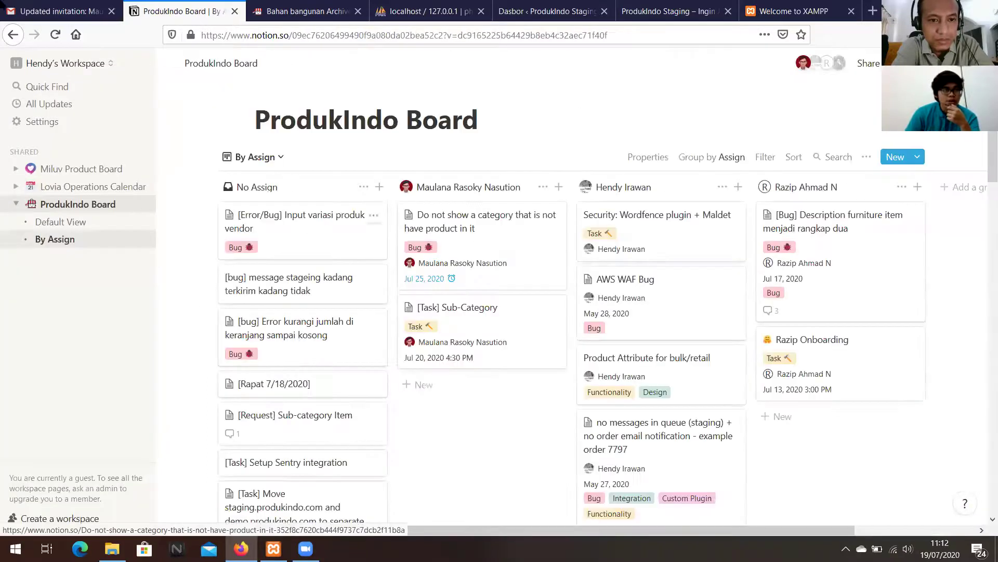
left_click(86, 186)
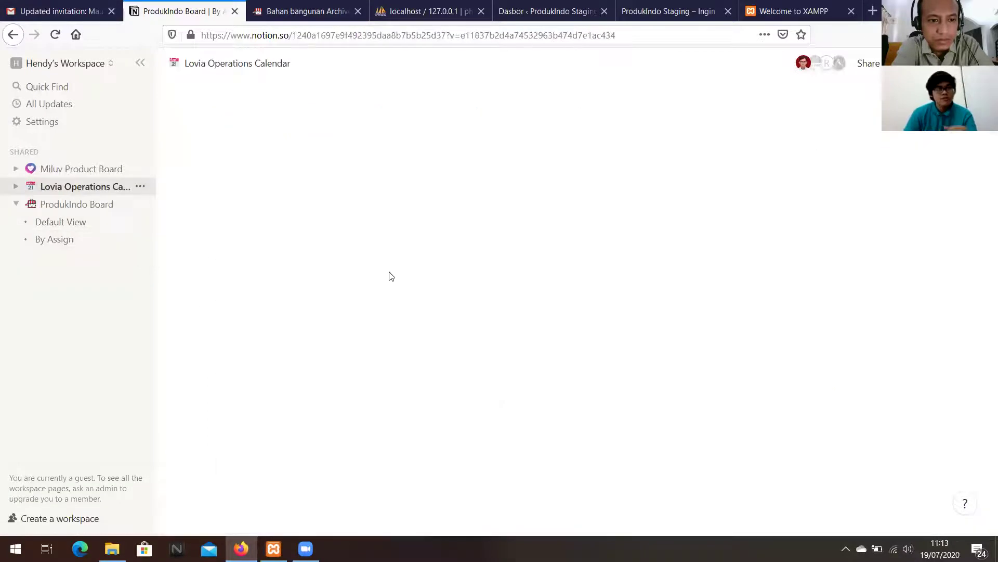
left_click(268, 270)
scroll(346, 326, "down", 15)
type("a")
key("BackSpace")
key("BackSpace")
key("BackSpace")
type("@Do not")
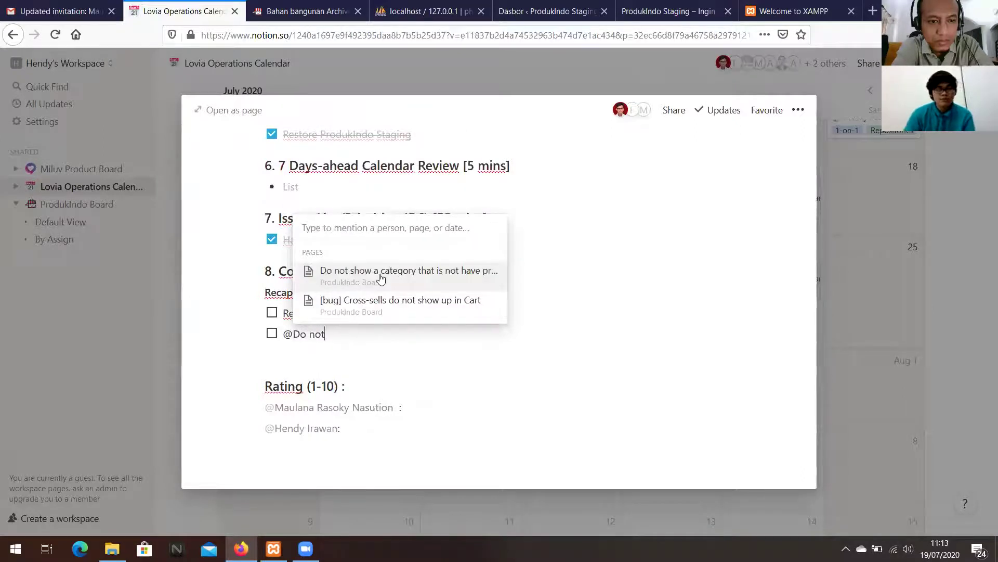
left_click(381, 278)
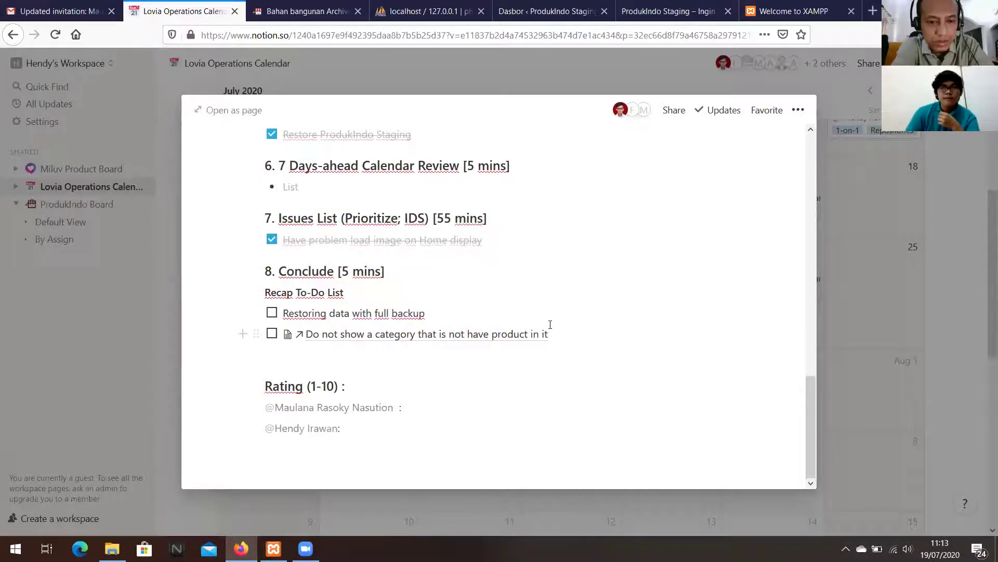
key("Return")
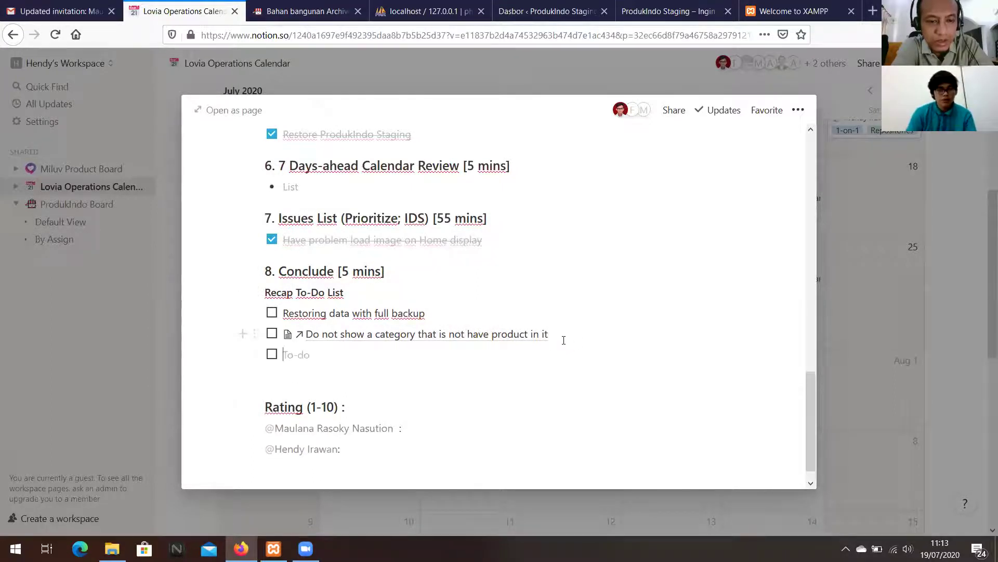
type("@")
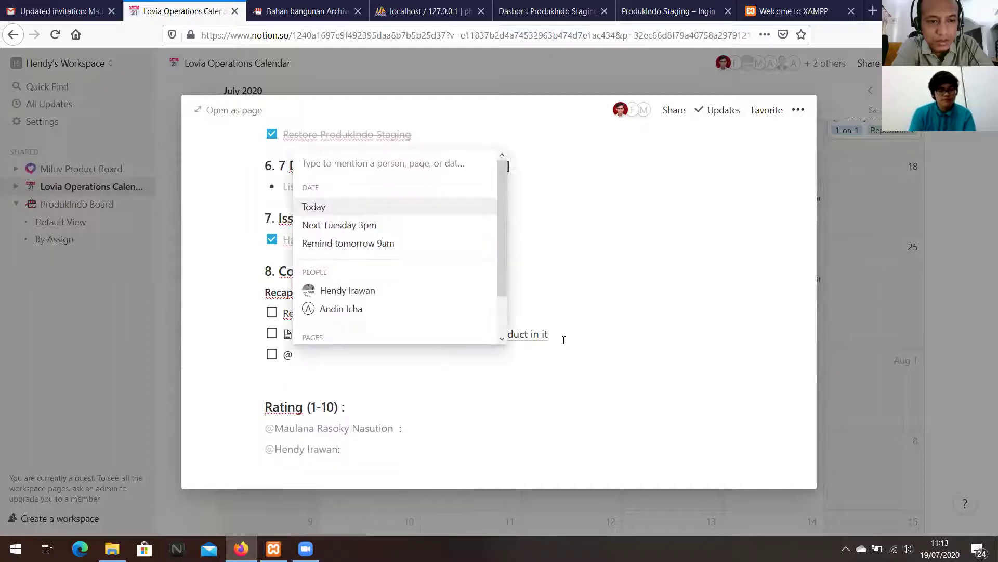
type("sub cat")
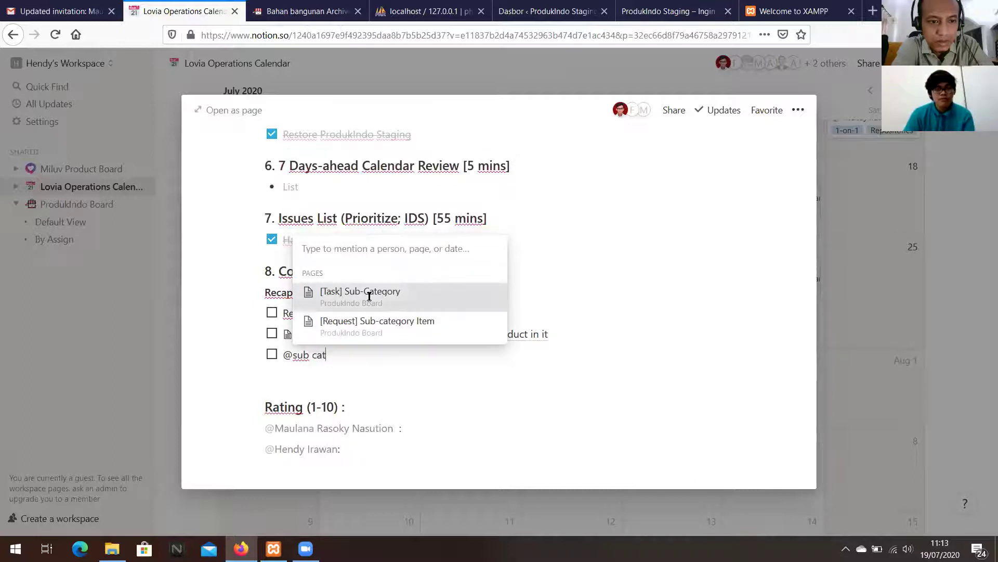
left_click(369, 296)
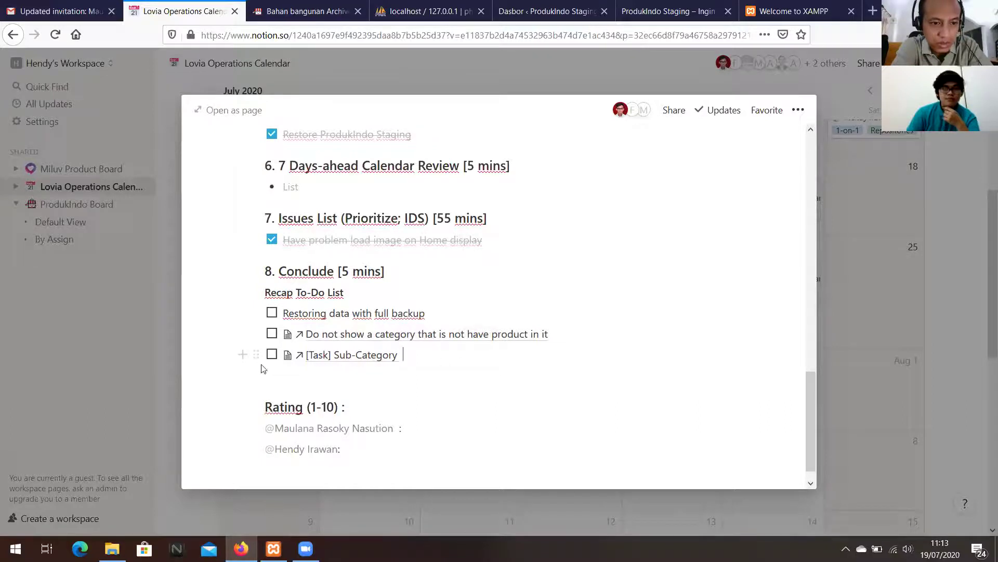
left_click_drag(256, 354, 258, 326)
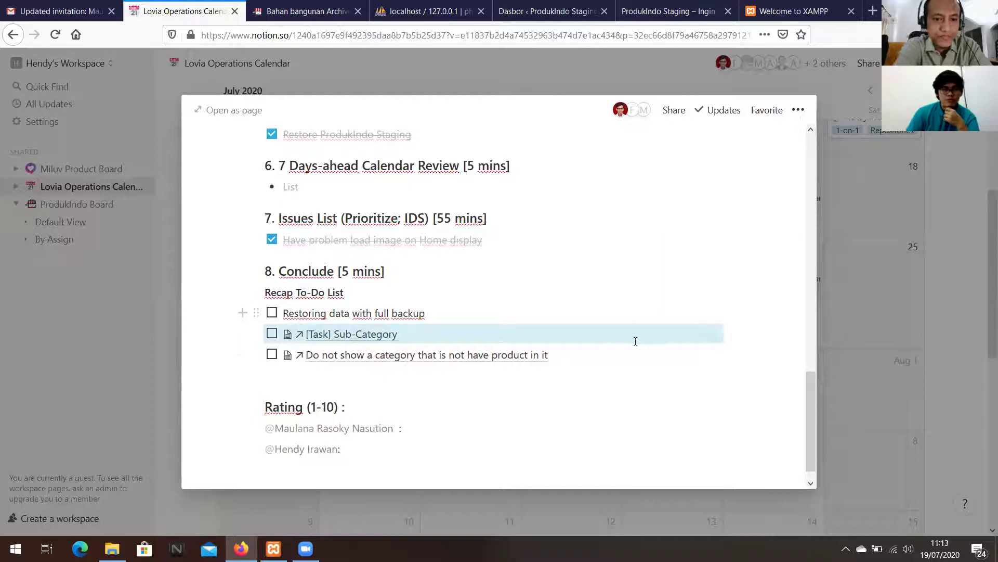
left_click(621, 357)
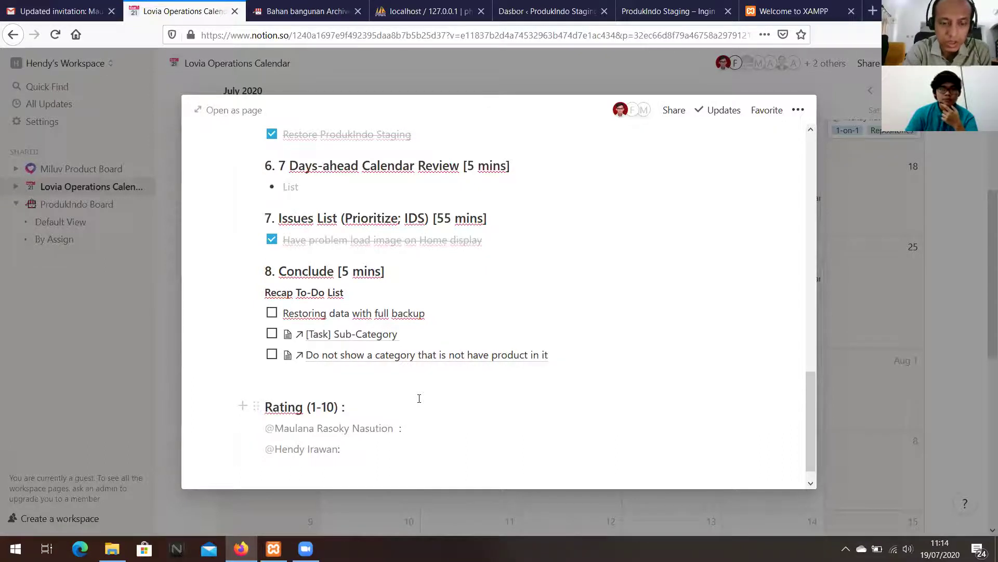
scroll(419, 398, "up", 4)
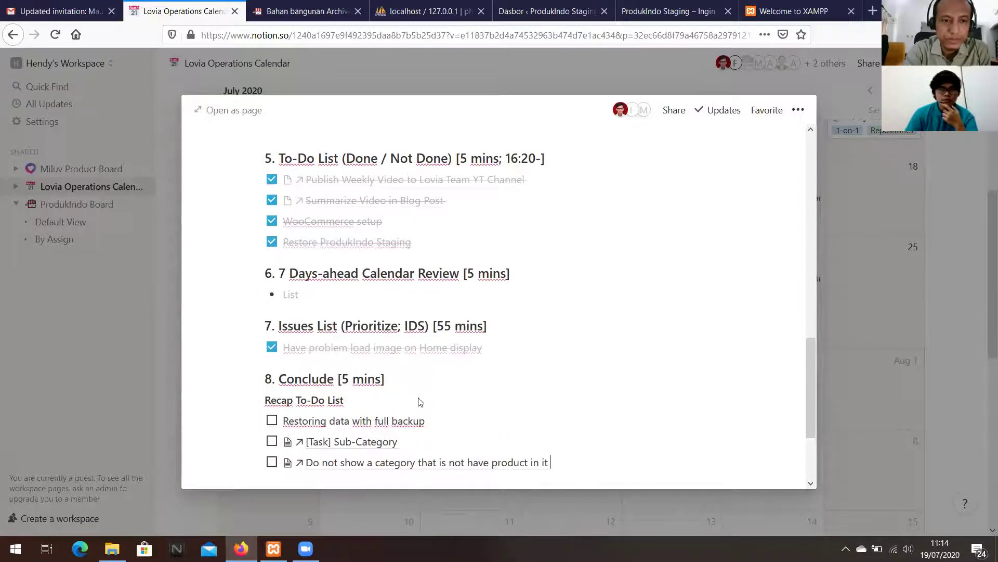
scroll(420, 402, "up", 15)
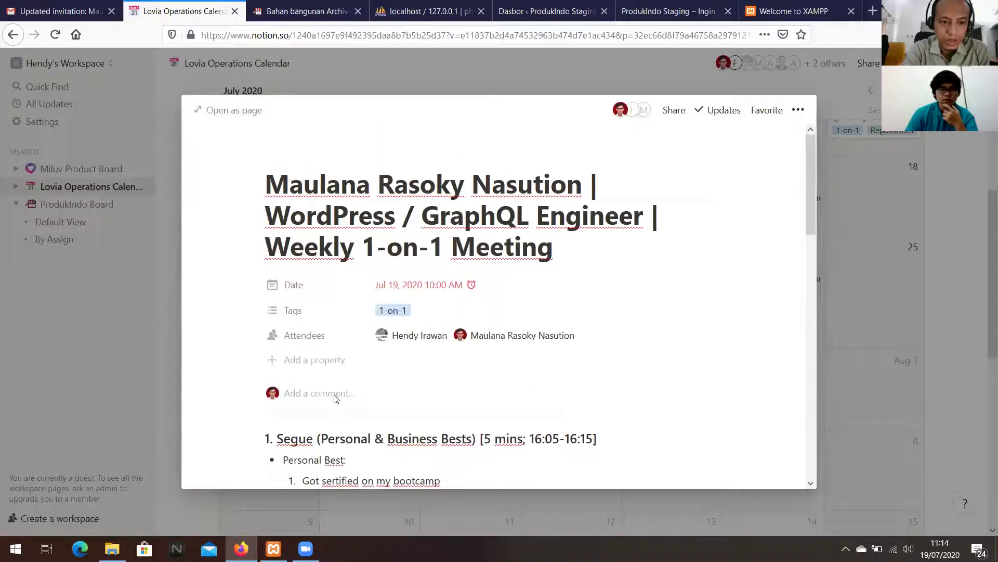
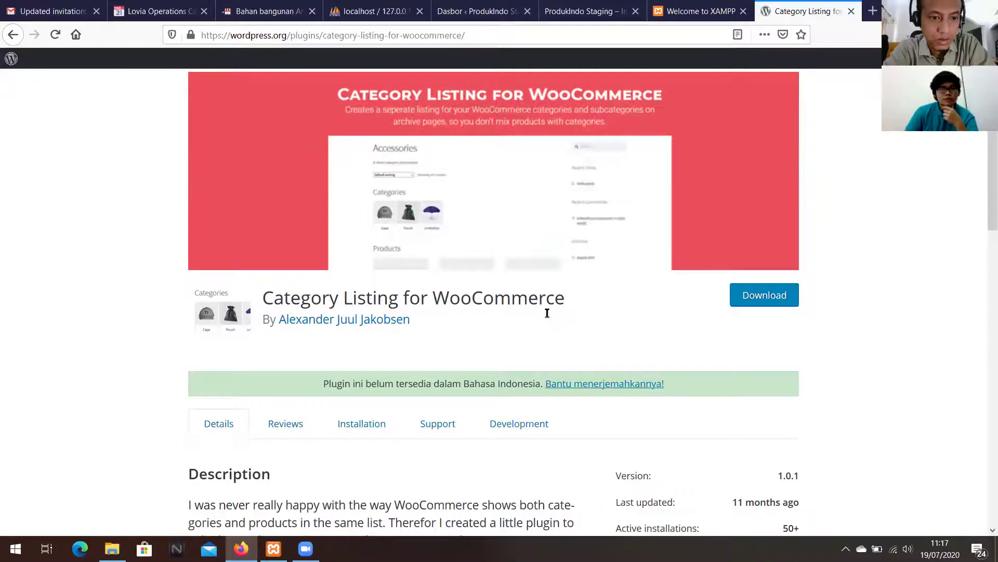
In a new tab, search for the 'woocommerce category list plugin' suggestion from 'woocommerce list'.
scroll(505, 279, "down", 2)
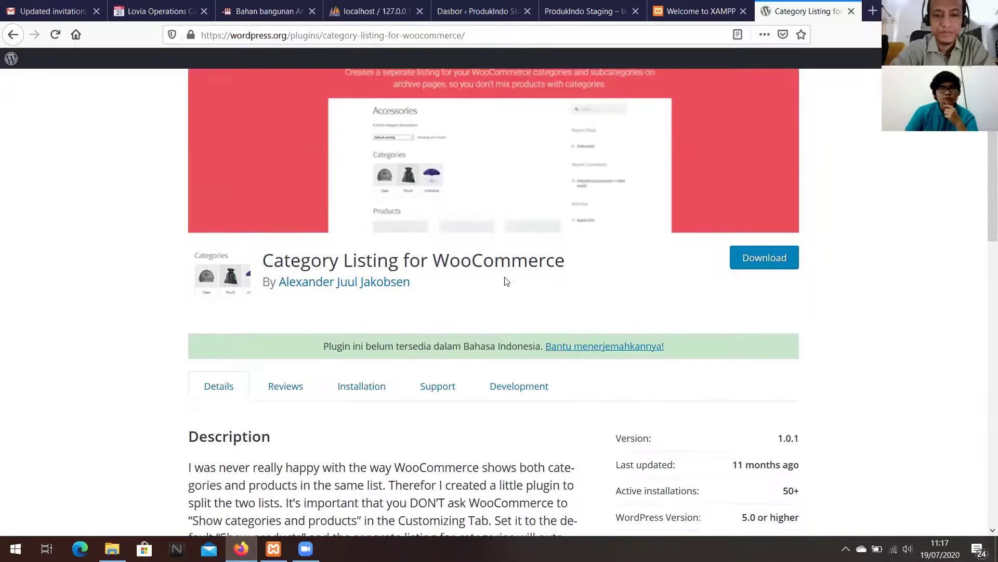
scroll(516, 268, "up", 2)
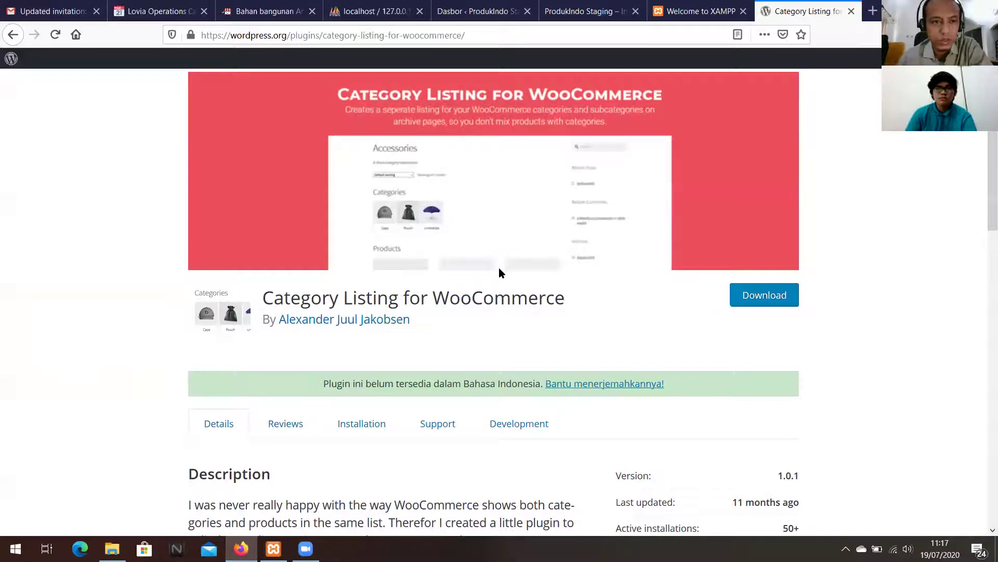
left_click(873, 11)
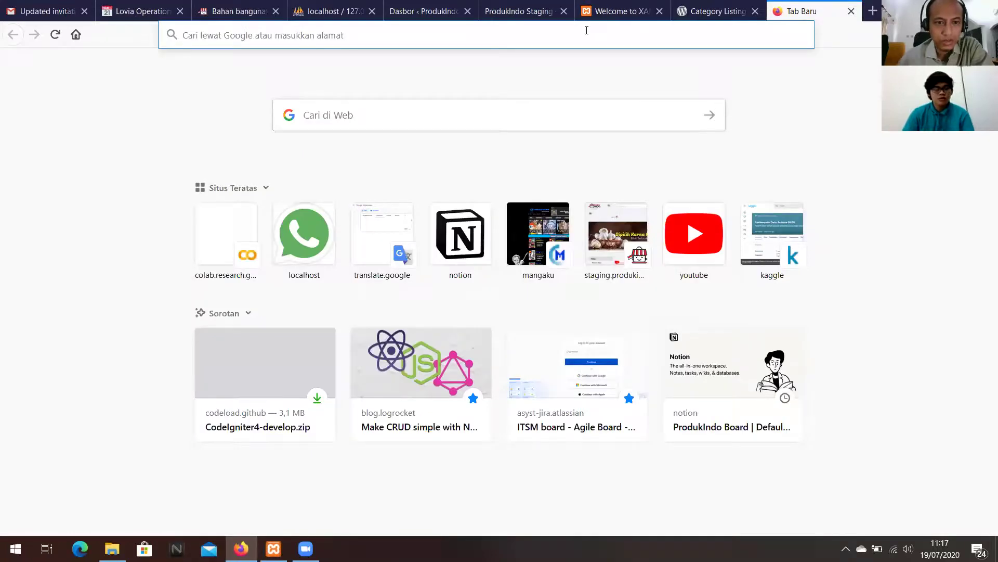
type("wo")
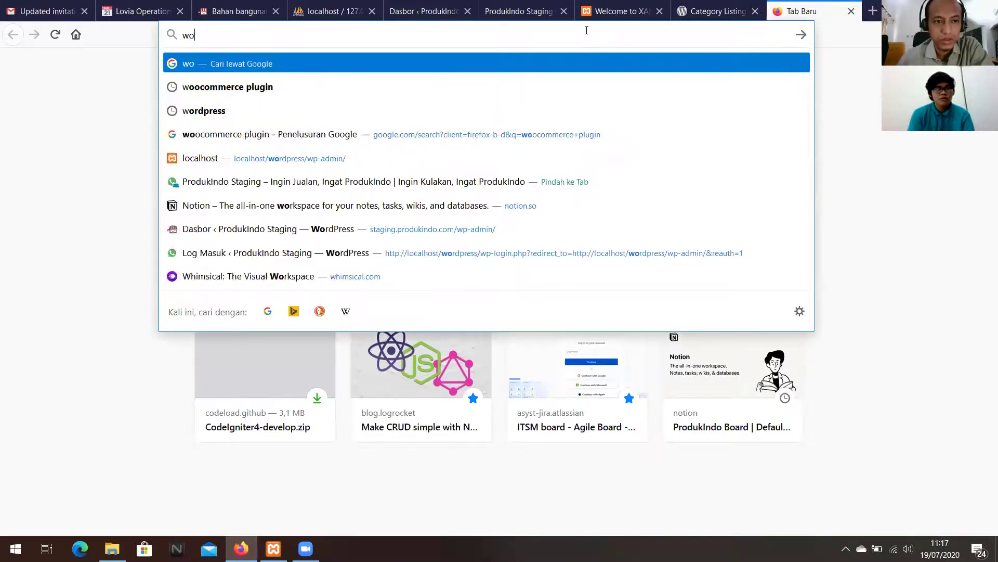
type("o")
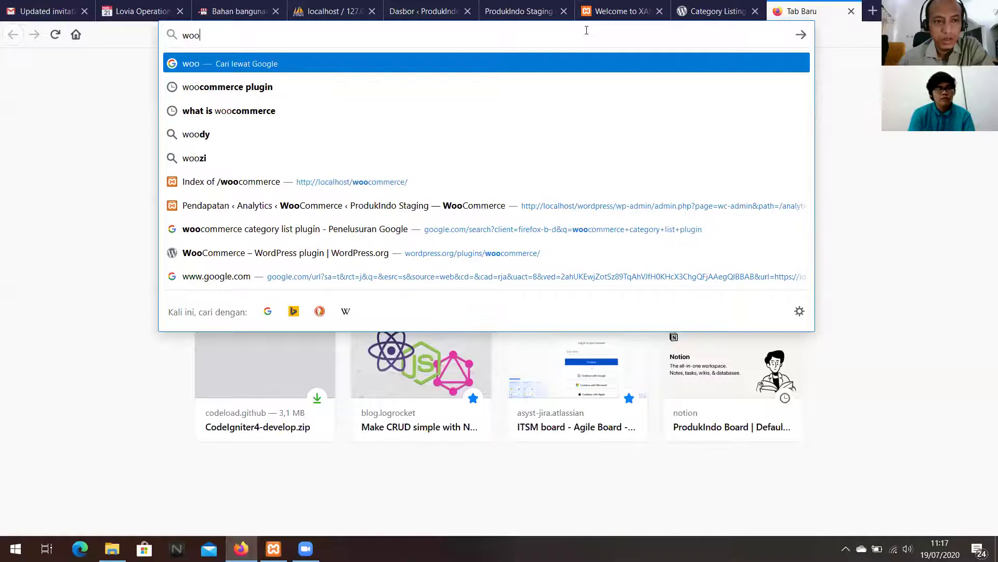
type("commerce list")
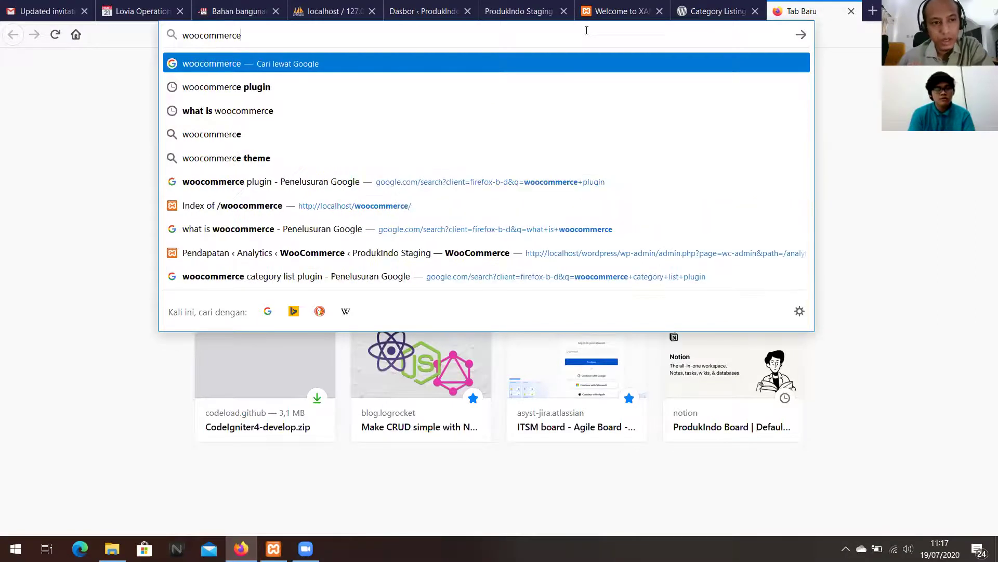
key("Down")
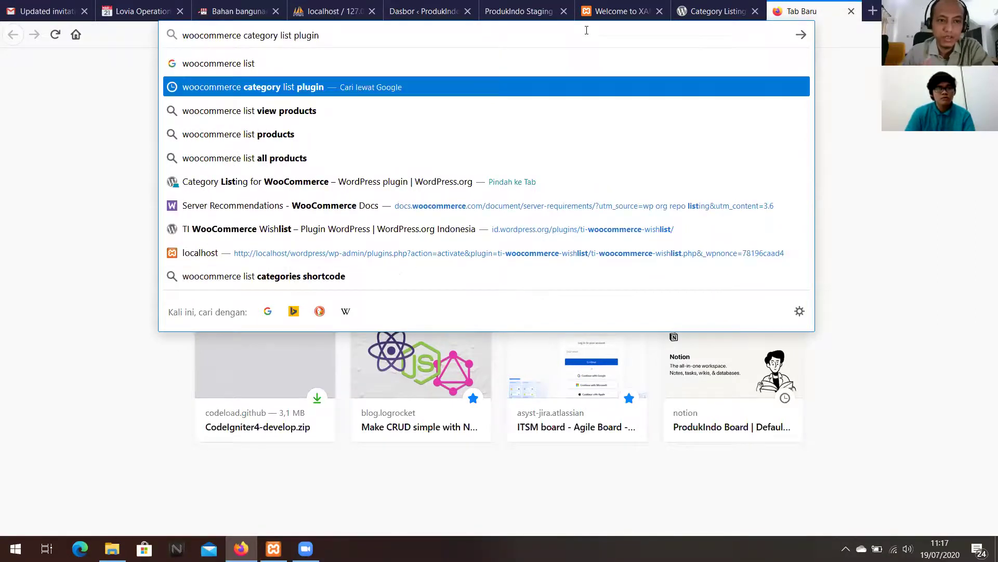
key("Return")
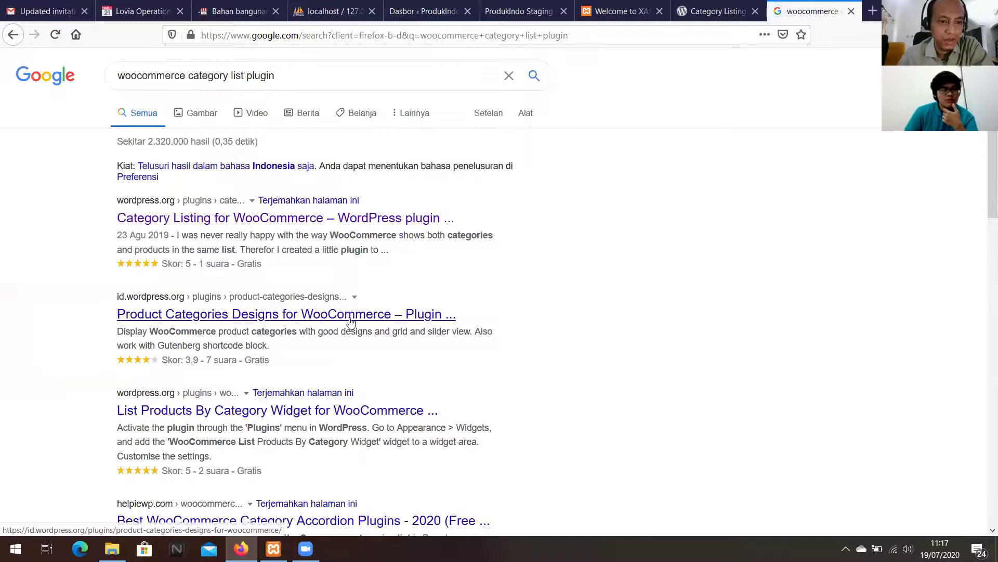
Open the Product Categories Designs and List Products By Category results in new tabs.
right_click(272, 313)
left_click(286, 318)
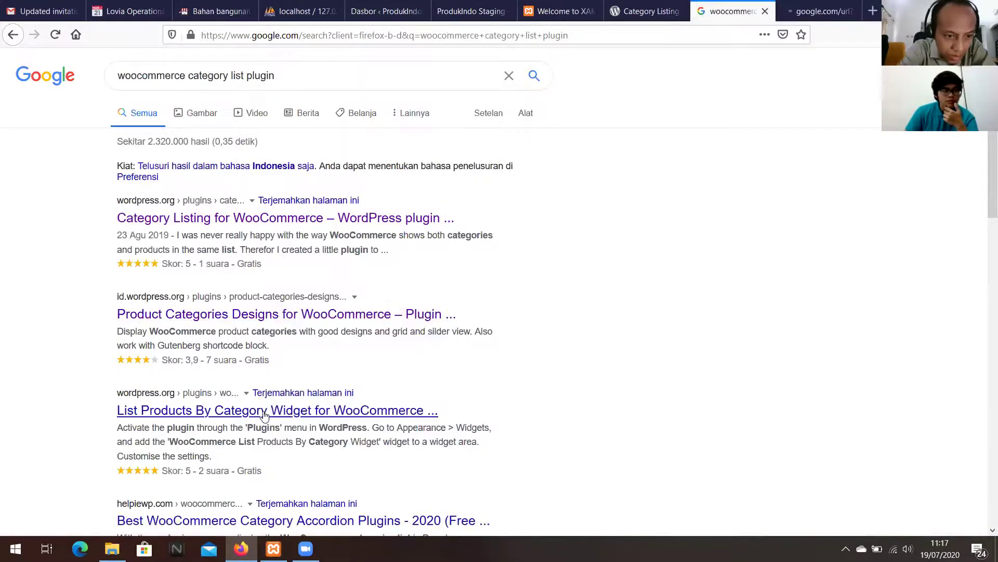
right_click(266, 412)
left_click(291, 418)
scroll(291, 417, "down", 3)
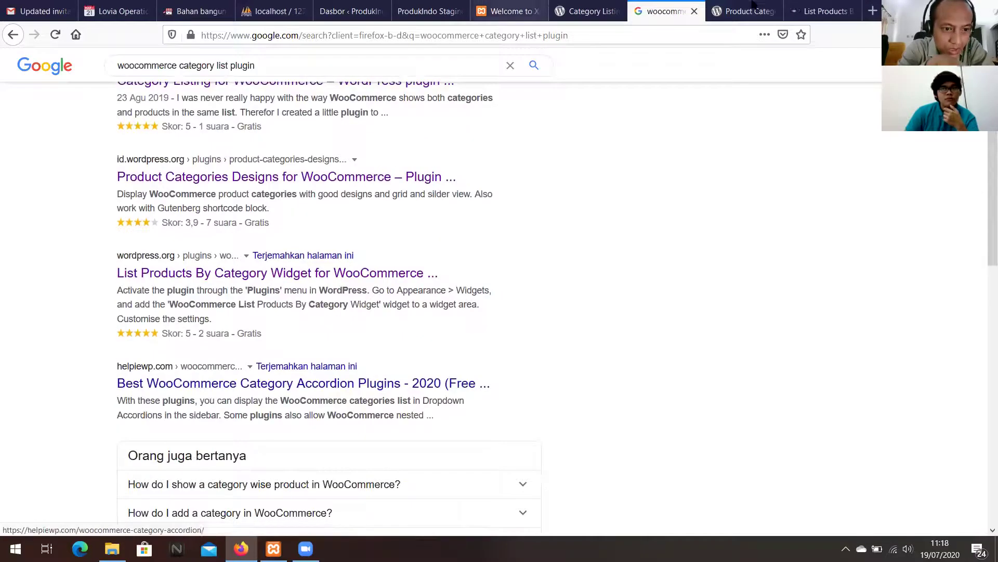
Look over both plugin pages, then go back to the Google search results.
left_click(766, 4)
scroll(642, 203, "down", 2)
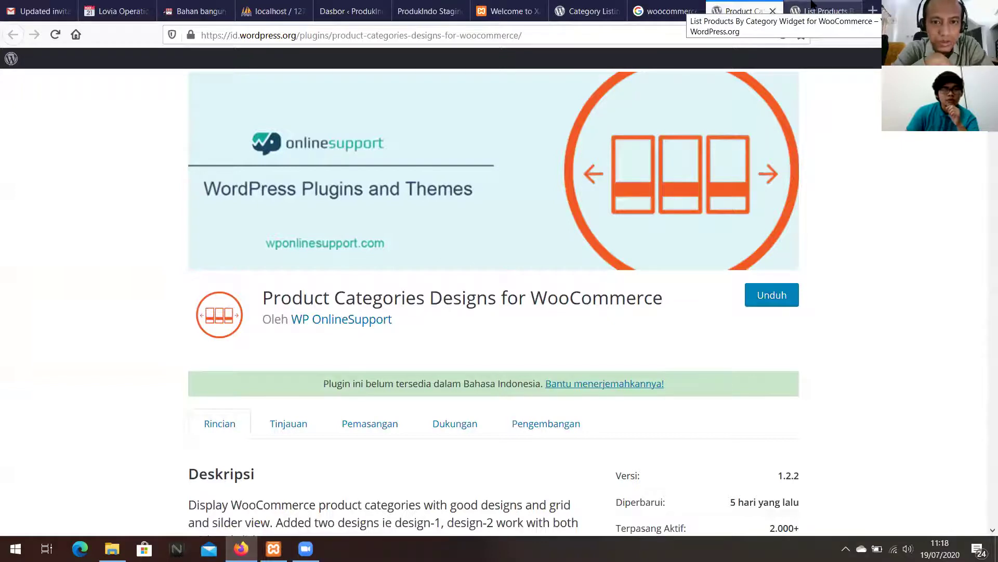
left_click(802, 5)
left_click(626, 4)
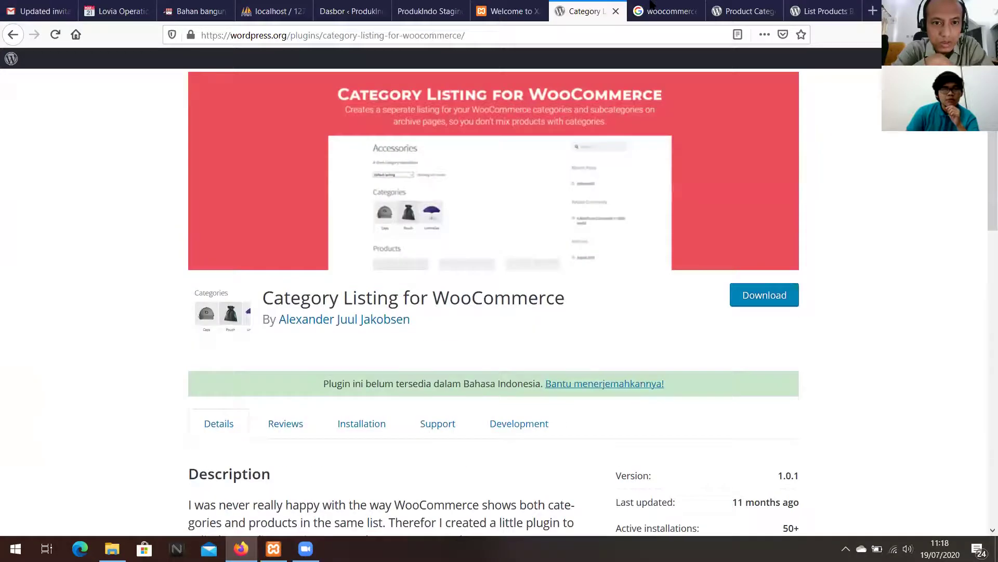
key("ctrl+Tab")
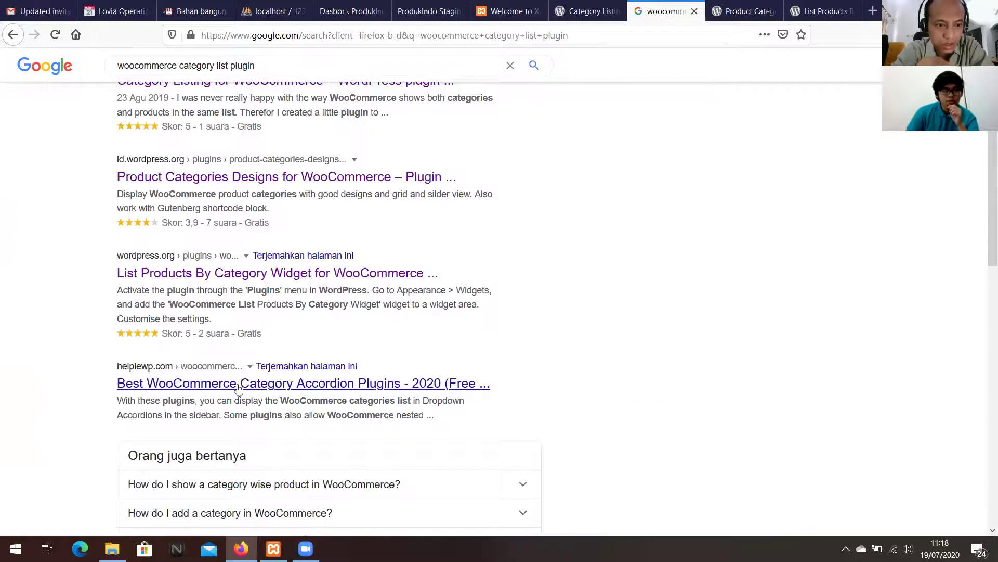
Open the Best WooCommerce Category Accordion Plugins article in a new tab and view it.
right_click(239, 385)
left_click(299, 393)
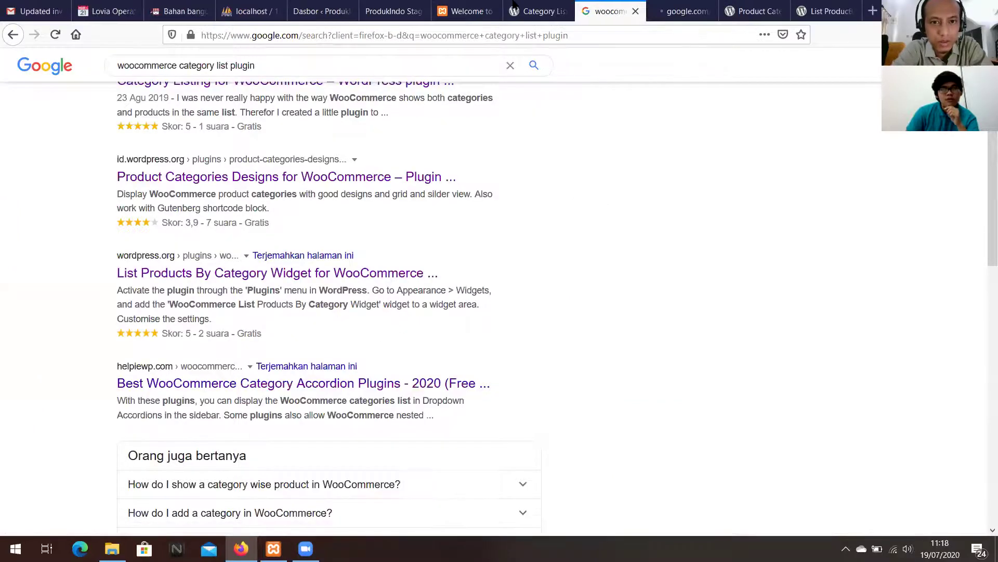
left_click(676, 11)
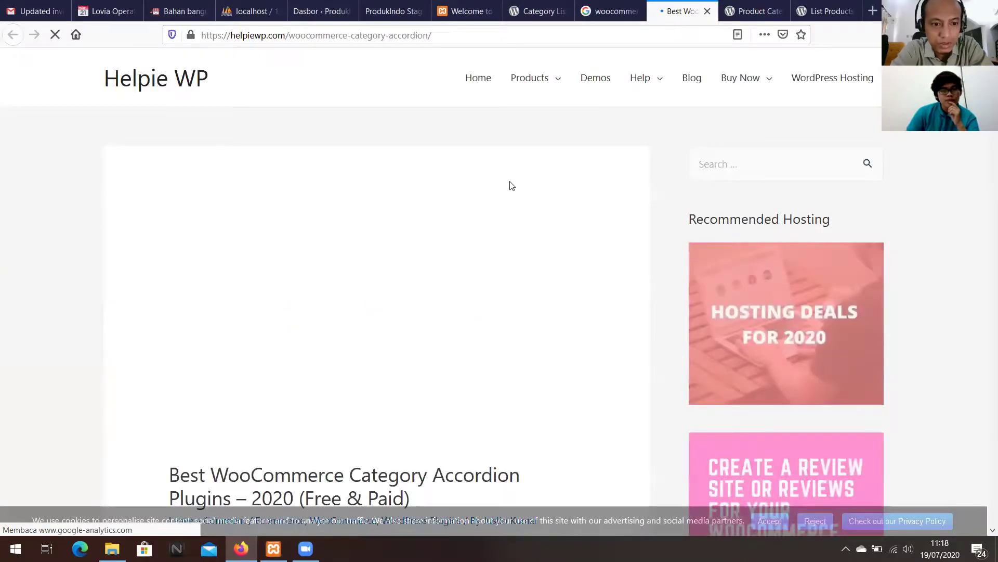
Dismiss the subscribe popup and scroll past ZF pricing to the free section with the YITH plugin.
scroll(510, 180, "down", 4)
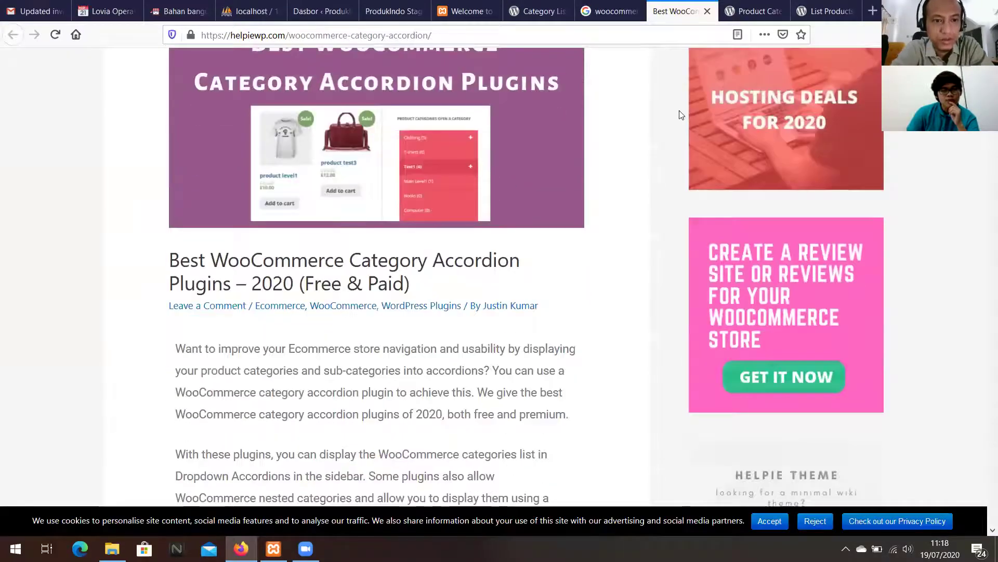
scroll(595, 163, "down", 5)
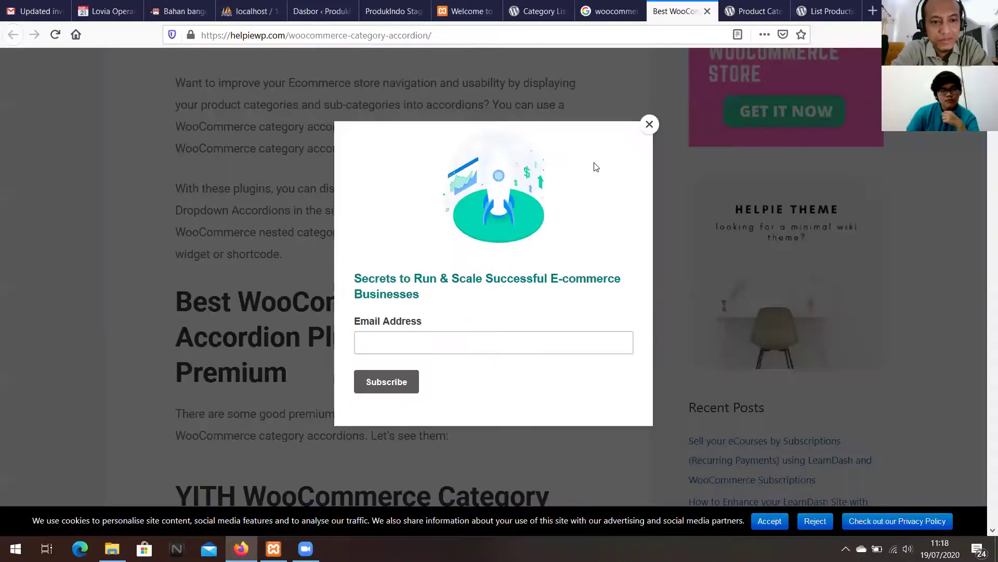
key("Escape")
scroll(595, 166, "down", 7)
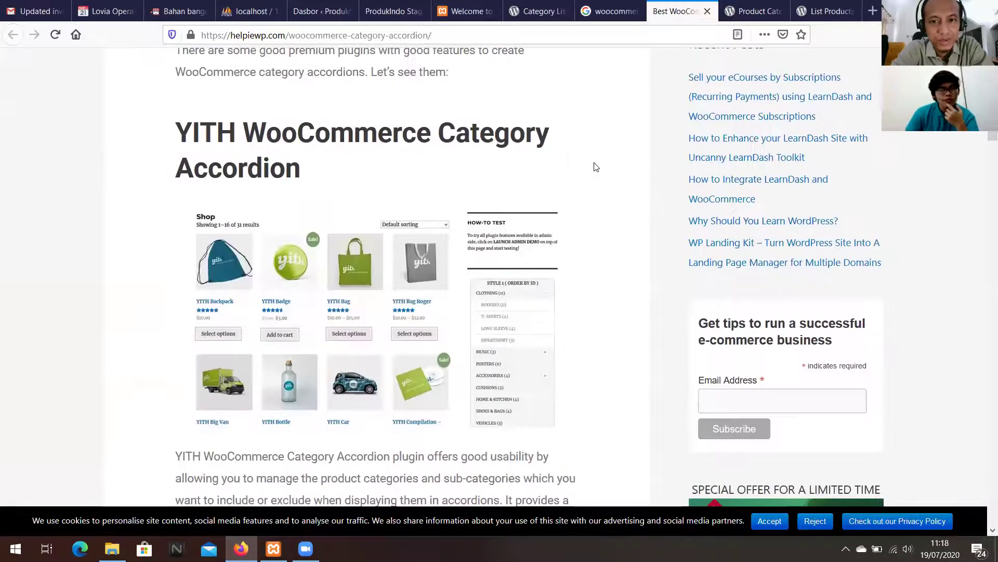
scroll(593, 165, "down", 1)
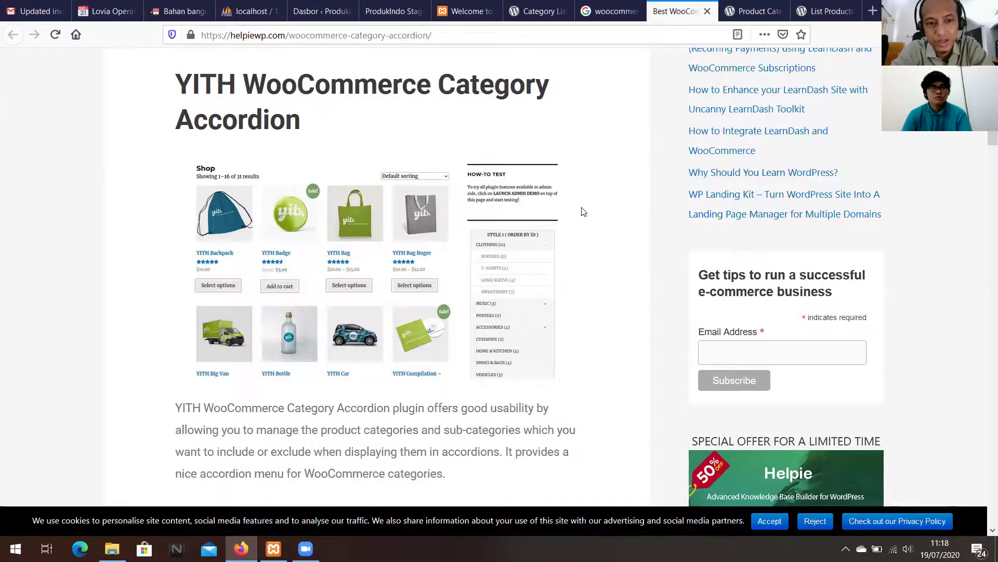
scroll(584, 212, "down", 1)
scroll(584, 212, "down", 1)
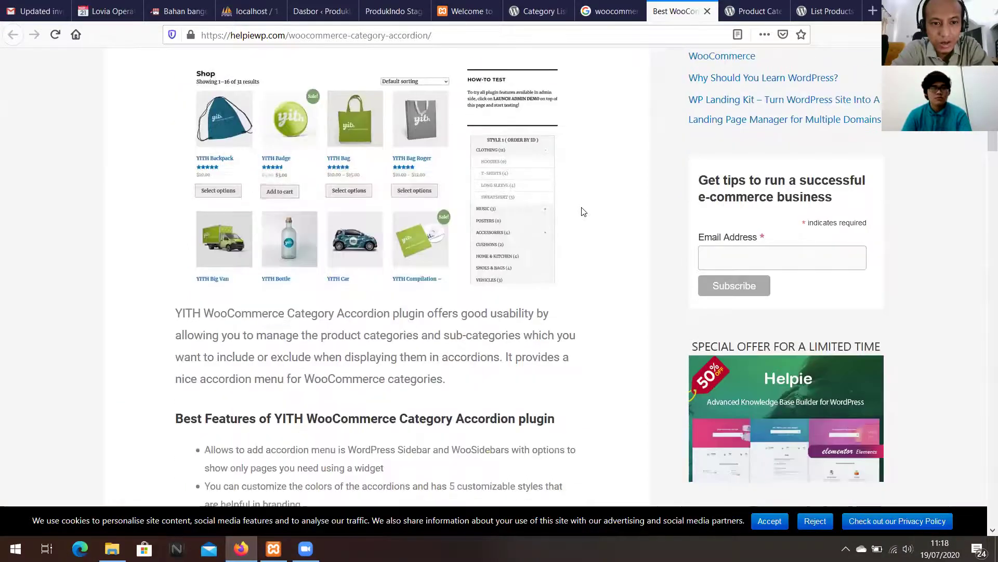
scroll(584, 212, "down", 5)
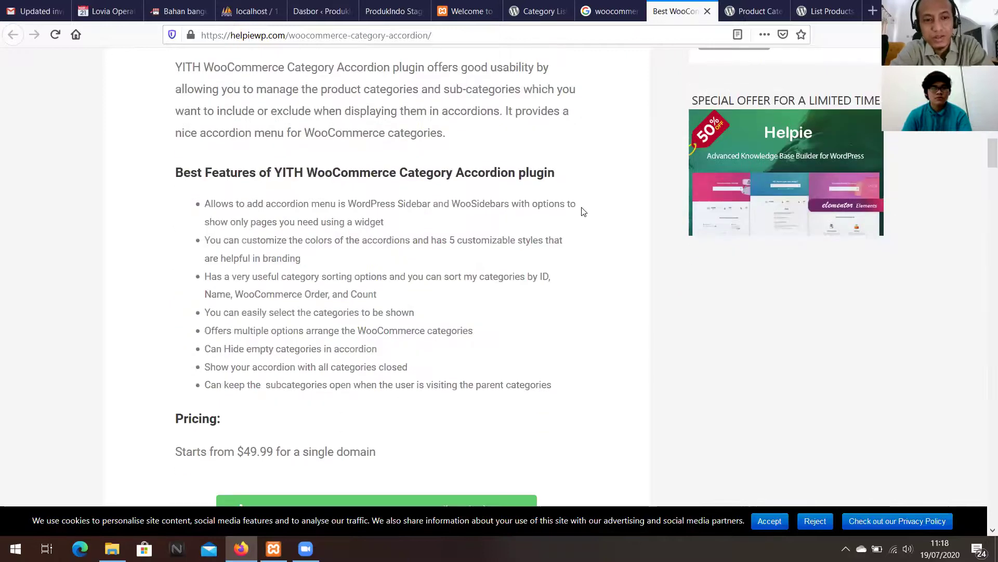
scroll(584, 212, "down", 1)
scroll(584, 212, "down", 3)
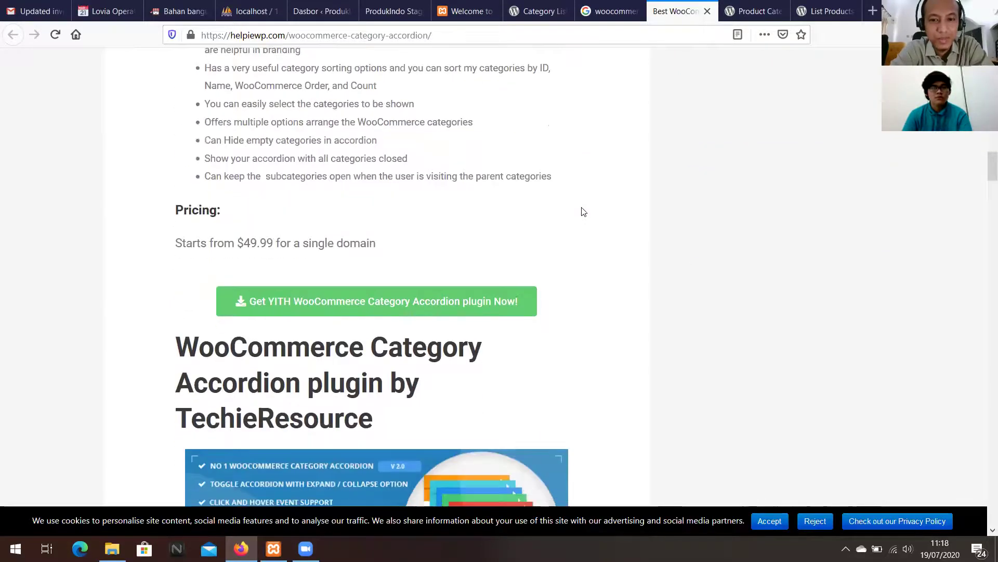
scroll(584, 211, "down", 2)
scroll(584, 212, "down", 6)
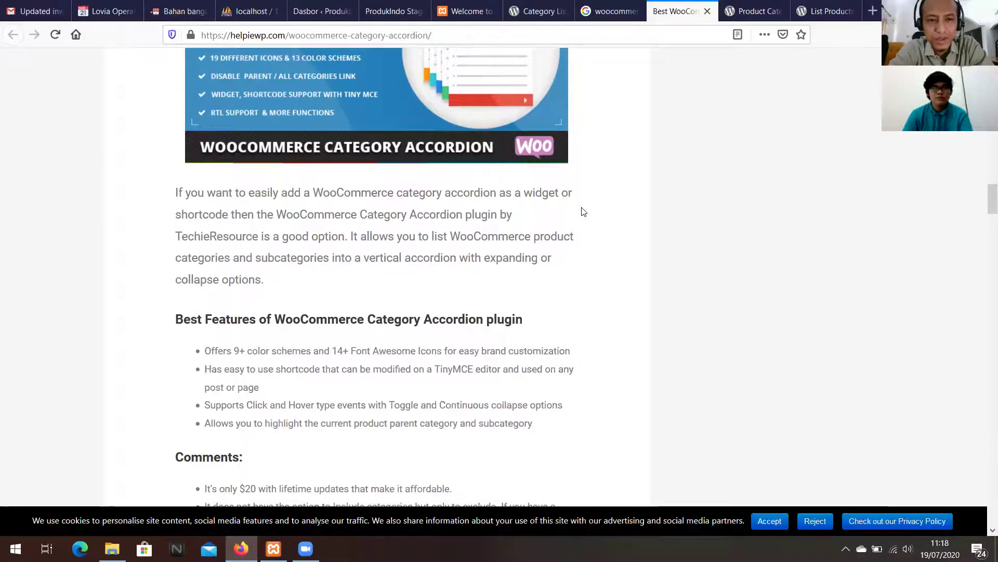
scroll(584, 212, "down", 2)
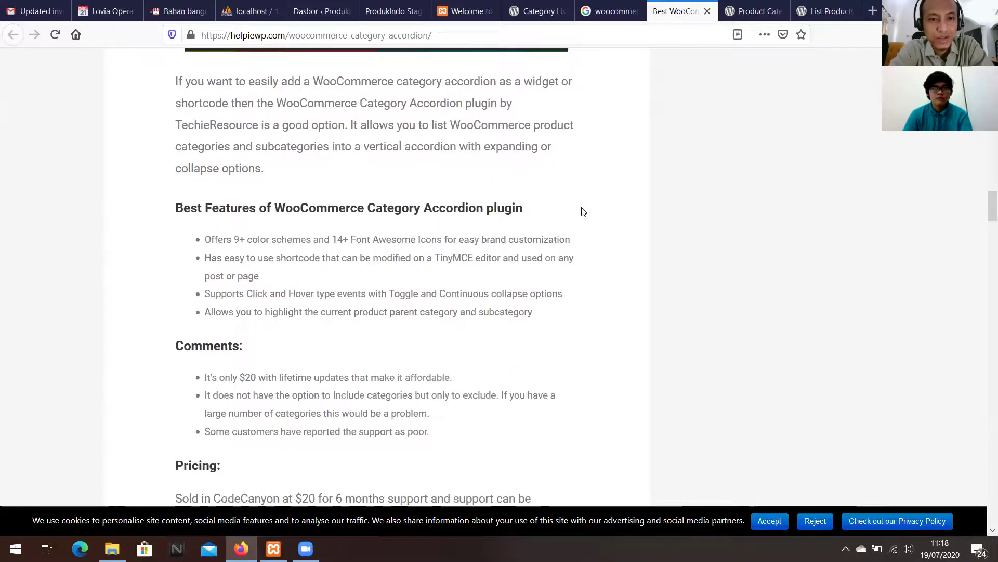
scroll(584, 212, "down", 5)
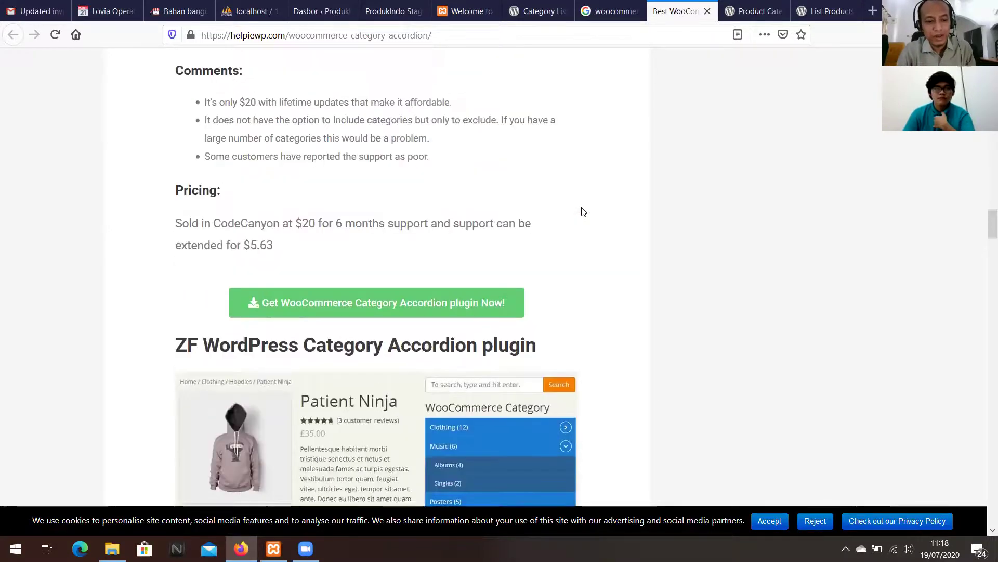
scroll(584, 212, "up", 1)
scroll(584, 212, "down", 3)
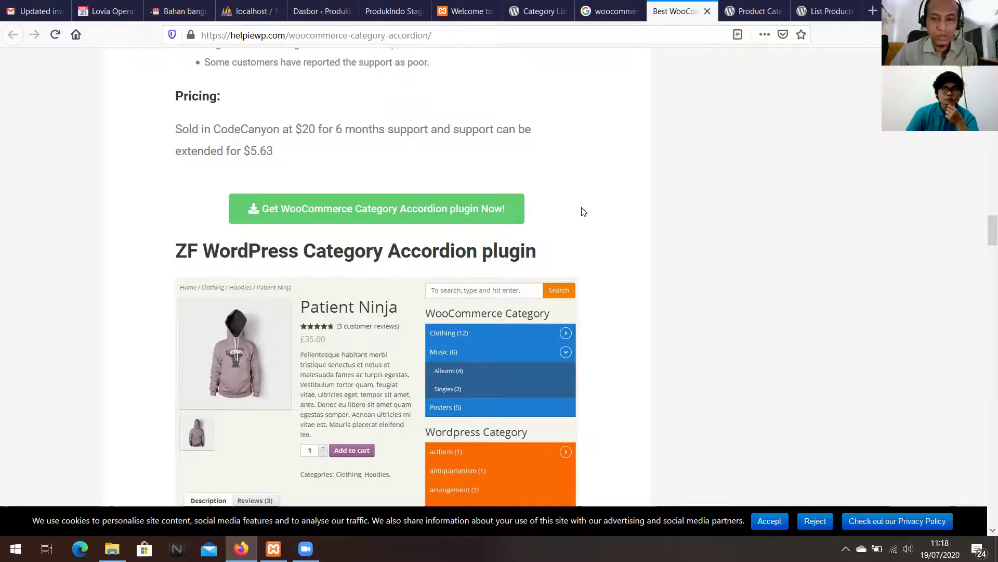
scroll(583, 212, "down", 1)
scroll(583, 212, "down", 2)
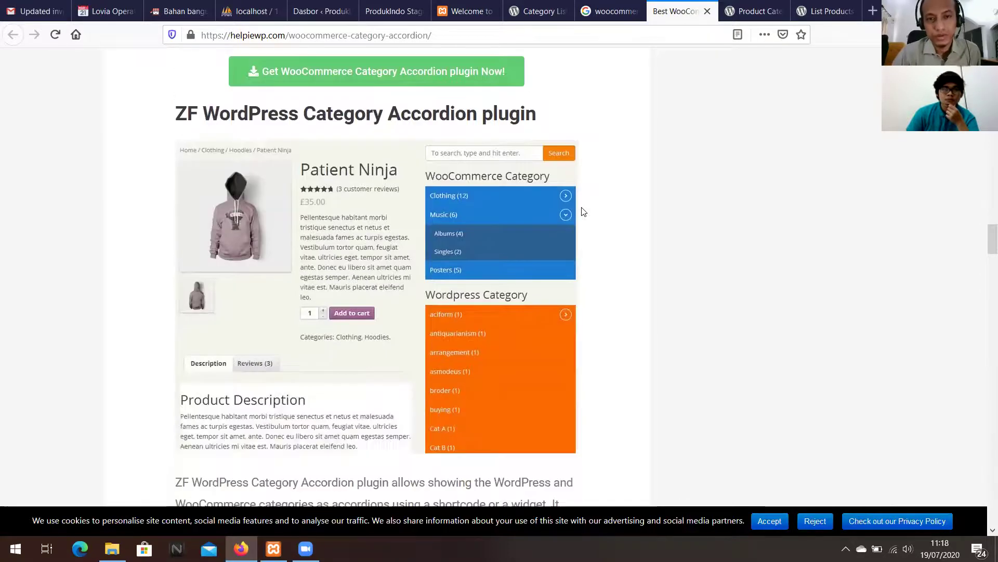
scroll(584, 212, "down", 3)
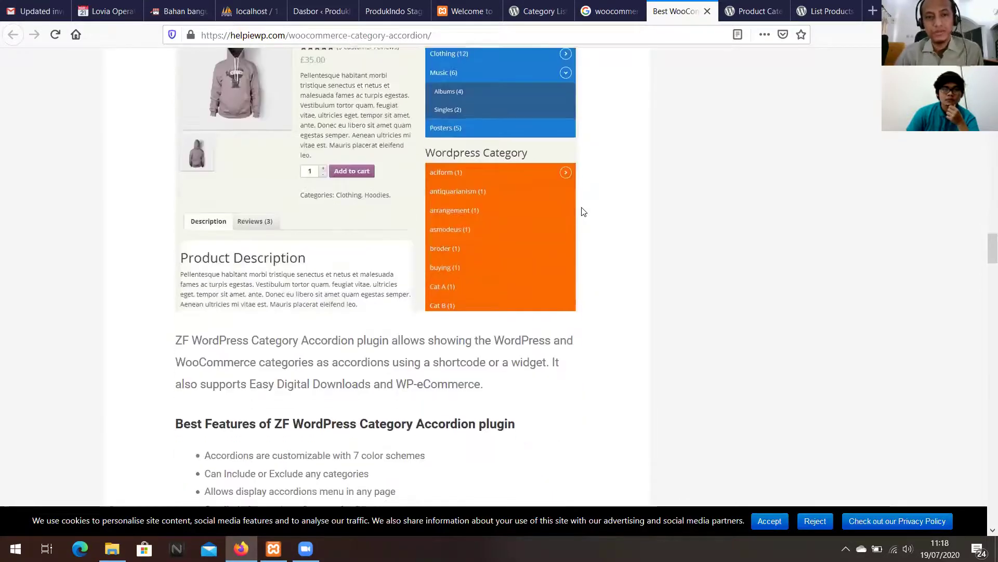
scroll(584, 212, "down", 1)
scroll(584, 211, "down", 7)
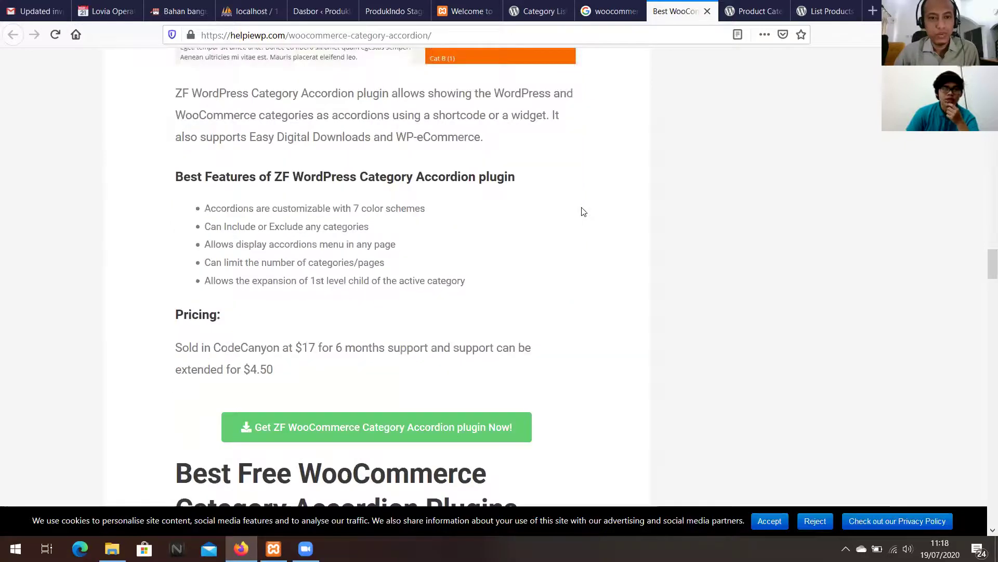
scroll(583, 212, "down", 3)
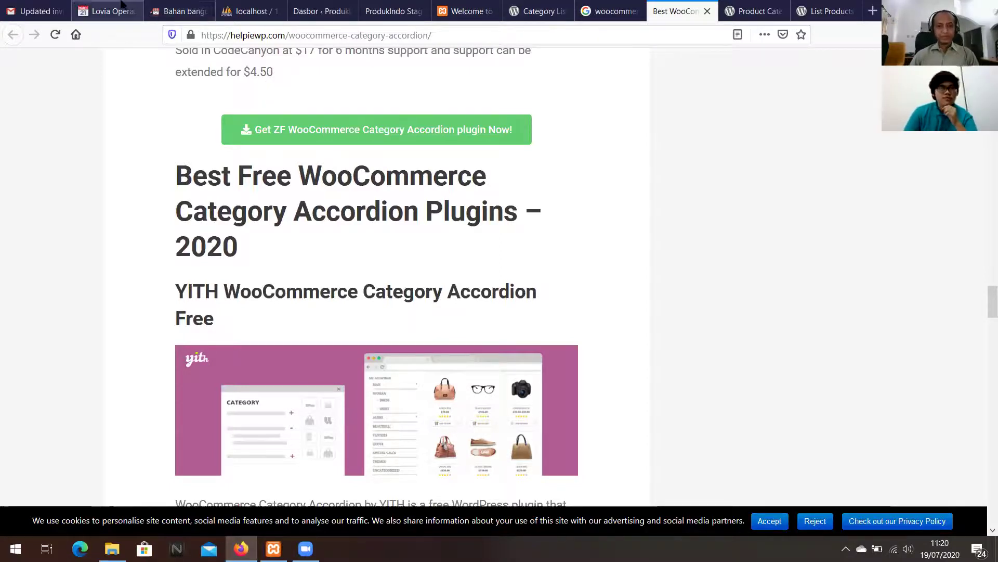
Return to the Notion meeting-notes page and place the cursor in the Conclude section's recap to-do list.
left_click(103, 6)
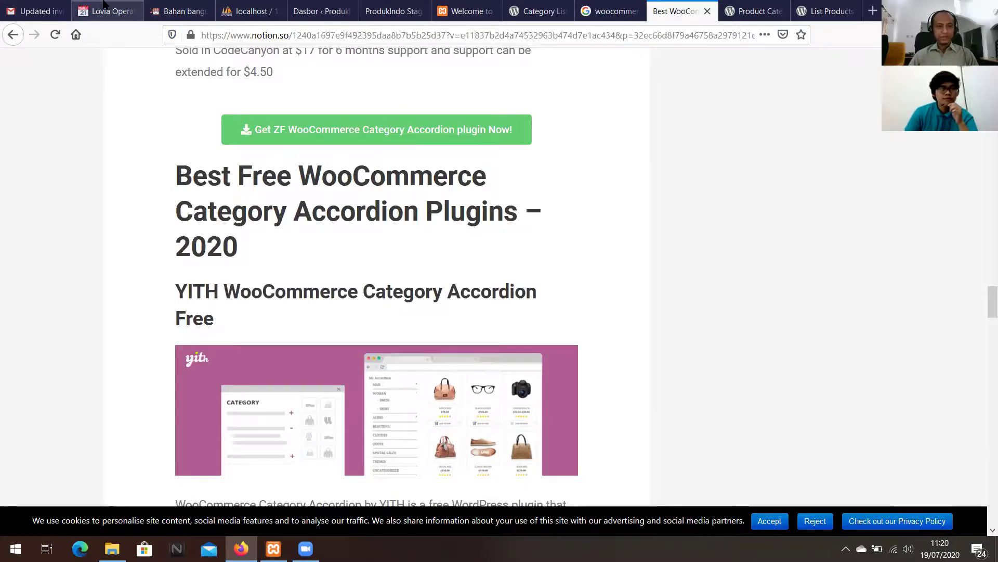
scroll(424, 317, "down", 15)
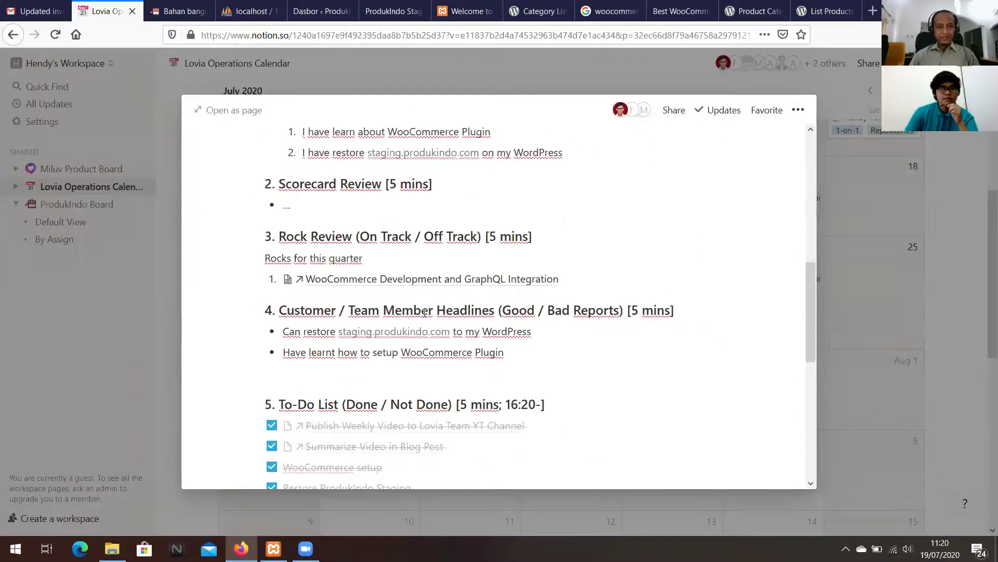
left_click(603, 334)
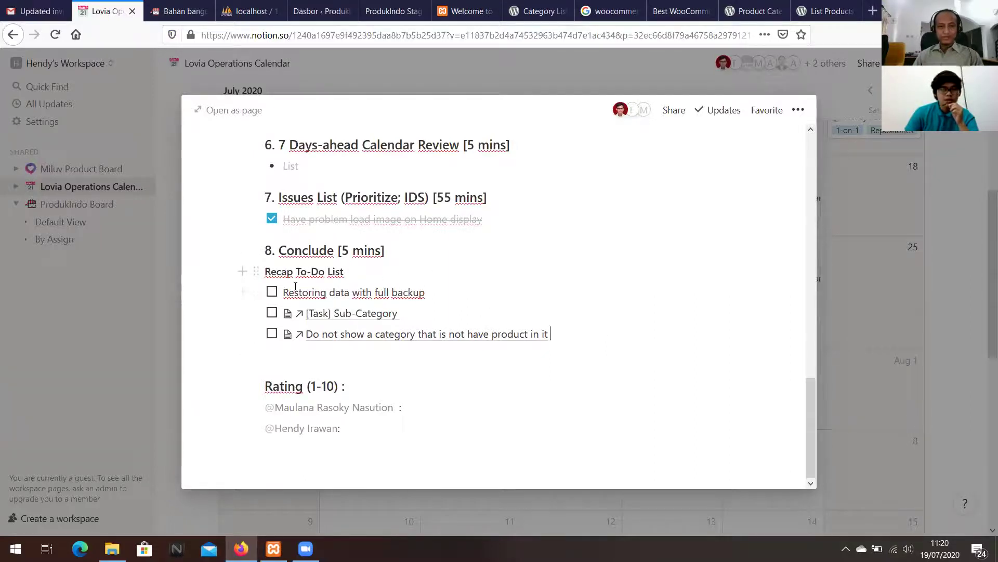
left_click(430, 295)
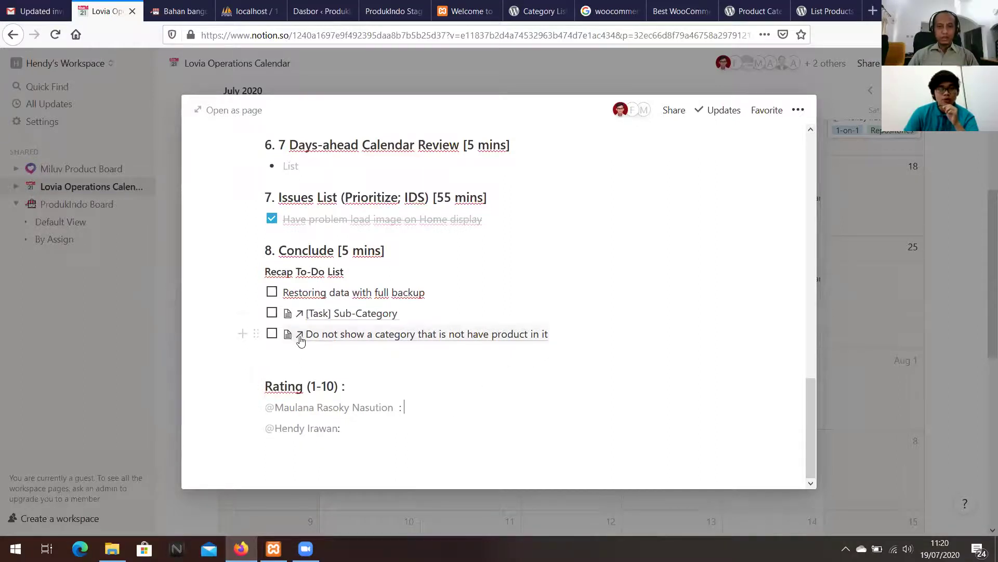
Add a new to-do item 'Apply changes to staging' at the end of the recap list.
left_click(564, 329)
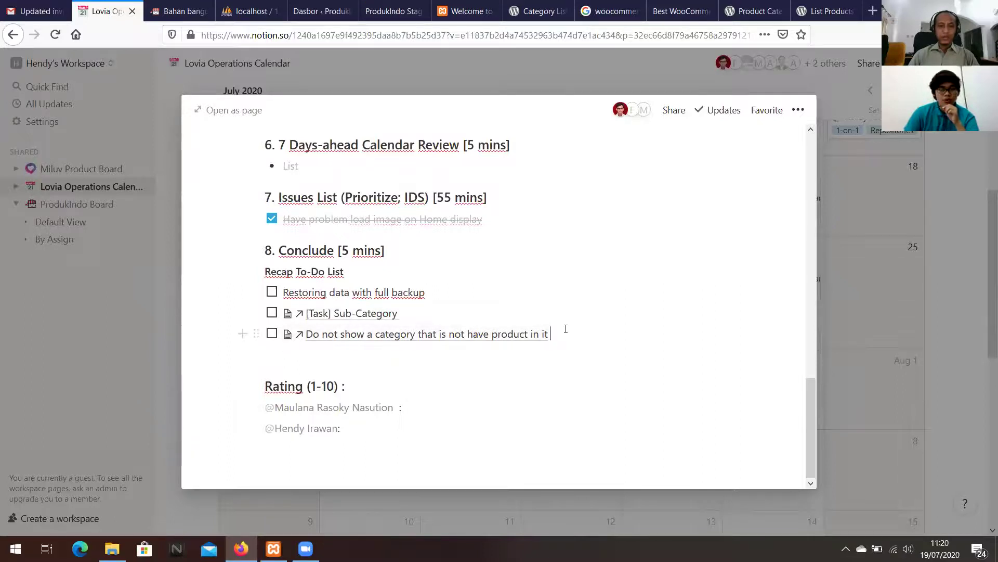
key("Return")
type("Appl")
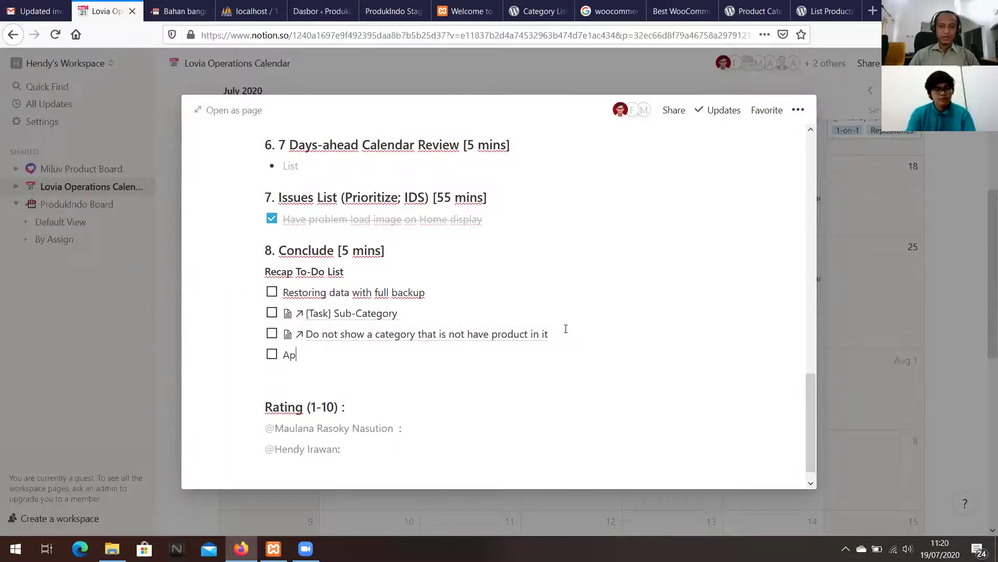
type("changes to")
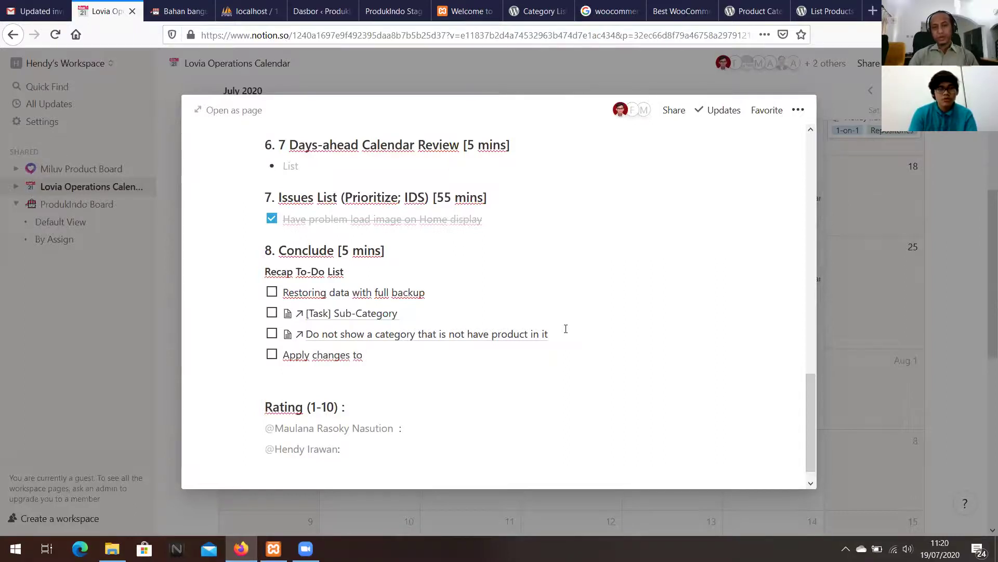
type(" staging")
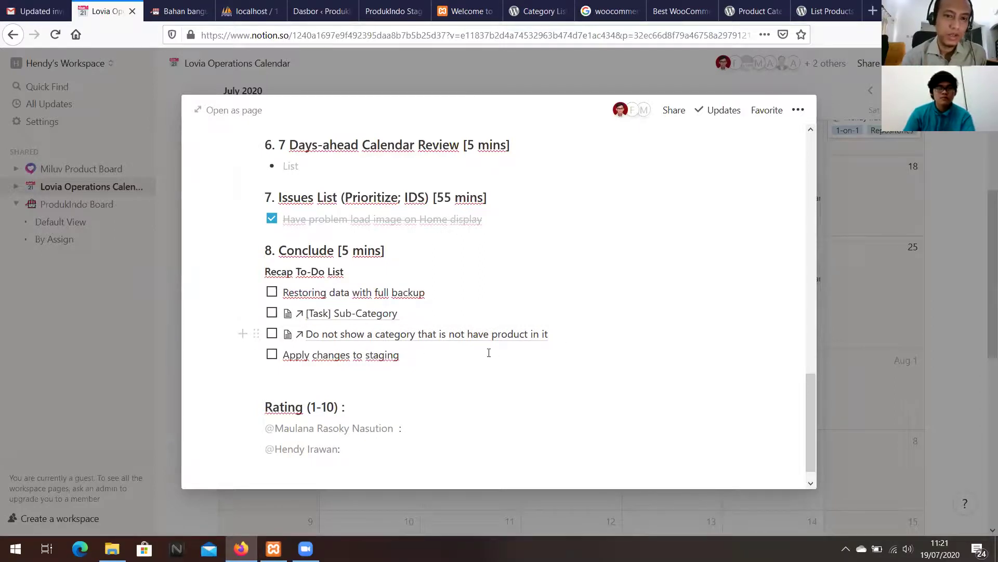
left_click(555, 354)
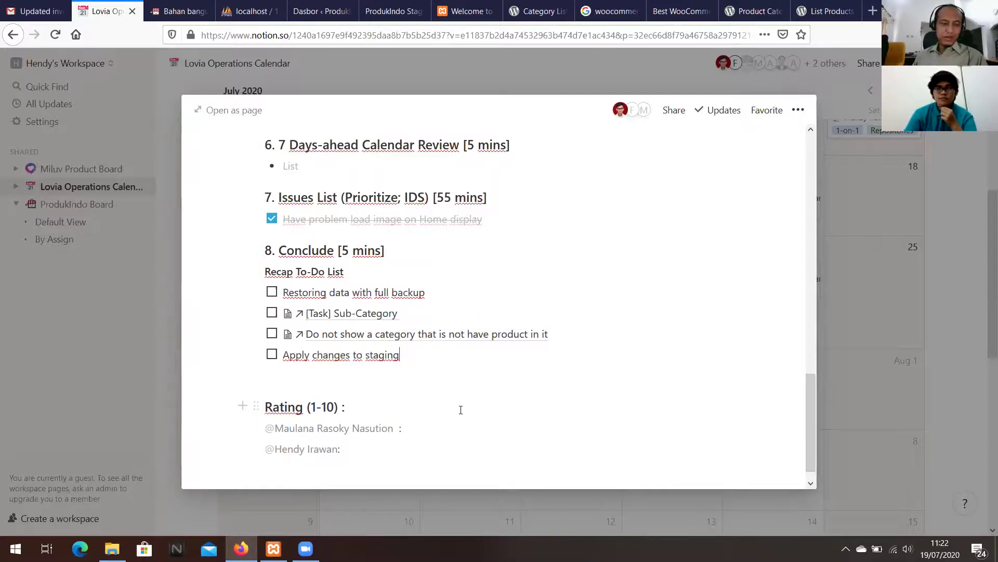
Add the to-do item 'Apply changes to production' below the staging item.
key("Return")
type("Apply changes to")
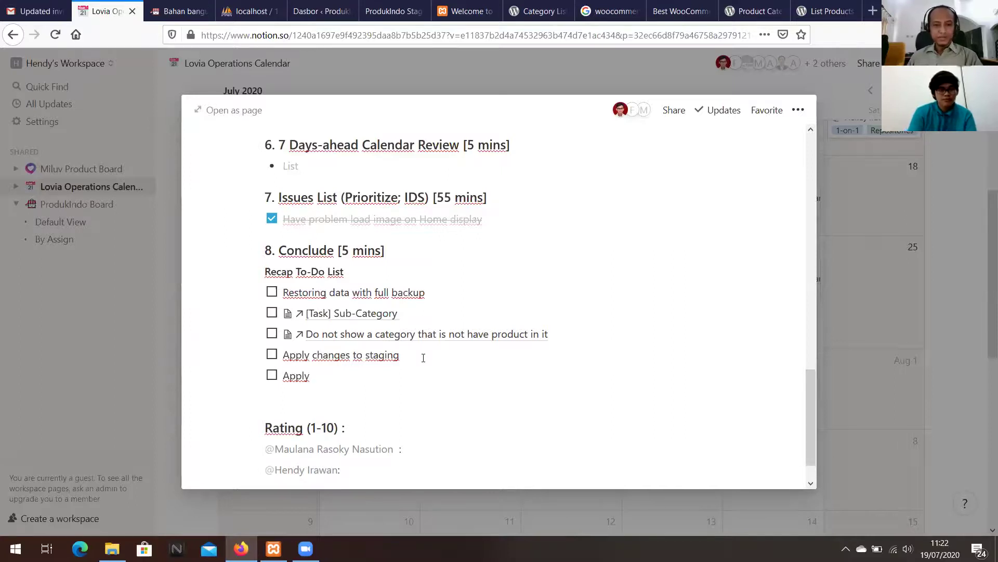
type(" pr")
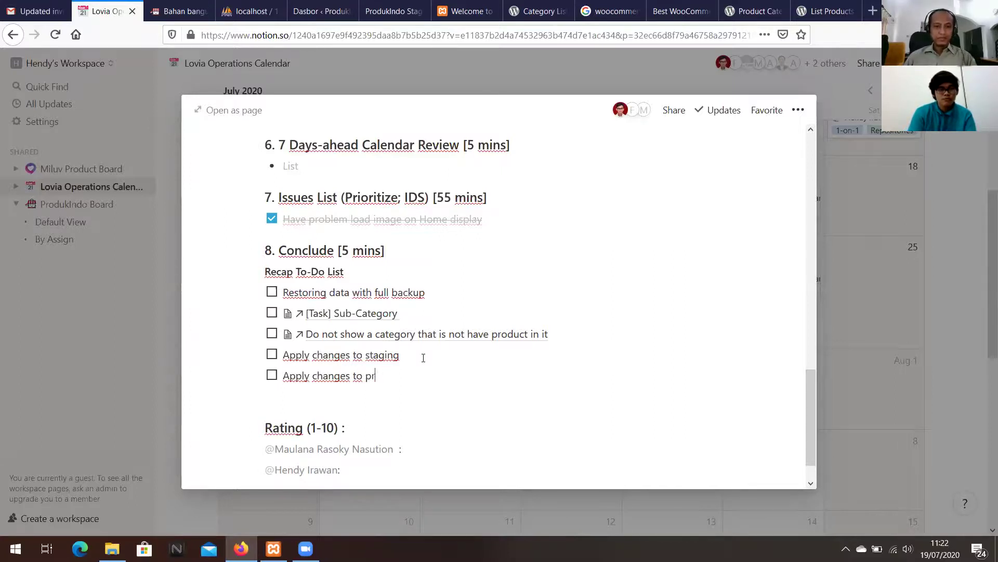
type("oduction")
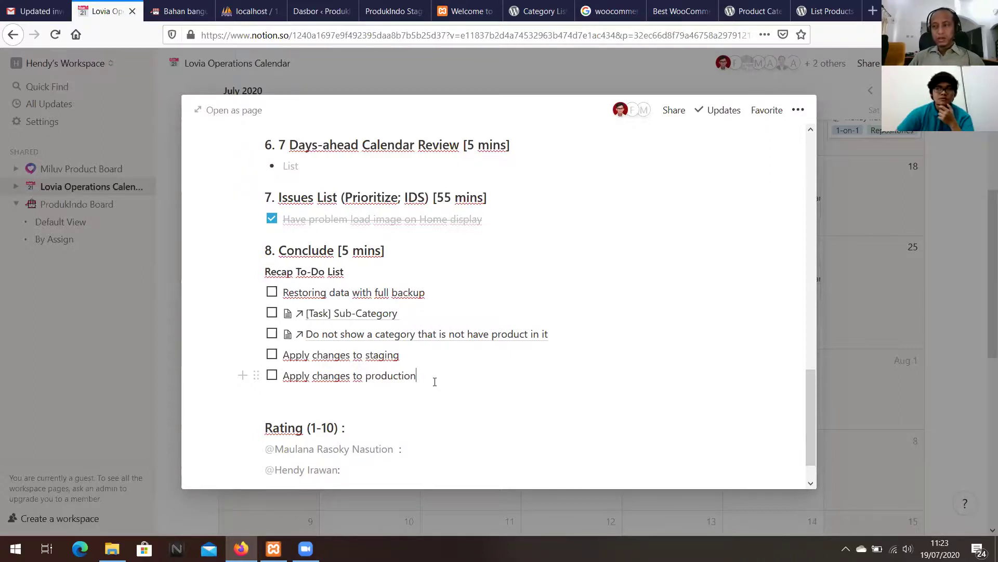
left_click(435, 381)
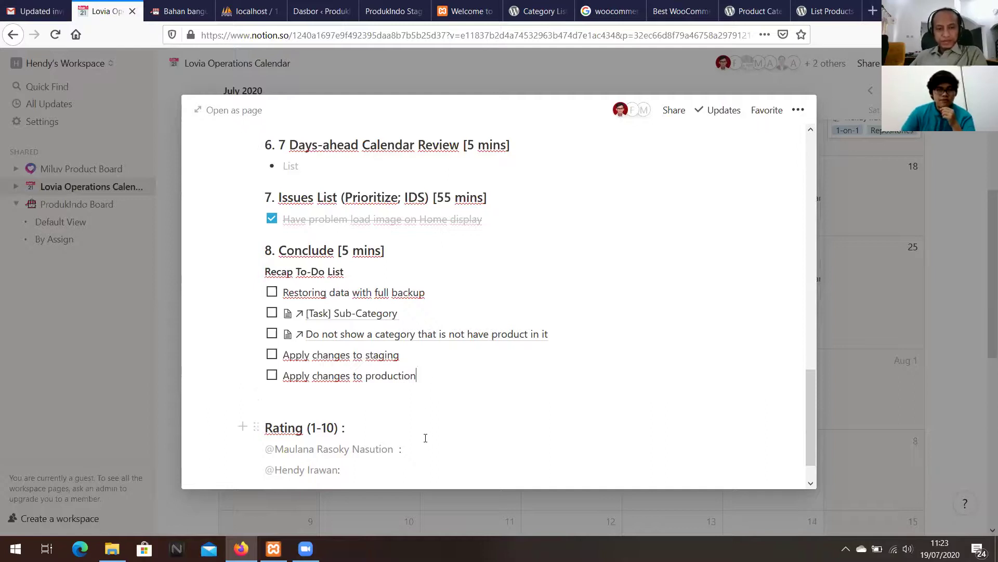
Enter 9 as the first attendee's score under Rating (1-10).
scroll(423, 435, "down", 1)
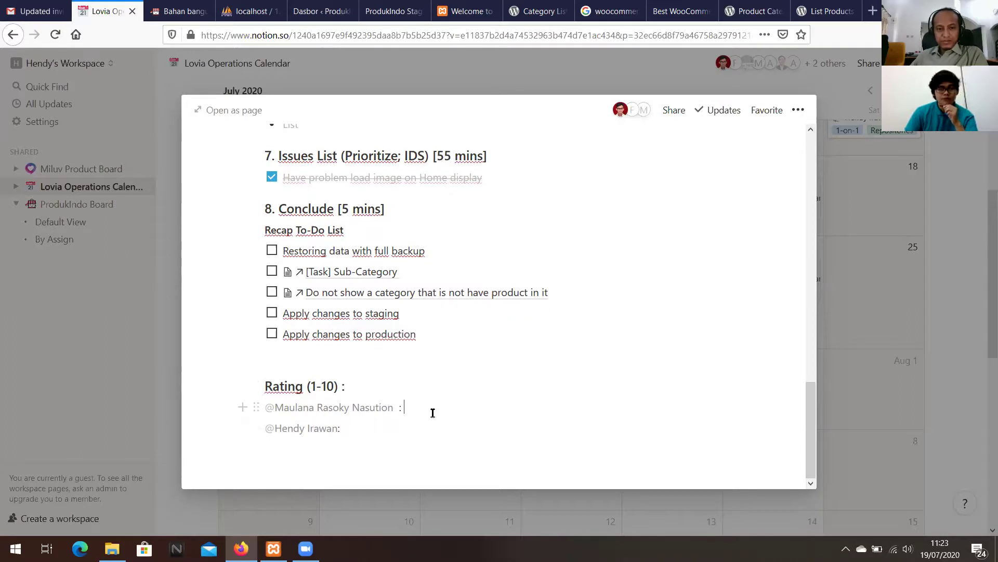
type("9")
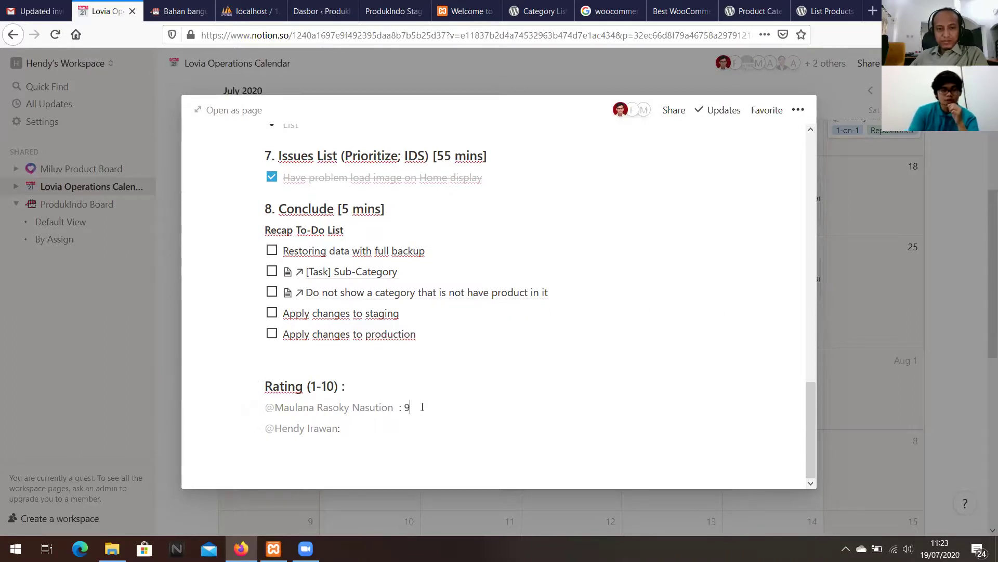
left_click(380, 425)
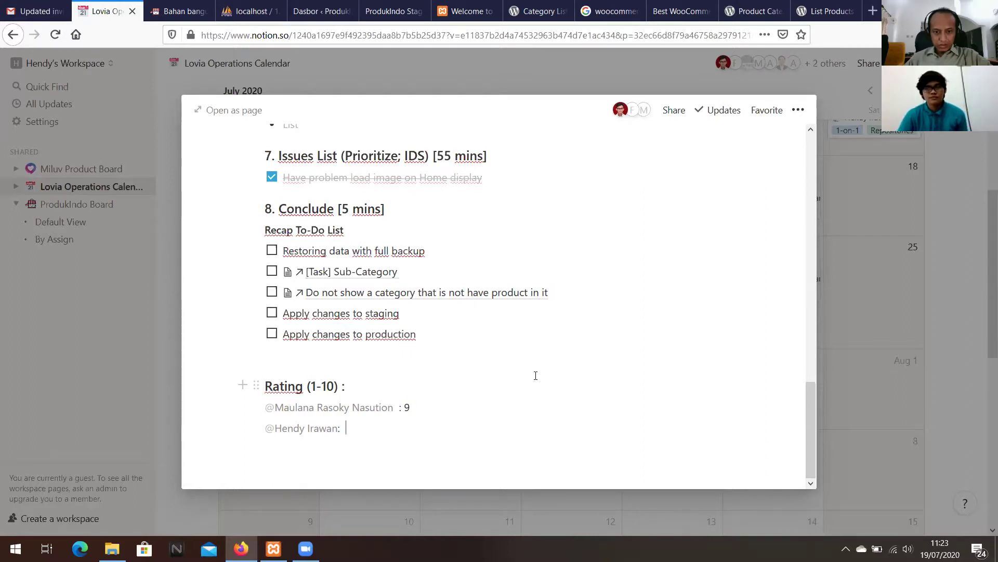
scroll(536, 376, "up", 15)
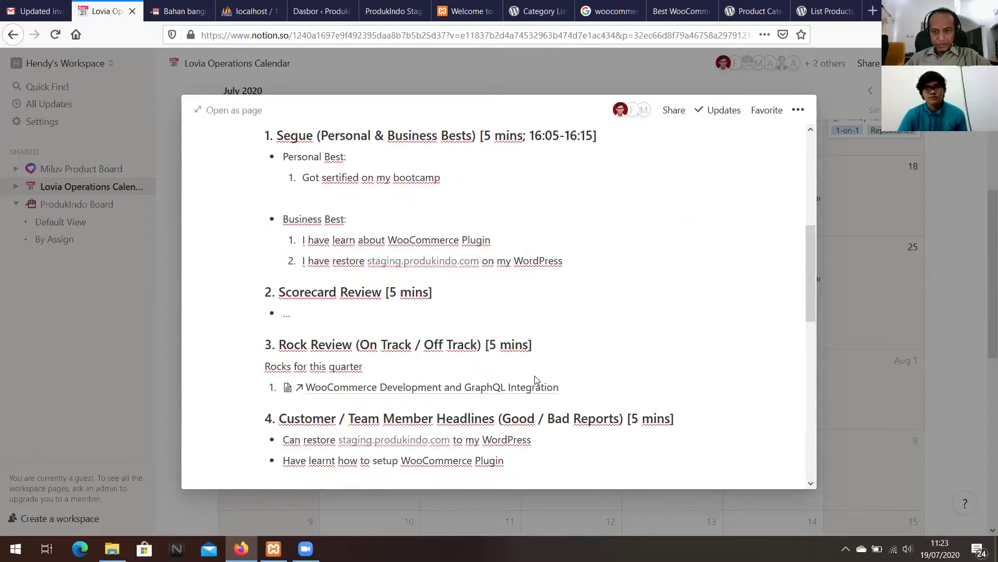
scroll(535, 375, "up", 3)
scroll(535, 377, "down", 6)
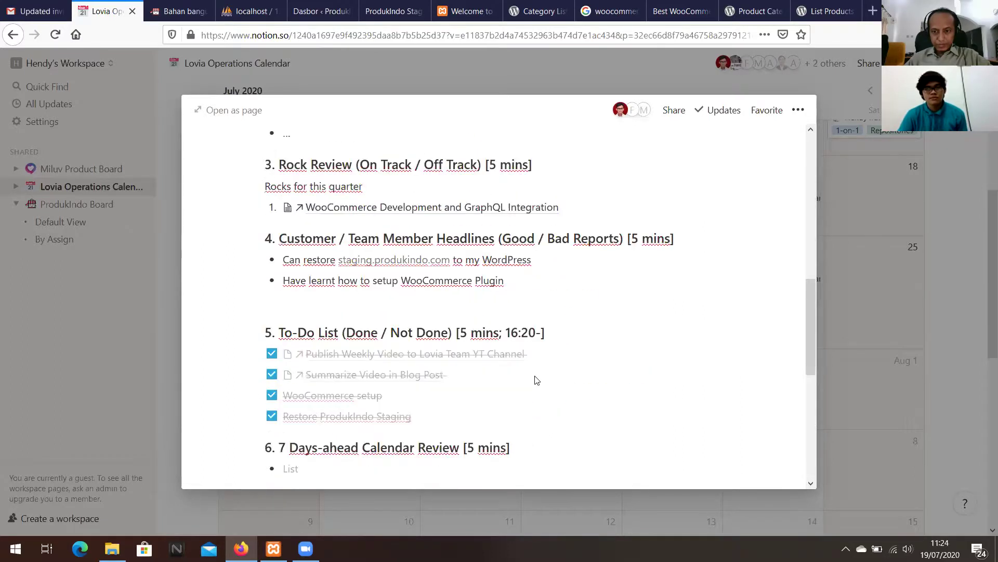
scroll(536, 379, "down", 6)
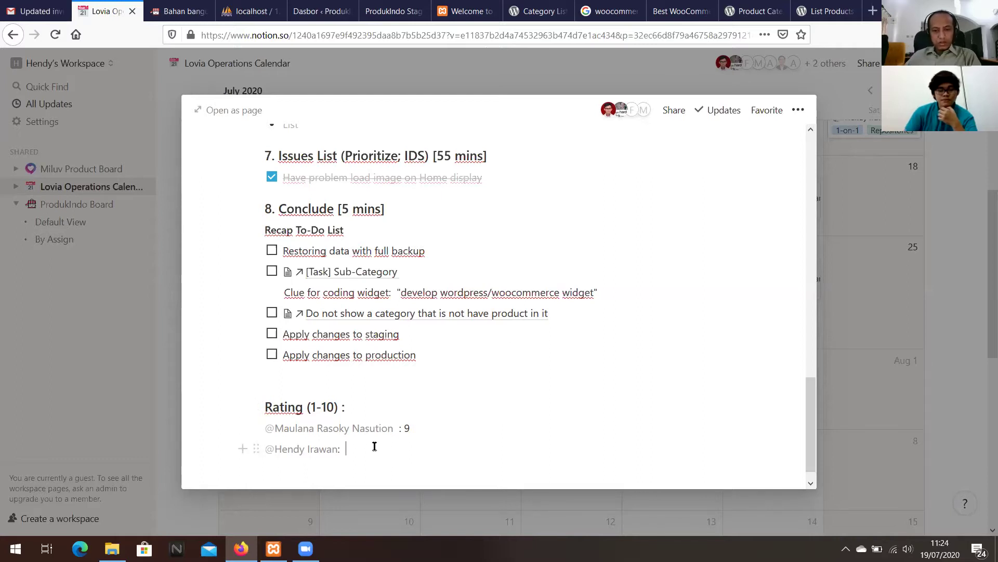
Type 9 as the second attendee's score under Rating (1-10).
type("9")
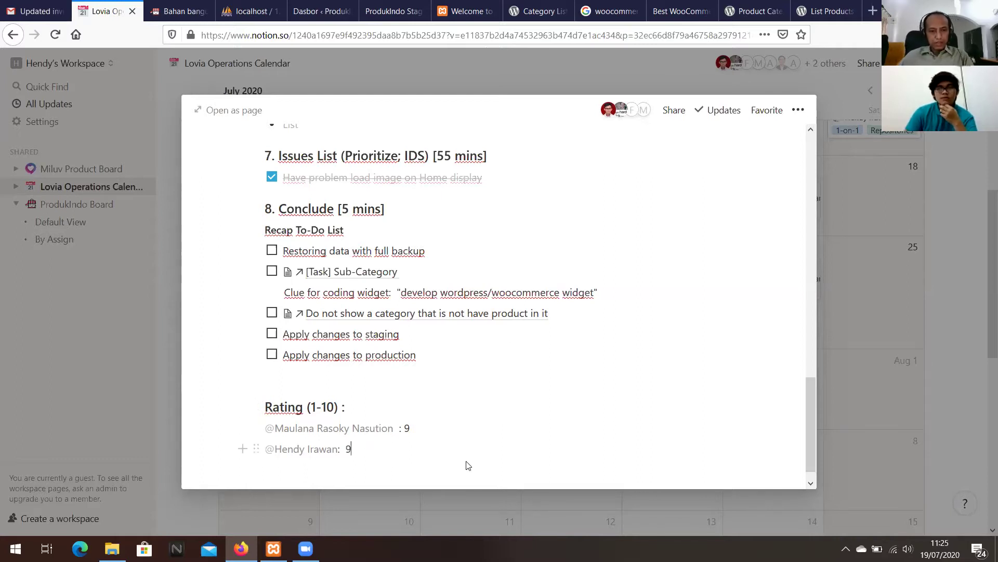